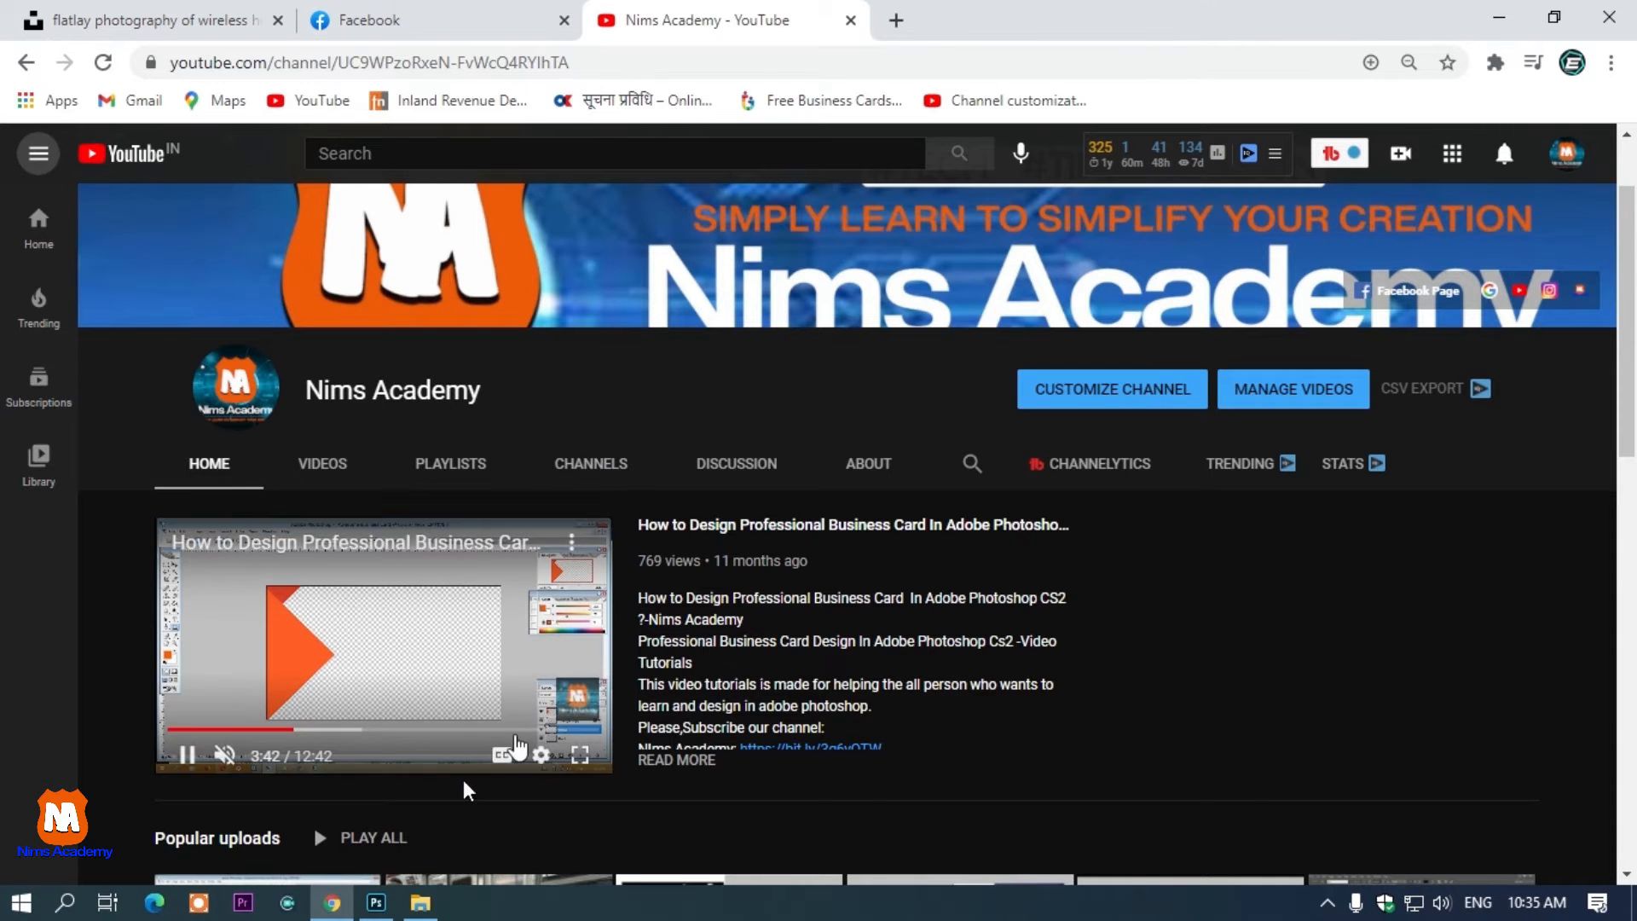
# Switch to Photoshop and open the New Document dialog
pyautogui.click(380, 902)
pyautogui.click(55, 18)
pyautogui.click(68, 63)
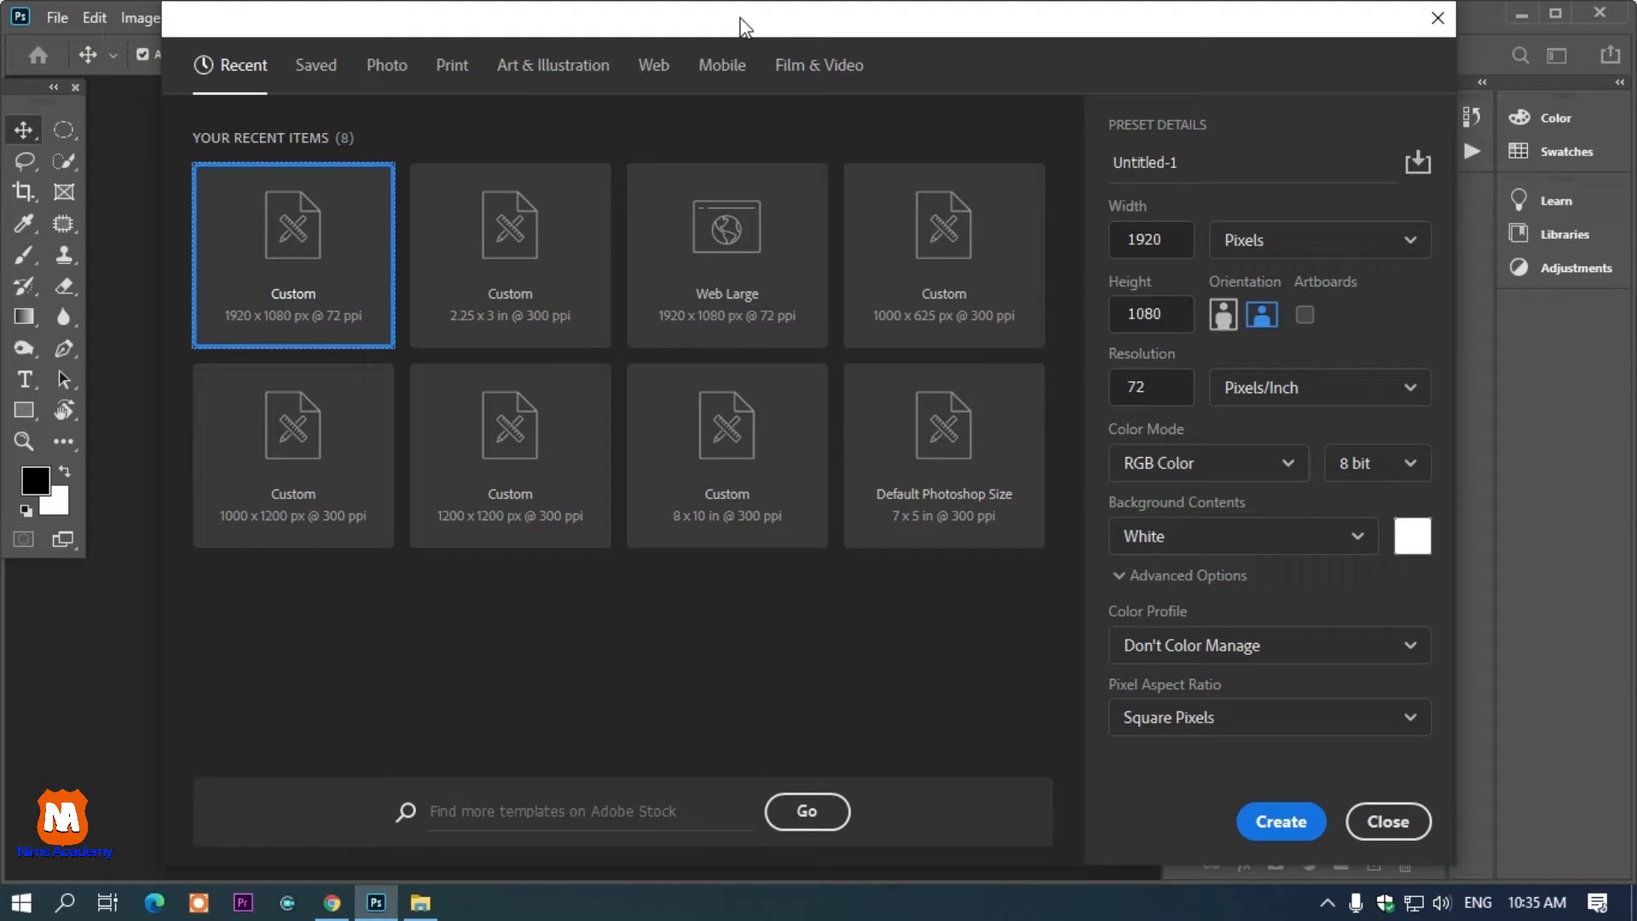
pyautogui.moveTo(740, 29); pyautogui.dragTo(704, 85)
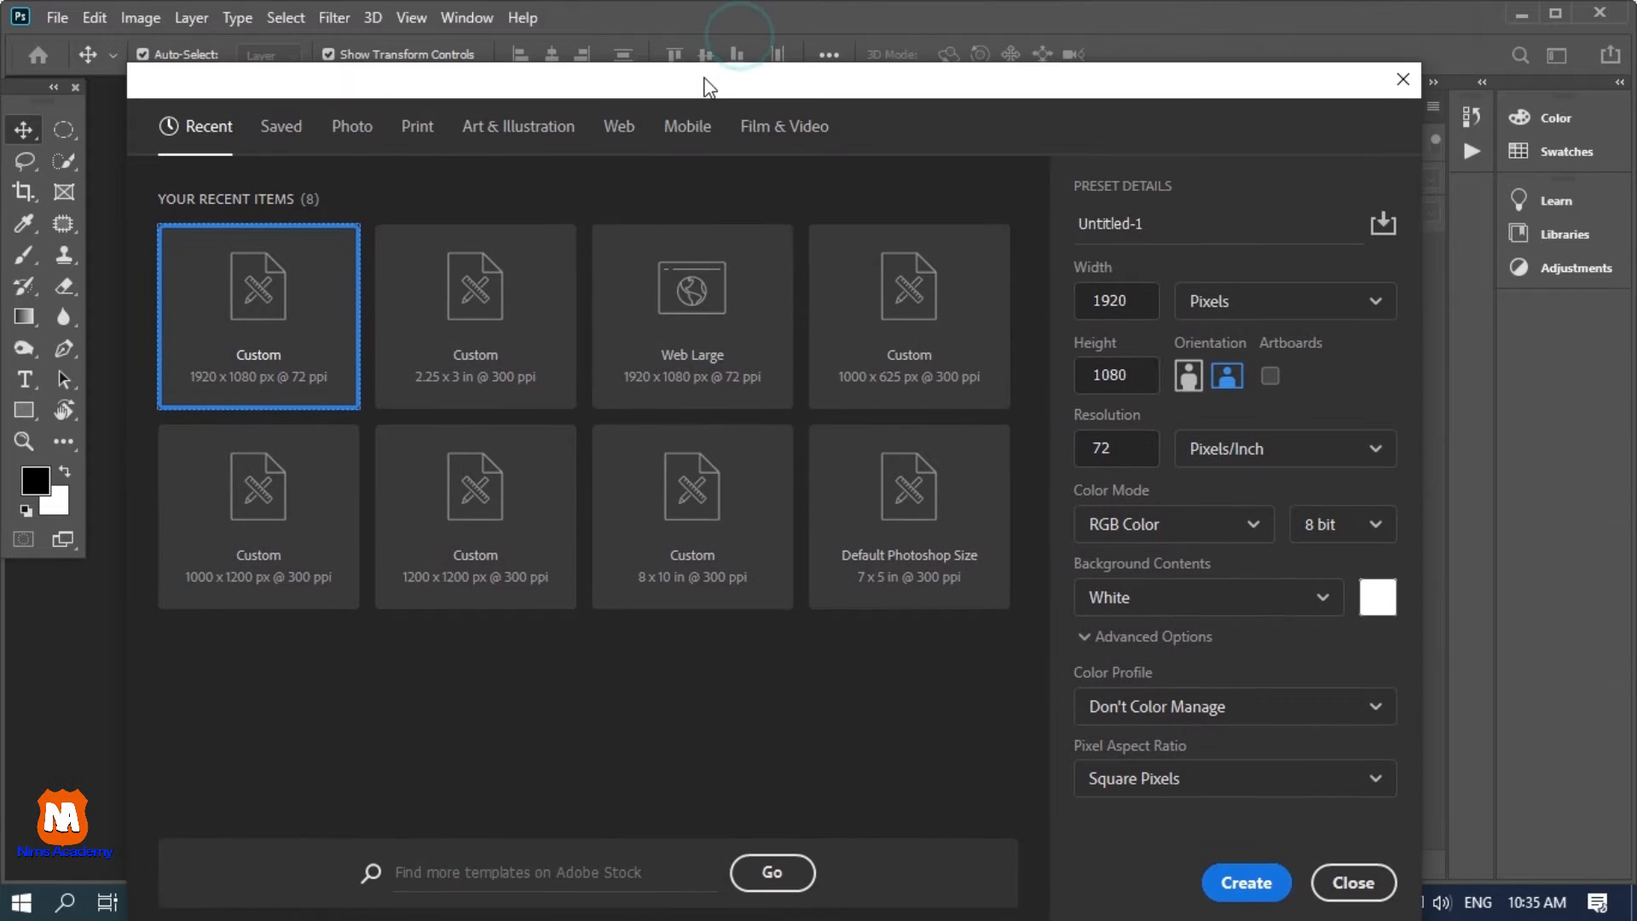
# Name the new document preset "Social Media Post"
pyautogui.click(1157, 223)
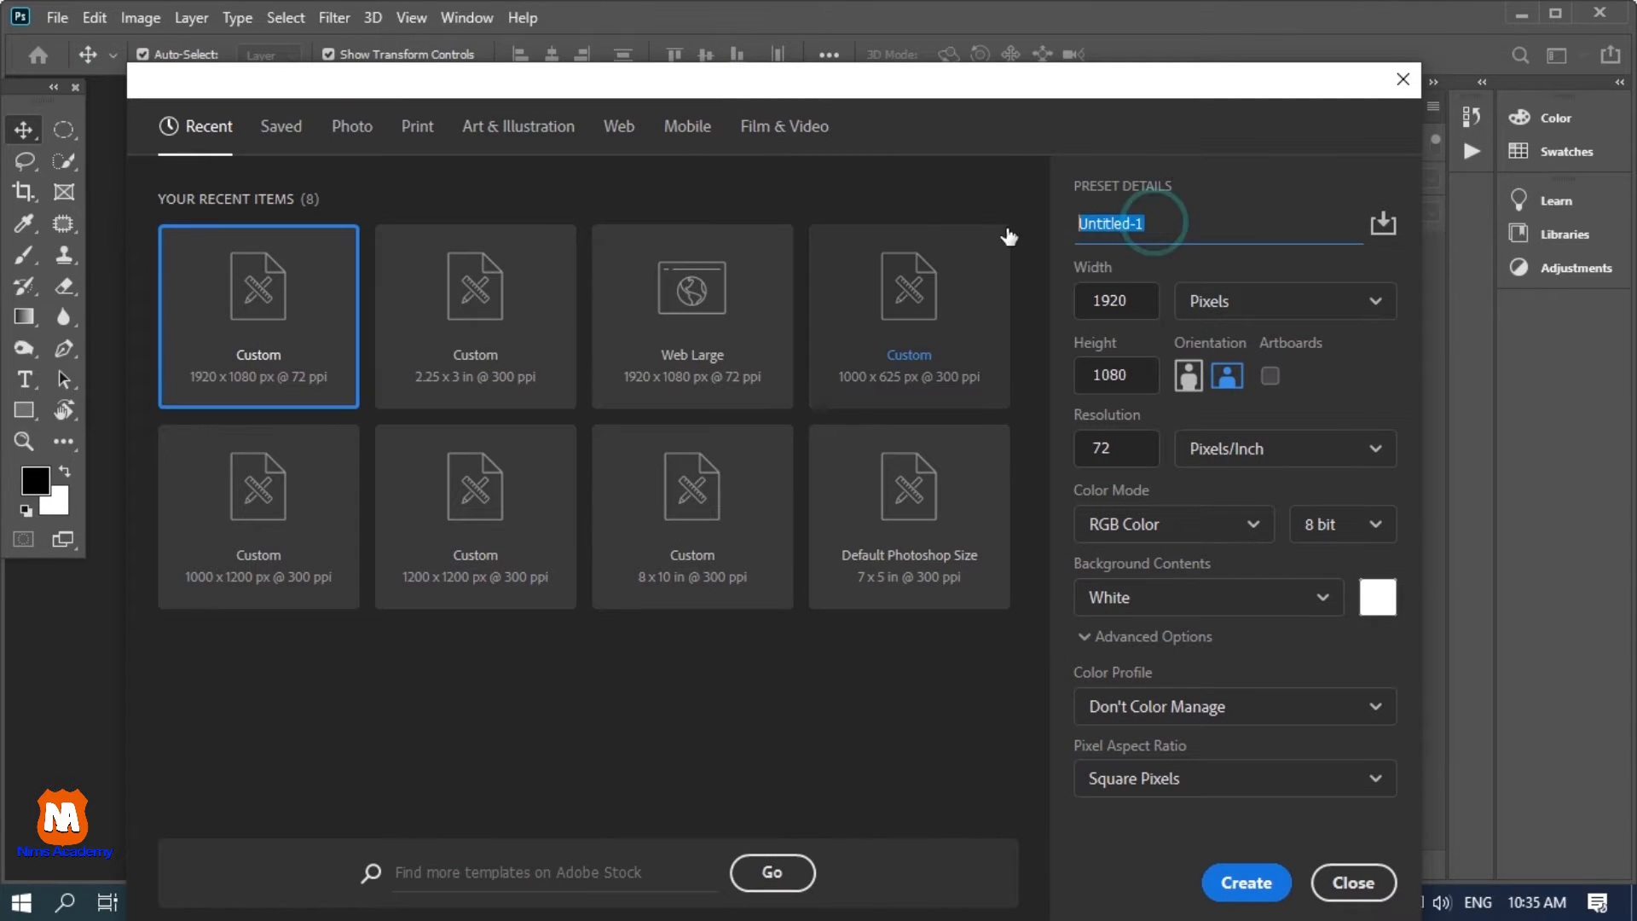
pyautogui.write('SP')
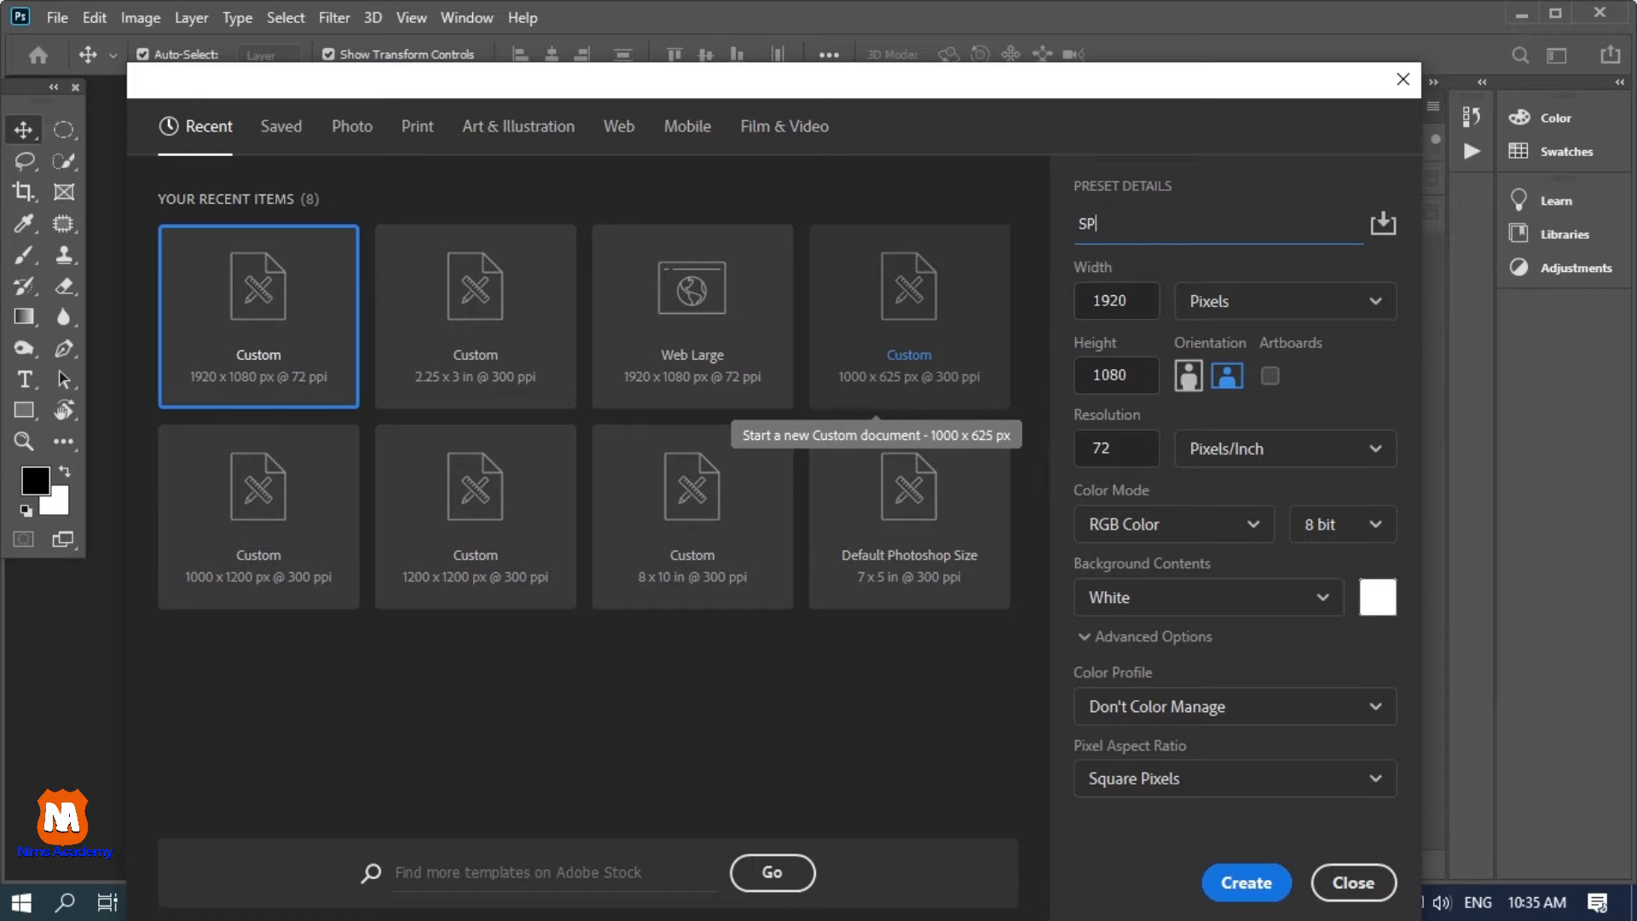
pyautogui.write('Odcocial Media Post')
pyautogui.press('Tab')
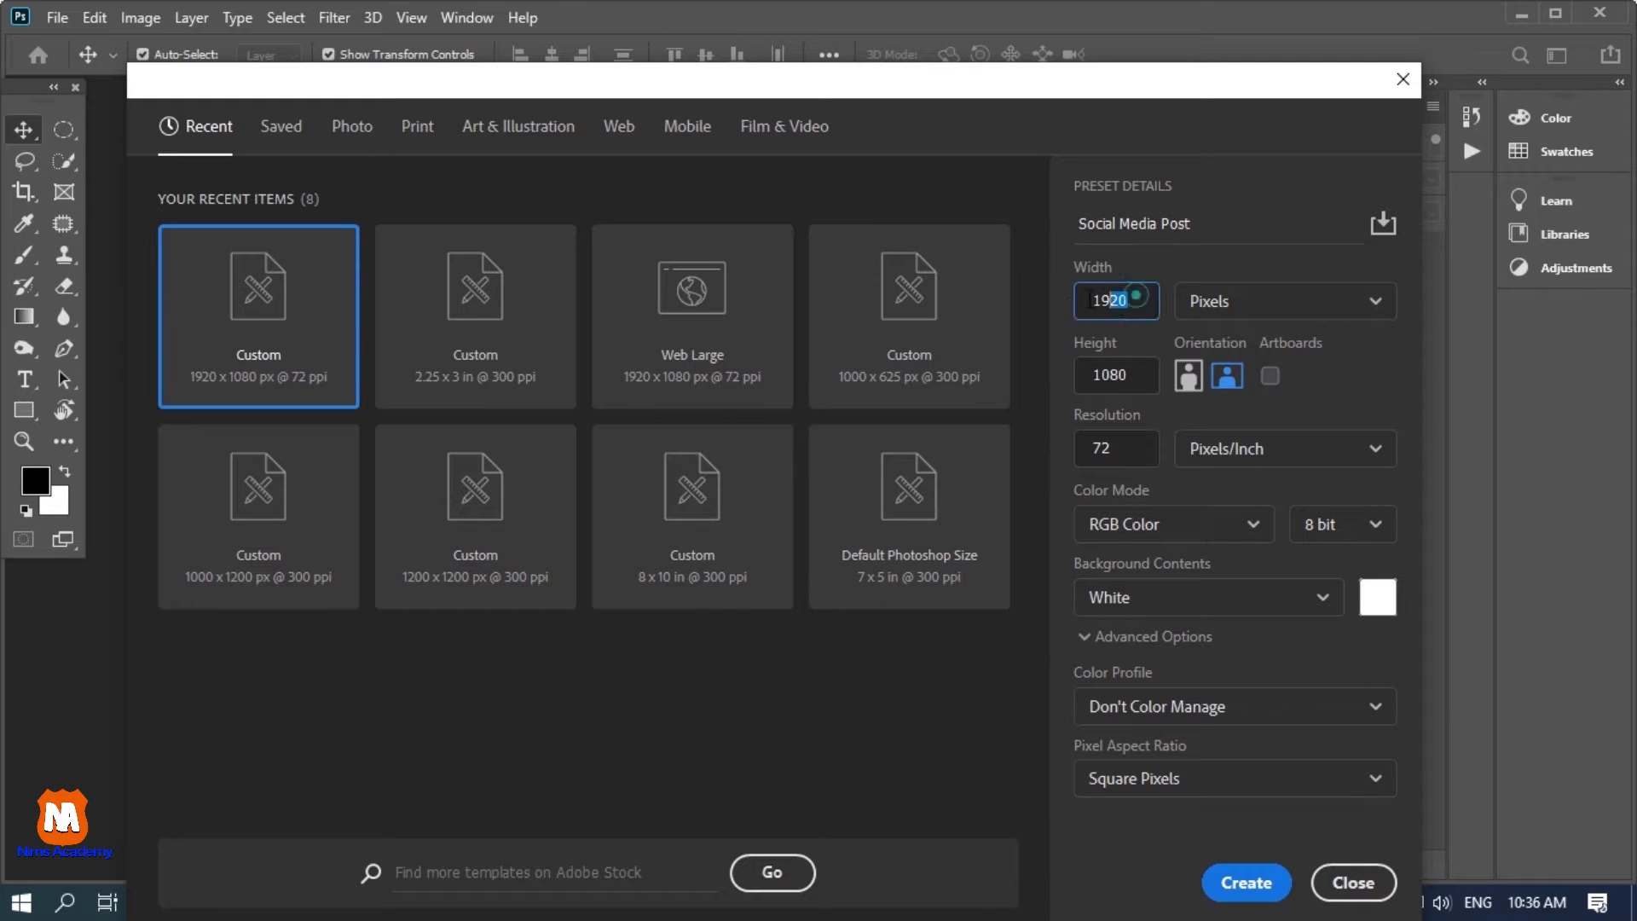
# Set the document to 1200 × 1200 pixels at 300 pixels/inch and create it
pyautogui.write('1200')
pyautogui.press('Tab')
pyautogui.write('1200')
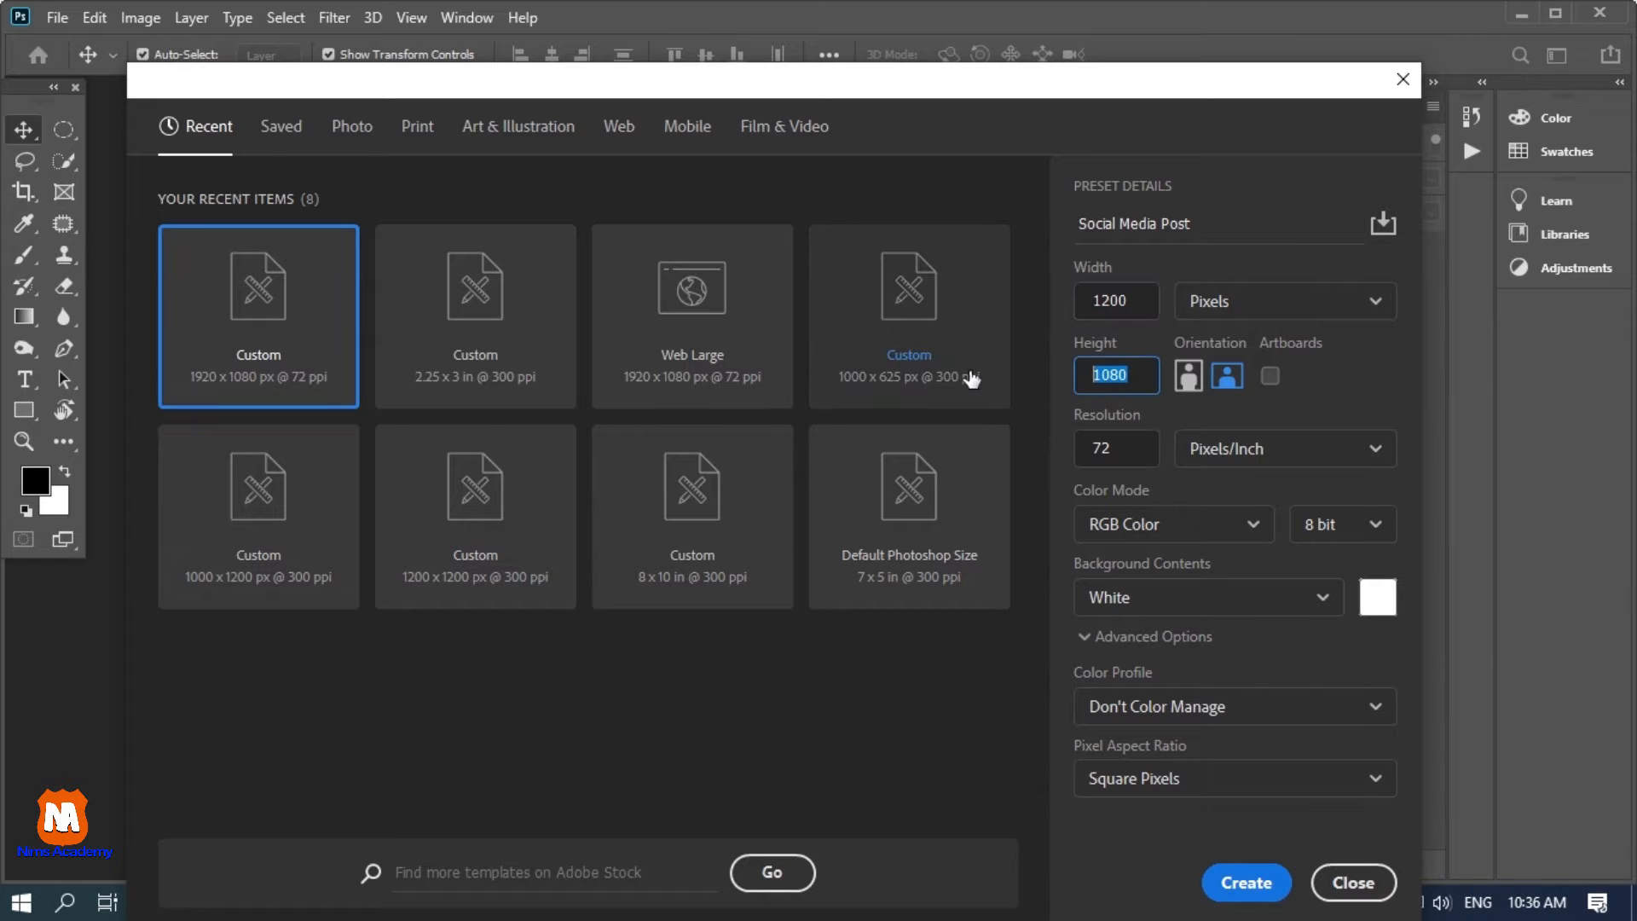
pyautogui.press('Tab')
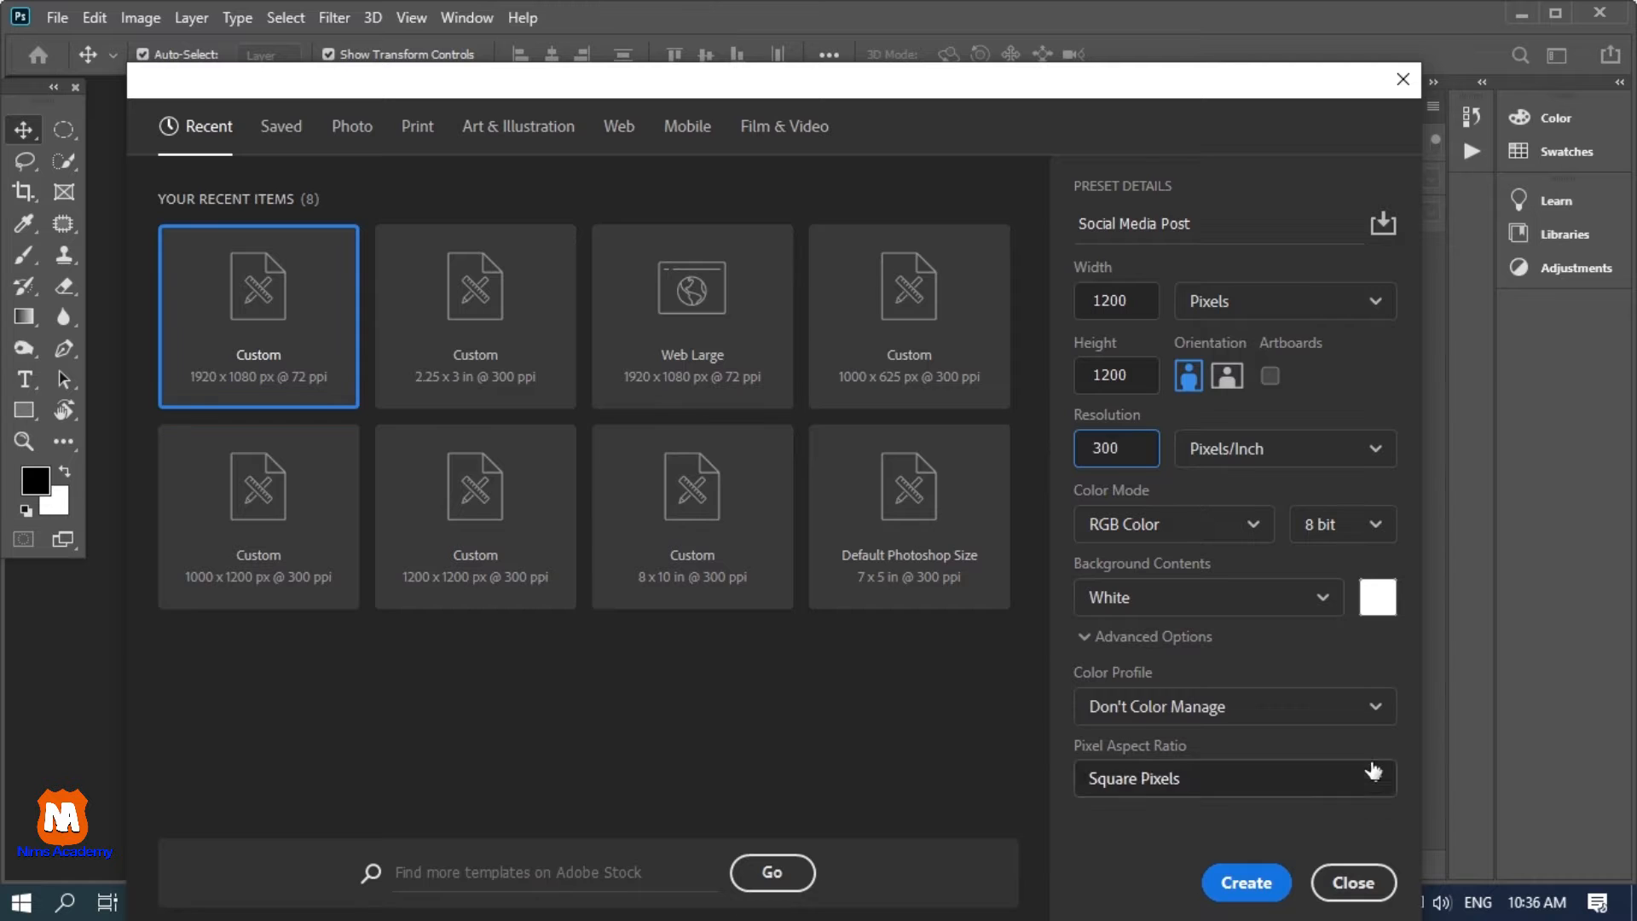
pyautogui.click(1251, 883)
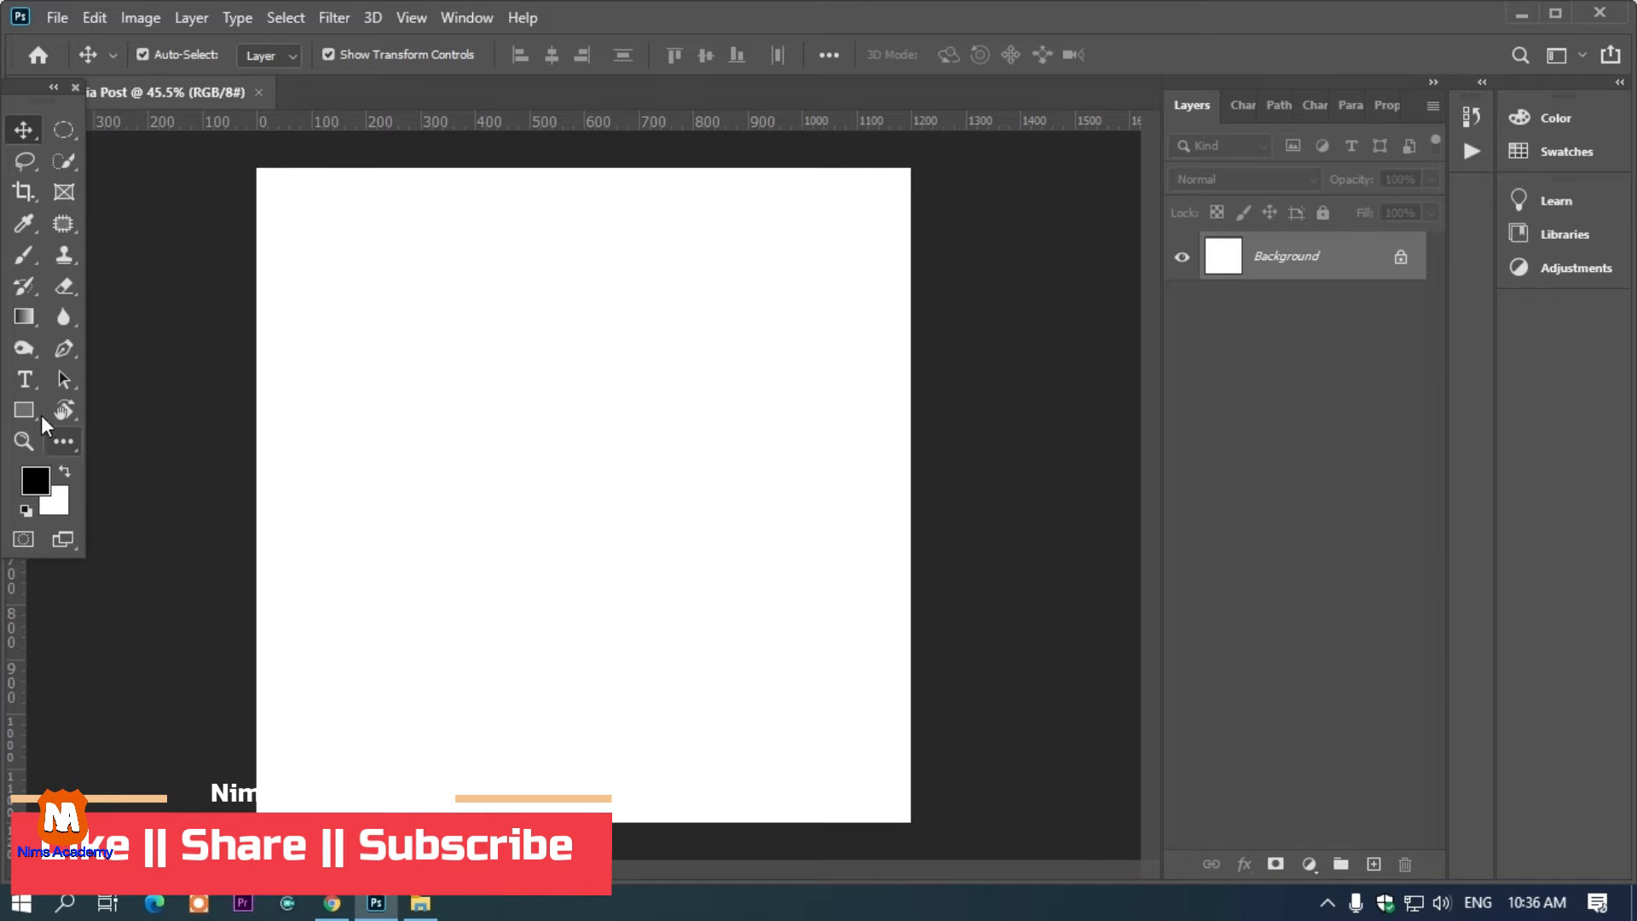
# Draw a rectangle with the Rectangle Tool covering the lower half of the canvas, about 1437 × 584 px
pyautogui.click(34, 409)
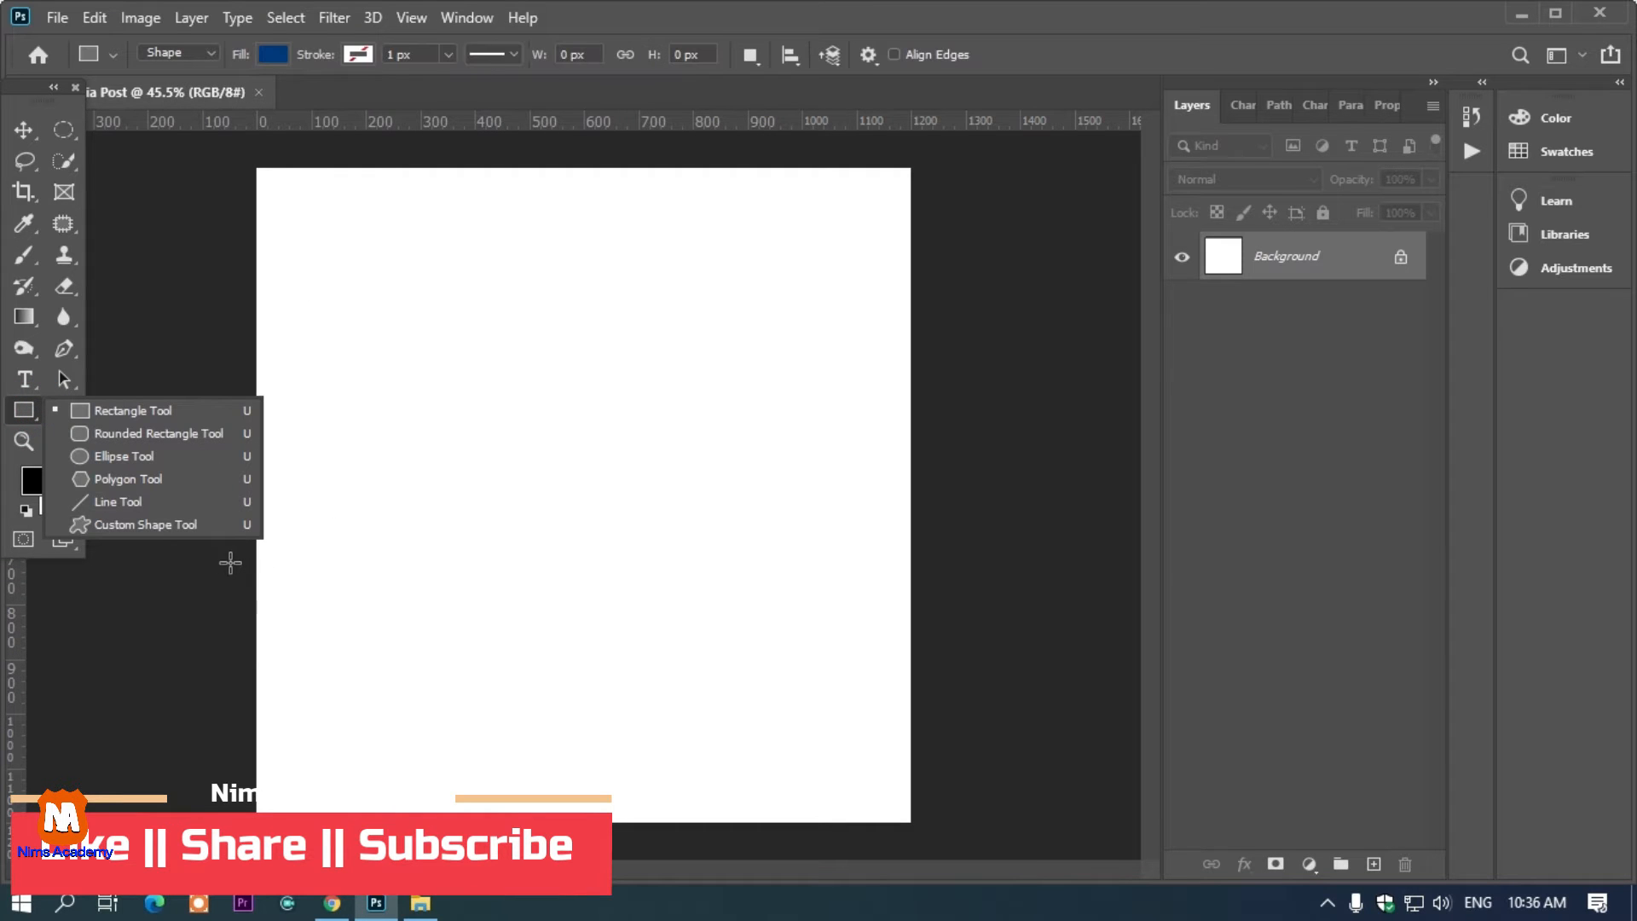
pyautogui.click(140, 408)
pyautogui.moveTo(188, 518); pyautogui.dragTo(971, 835)
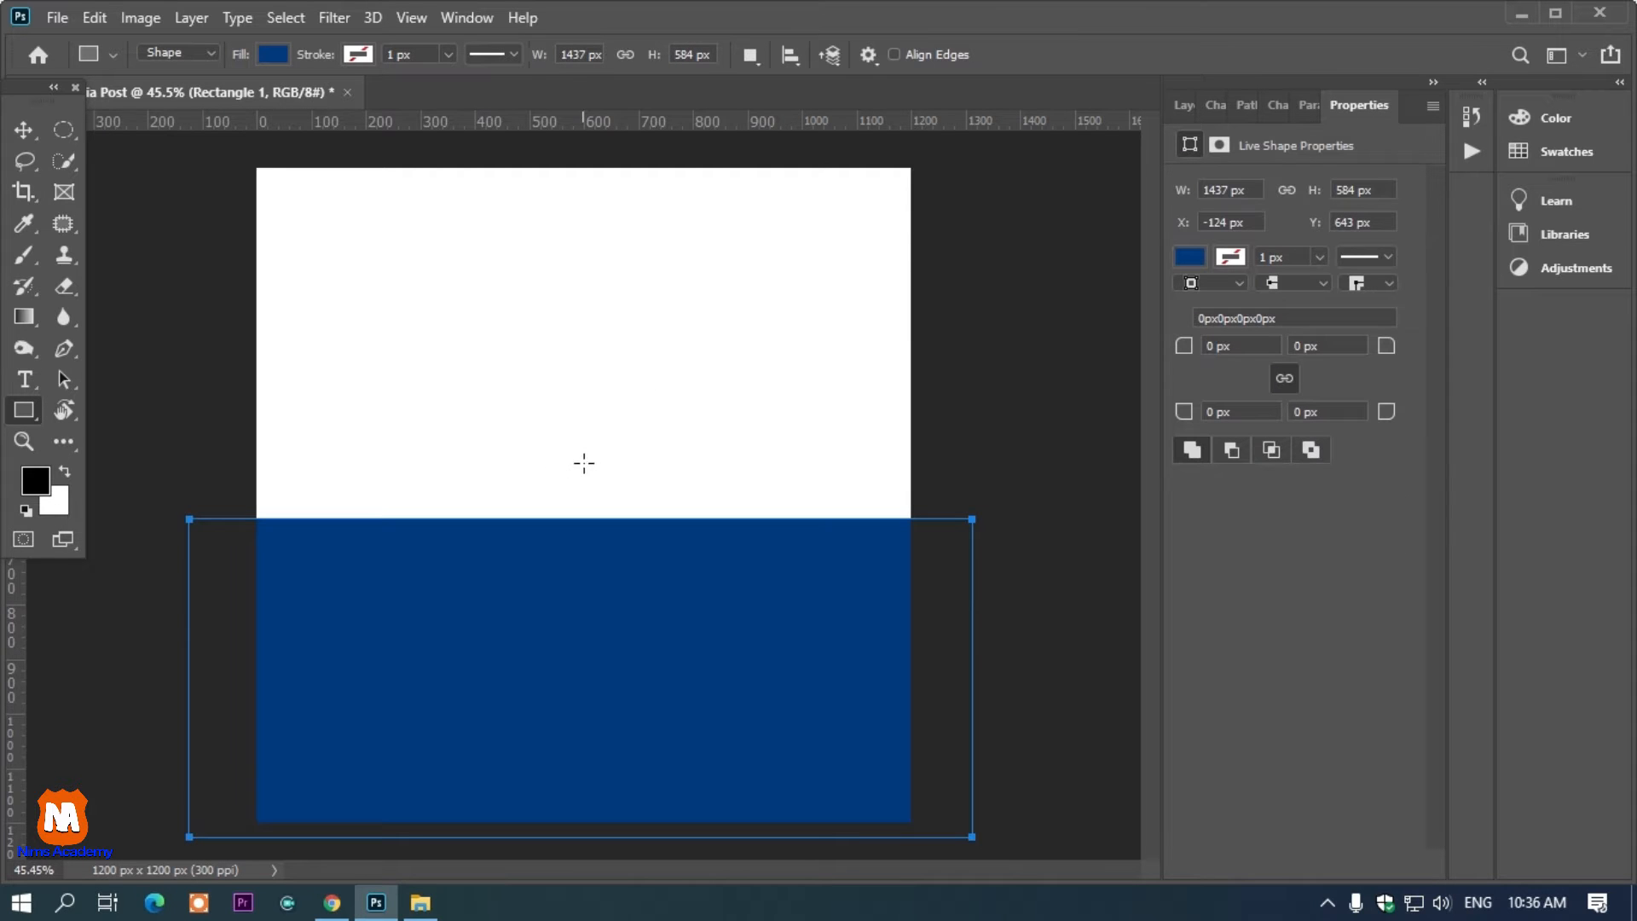
# Change the lower rectangle's fill to black and deselect it
pyautogui.click(275, 54)
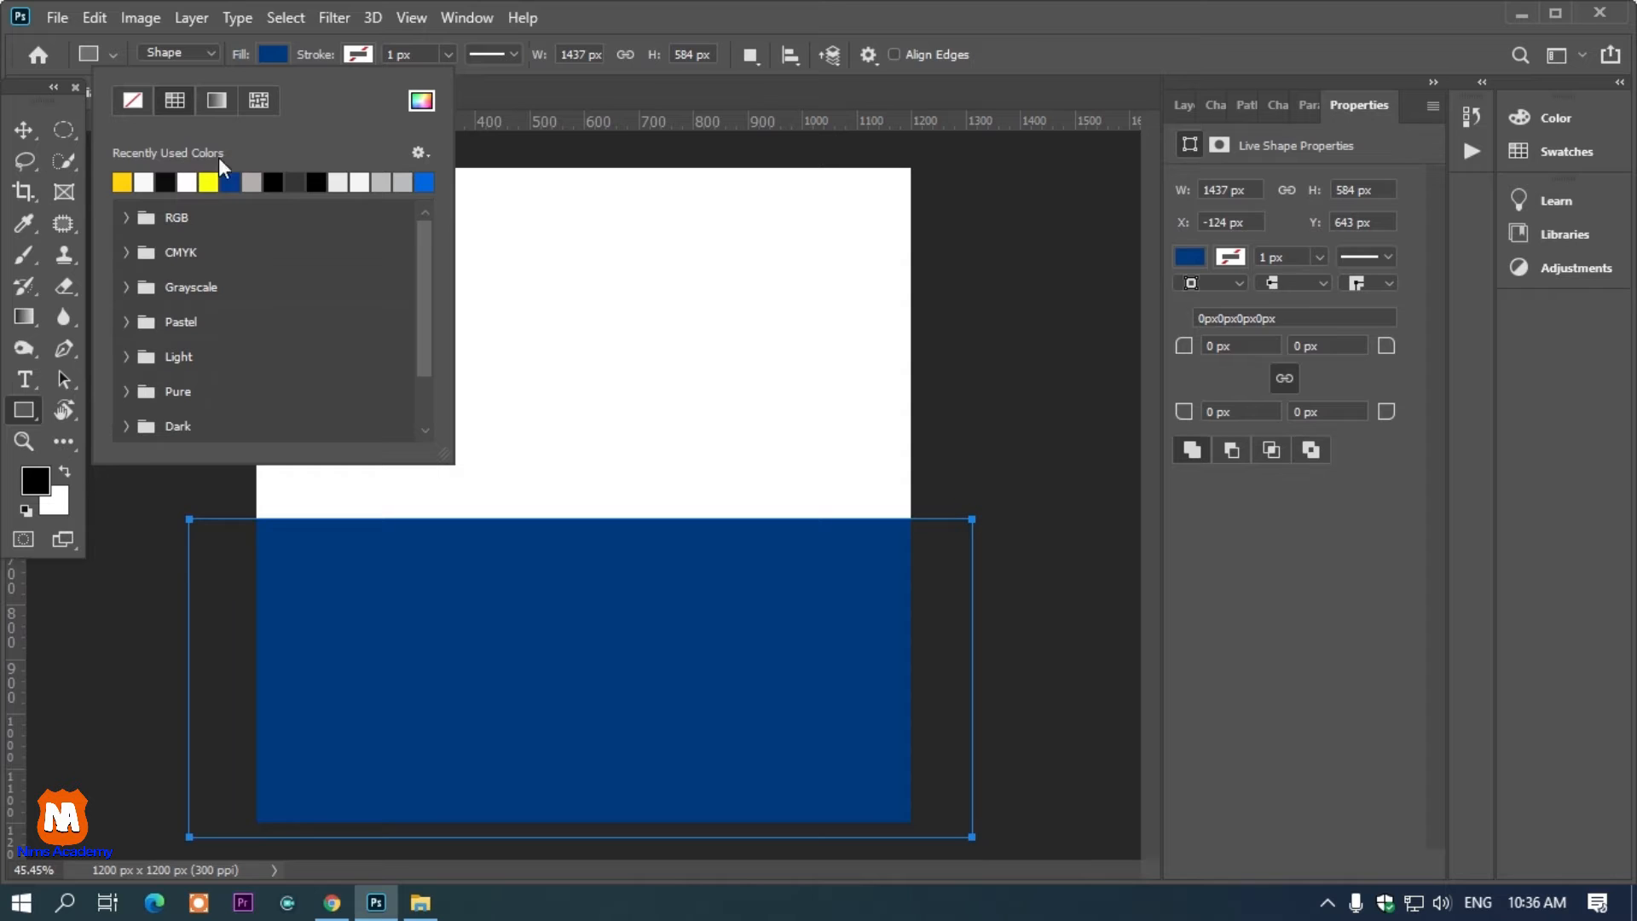
pyautogui.click(165, 181)
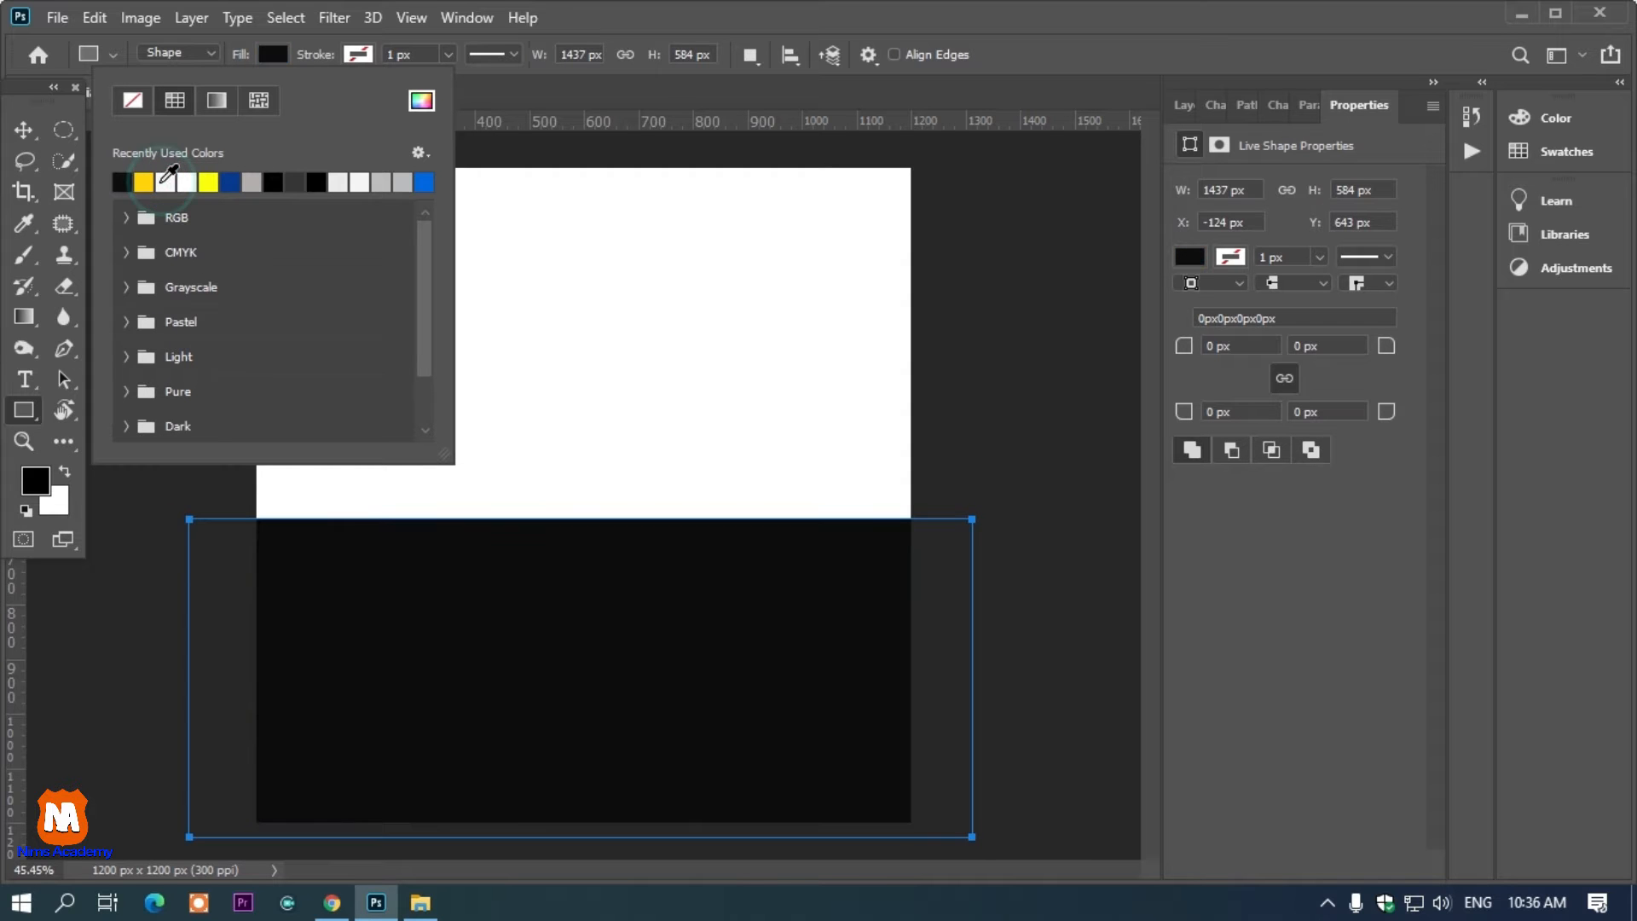
pyautogui.click(417, 102)
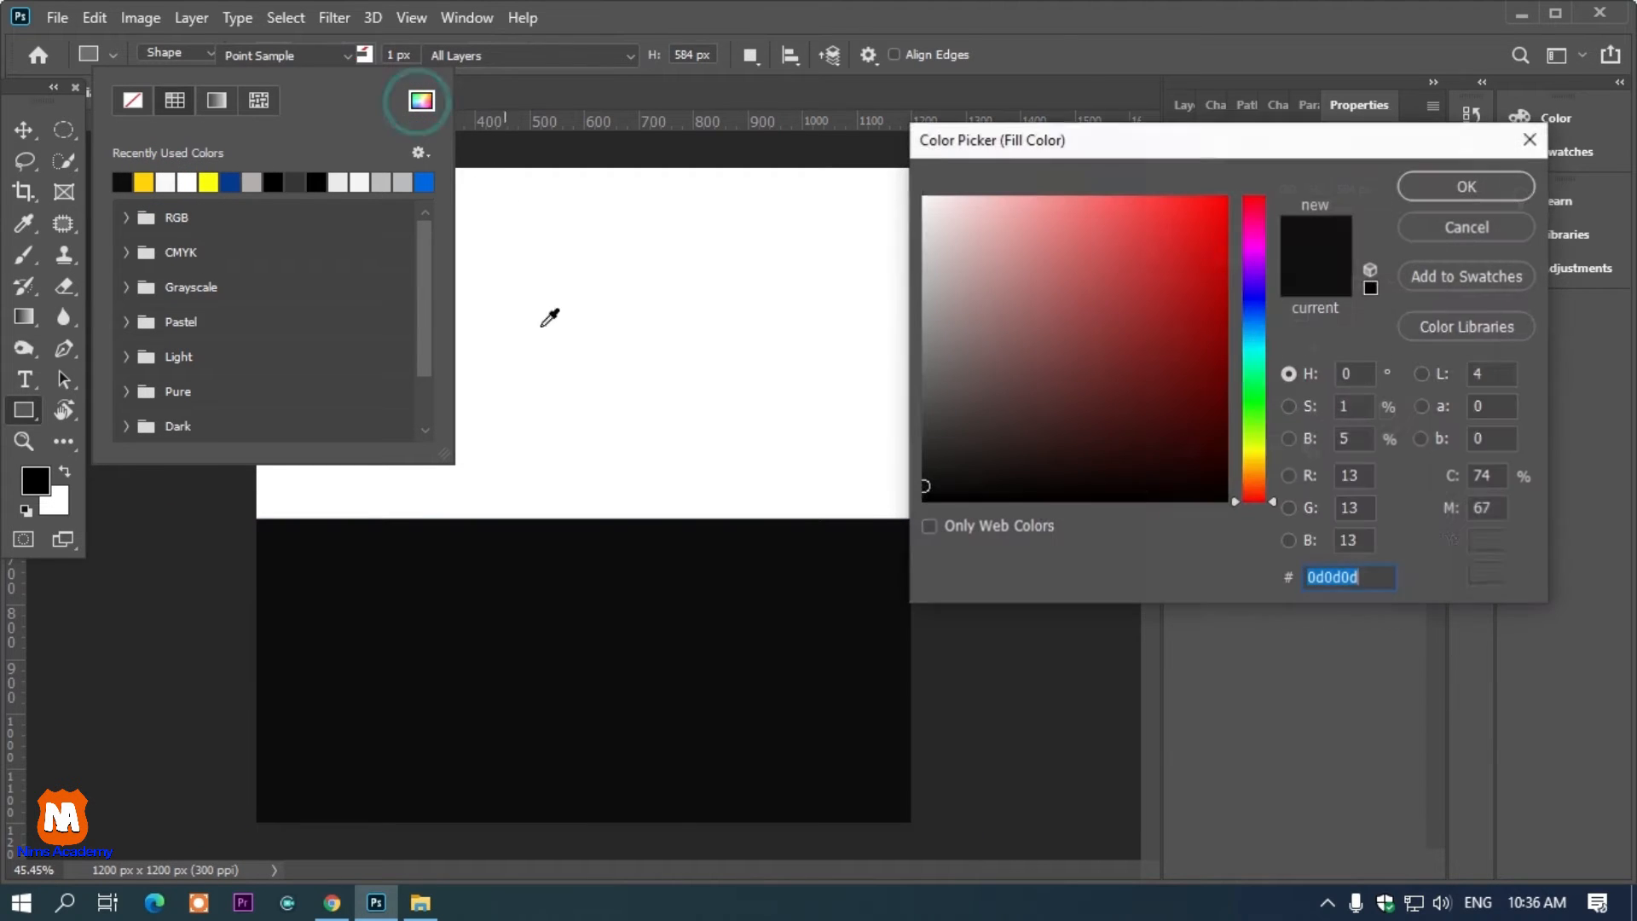
pyautogui.click(1449, 189)
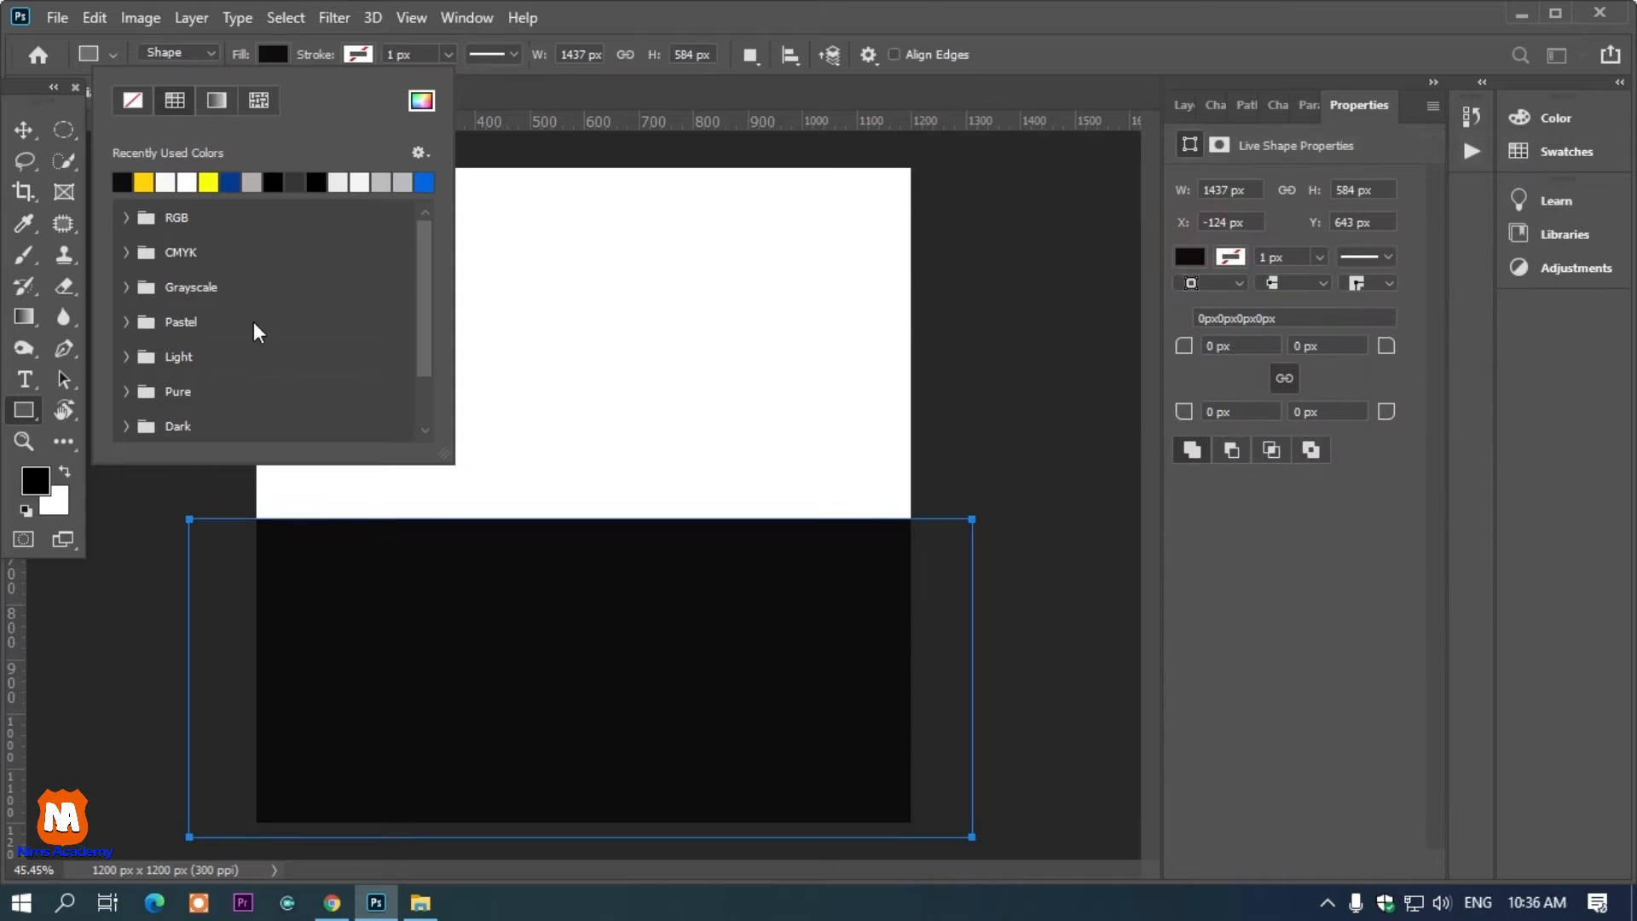
pyautogui.click(24, 130)
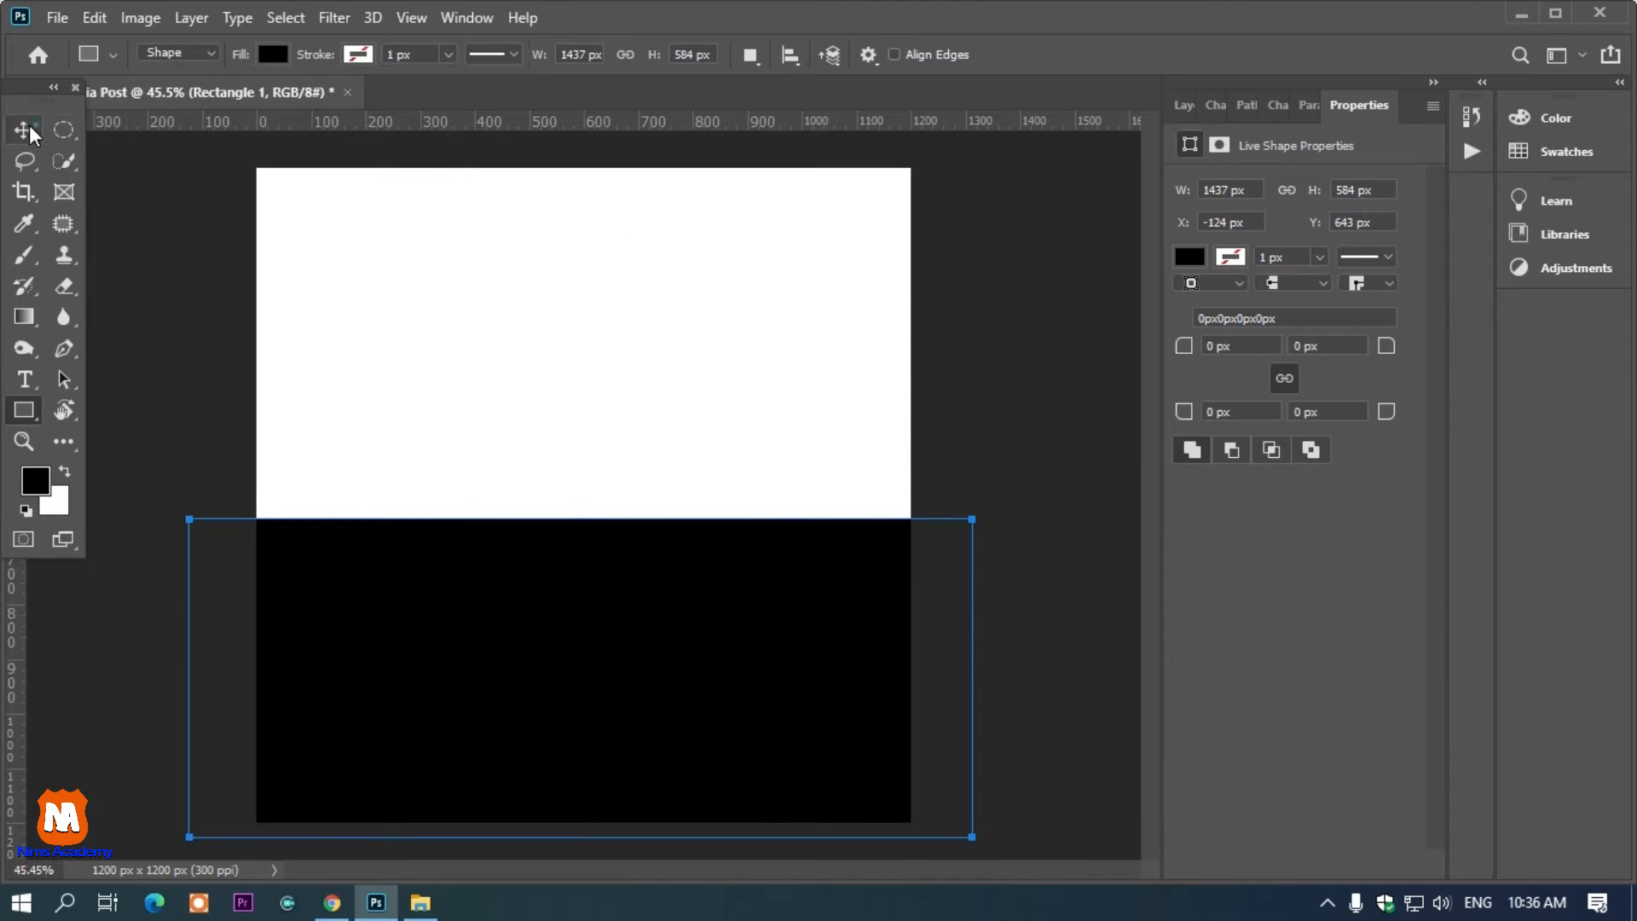
pyautogui.click(1034, 292)
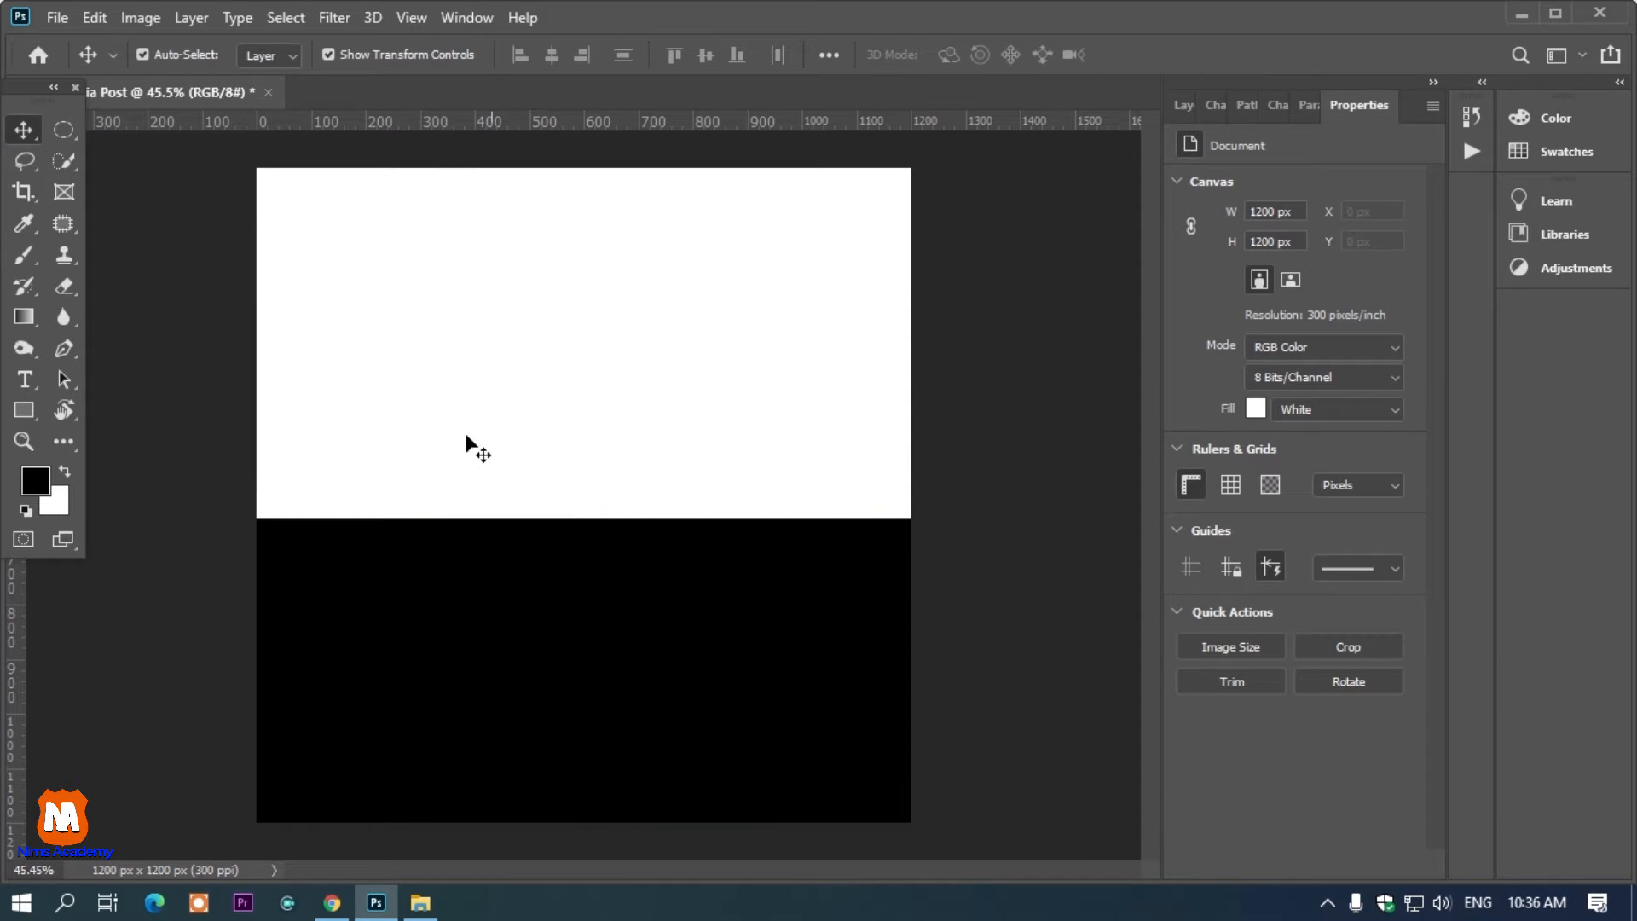
# Draw a tall blue rectangle about 669 × 1115 px along the canvas's left side and shift it slightly right
pyautogui.click(24, 409)
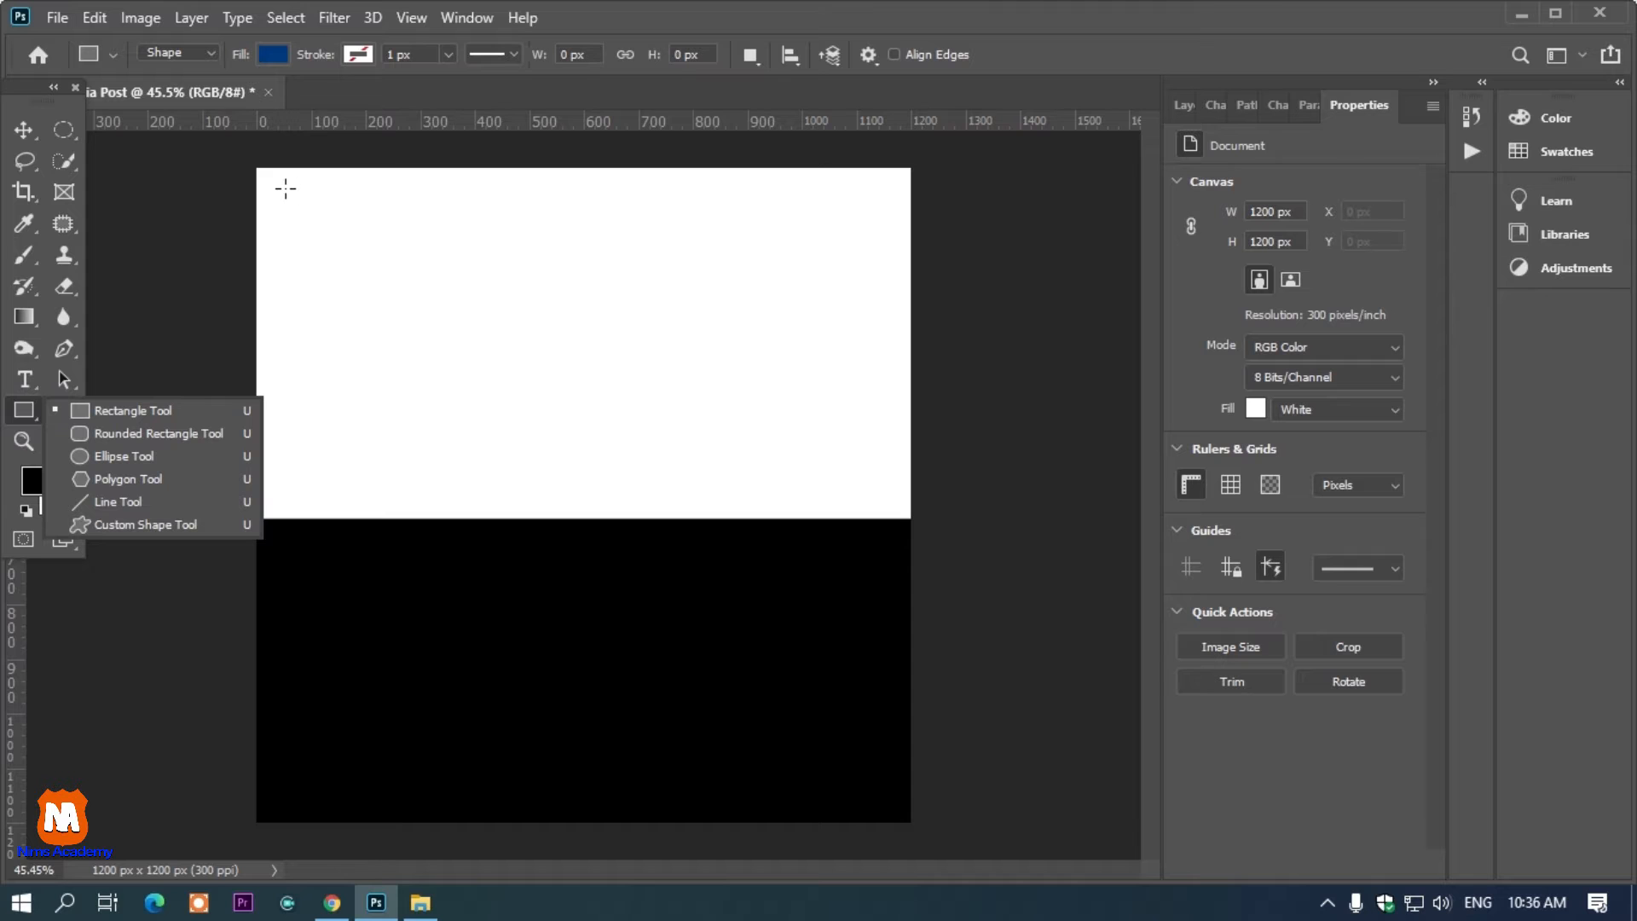
pyautogui.moveTo(284, 189); pyautogui.dragTo(648, 795)
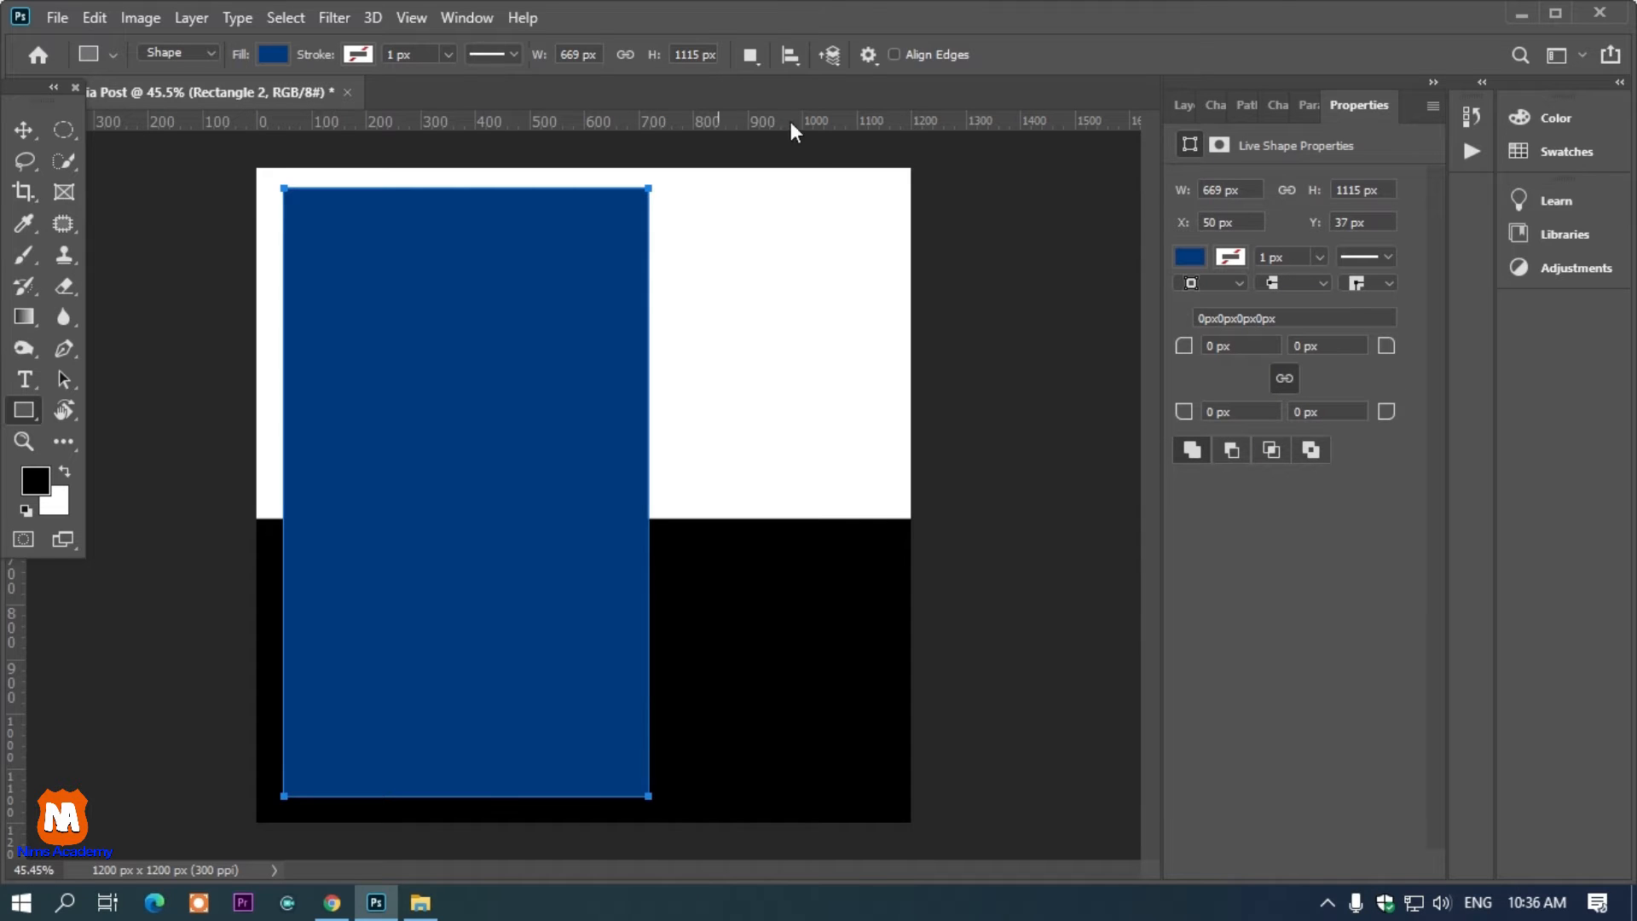
pyautogui.click(24, 129)
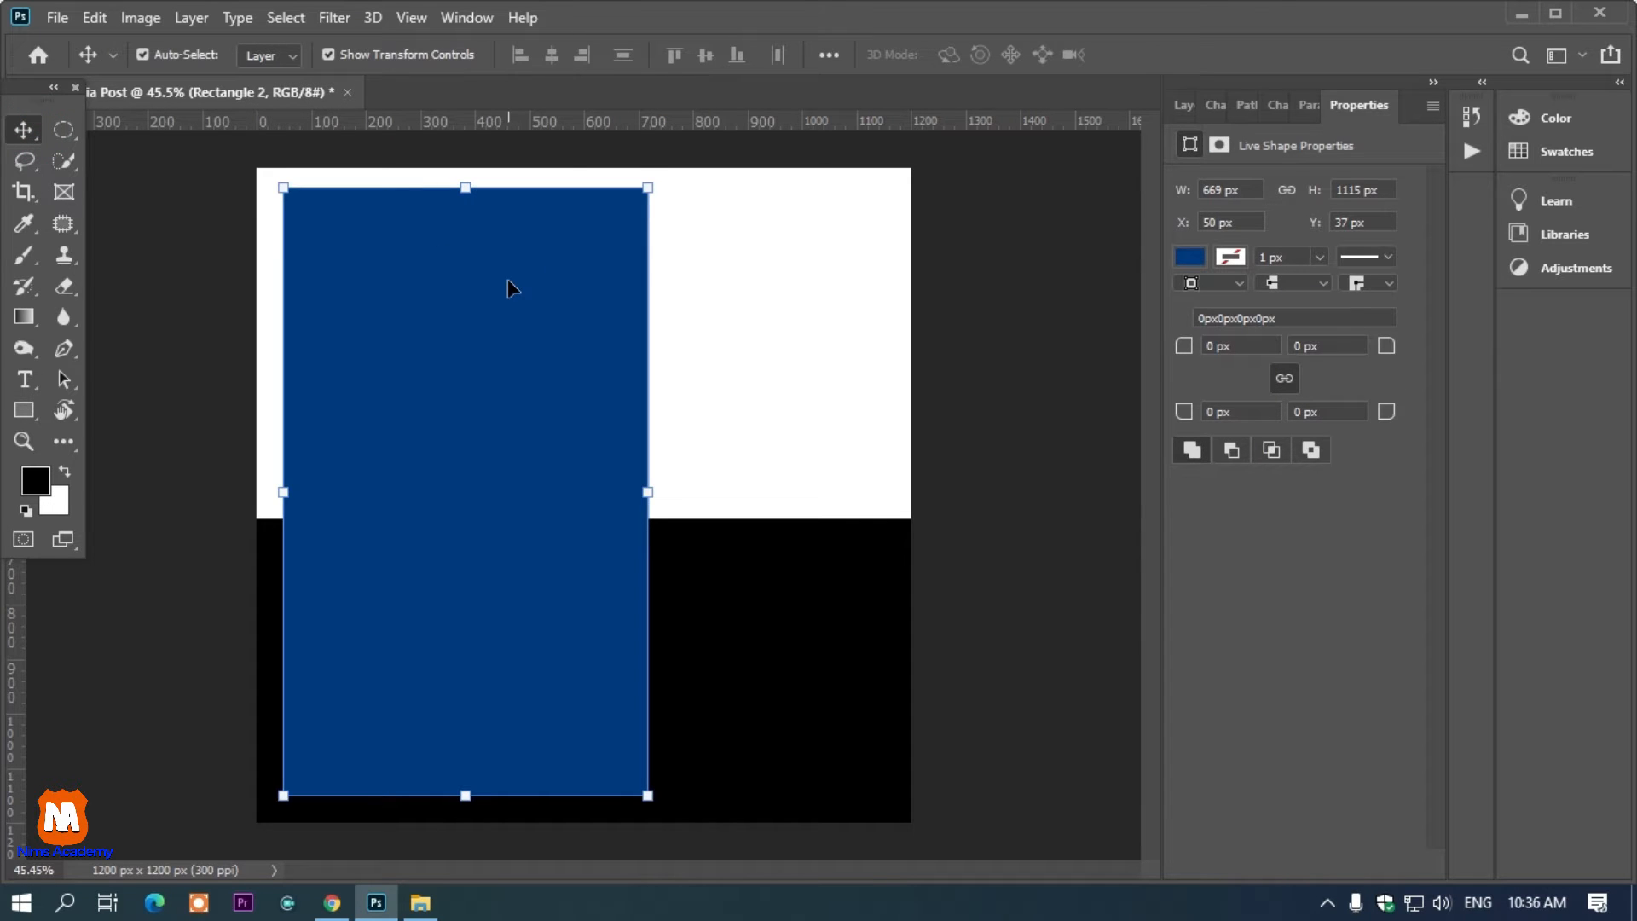
pyautogui.moveTo(417, 487); pyautogui.dragTo(434, 492)
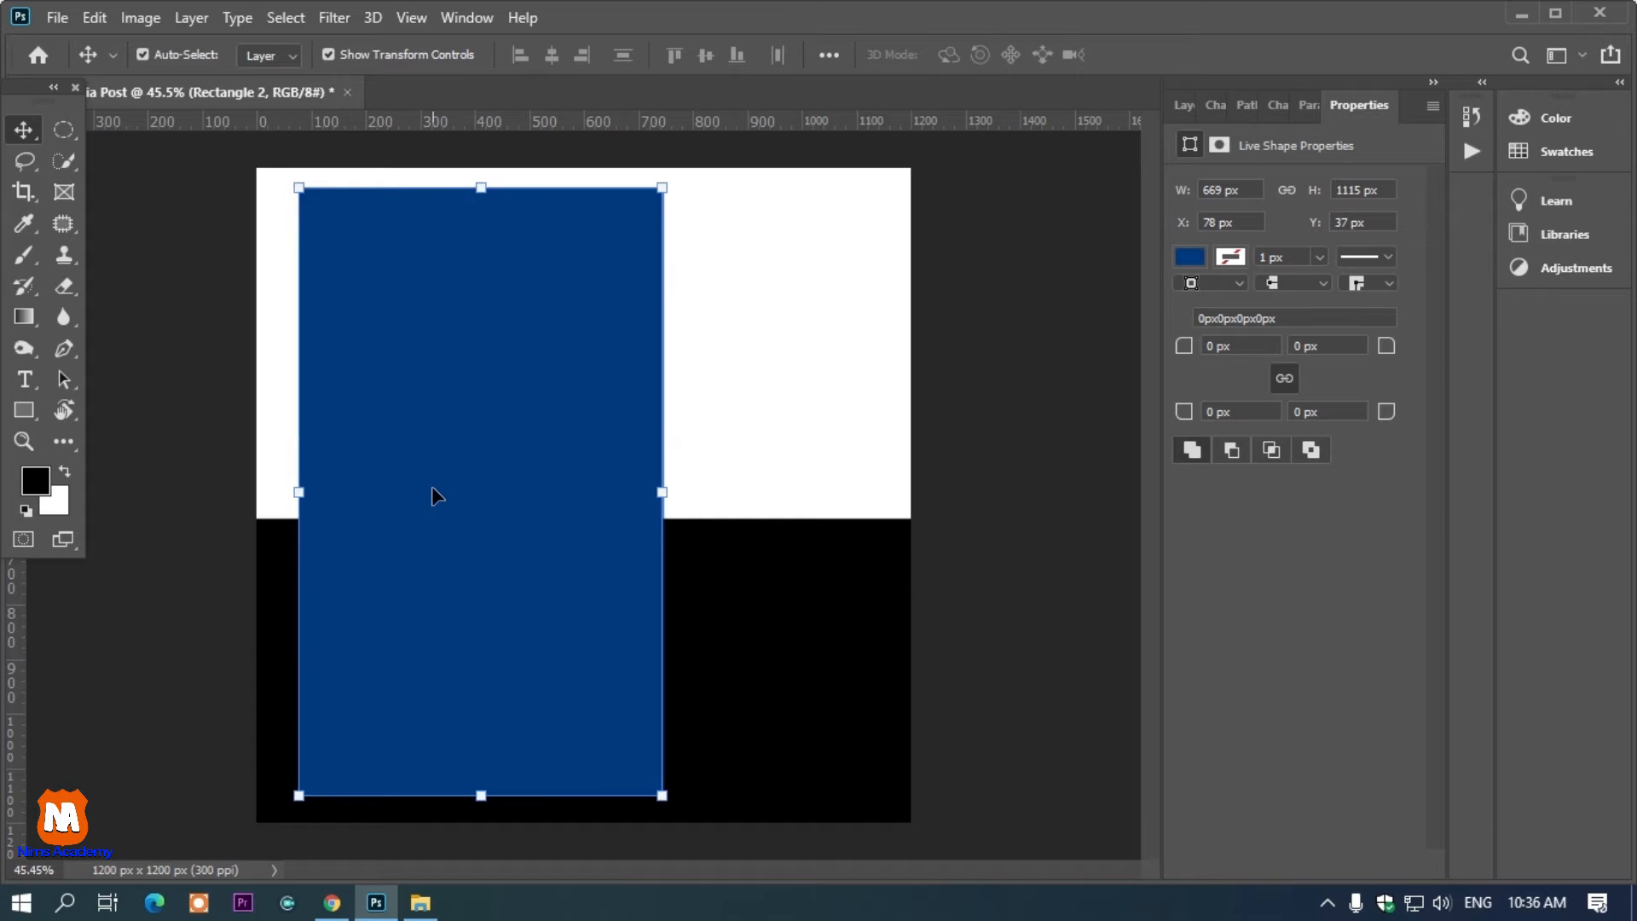
# Add the text "NEW" in black Century Gothic Bold 103 px near the canvas's upper right corner
pyautogui.click(26, 386)
pyautogui.click(712, 254)
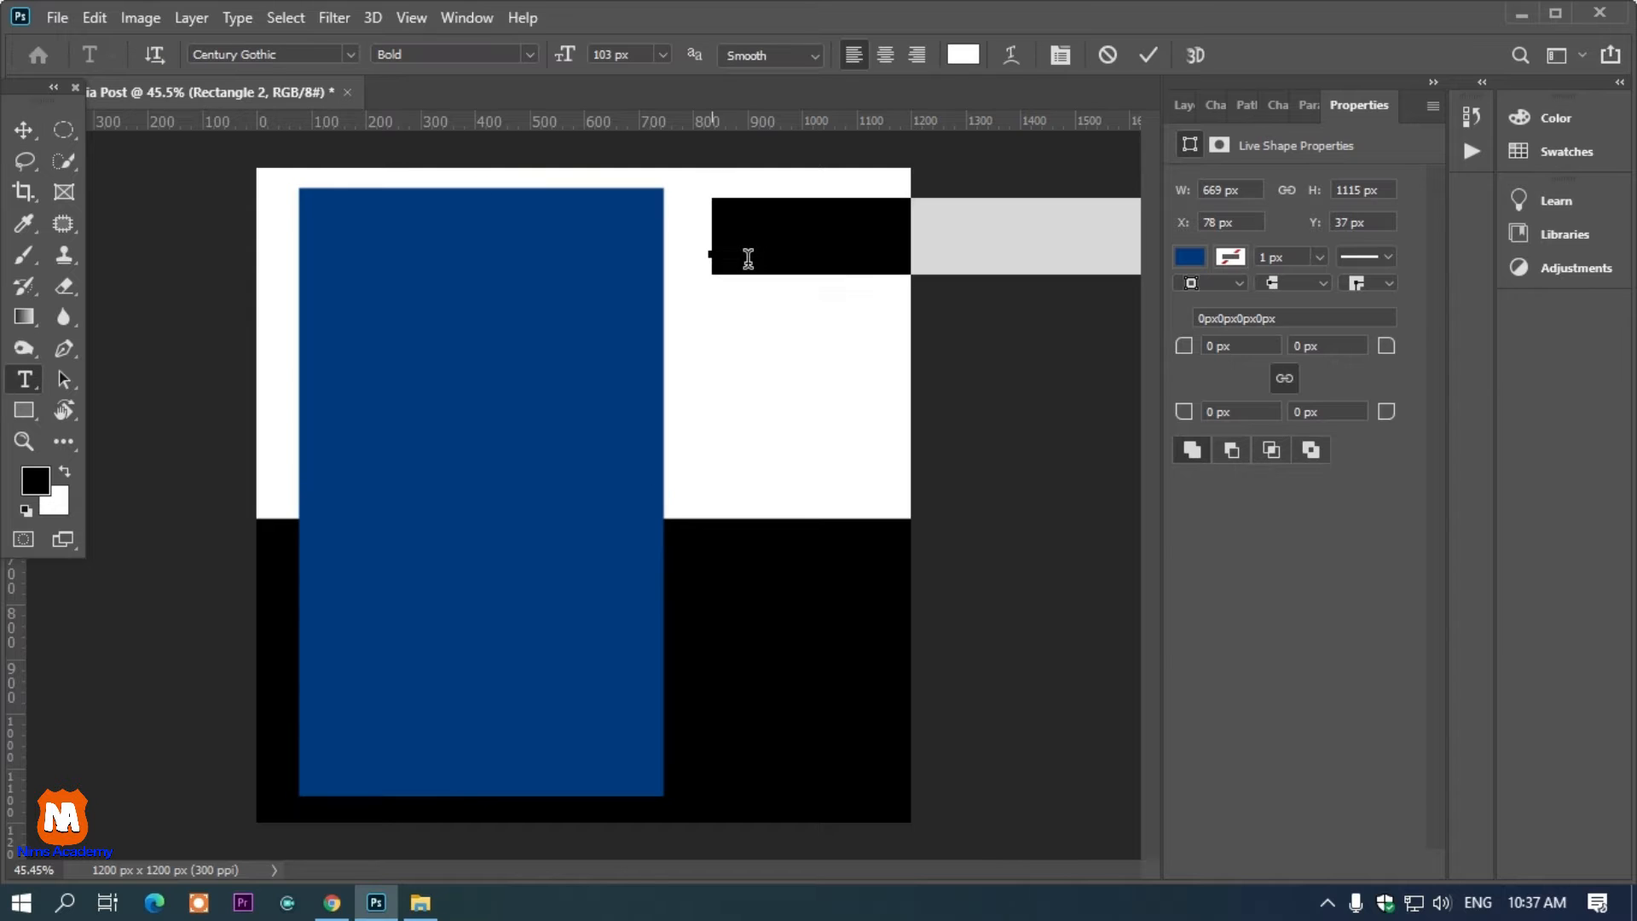
pyautogui.press('BackSpace')
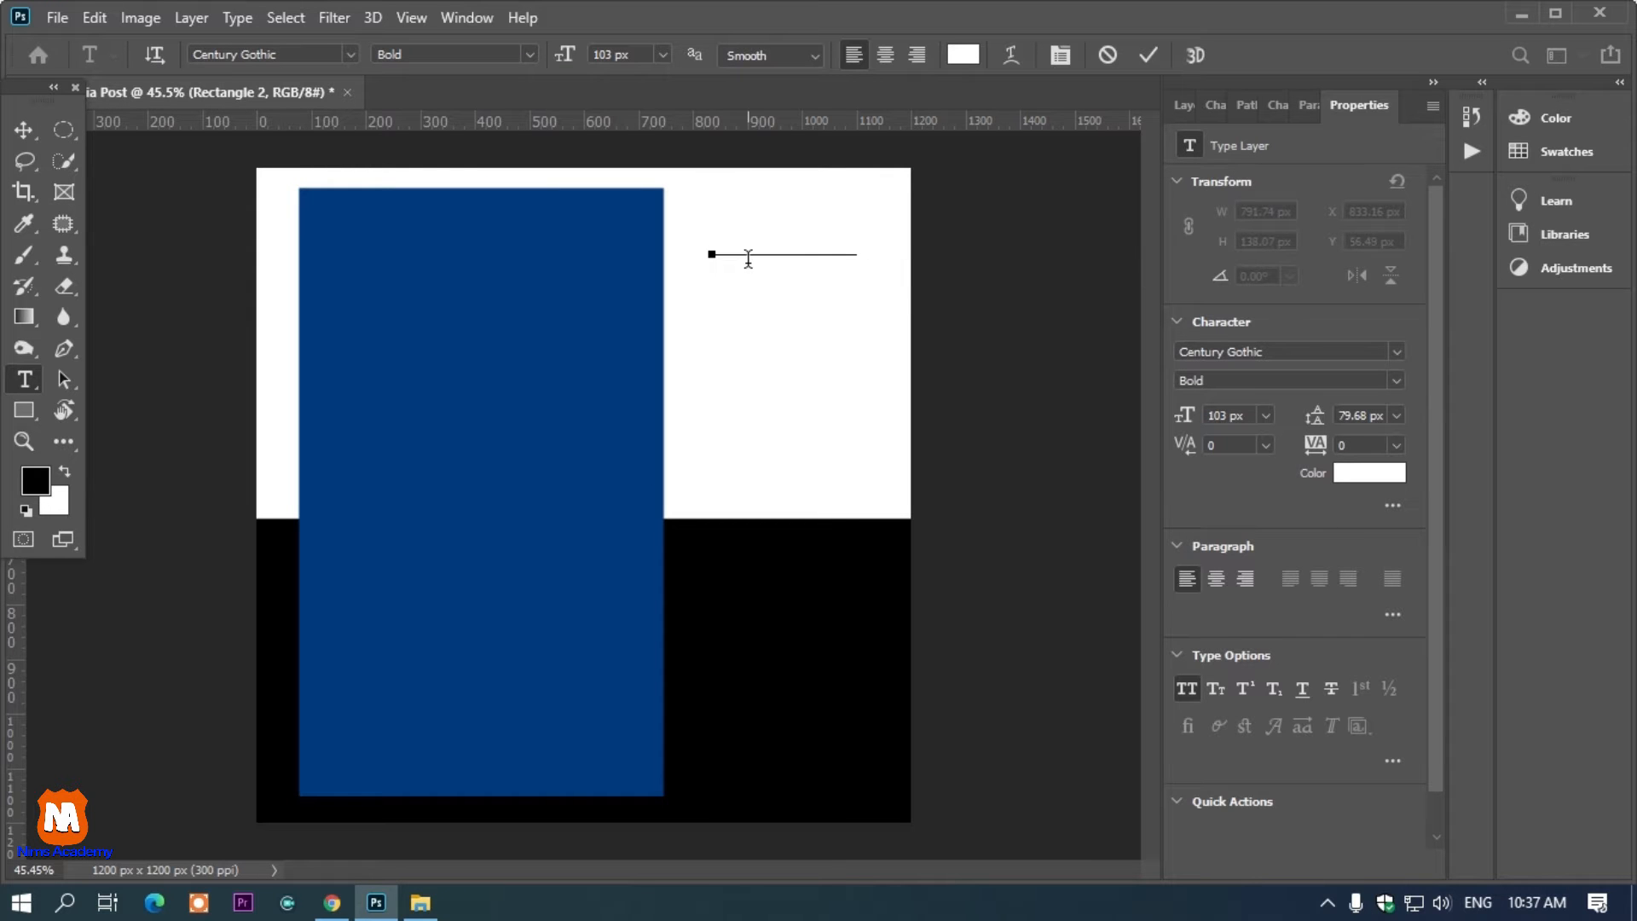
pyautogui.hotkey('ctrl', 'a')
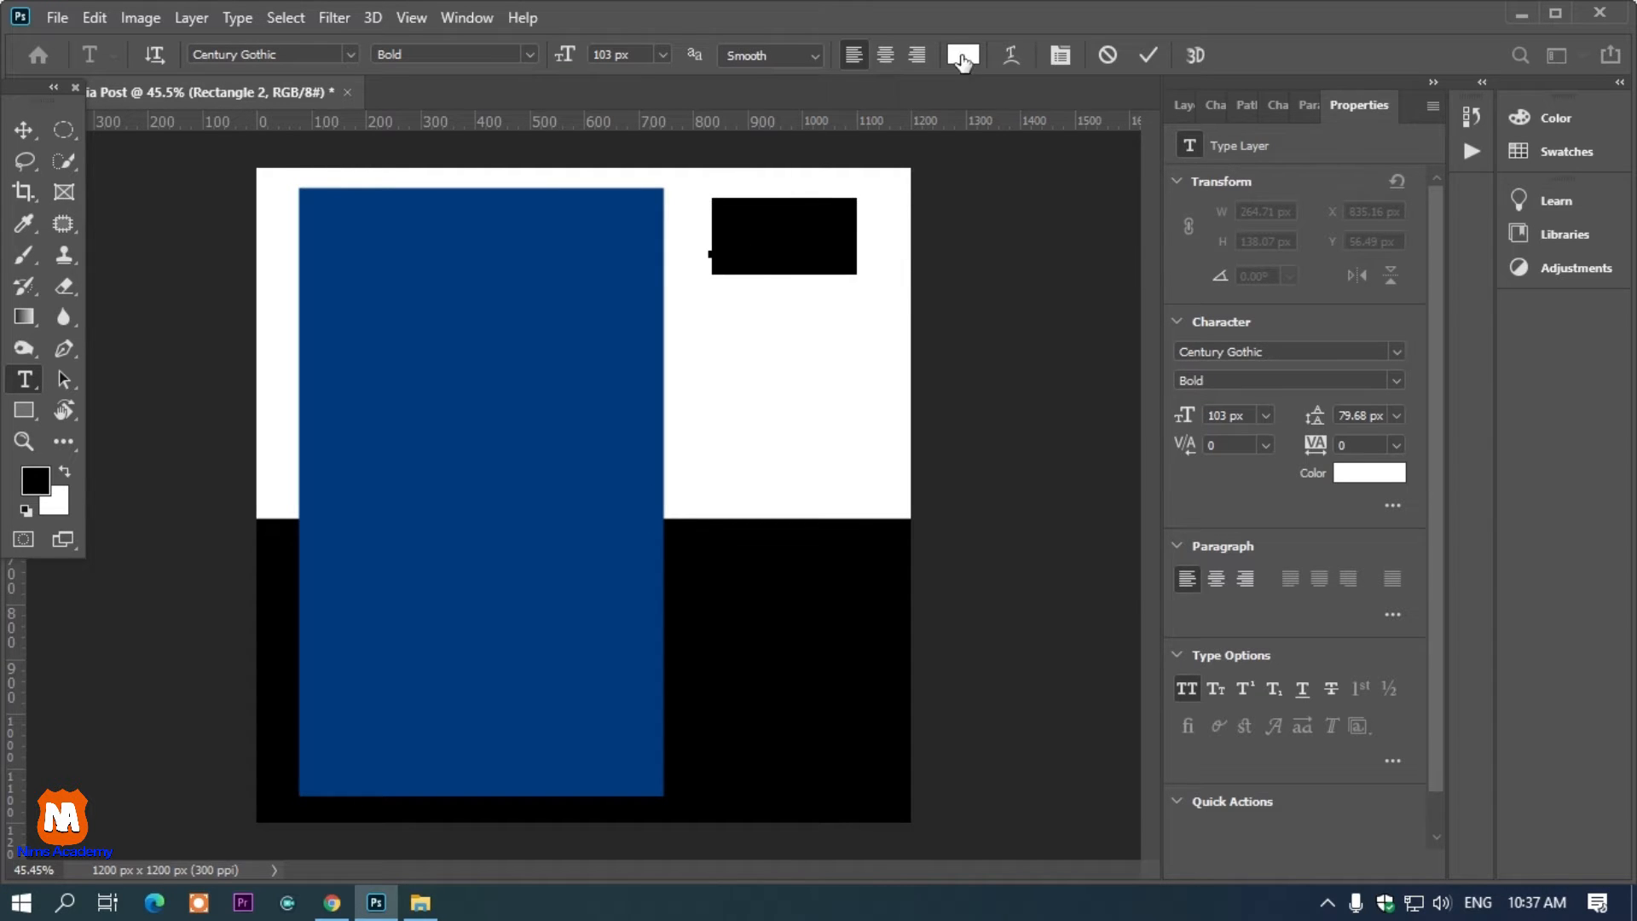
pyautogui.click(963, 56)
pyautogui.moveTo(1210, 339)
pyautogui.mouseDown()
pyautogui.moveTo(1218, 562)
pyautogui.moveTo(1231, 562)
pyautogui.mouseUp()
pyautogui.click(1468, 186)
pyautogui.click(25, 126)
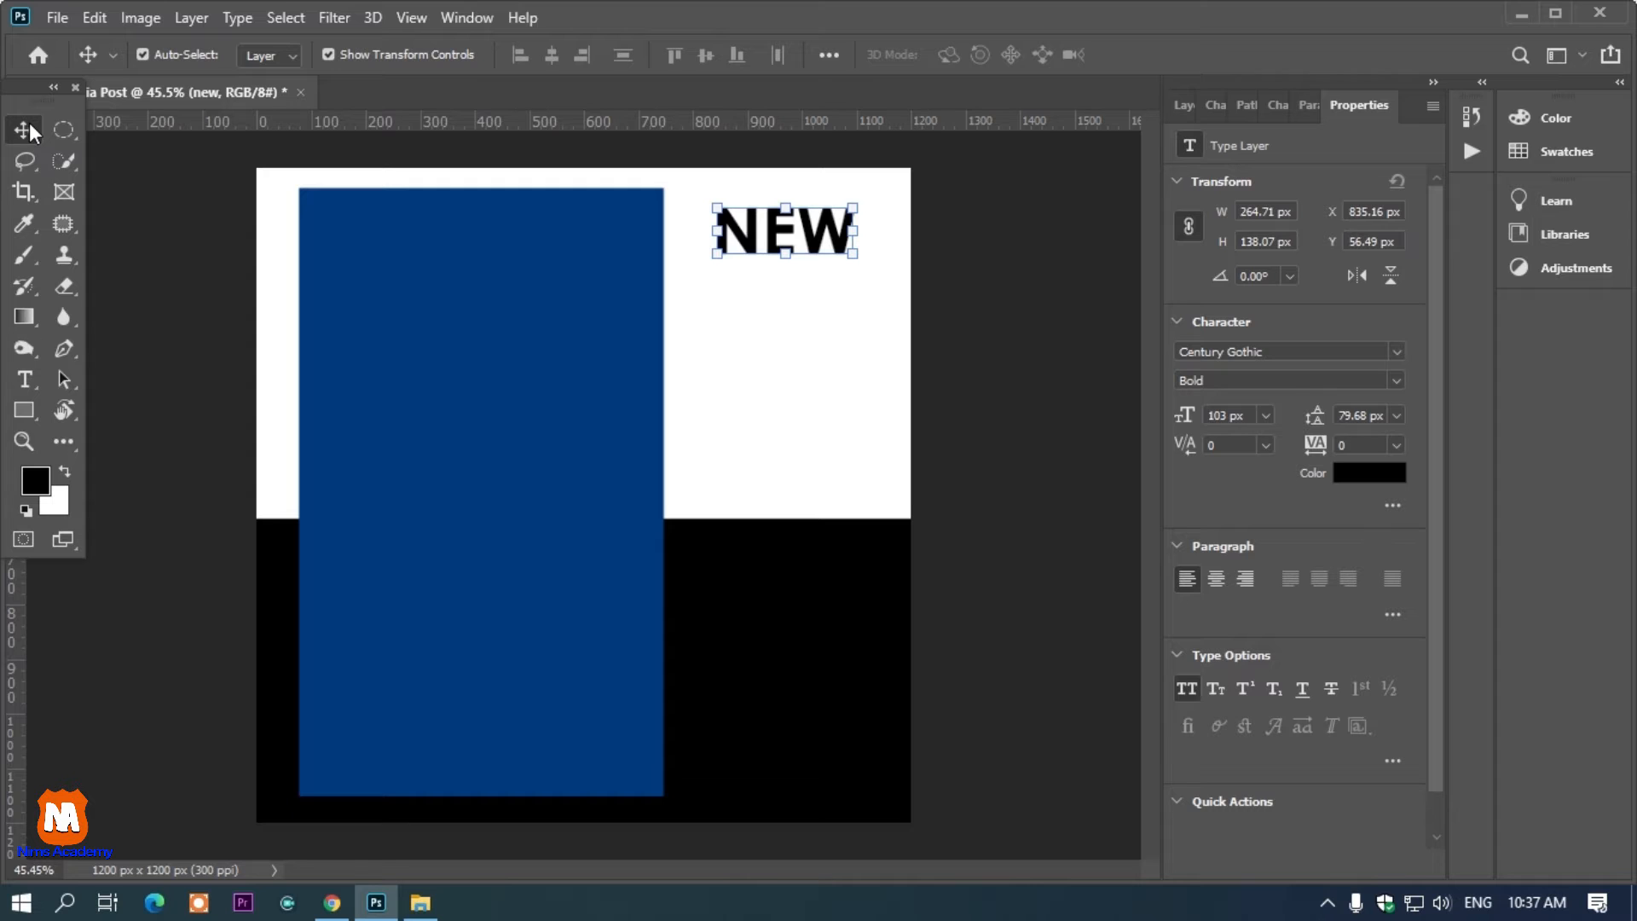
# Duplicate the NEW text layer and nudge the copy three pixels up and three pixels left
pyautogui.hotkey('ctrl', 'j')
pyautogui.press('Left')
pyautogui.press('Left')
pyautogui.press('Left')
pyautogui.press('Left')
pyautogui.press('Left')
pyautogui.press('Left')
pyautogui.press('Up')
pyautogui.press('Up')
pyautogui.press('Up')
pyautogui.press('Up')
pyautogui.press('Up')
pyautogui.press('Up')
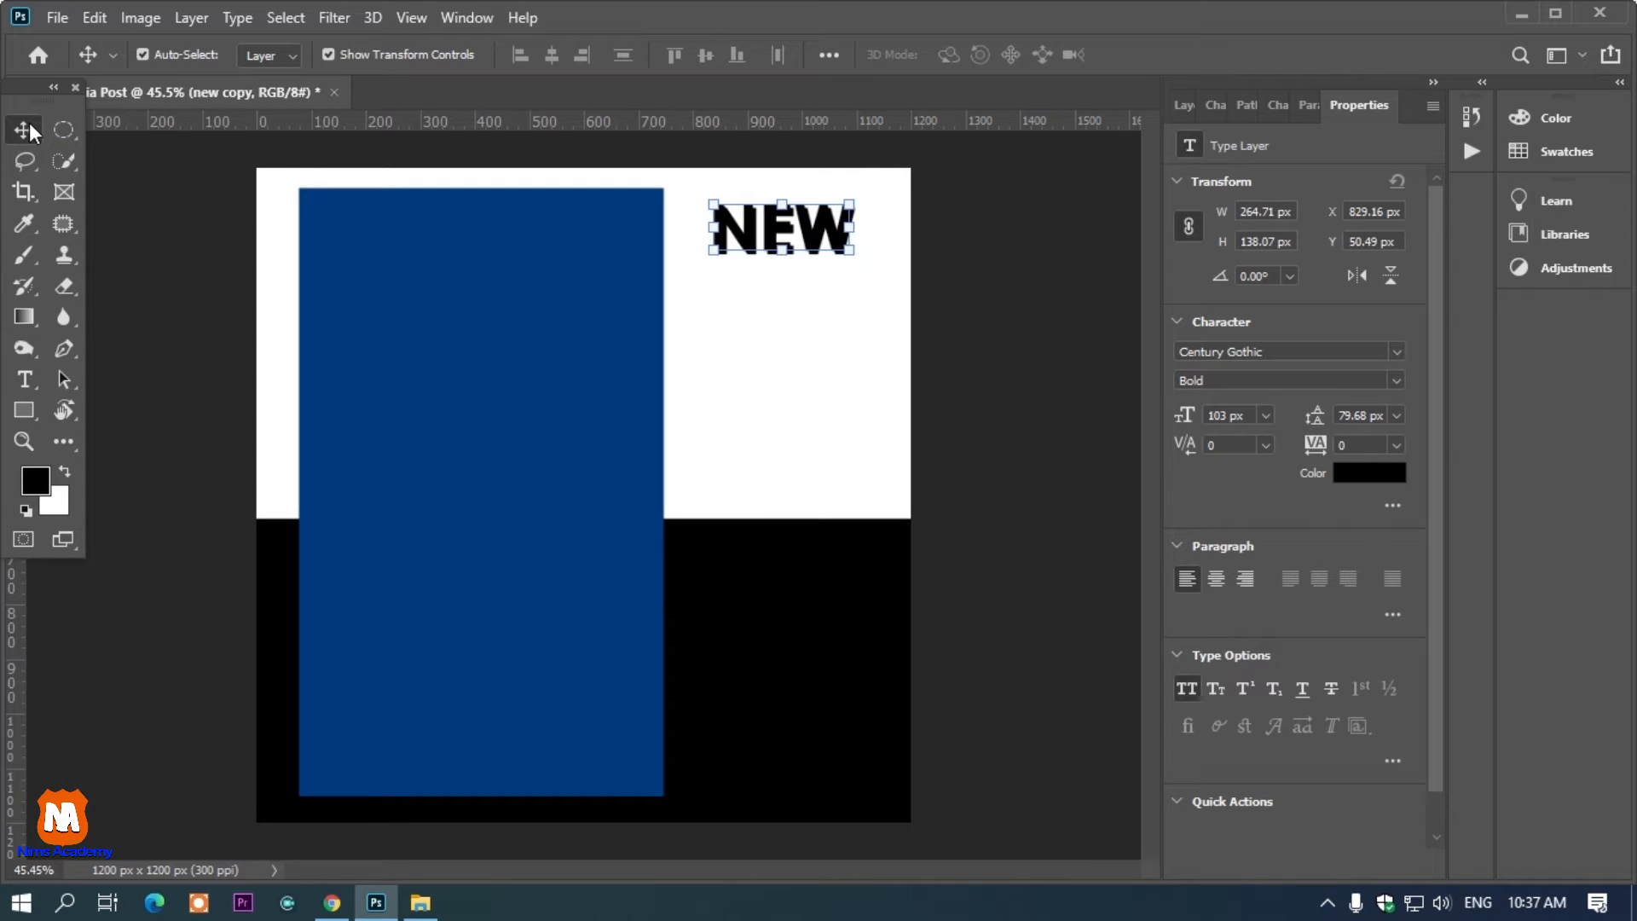
# Recolor one NEW text layer with the blue sampled from the tall rectangle
pyautogui.press('t')
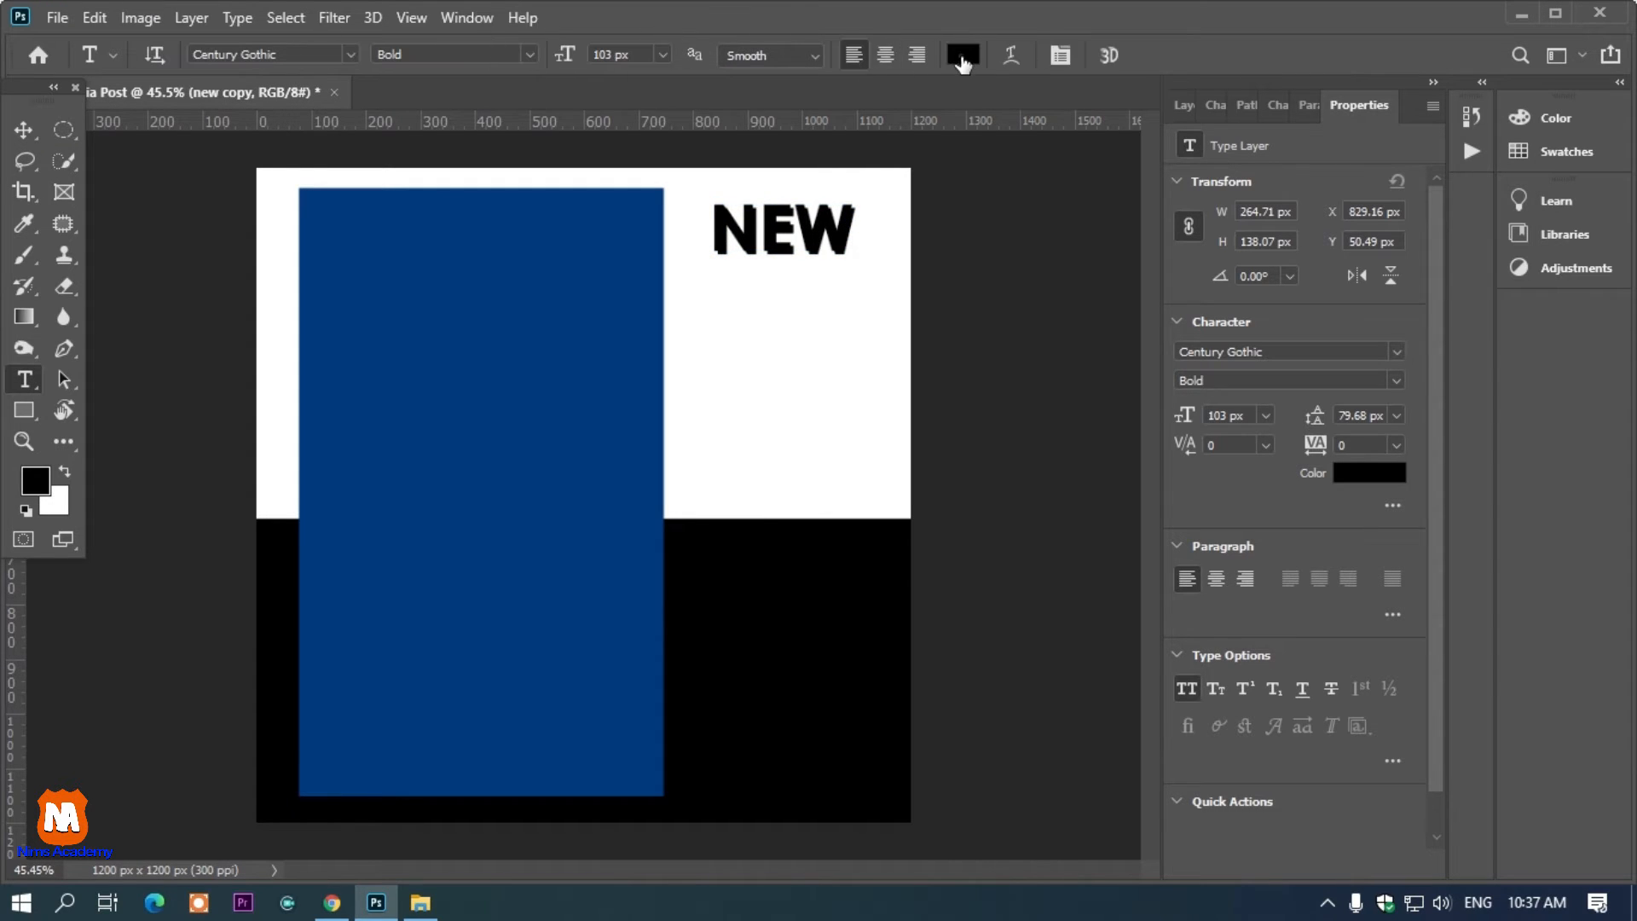
pyautogui.click(962, 56)
pyautogui.click(458, 340)
pyautogui.click(1465, 194)
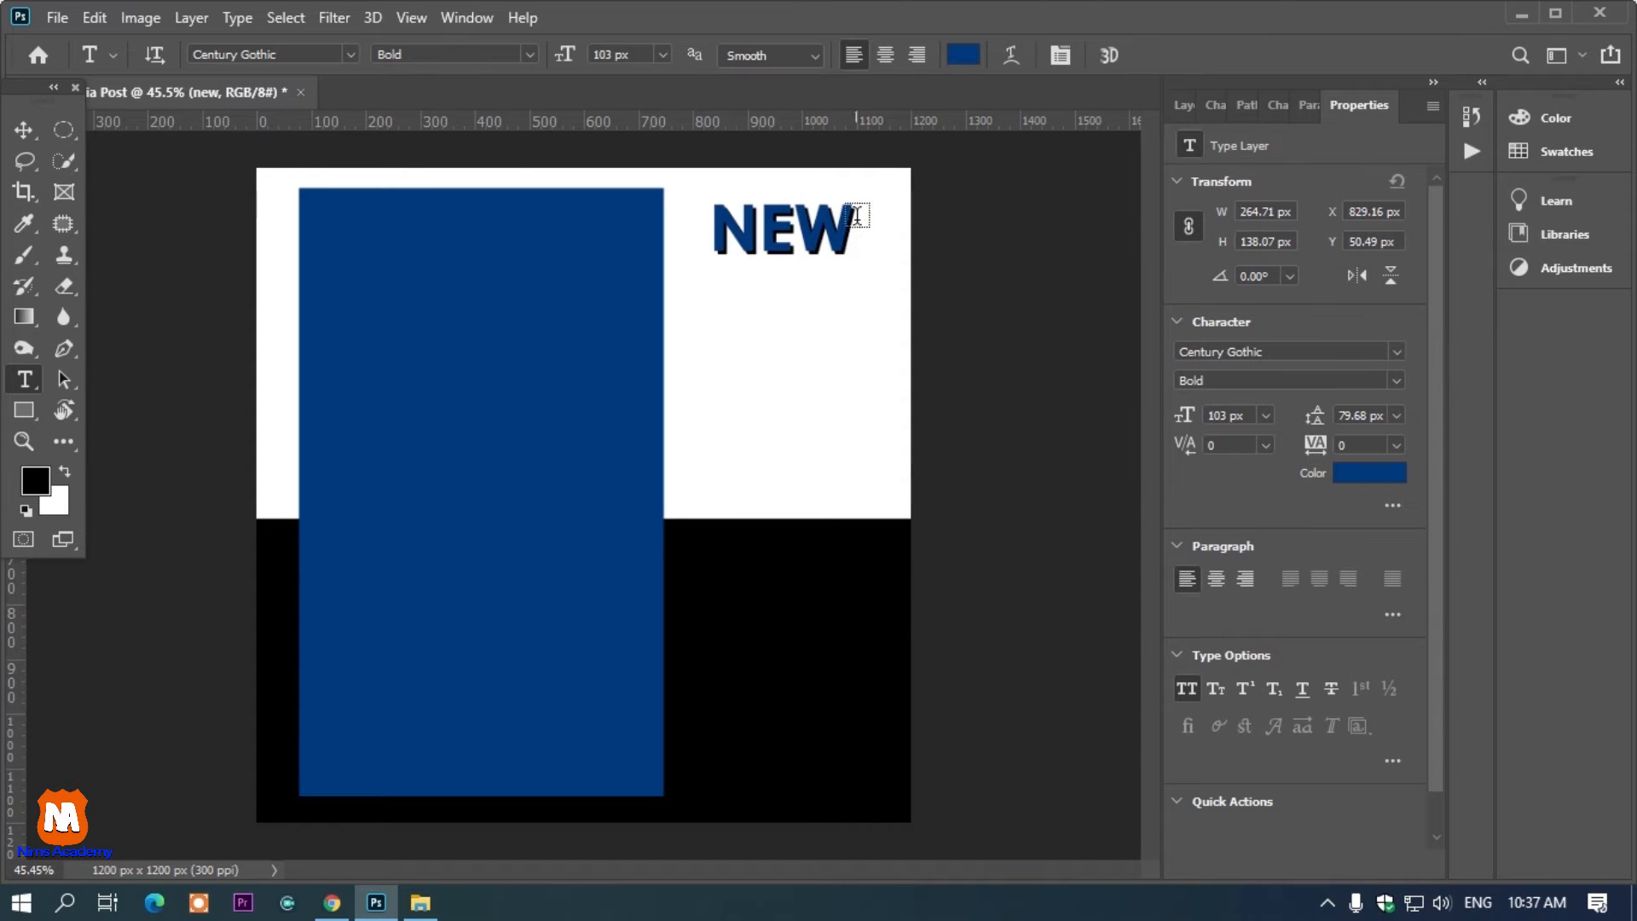
# Add the text "OFFER" below NEW in blue and reduce its font size to 63 px
pyautogui.click(24, 129)
pyautogui.click(1008, 249)
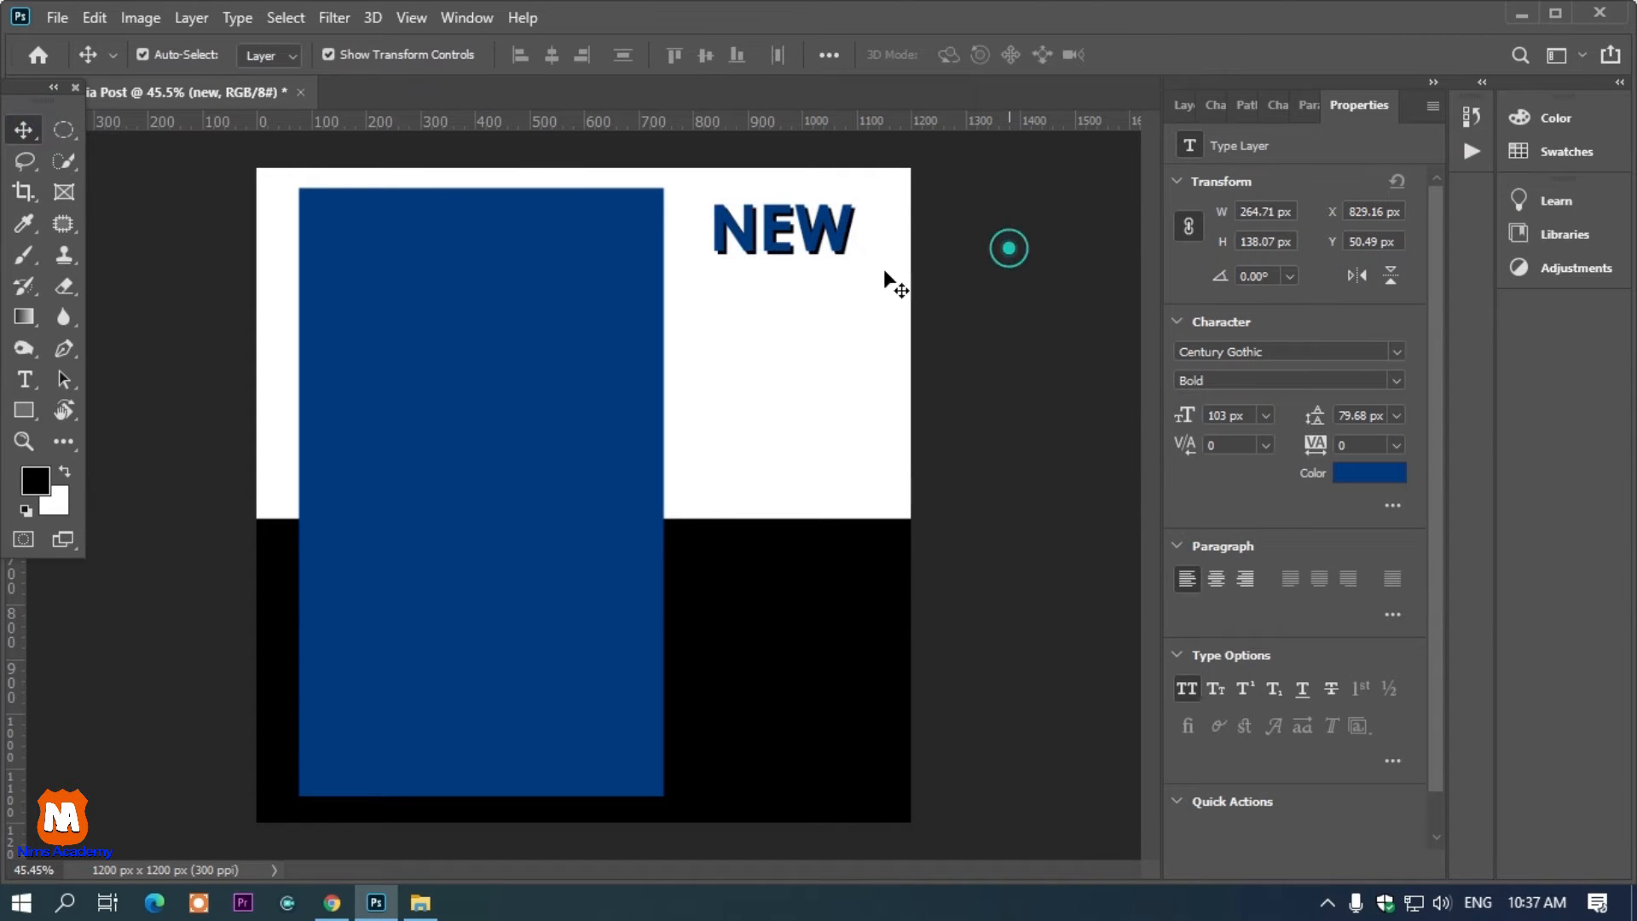
pyautogui.click(428, 334)
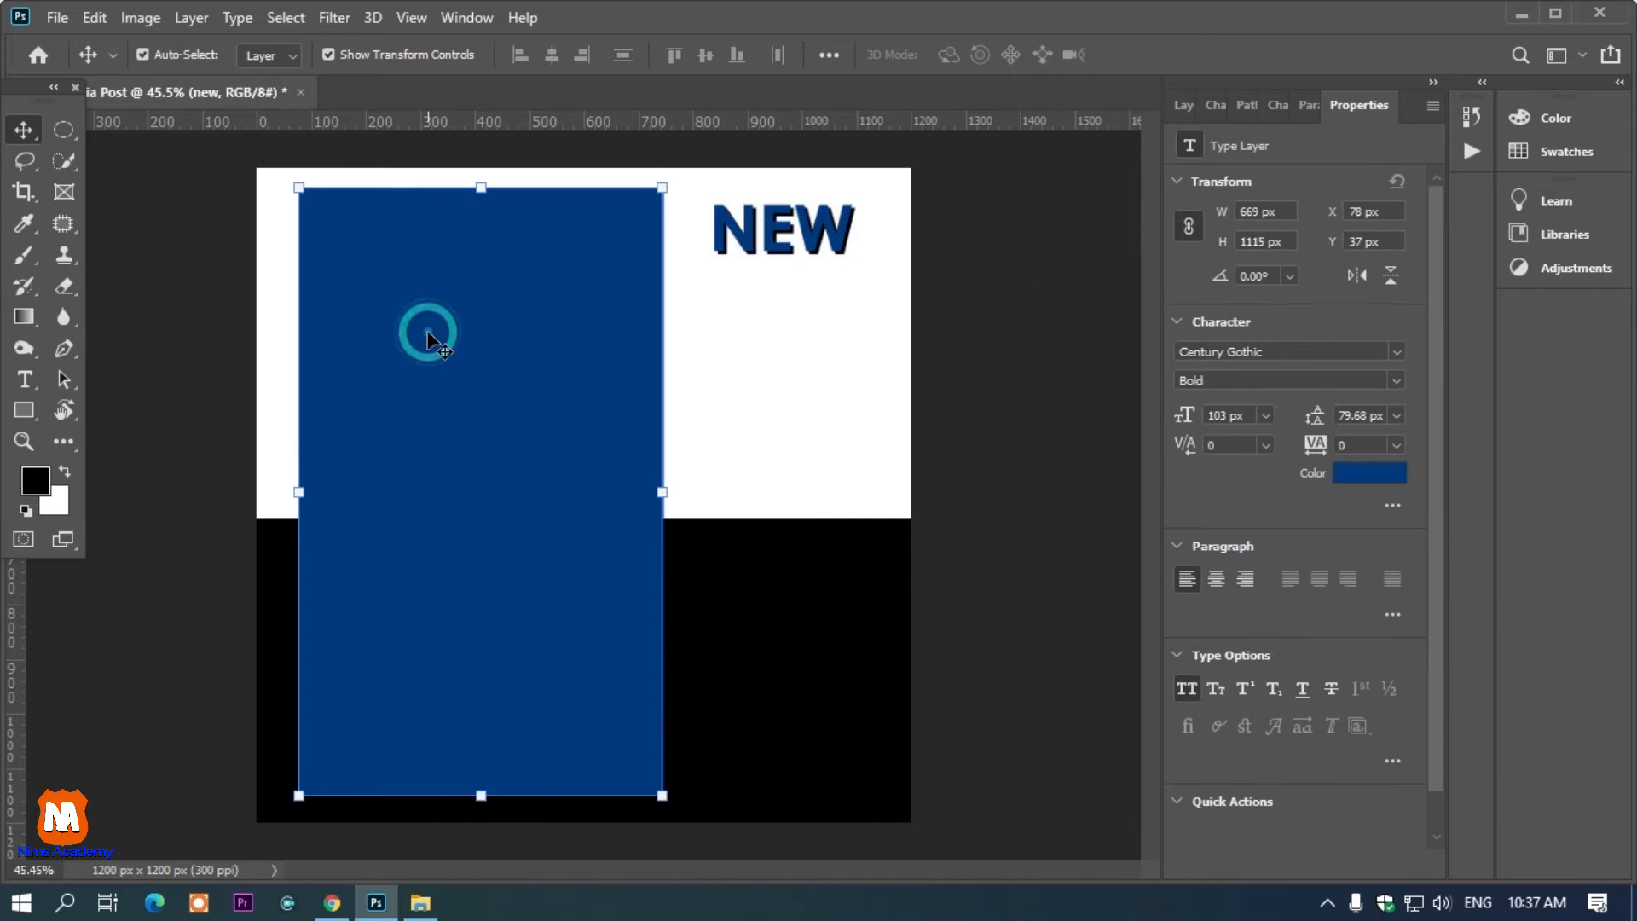
pyautogui.click(975, 376)
pyautogui.press('t')
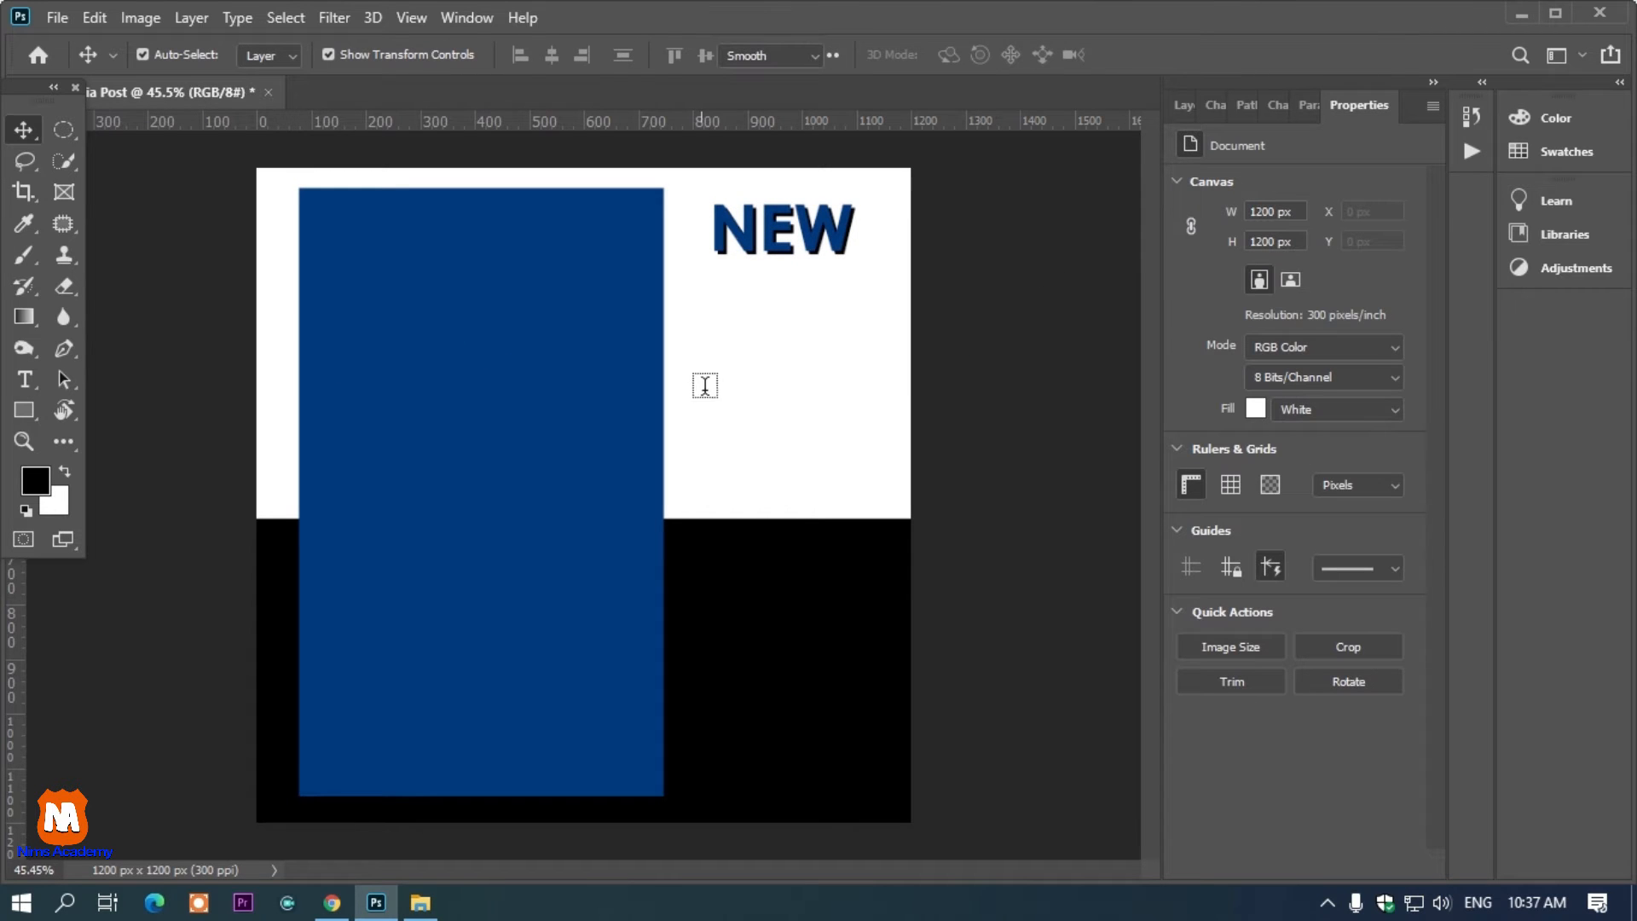
pyautogui.click(733, 351)
pyautogui.write('OFFER')
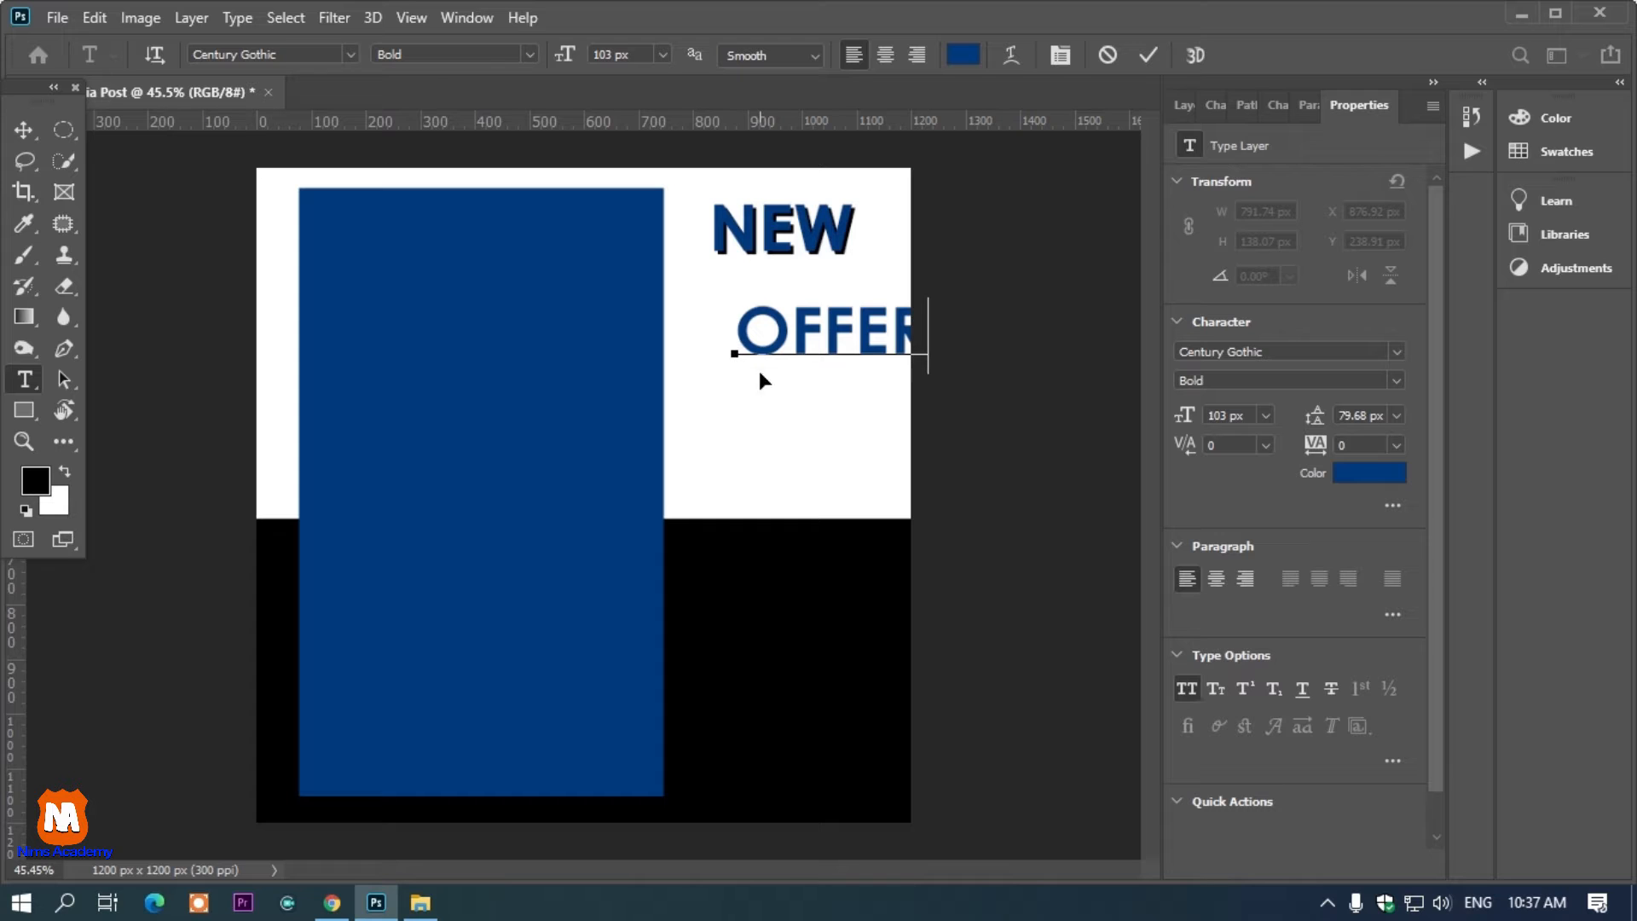
pyautogui.hotkey('ctrl', 'a')
pyautogui.moveTo(564, 54); pyautogui.dragTo(523, 75)
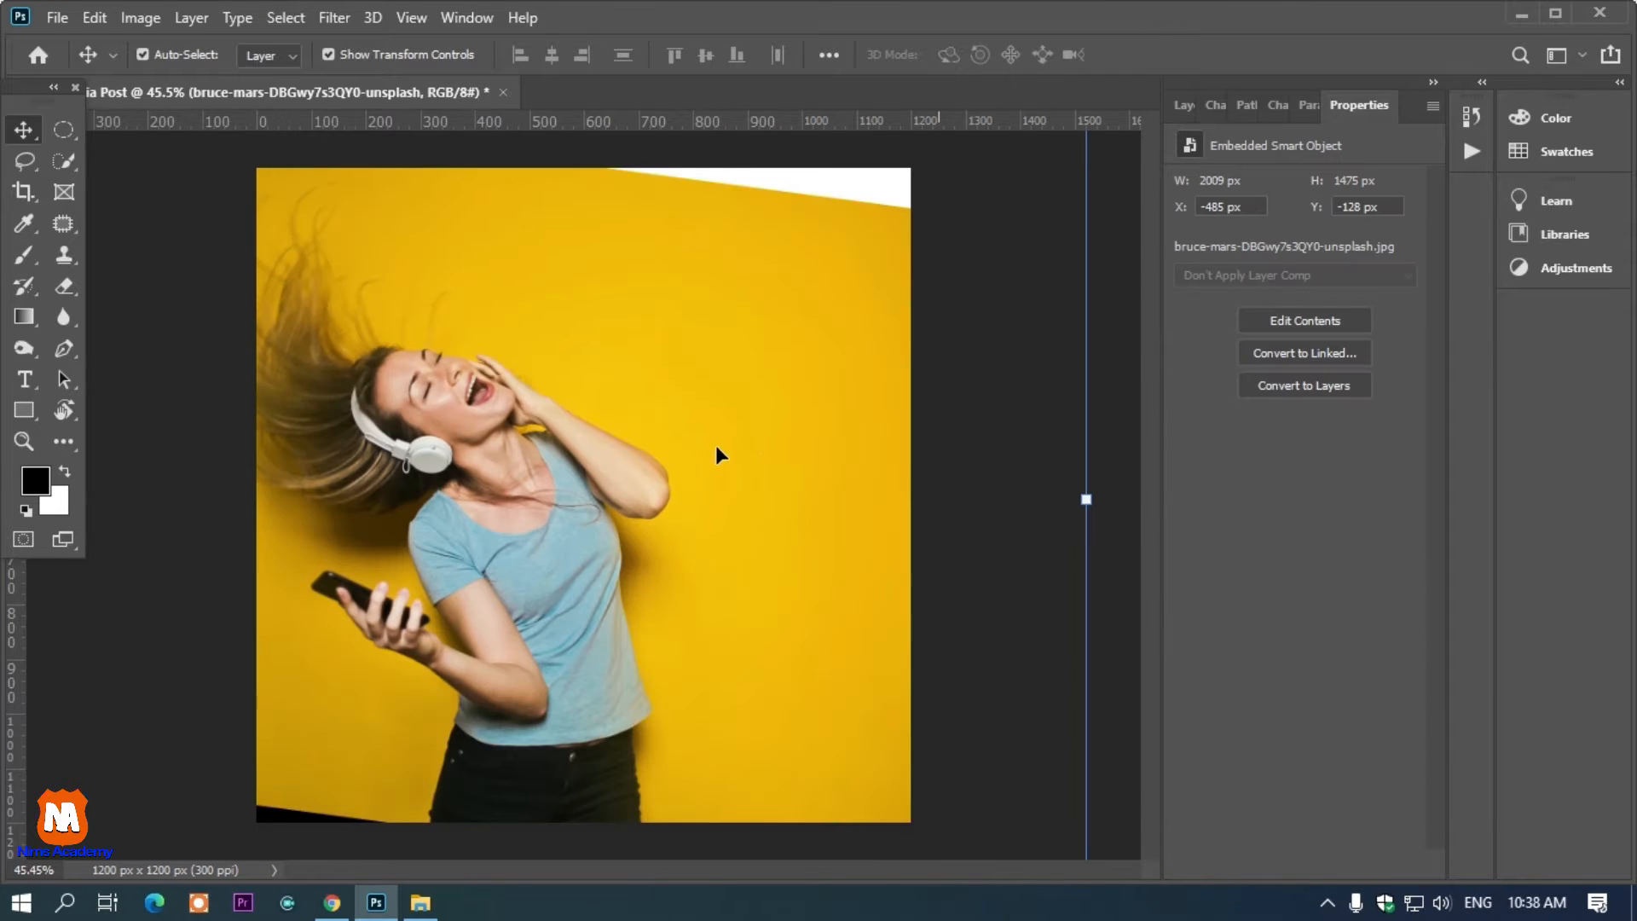
# Select the placed photo's layer and show the Layers panel
pyautogui.rightClick(668, 406)
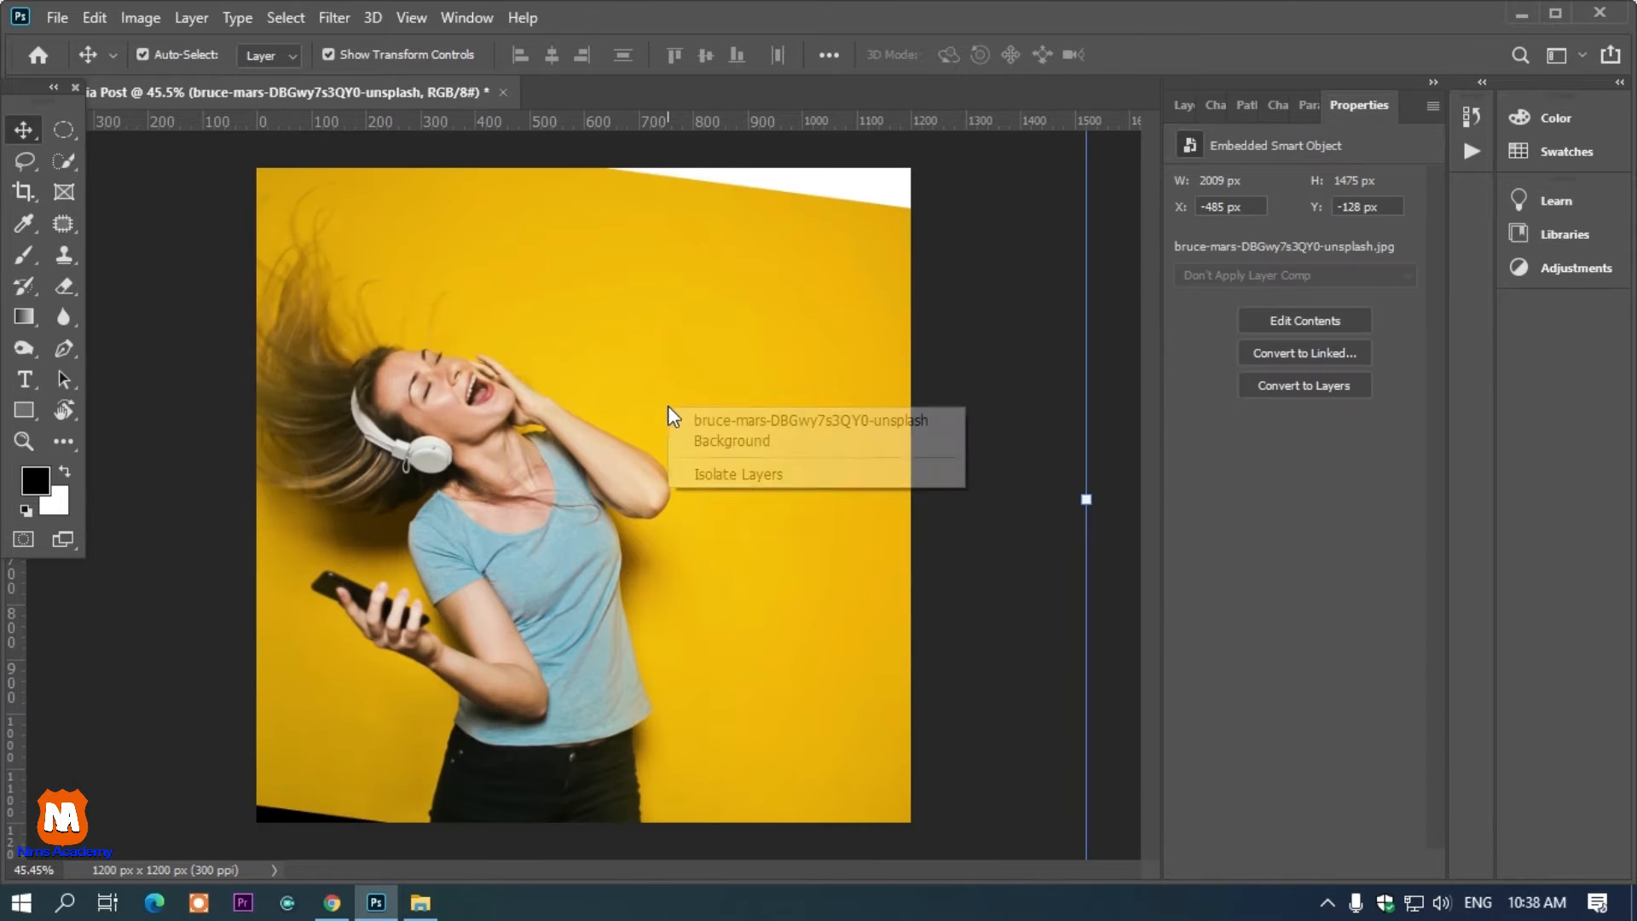
pyautogui.click(755, 421)
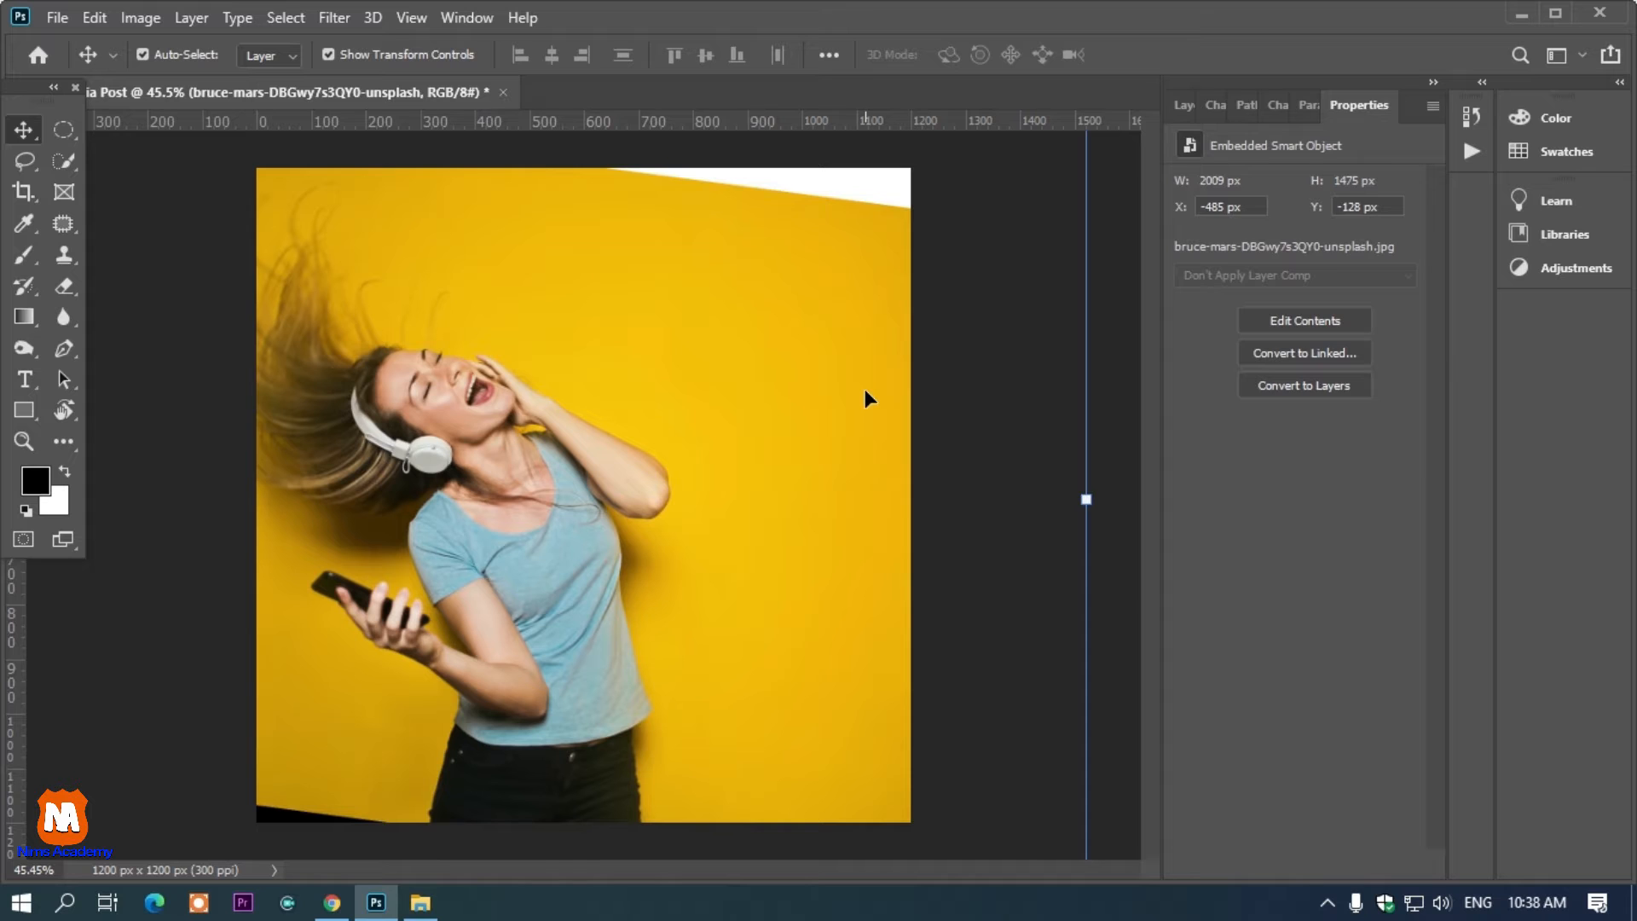
pyautogui.press('F7')
pyautogui.rightClick(1268, 267)
pyautogui.press('Escape')
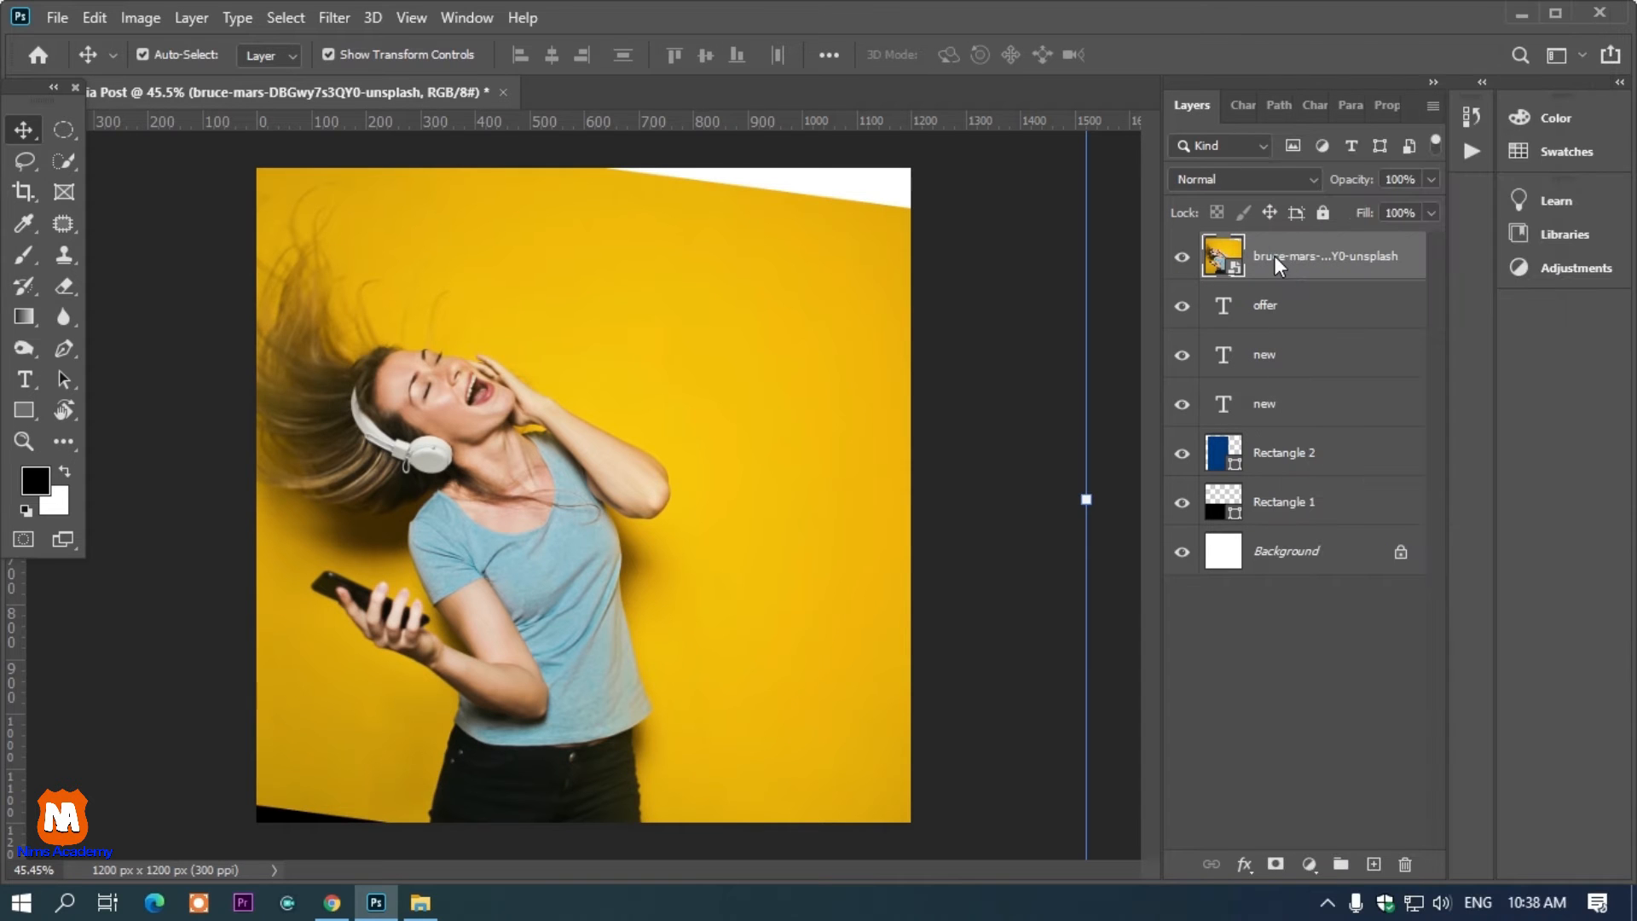
# Move the photo layer directly above Rectangle 2 and clip it to that rectangle with a clipping mask
pyautogui.moveTo(1284, 272); pyautogui.dragTo(1273, 435)
pyautogui.rightClick(1276, 417)
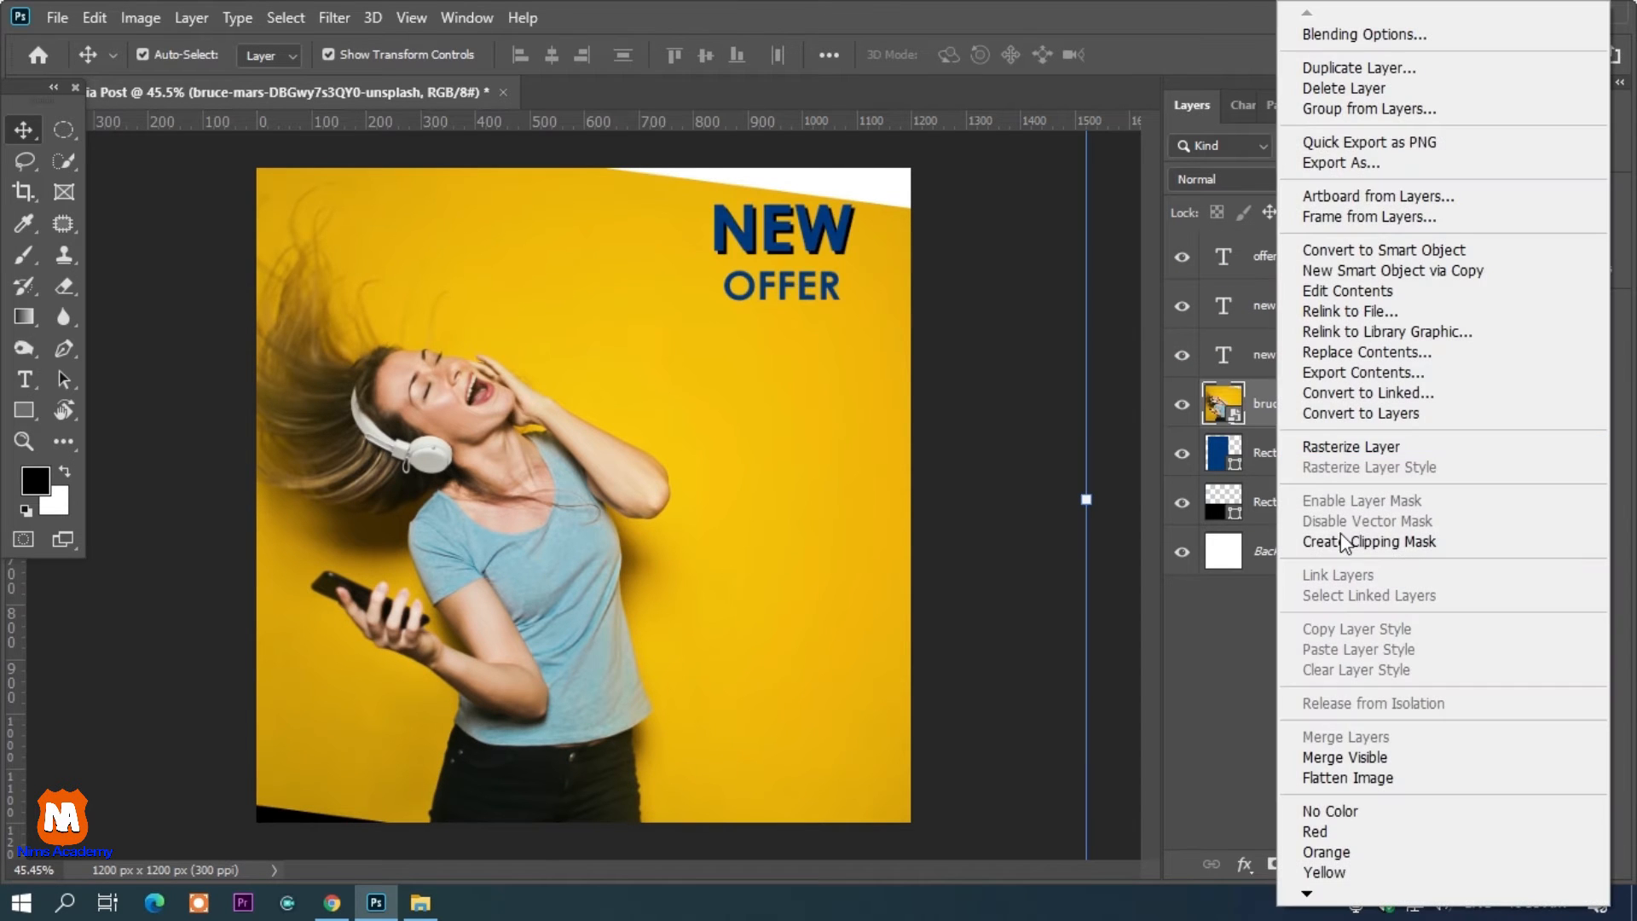
pyautogui.click(1341, 541)
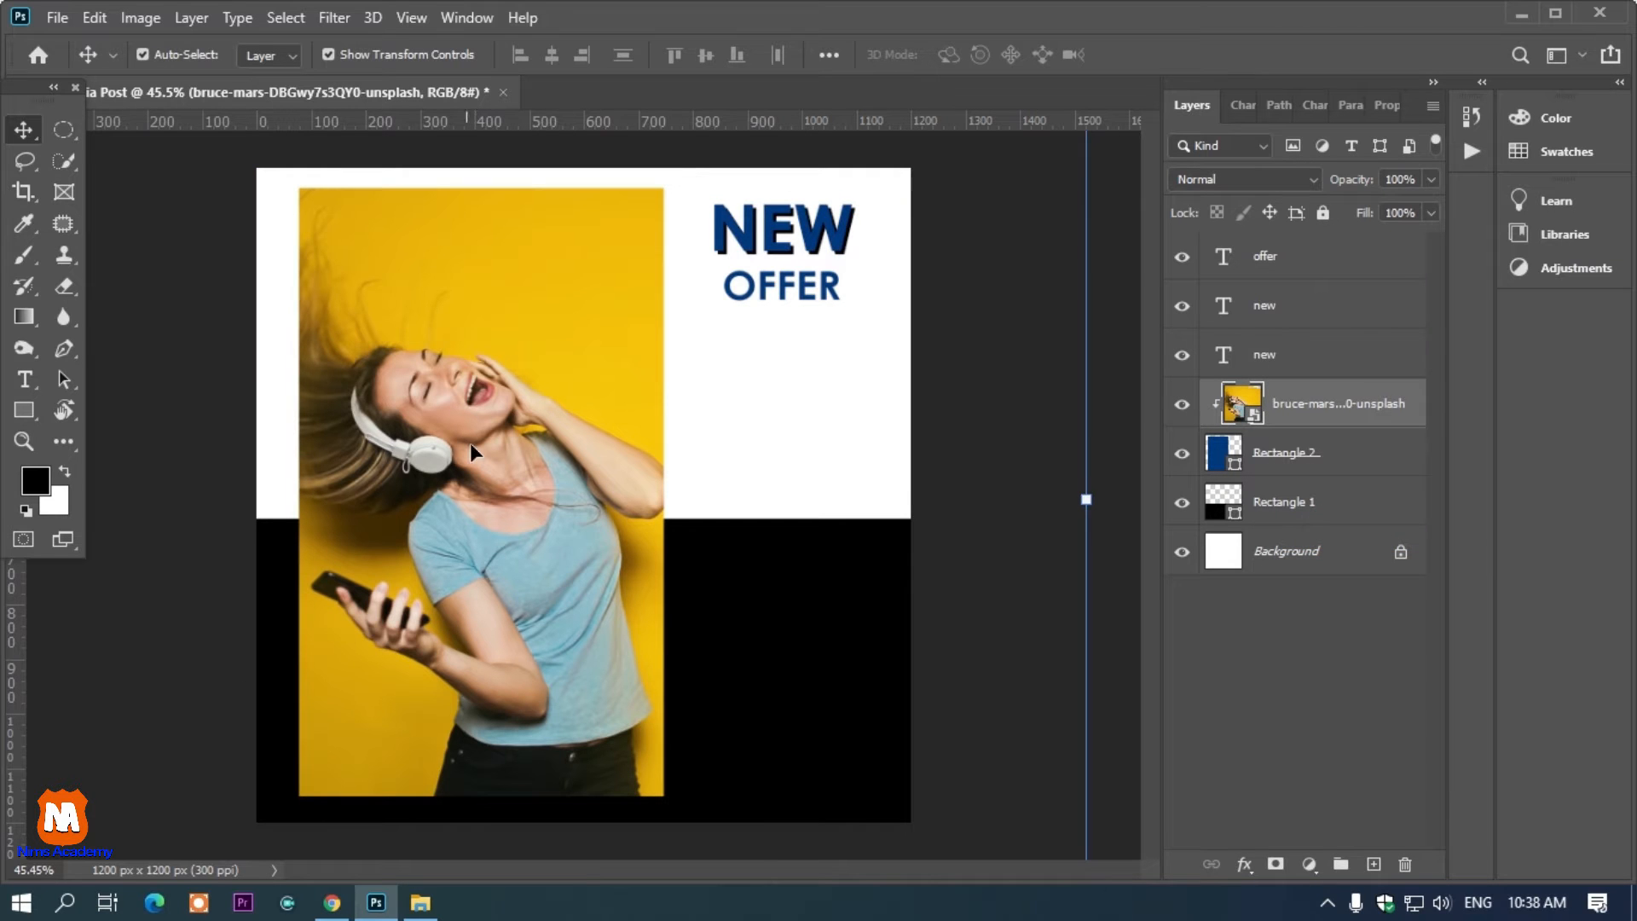
# Draw a circle about 84 px wide at the top of the photo's right edge and fill it black
pyautogui.scroll(-1, 589, 492)
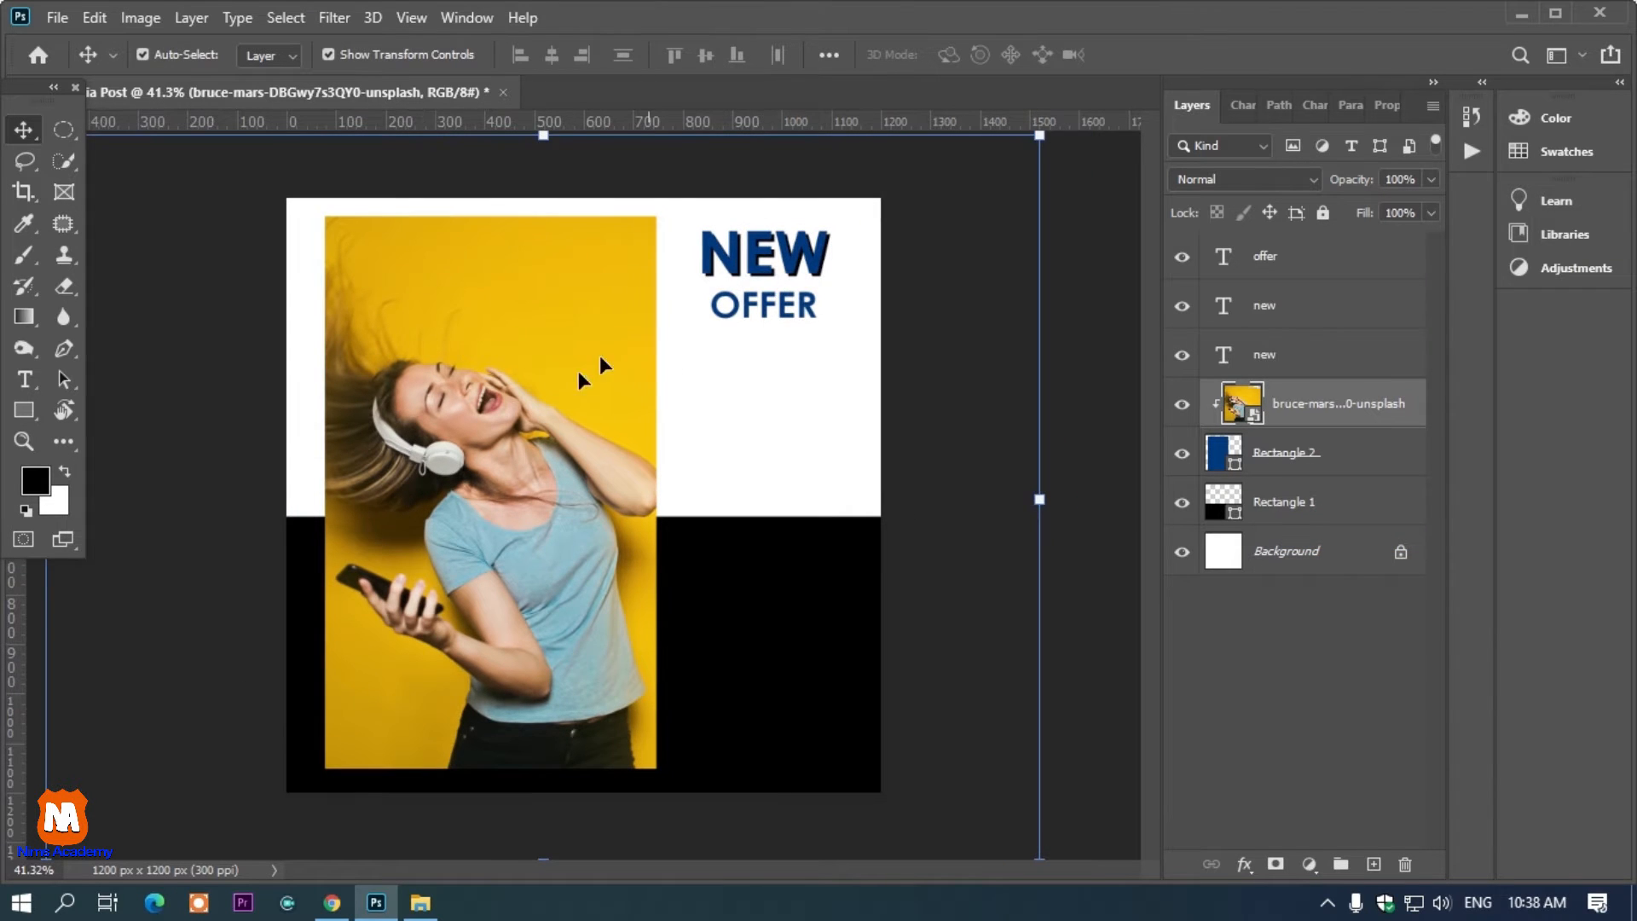
pyautogui.scroll(1, 580, 378)
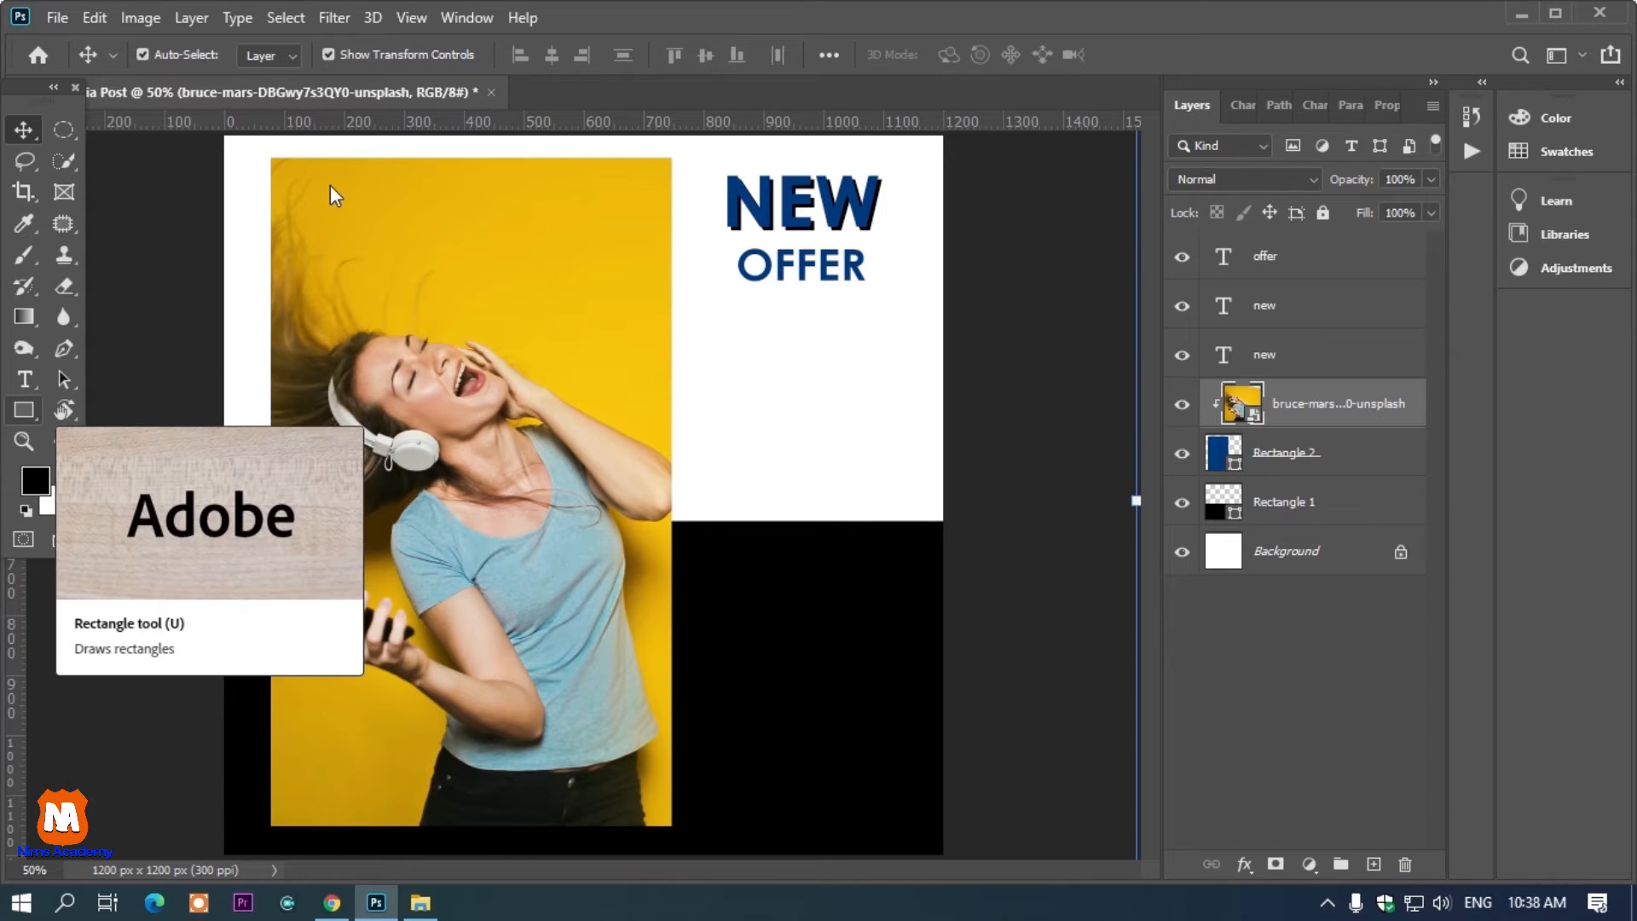
pyautogui.click(32, 423)
pyautogui.click(94, 458)
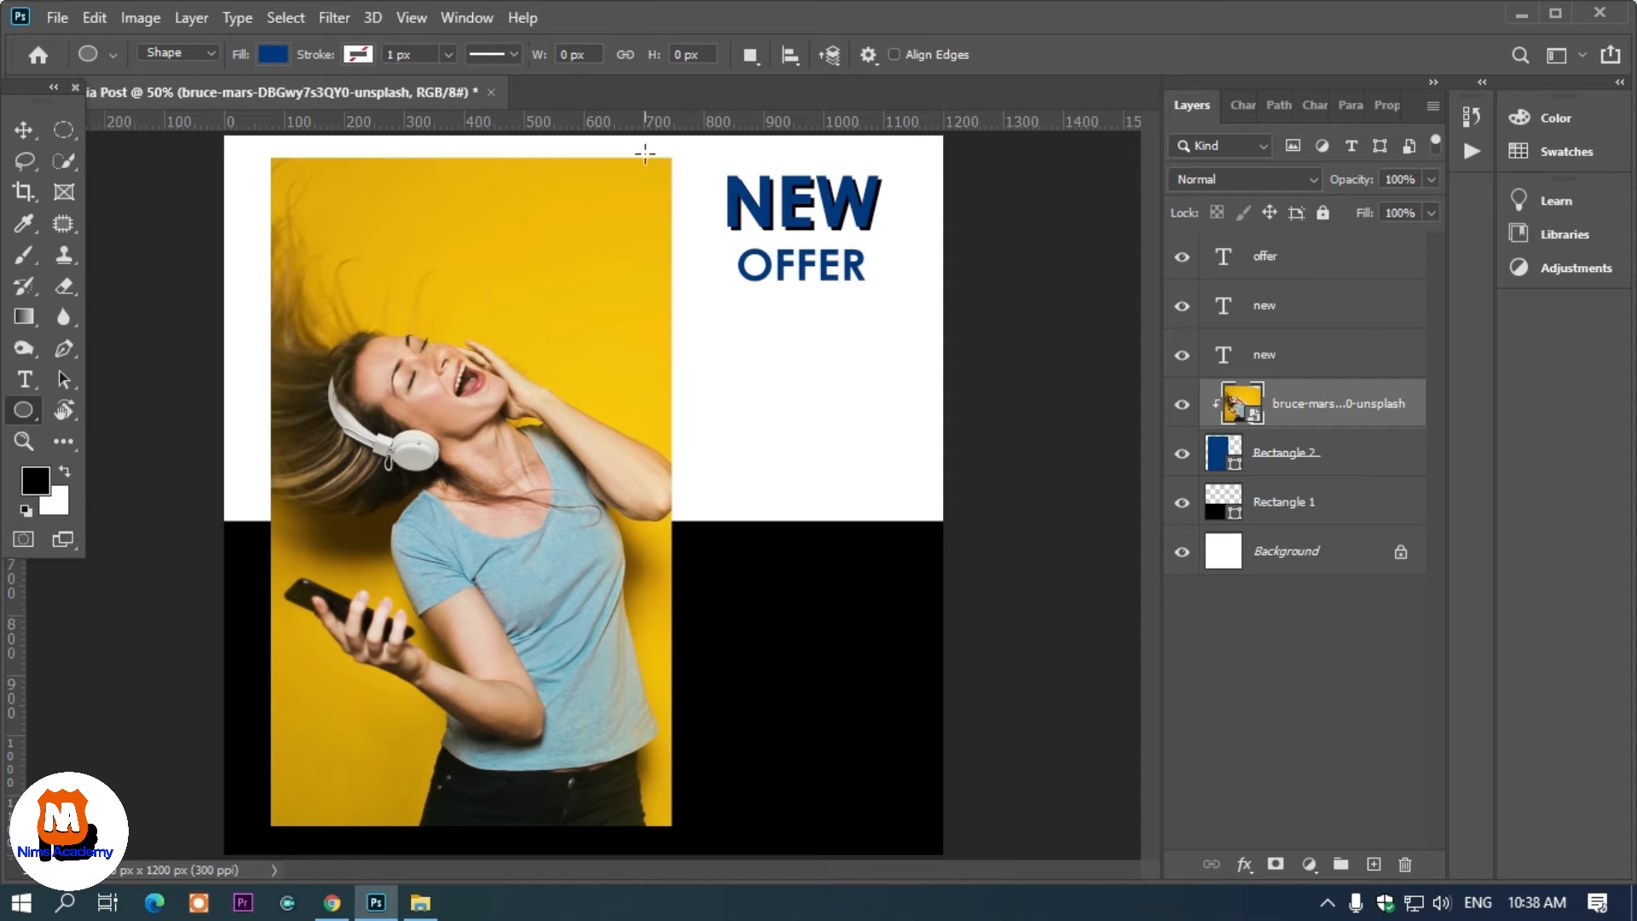
pyautogui.moveTo(641, 156); pyautogui.dragTo(687, 215)
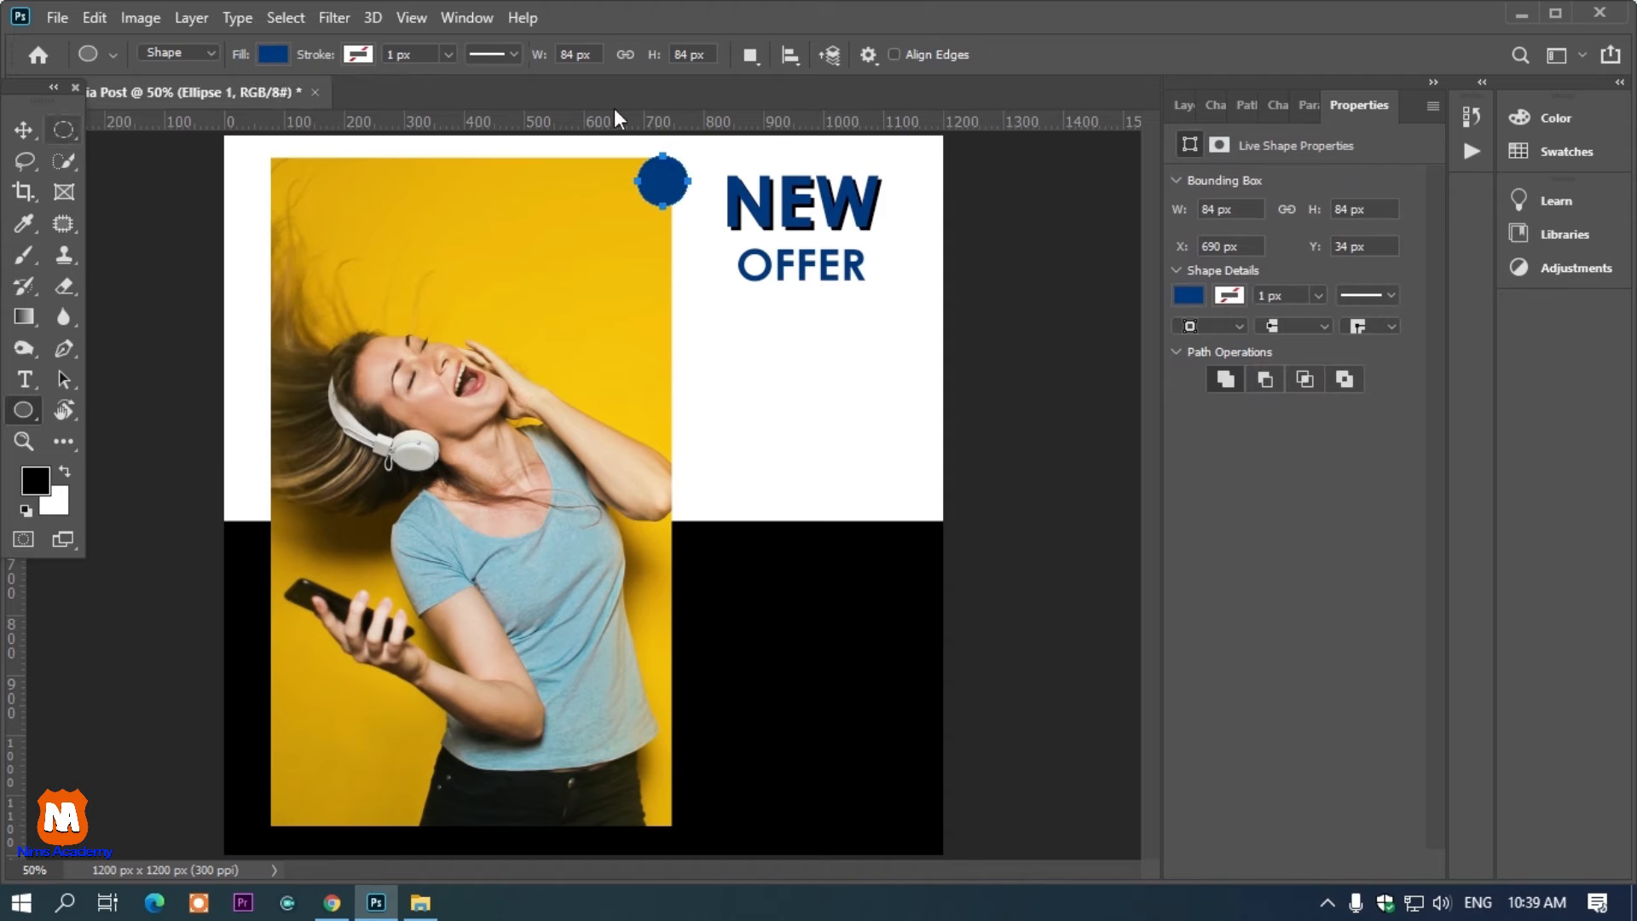
pyautogui.click(273, 54)
pyautogui.click(339, 181)
pyautogui.click(23, 130)
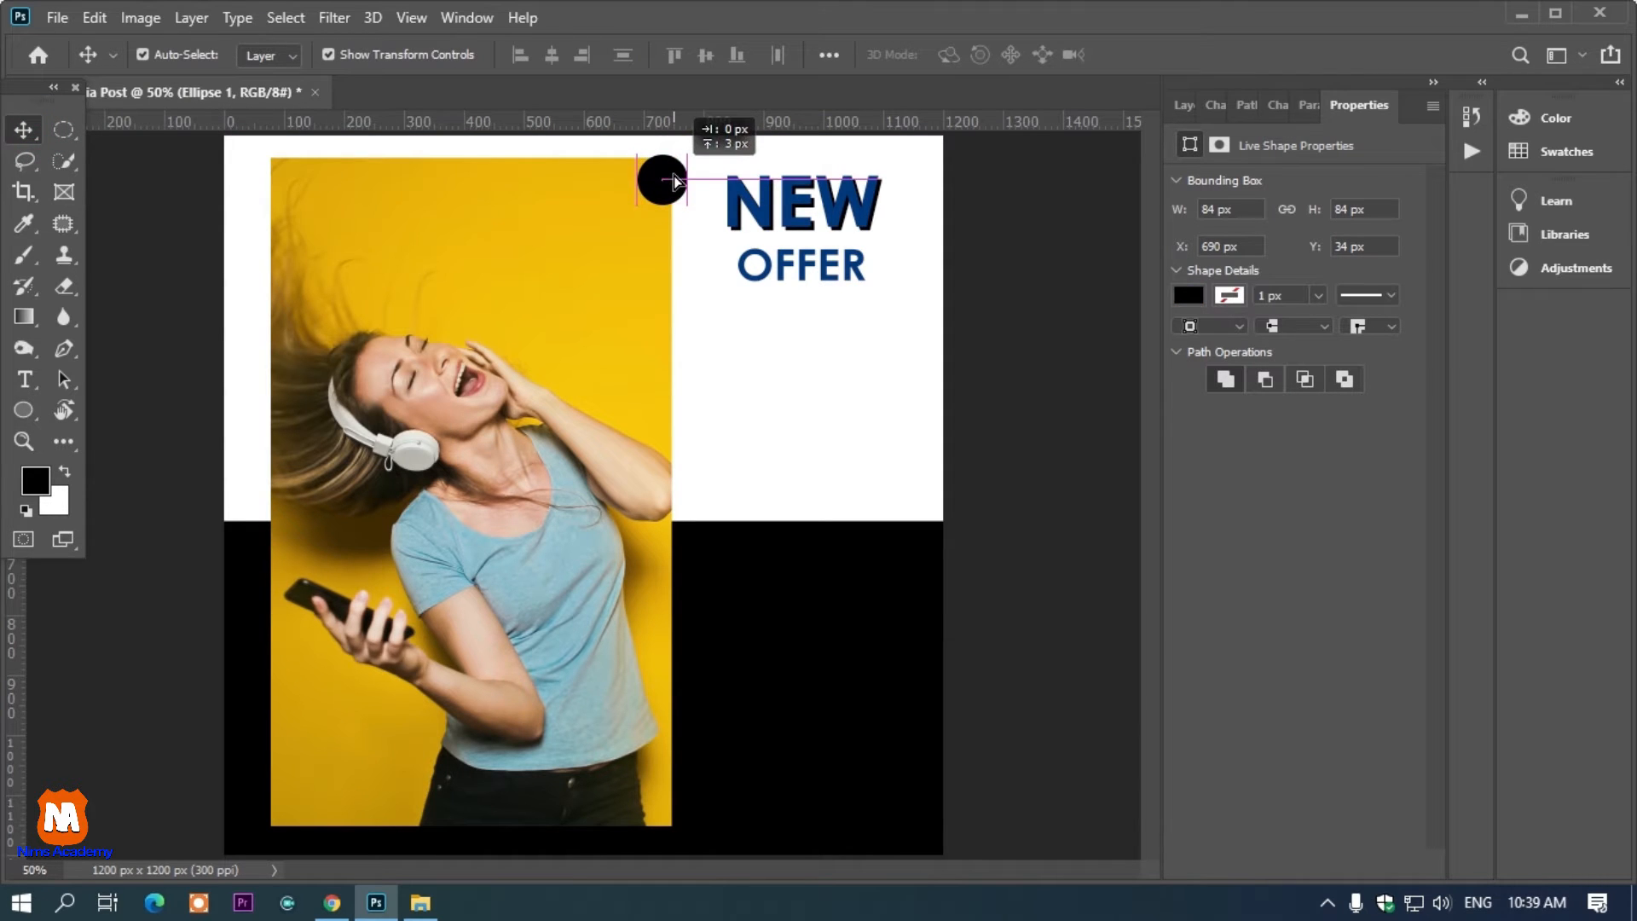
# Duplicate the circle down to the bottom of the photo's right edge and fill the copy white
pyautogui.moveTo(671, 176); pyautogui.dragTo(672, 821)
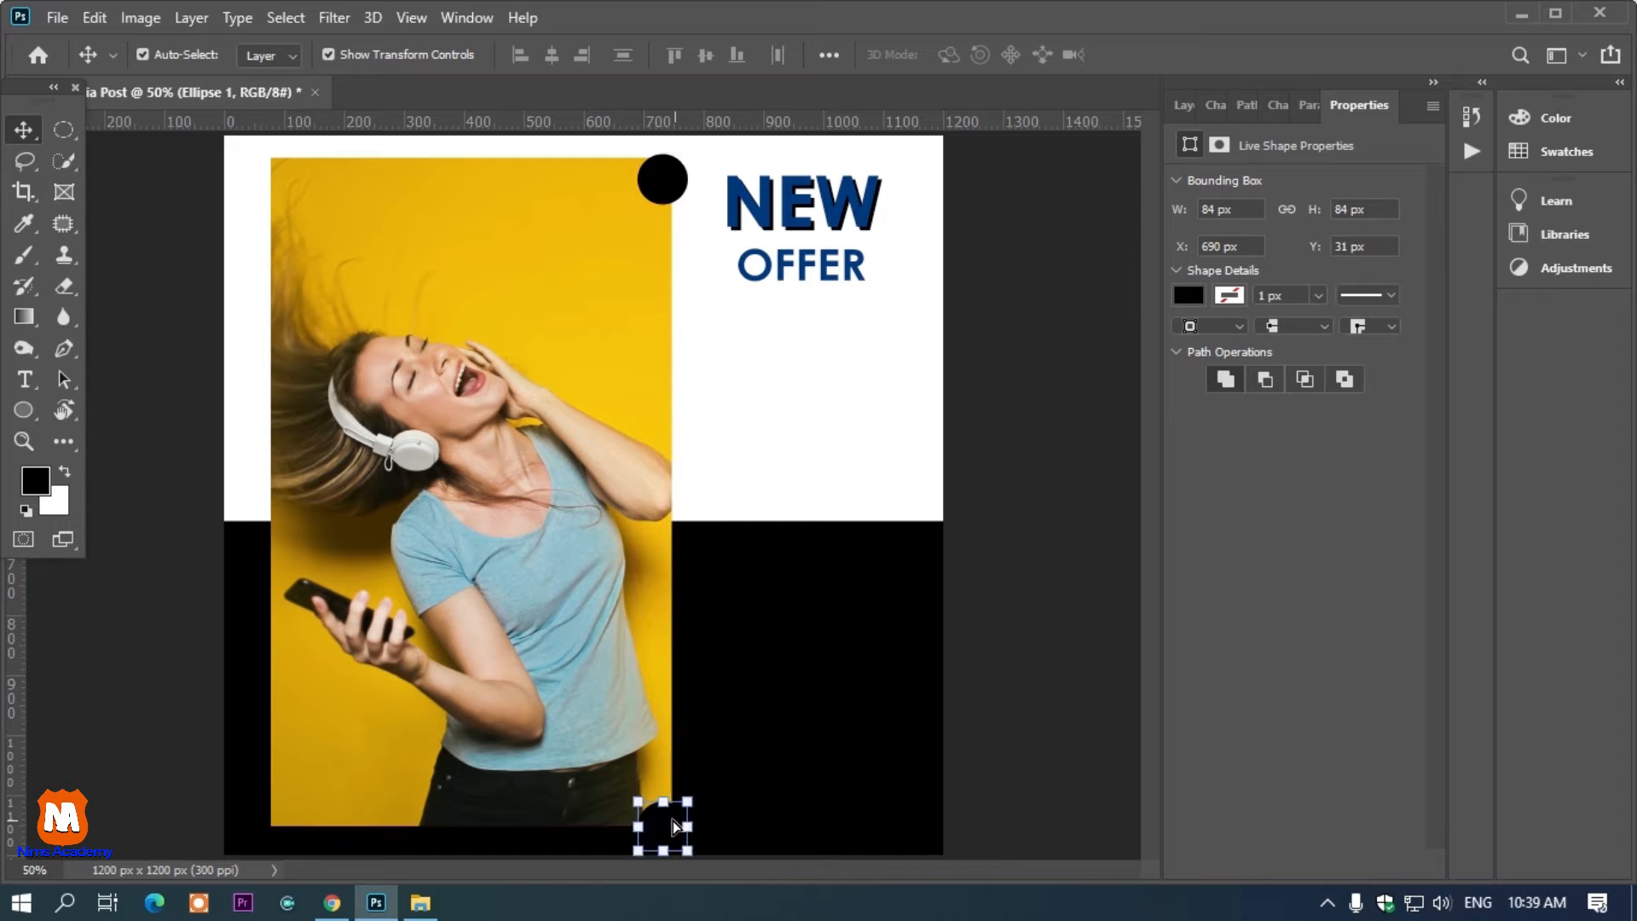
pyautogui.click(1186, 295)
pyautogui.click(1192, 424)
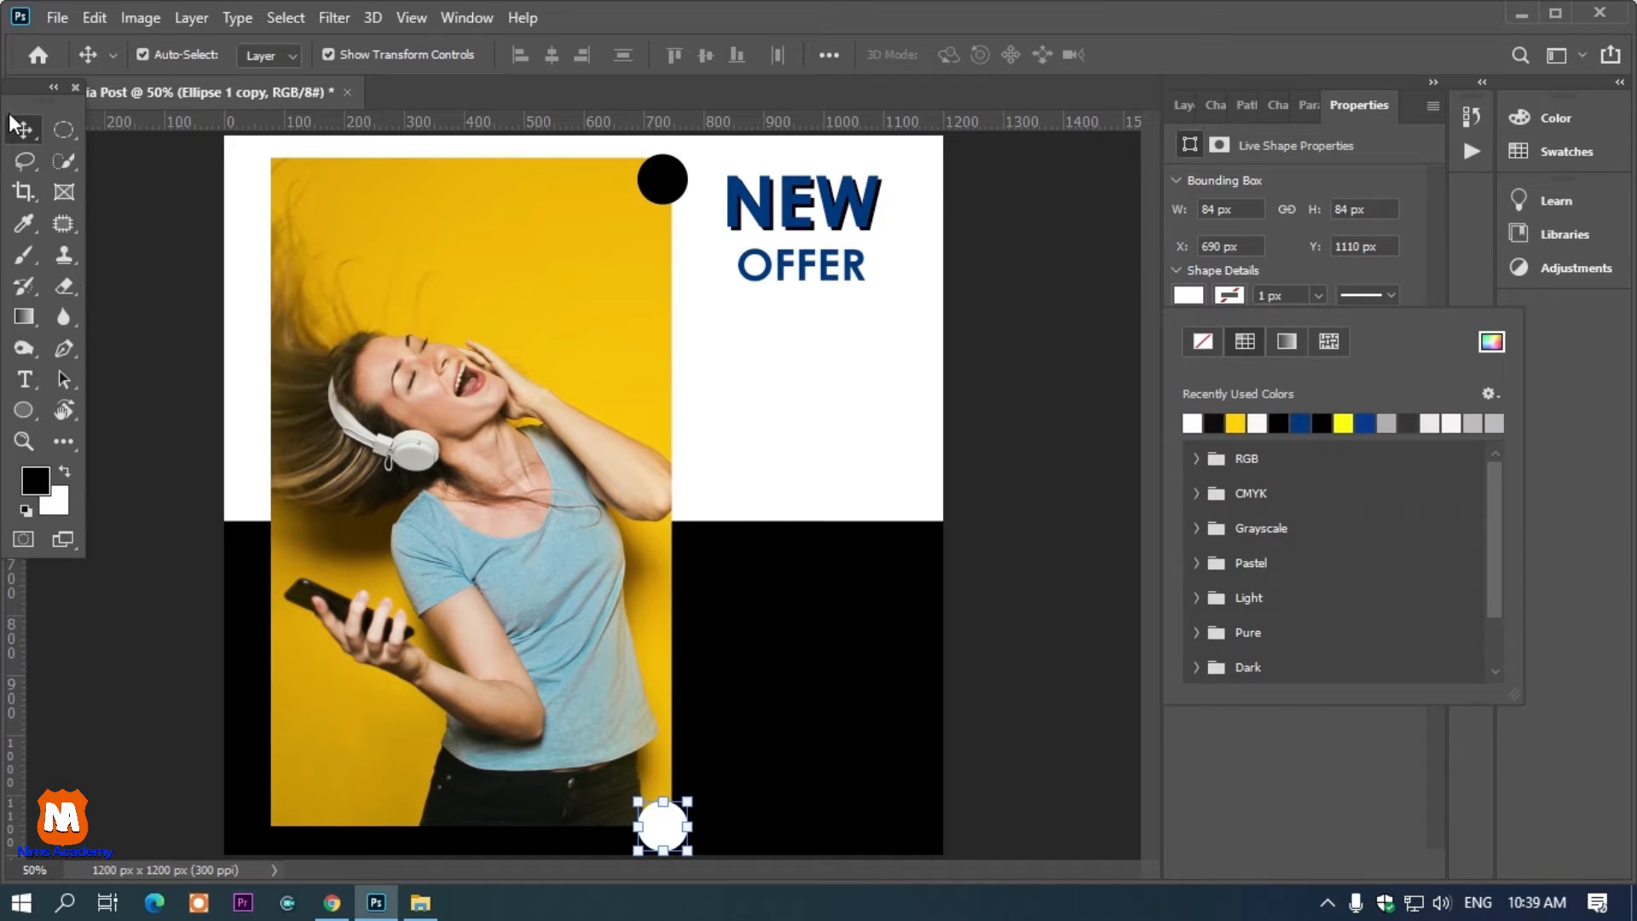
pyautogui.click(23, 127)
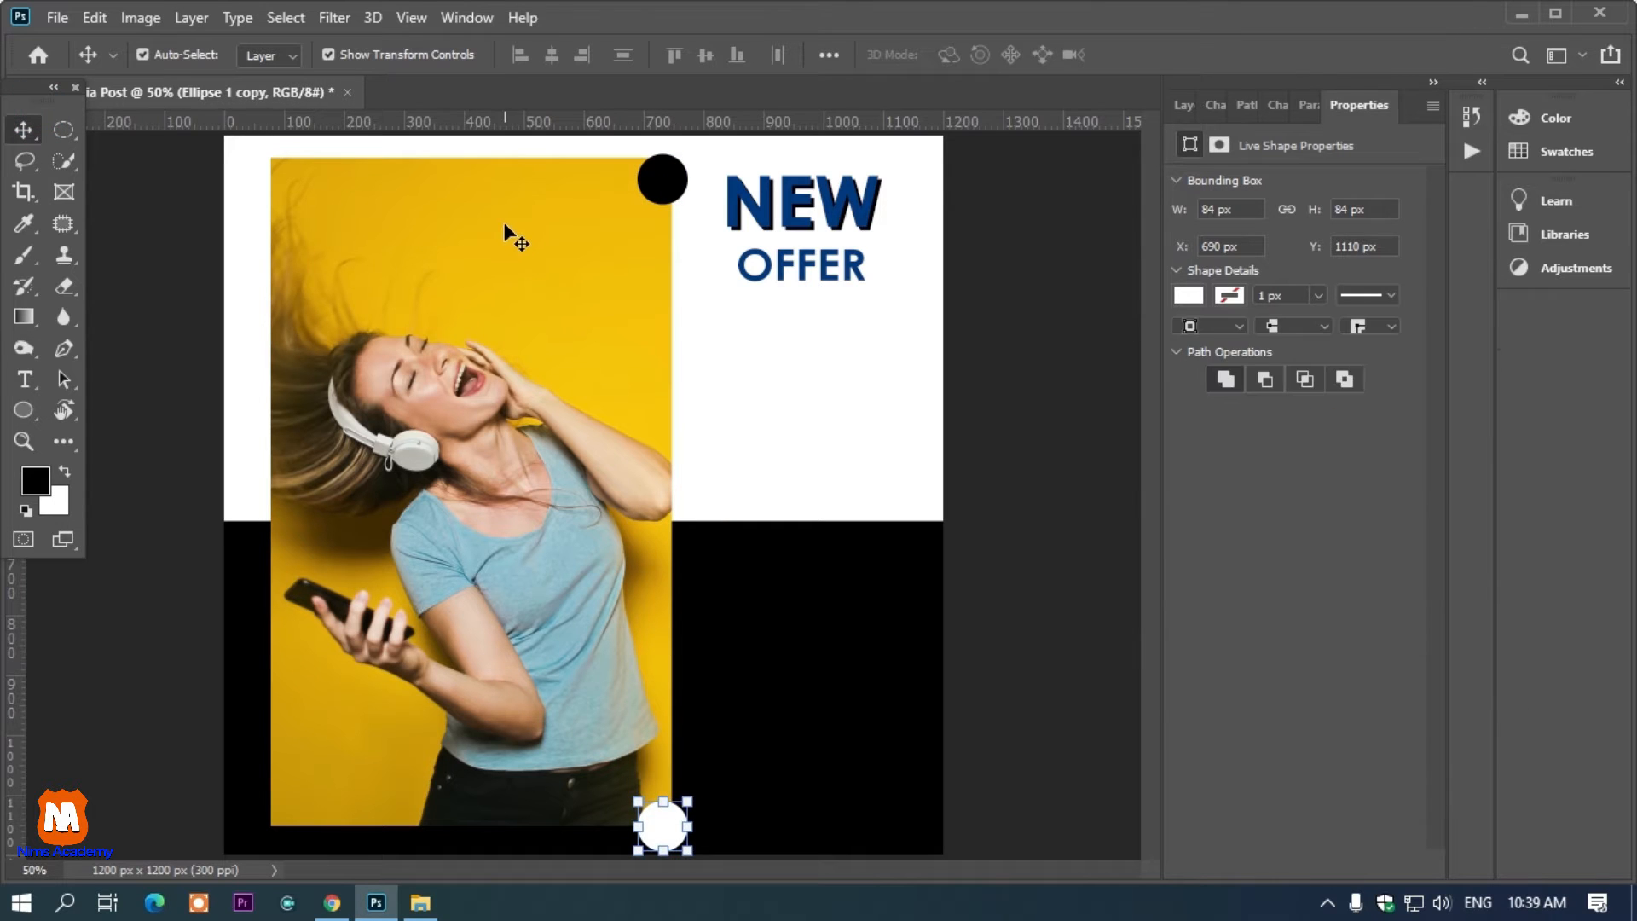
# Add a drop shadow to Rectangle 2 with distance 11 px and spread 14 px
pyautogui.click(503, 224)
pyautogui.press('F7')
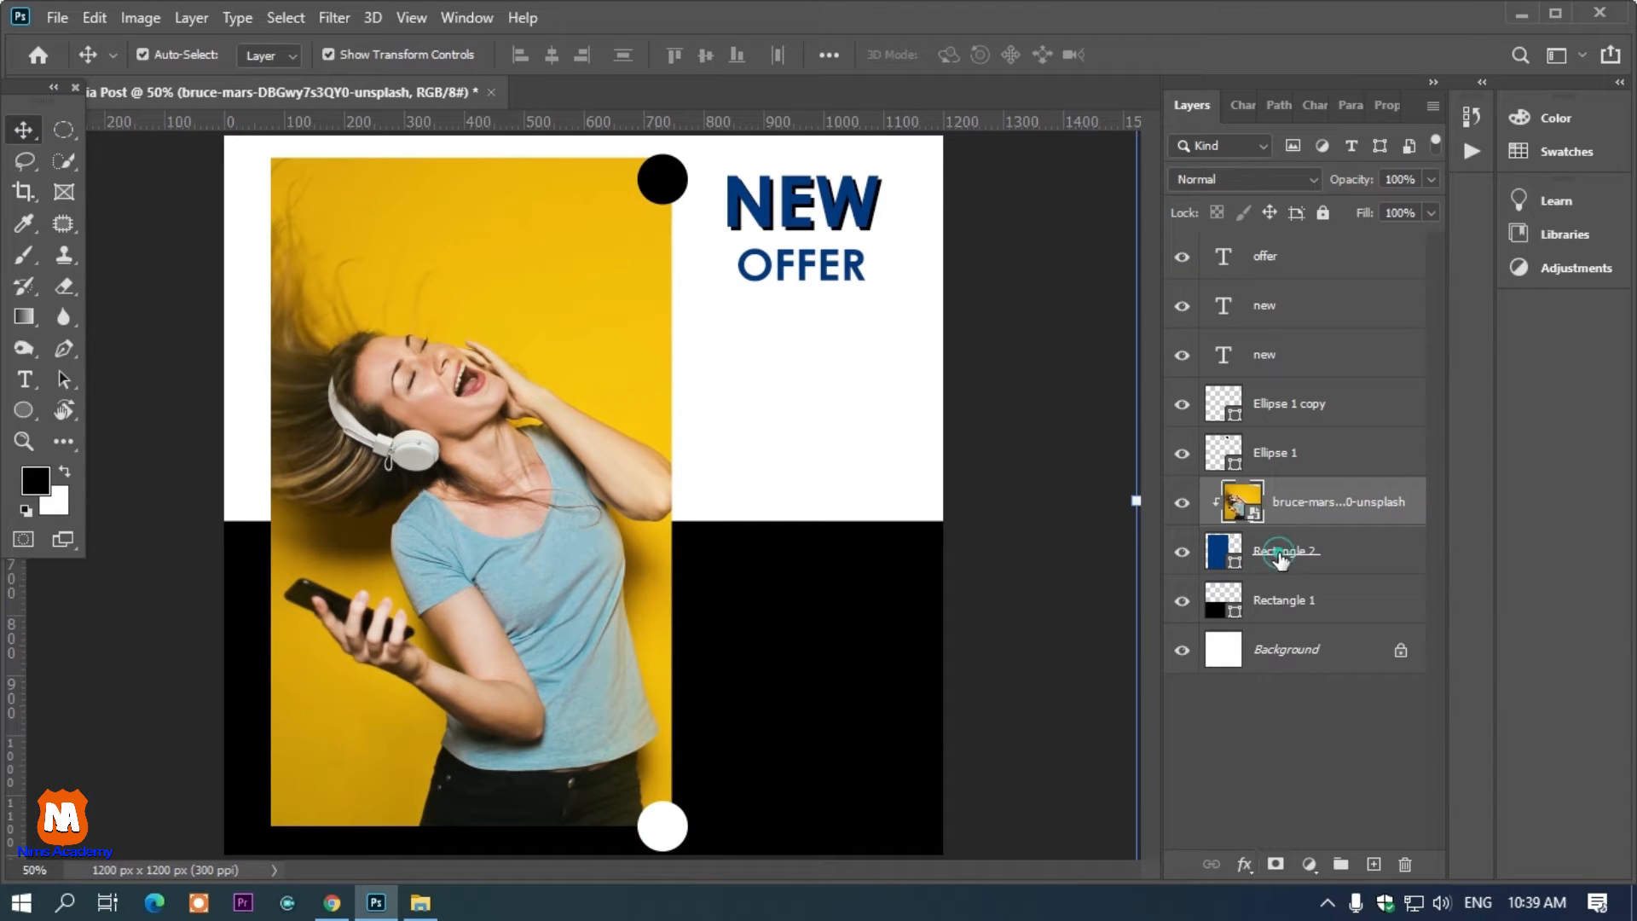
pyautogui.click(1279, 554)
pyautogui.click(1243, 865)
pyautogui.click(842, 262)
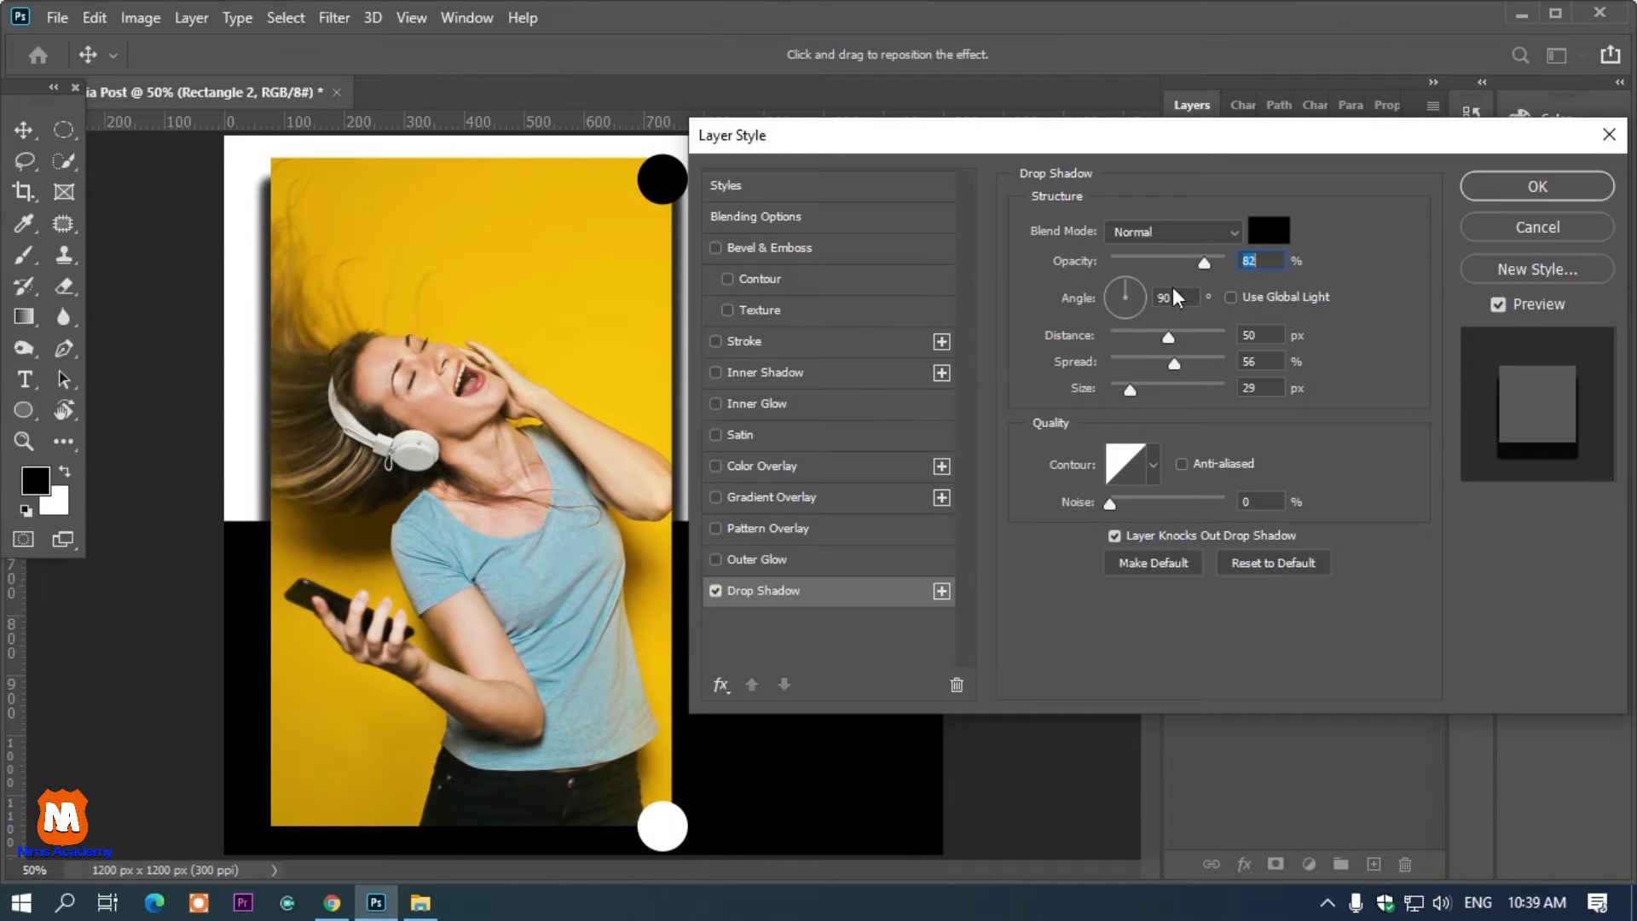
pyautogui.moveTo(1173, 340); pyautogui.dragTo(1127, 372)
pyautogui.click(1491, 177)
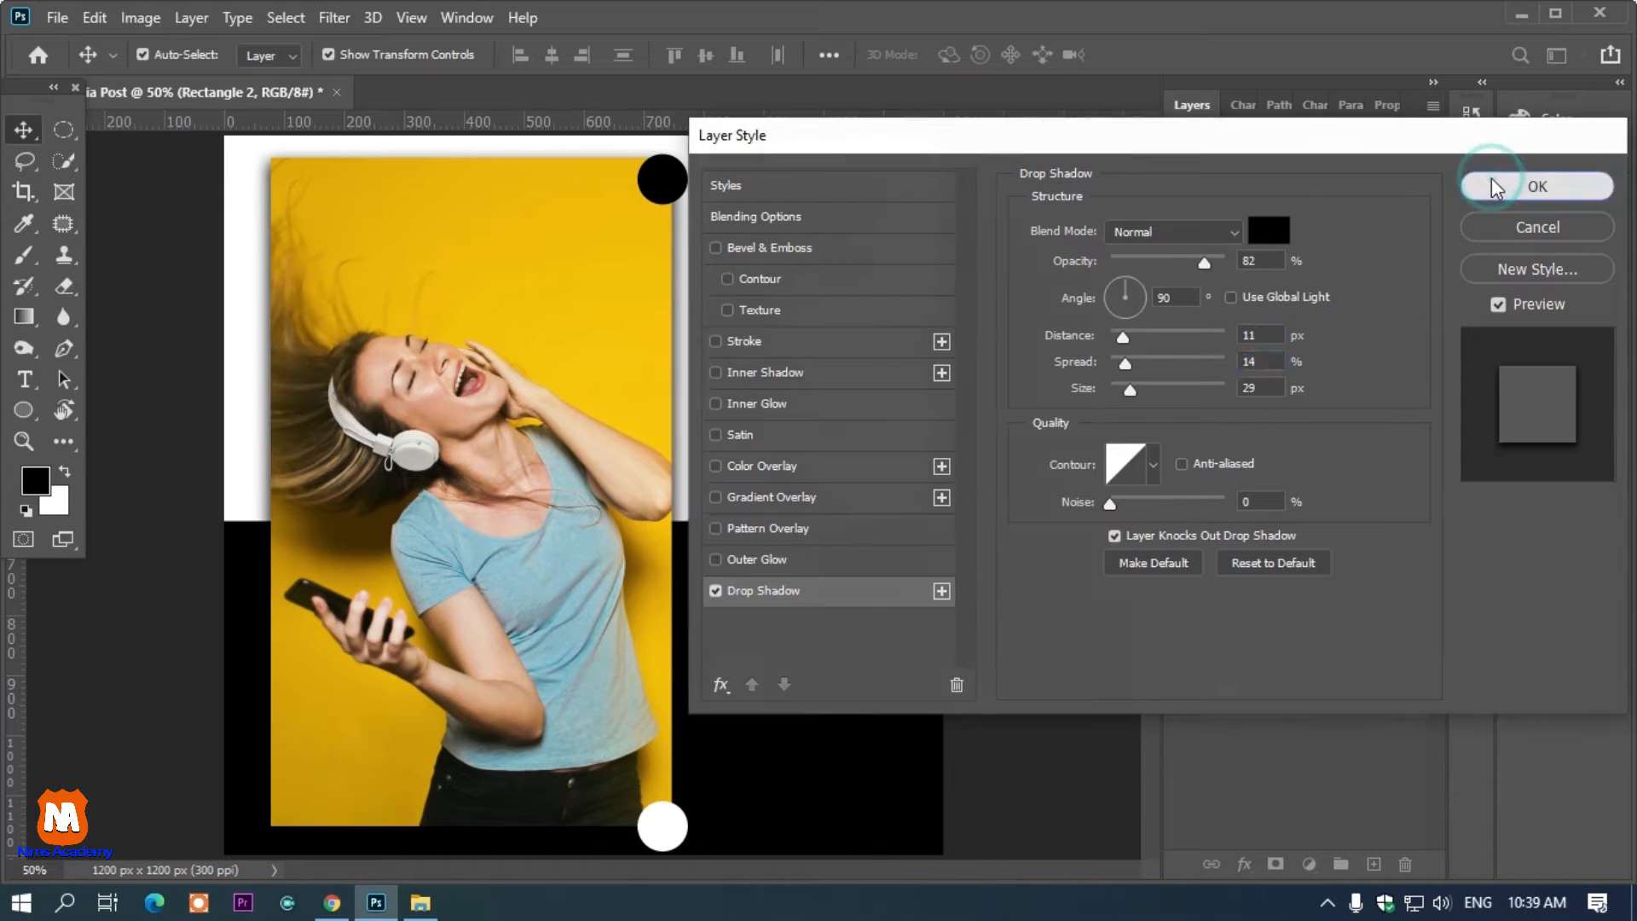
pyautogui.click(1057, 243)
# Recolor the front NEW text layer with the yellow f1bb00 sampled from the photo
pyautogui.click(793, 226)
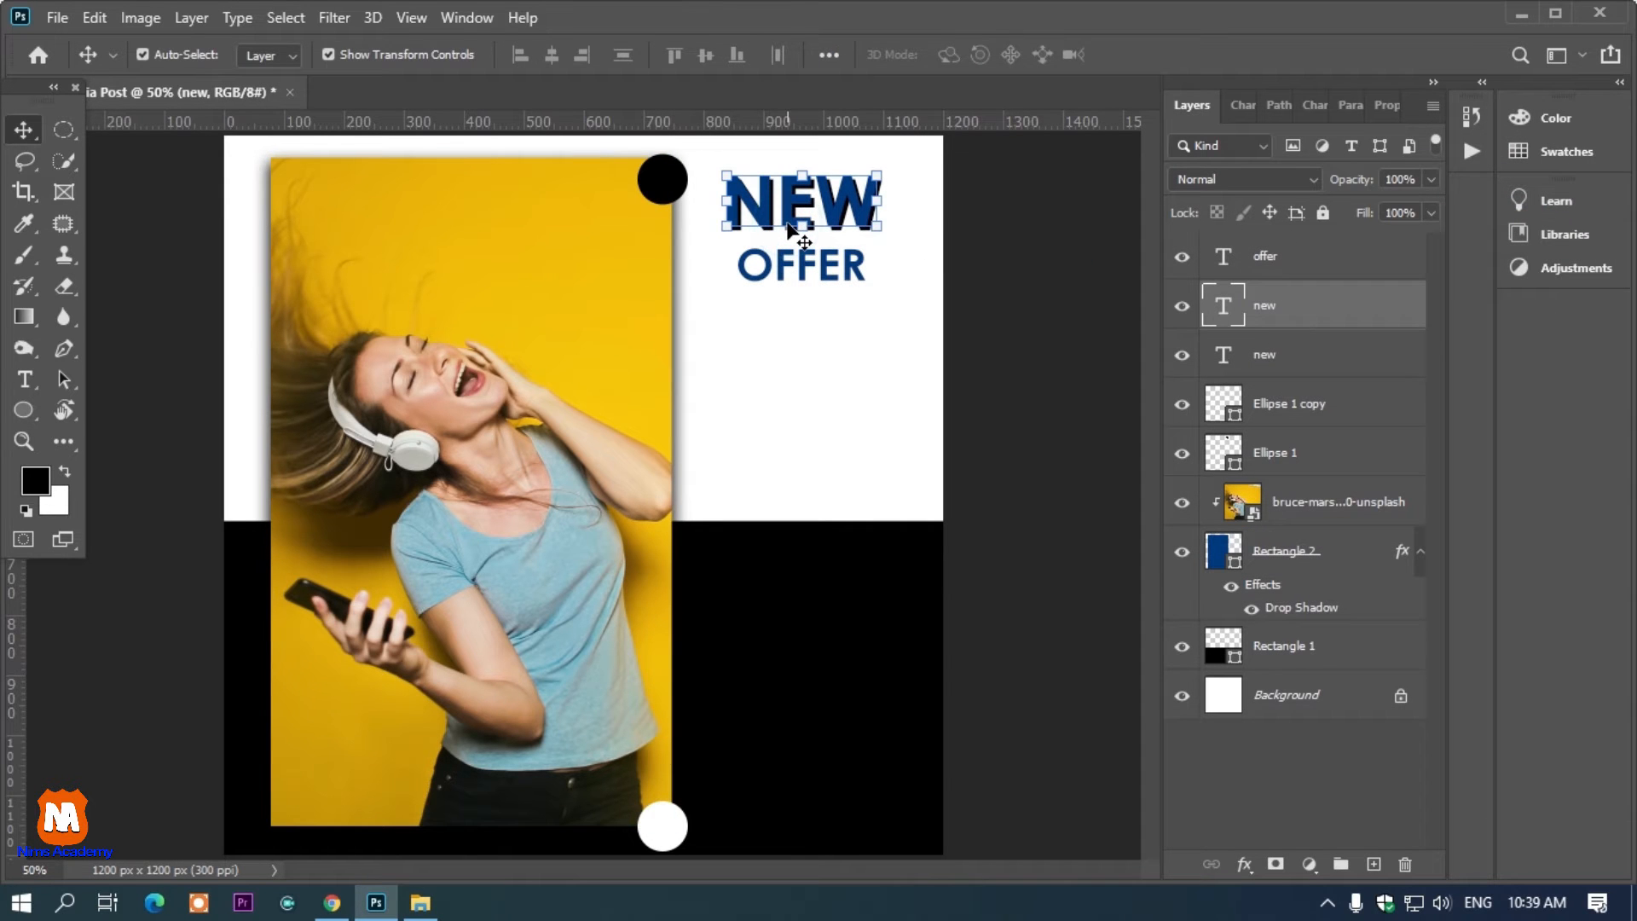
pyautogui.press('t')
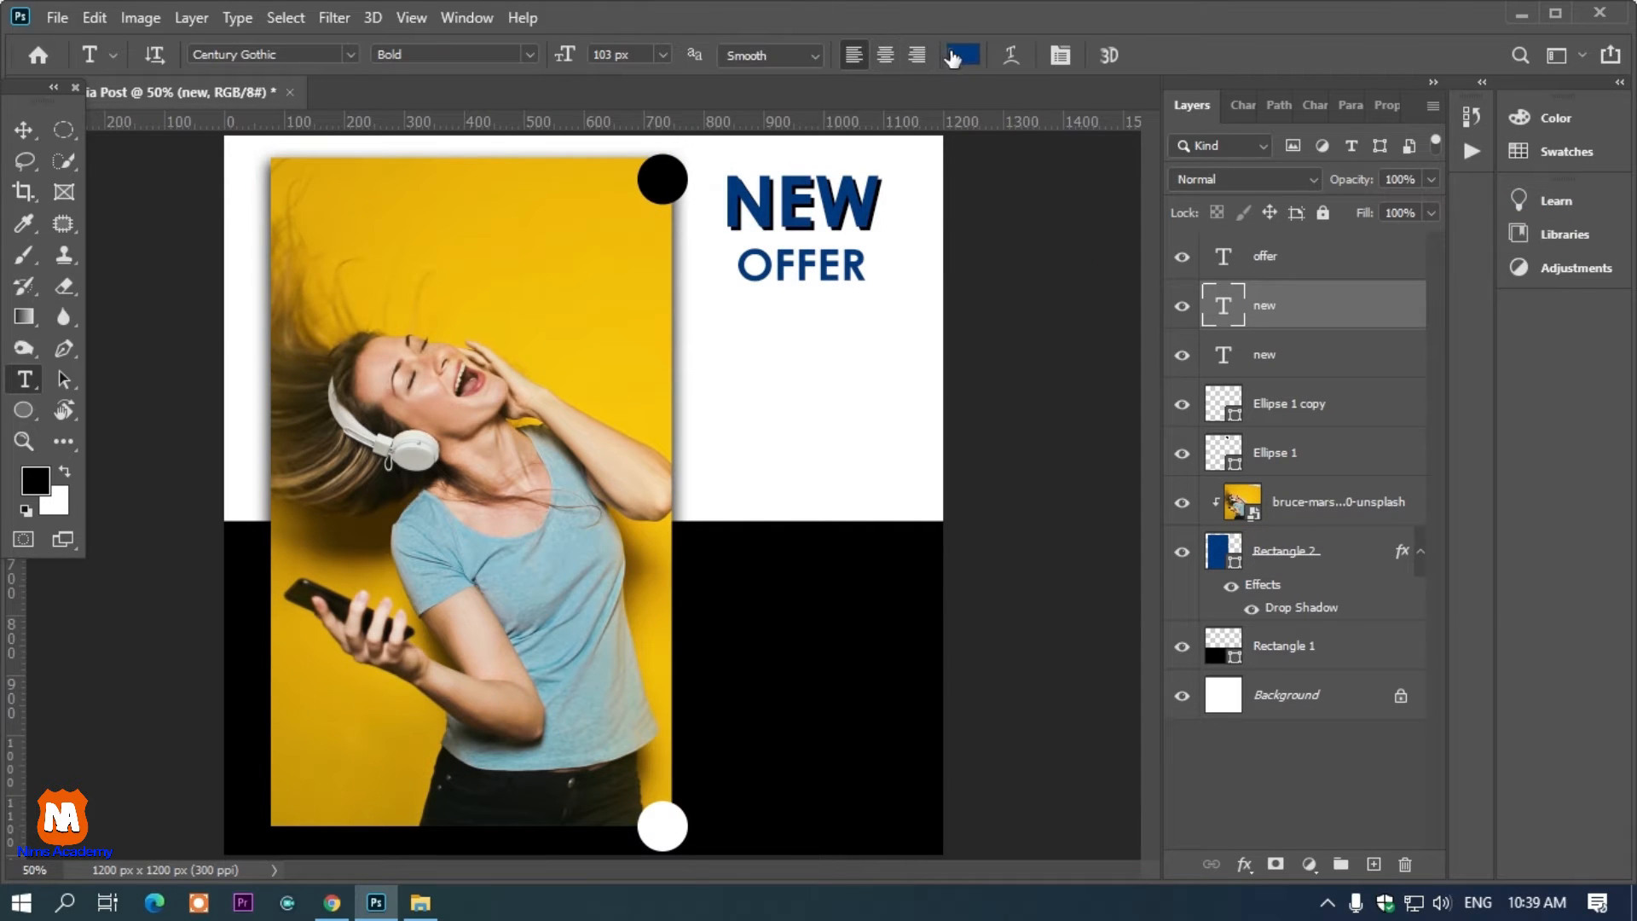
pyautogui.click(953, 58)
pyautogui.click(1255, 427)
pyautogui.click(645, 265)
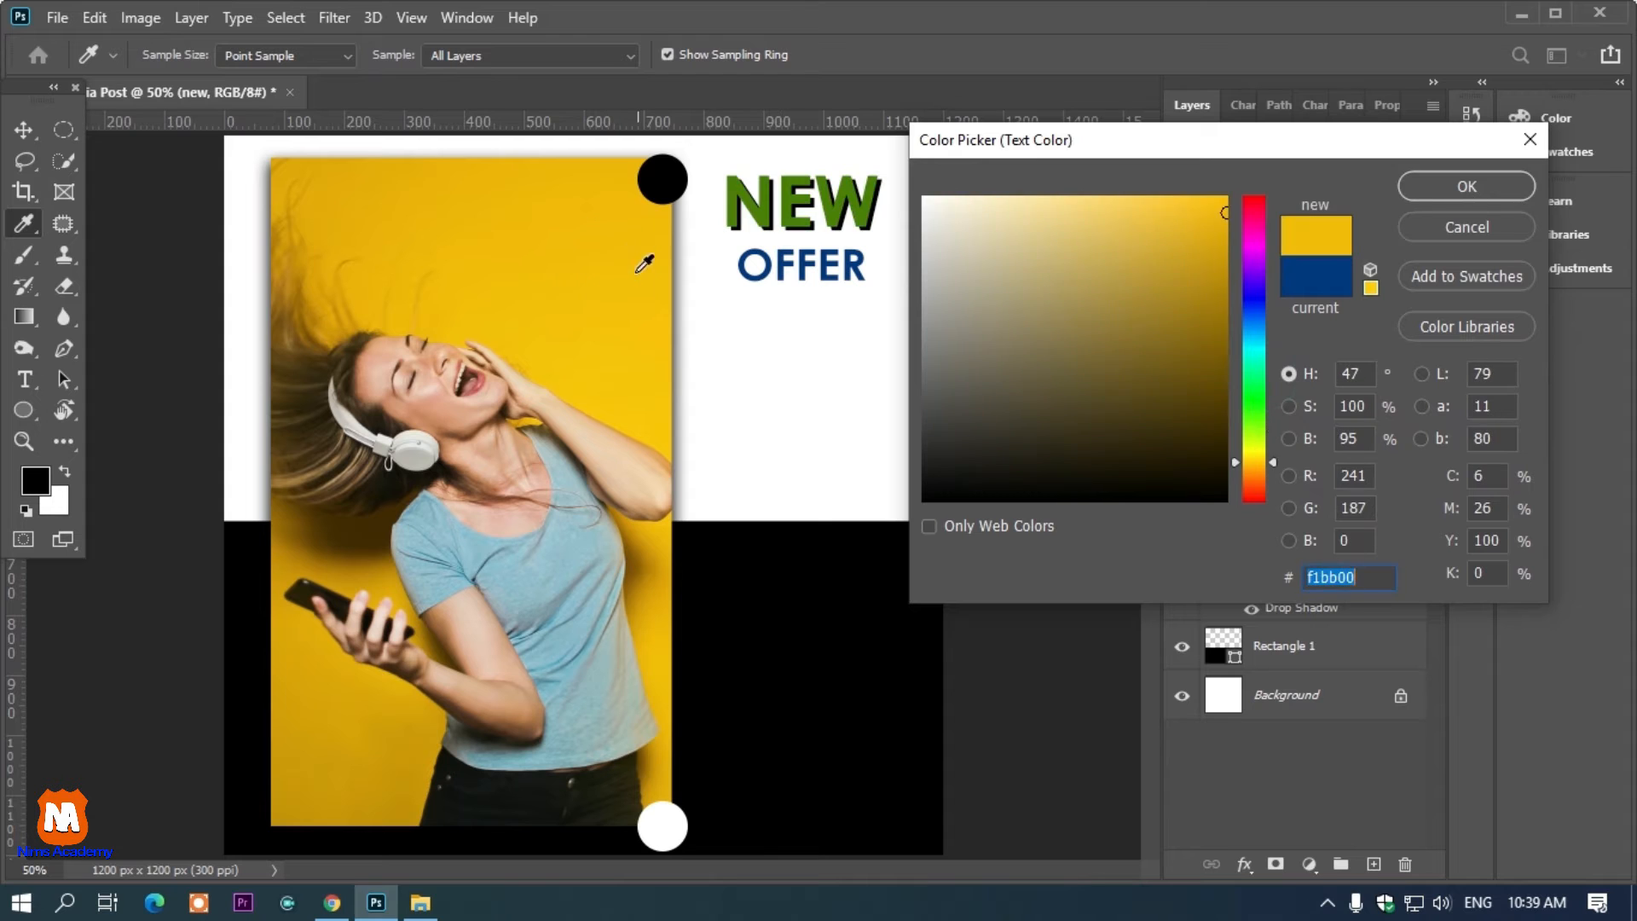
pyautogui.click(1441, 188)
pyautogui.click(24, 130)
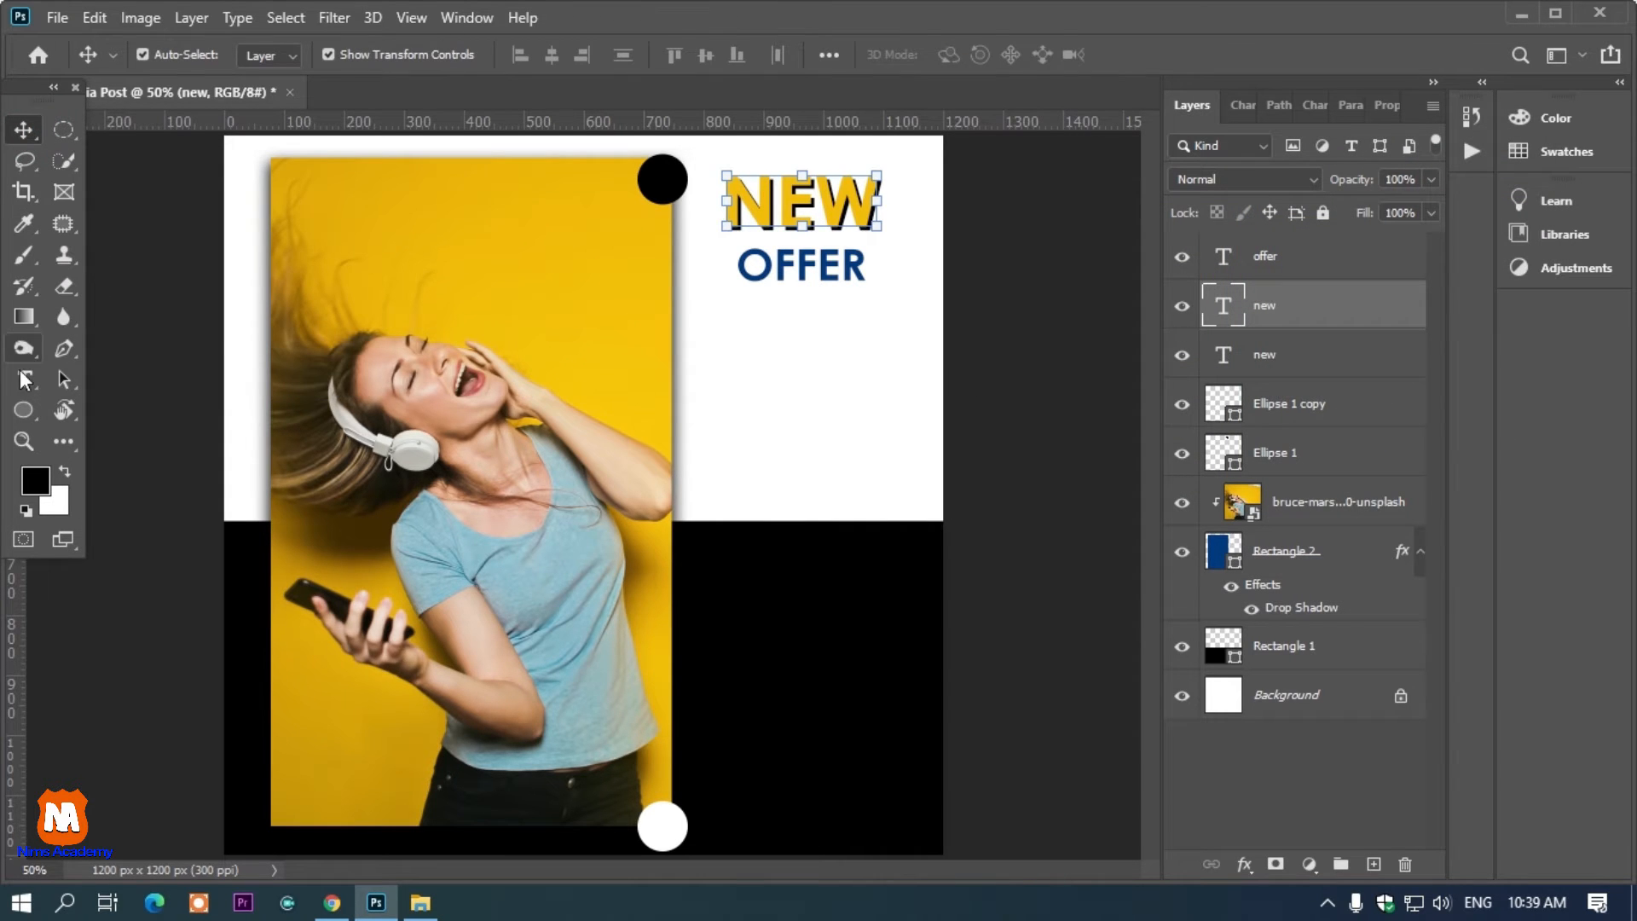
# Add two-line text "FEEL" and "MUSIC" at the top of the photo
pyautogui.click(23, 380)
pyautogui.click(471, 220)
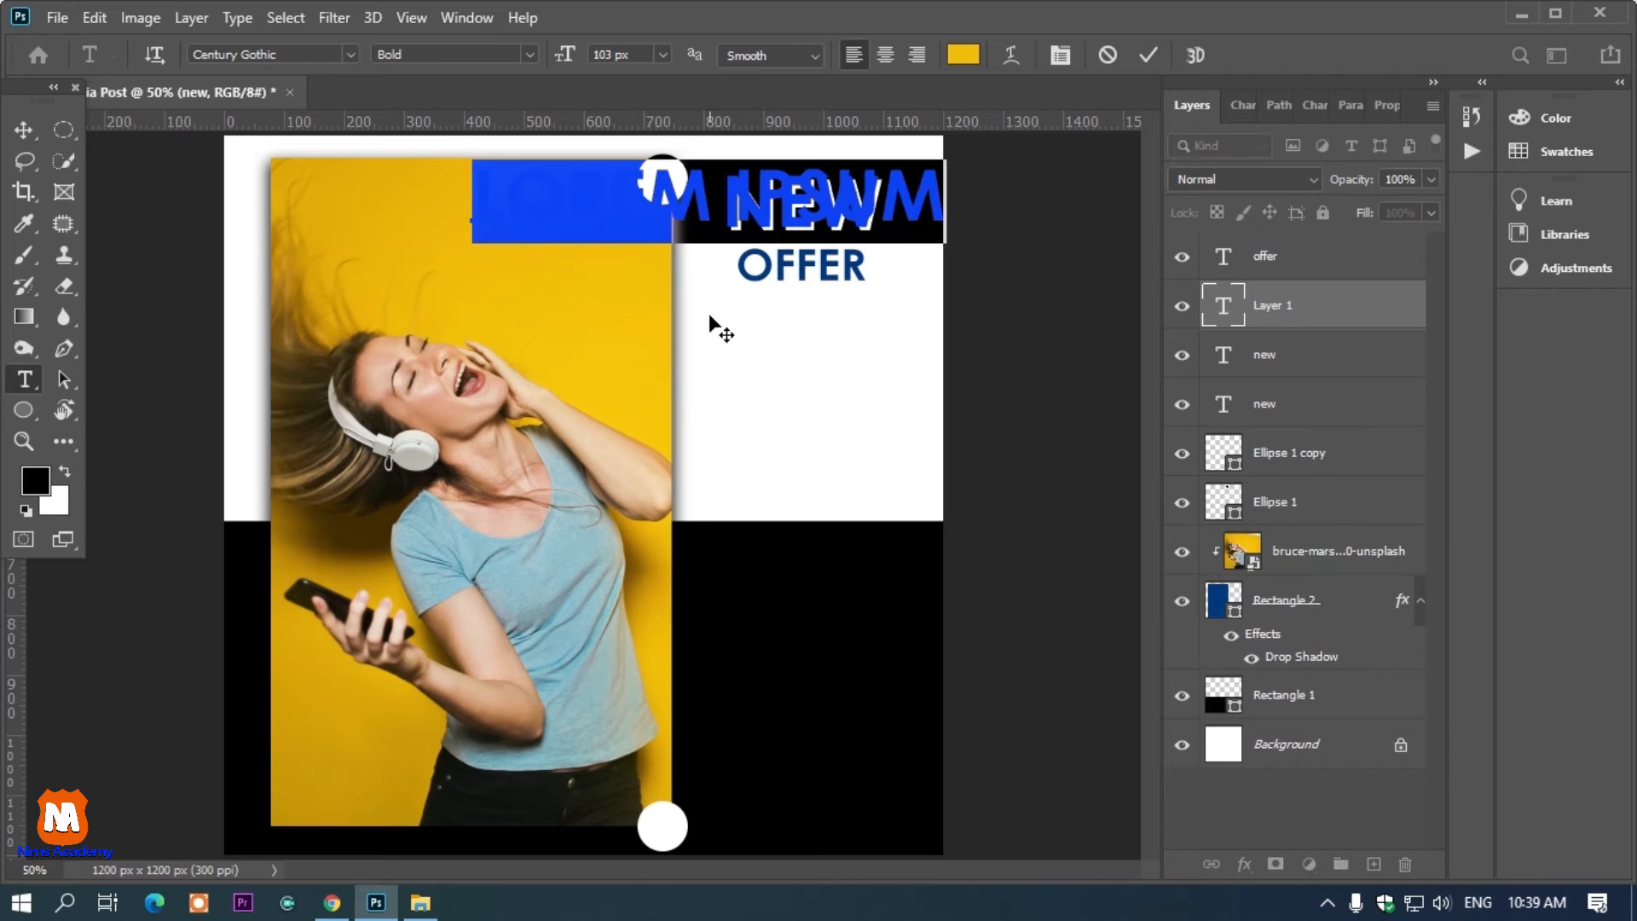
pyautogui.press('BackSpace')
pyautogui.write('FEEL')
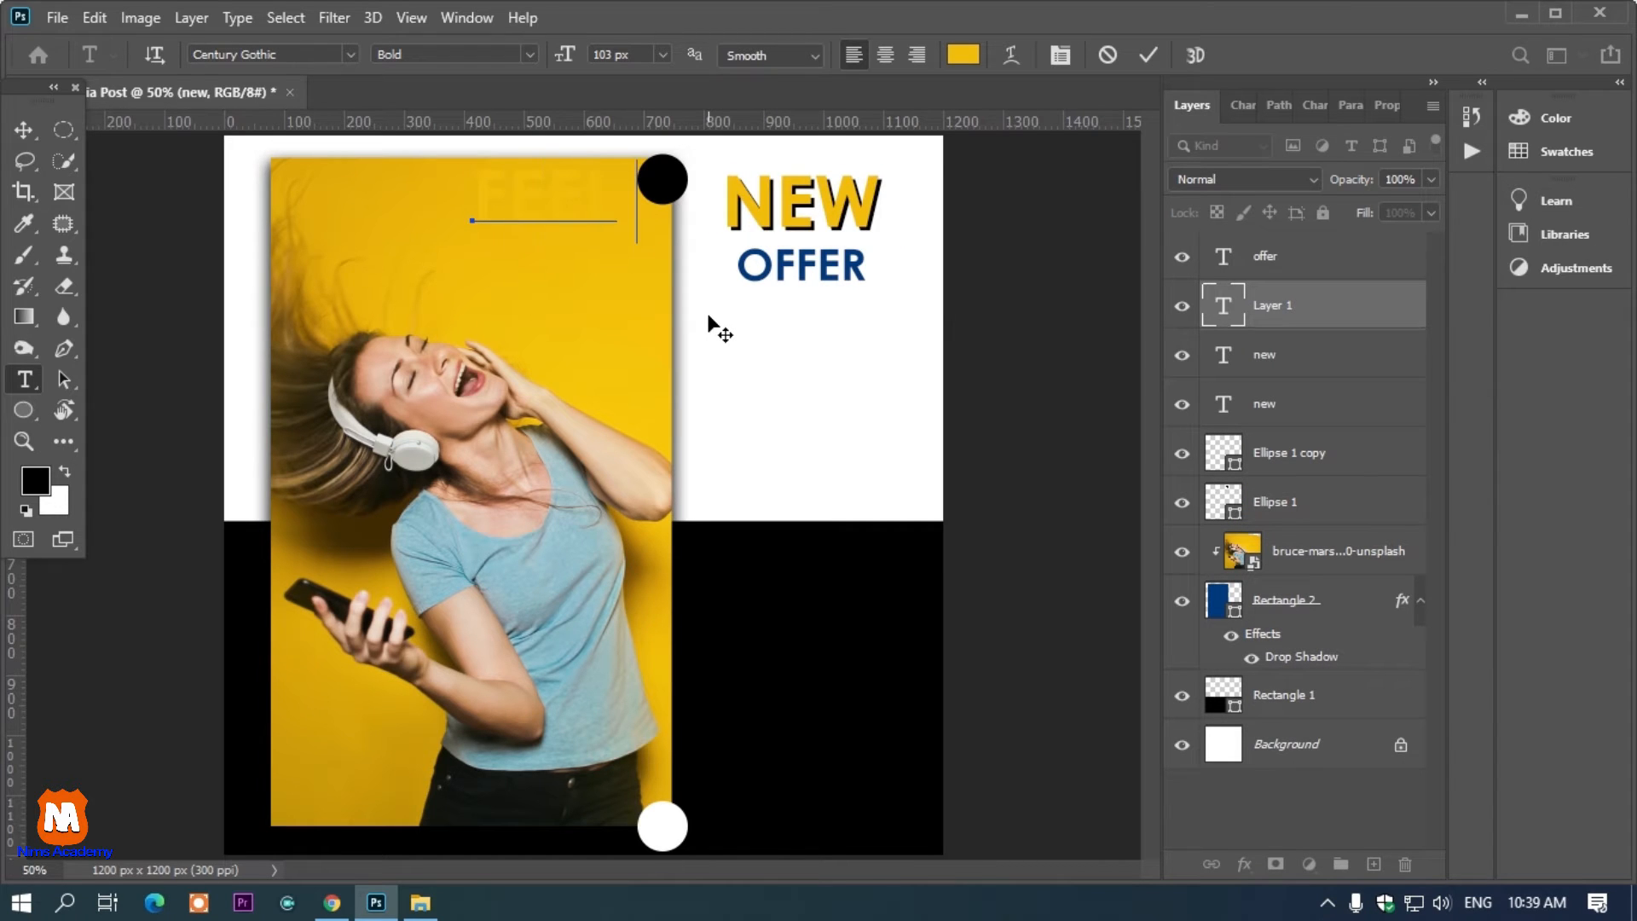
pyautogui.press('Return')
pyautogui.write('MUSIC')
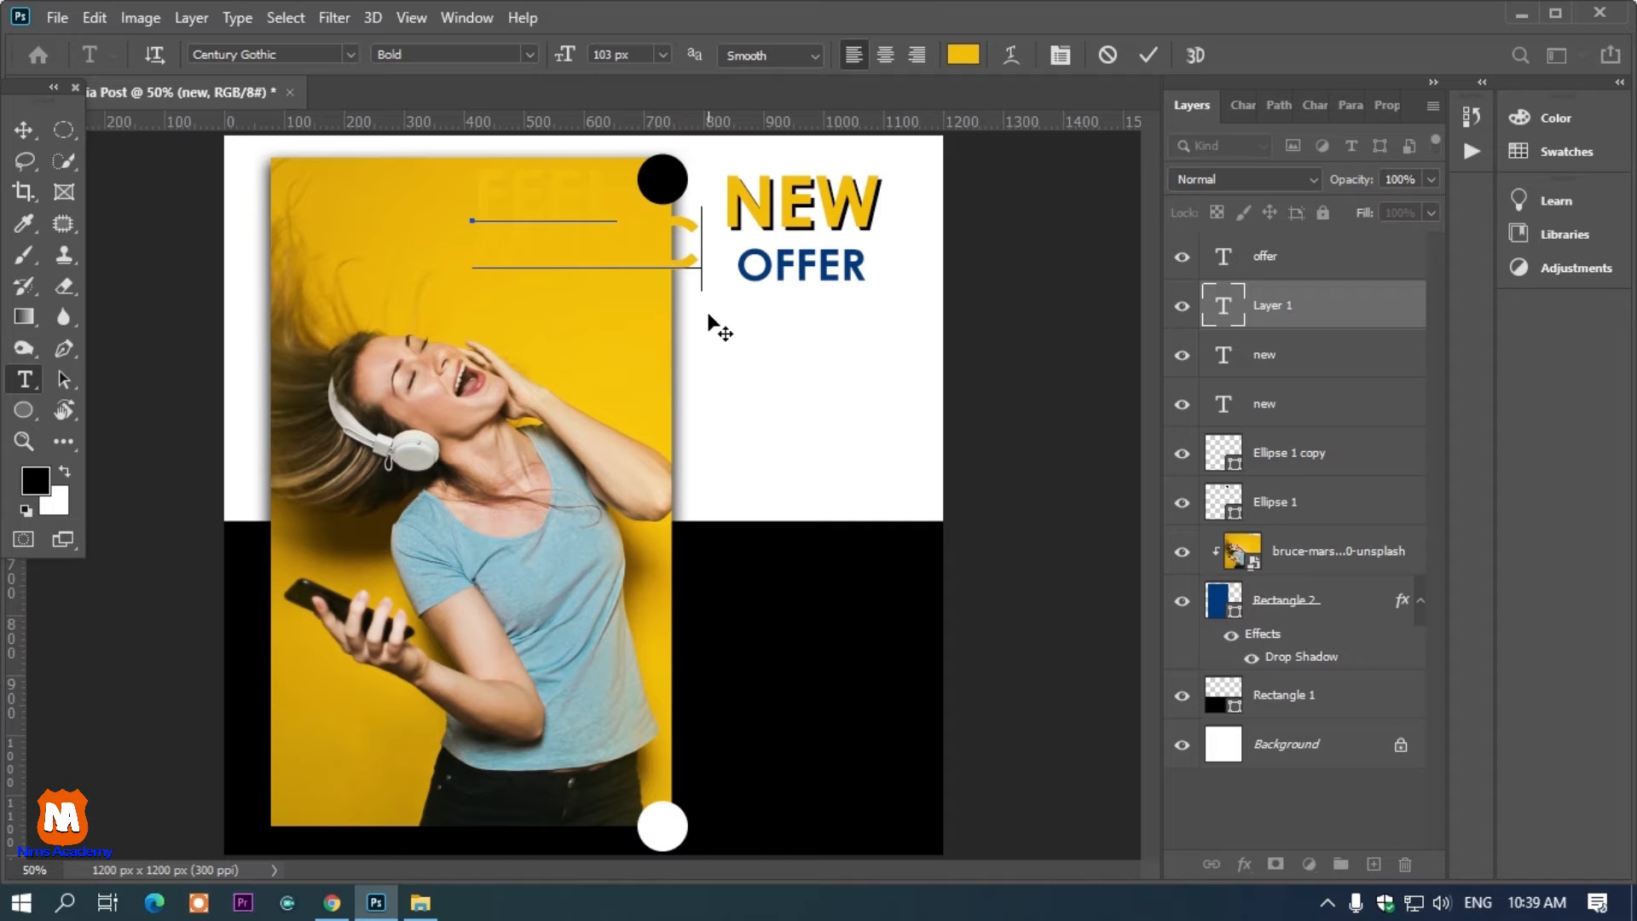
# Set the color of the FEEL MUSIC text to white
pyautogui.hotkey('ctrl', 'a')
pyautogui.click(965, 56)
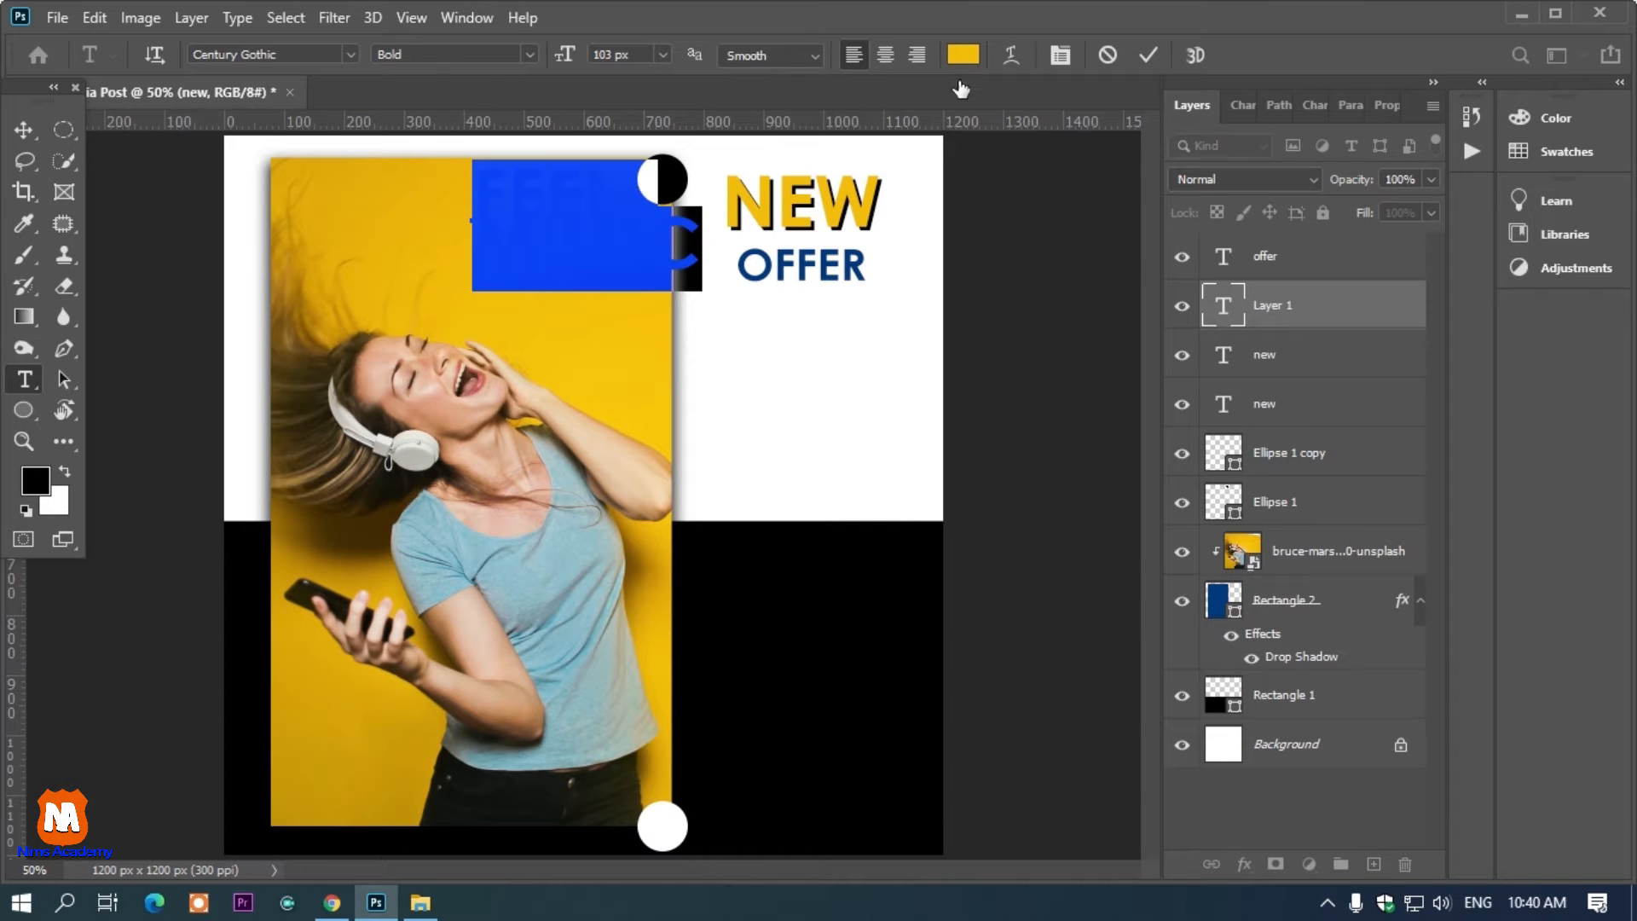
pyautogui.click(968, 61)
pyautogui.moveTo(975, 268); pyautogui.dragTo(923, 195)
pyautogui.click(1468, 188)
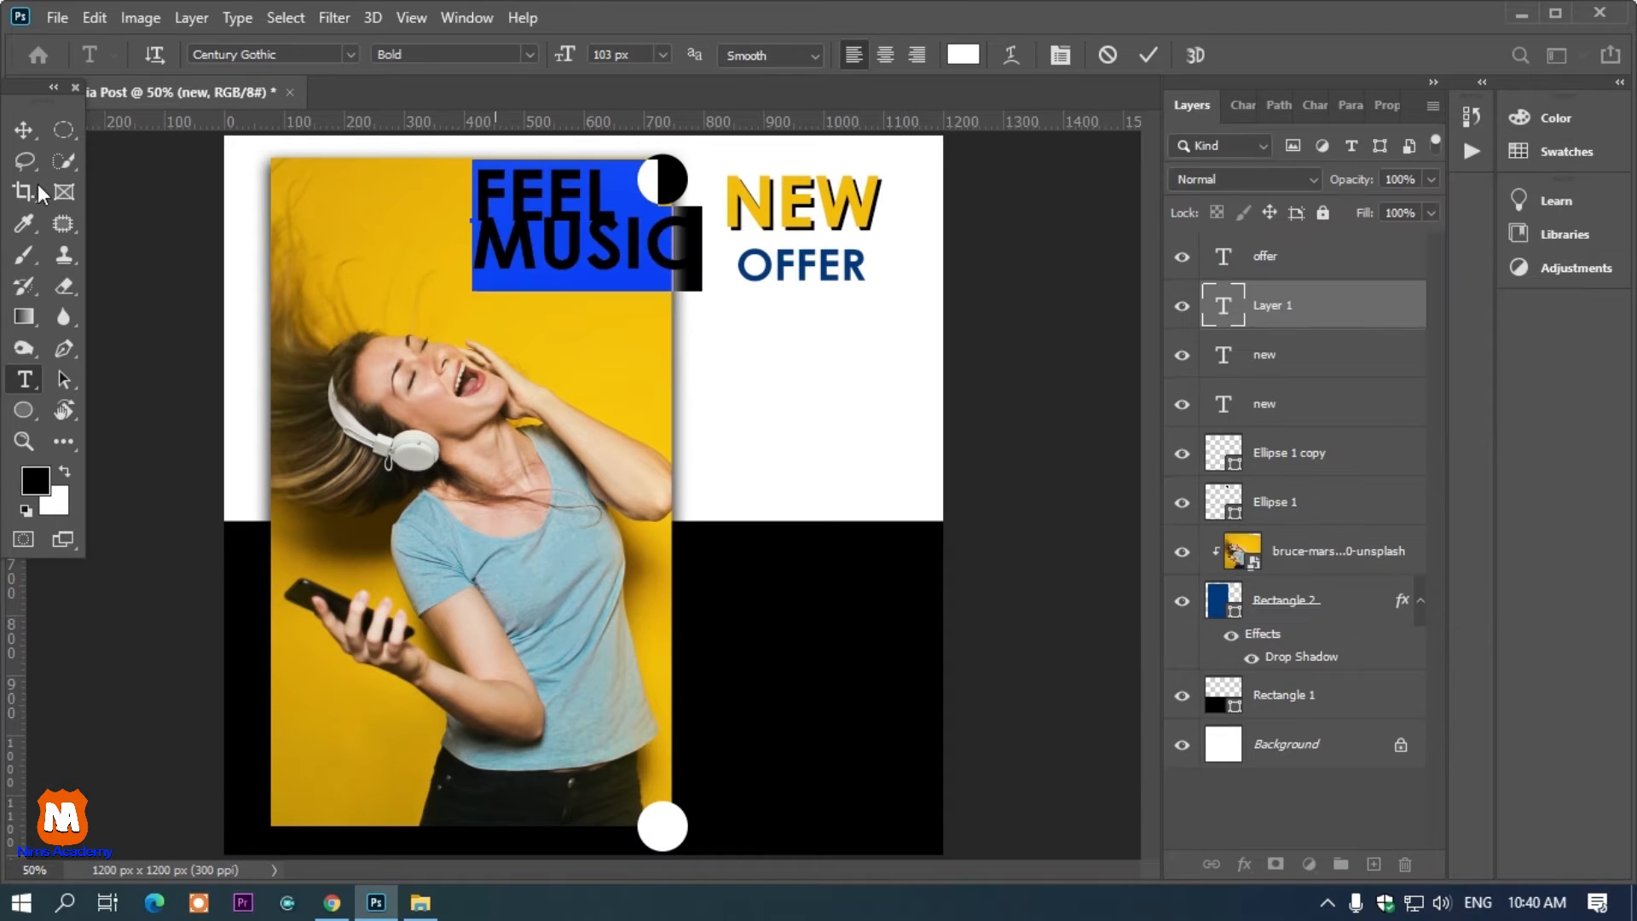
# Scale down the FEEL MUSIC text and position it near the top of the photo
pyautogui.click(24, 134)
pyautogui.moveTo(588, 206); pyautogui.dragTo(530, 218)
pyautogui.moveTo(635, 278); pyautogui.dragTo(556, 273)
pyautogui.press('Return')
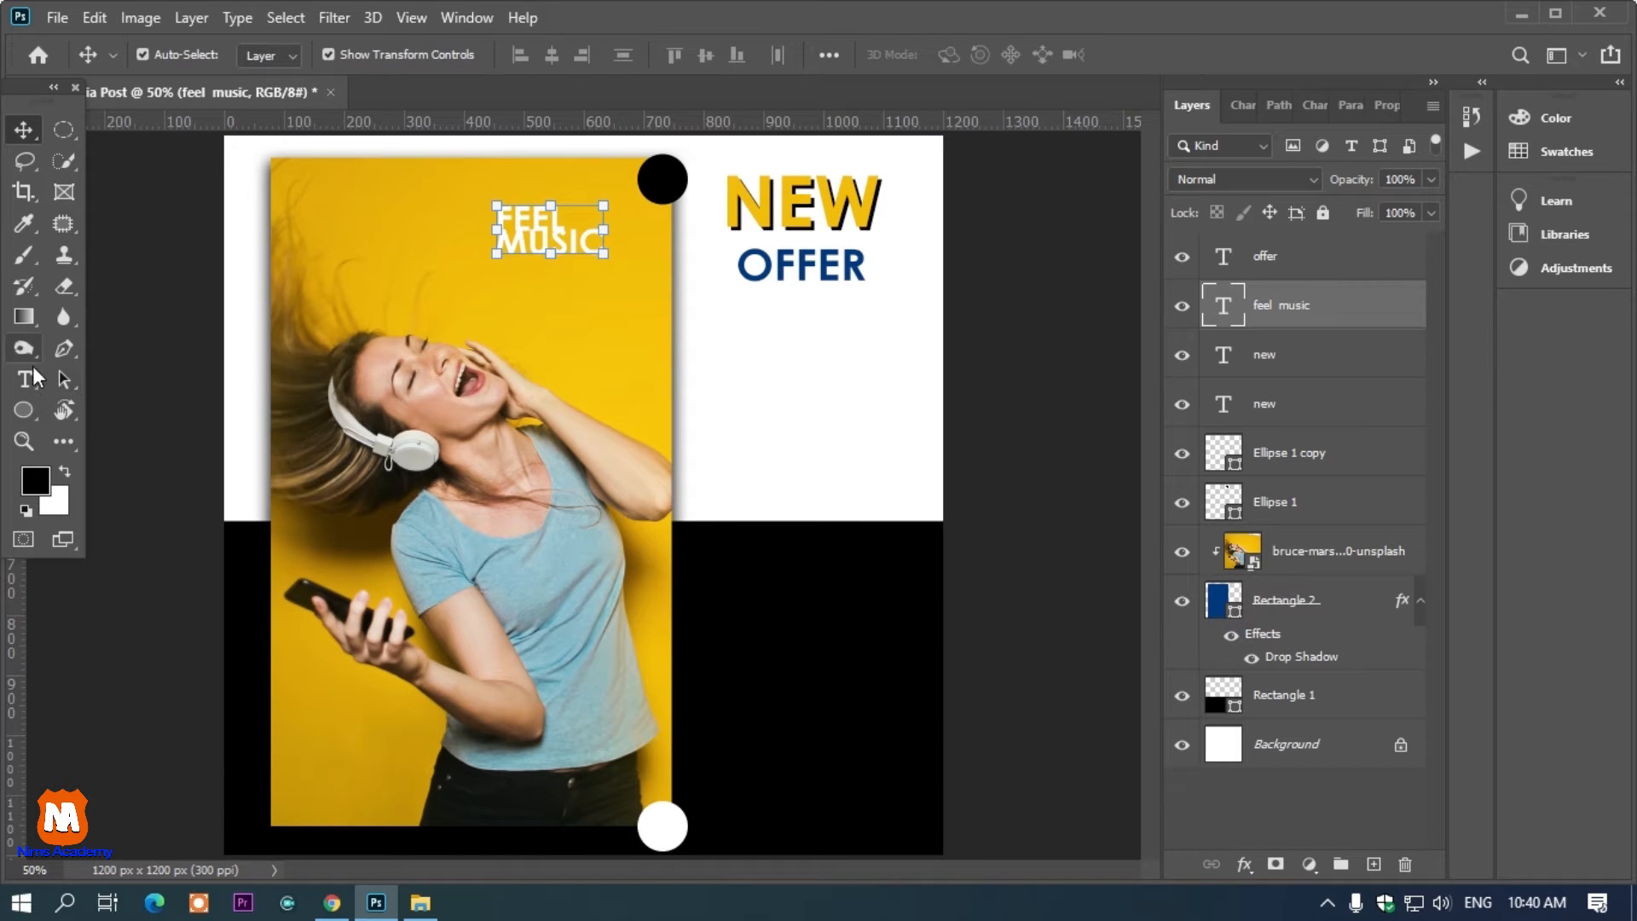
# Draw a thin rectangle about 344 × 10 px in the black area and fill it yellow
pyautogui.click(29, 412)
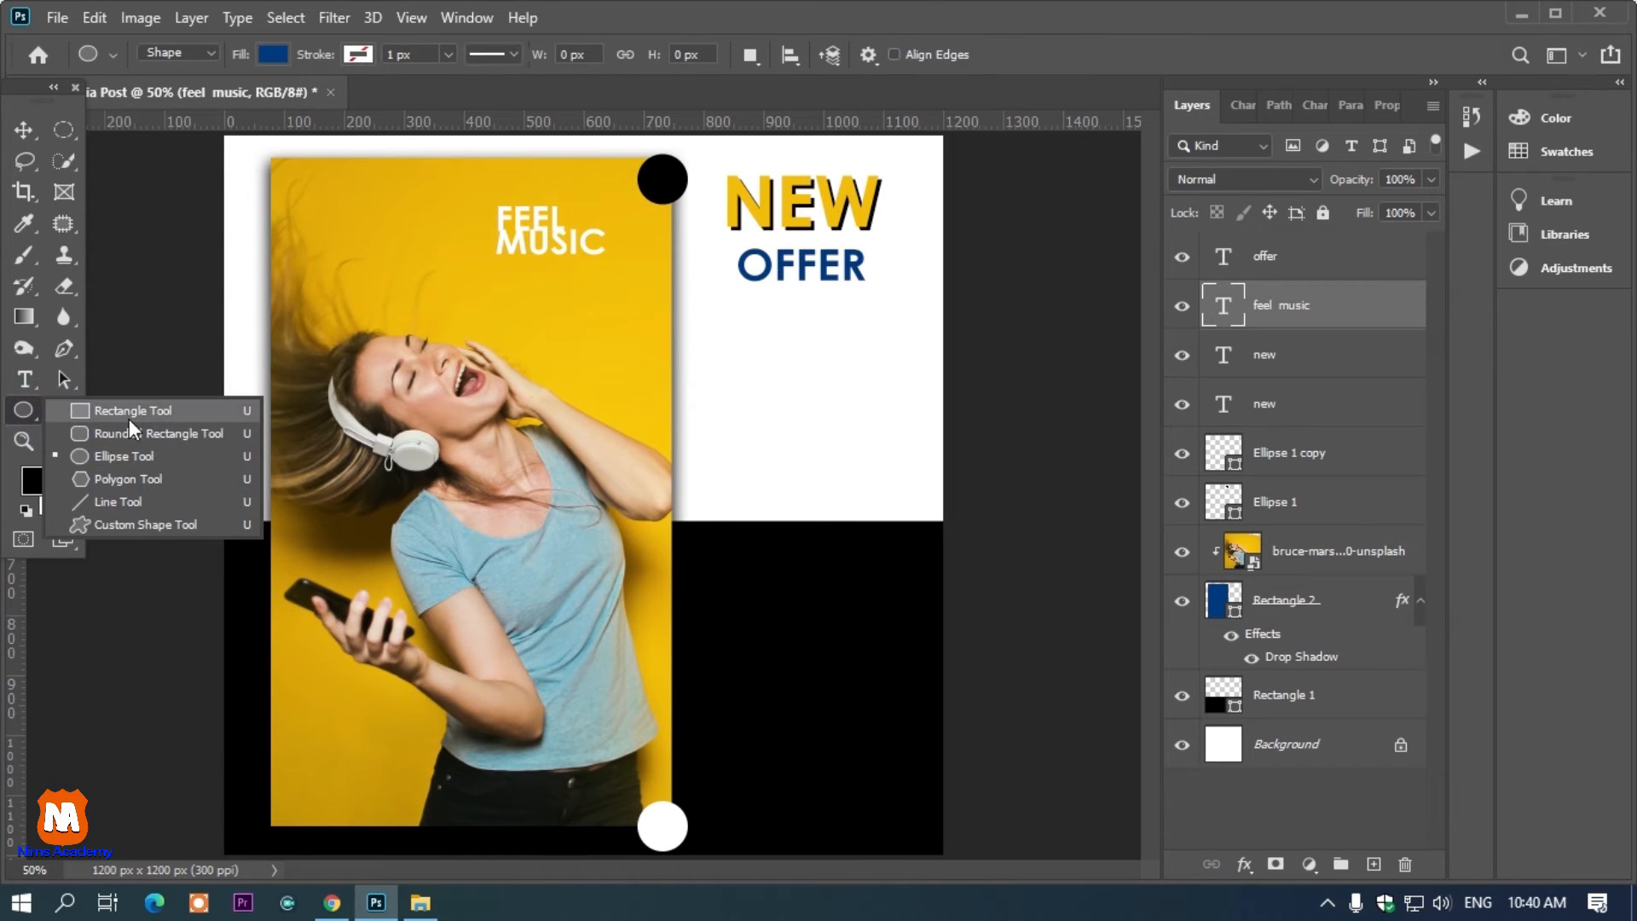
pyautogui.click(128, 418)
pyautogui.moveTo(759, 717); pyautogui.dragTo(964, 721)
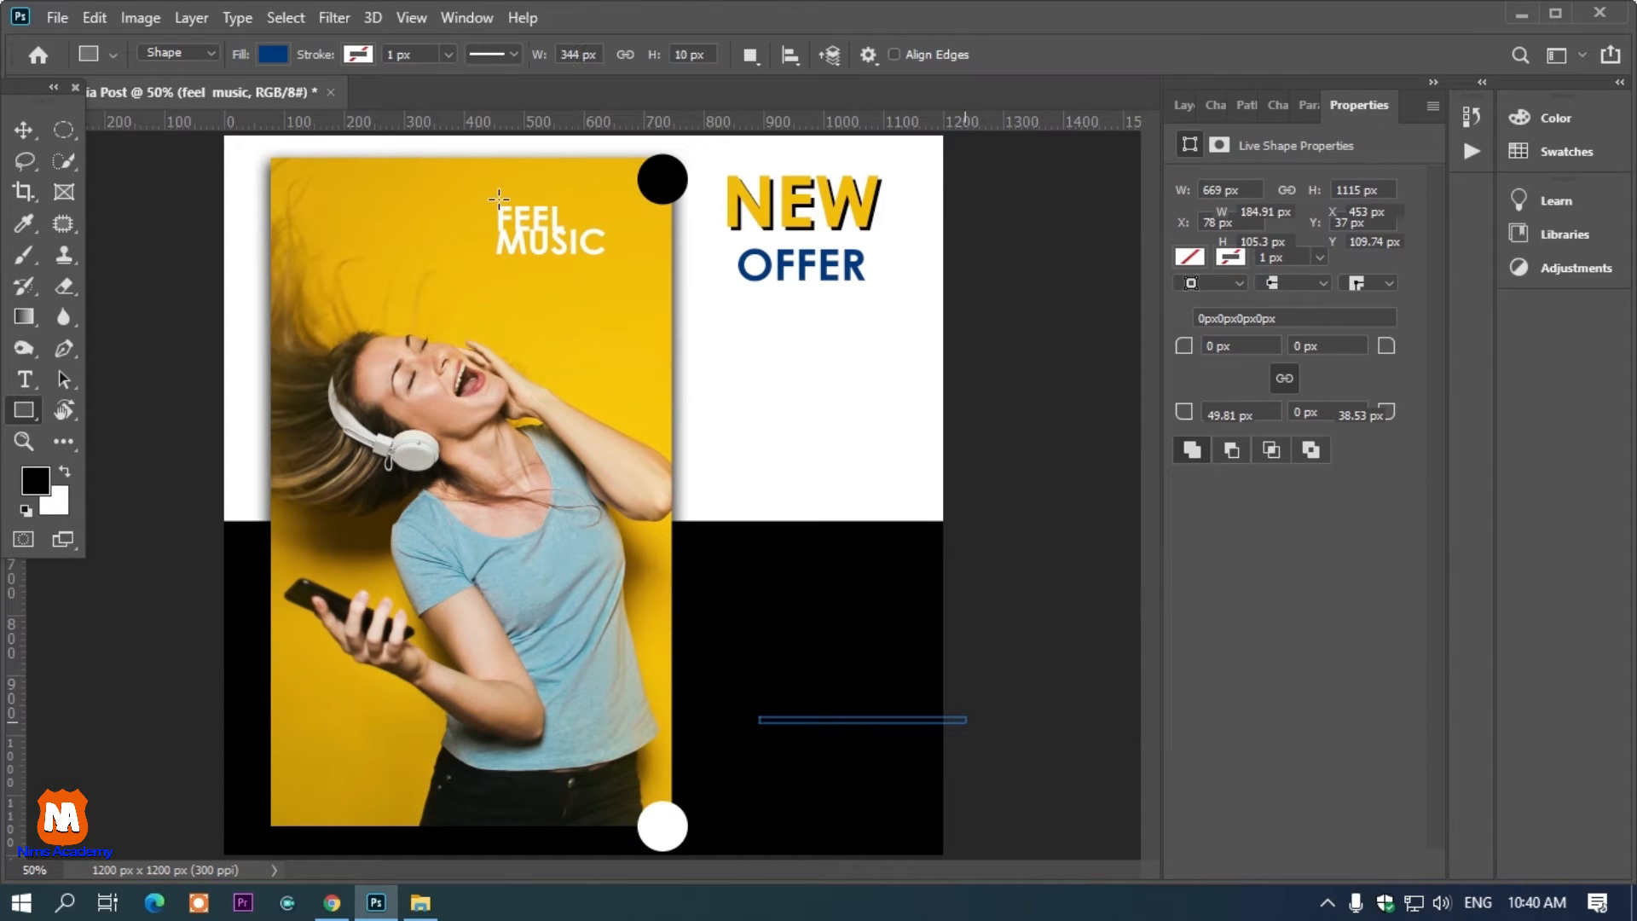
pyautogui.click(273, 55)
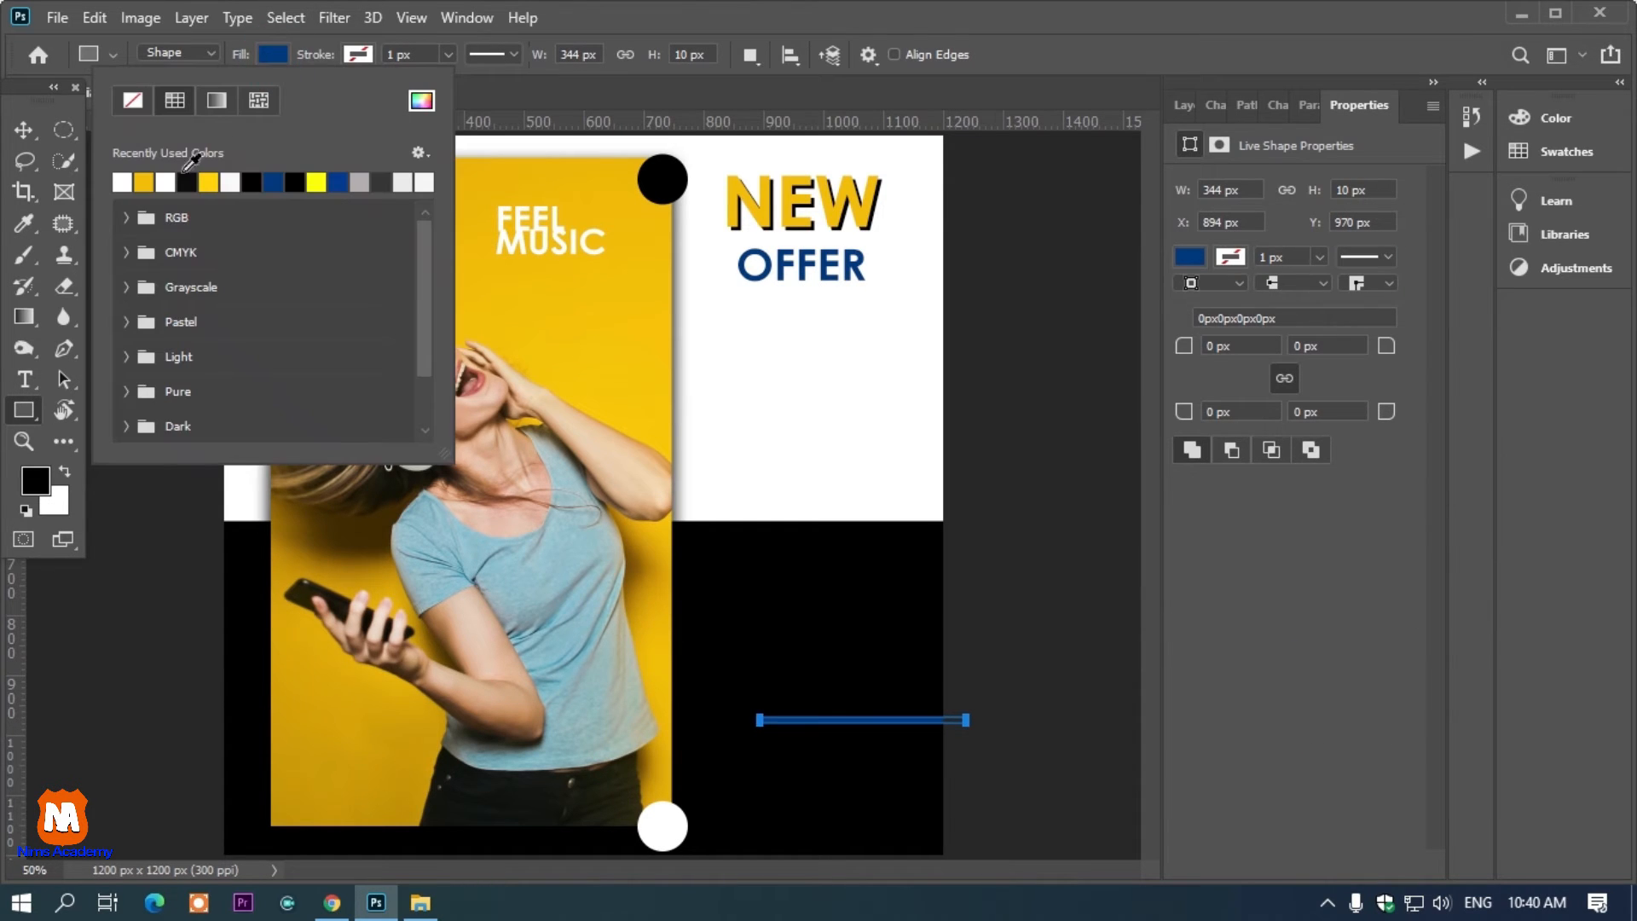
pyautogui.click(145, 182)
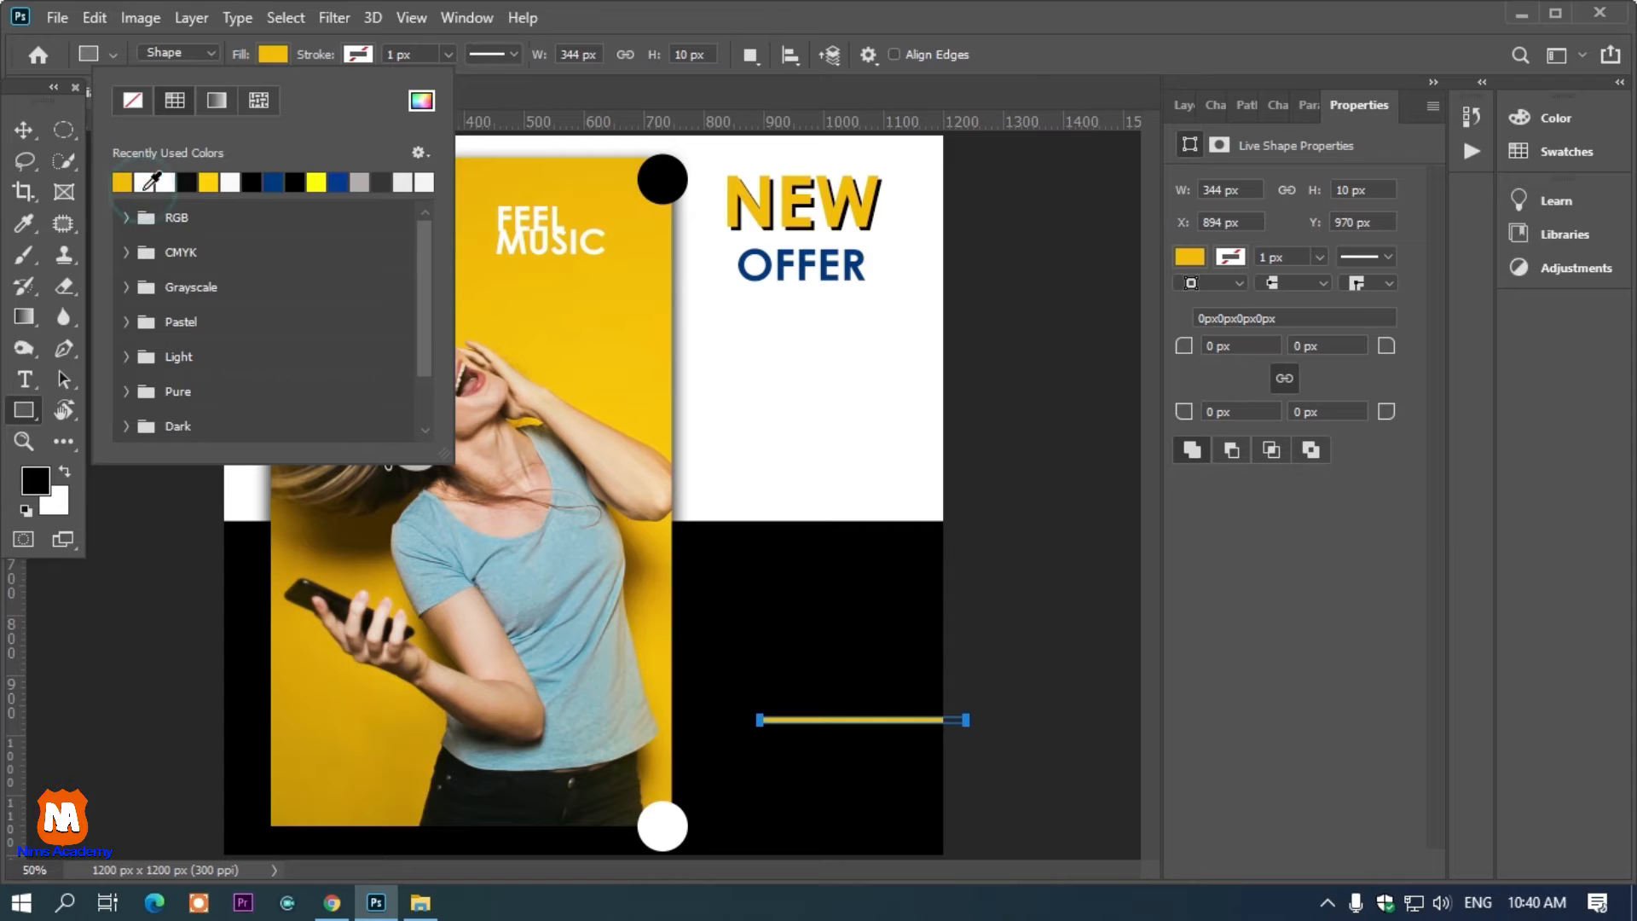
pyautogui.click(29, 133)
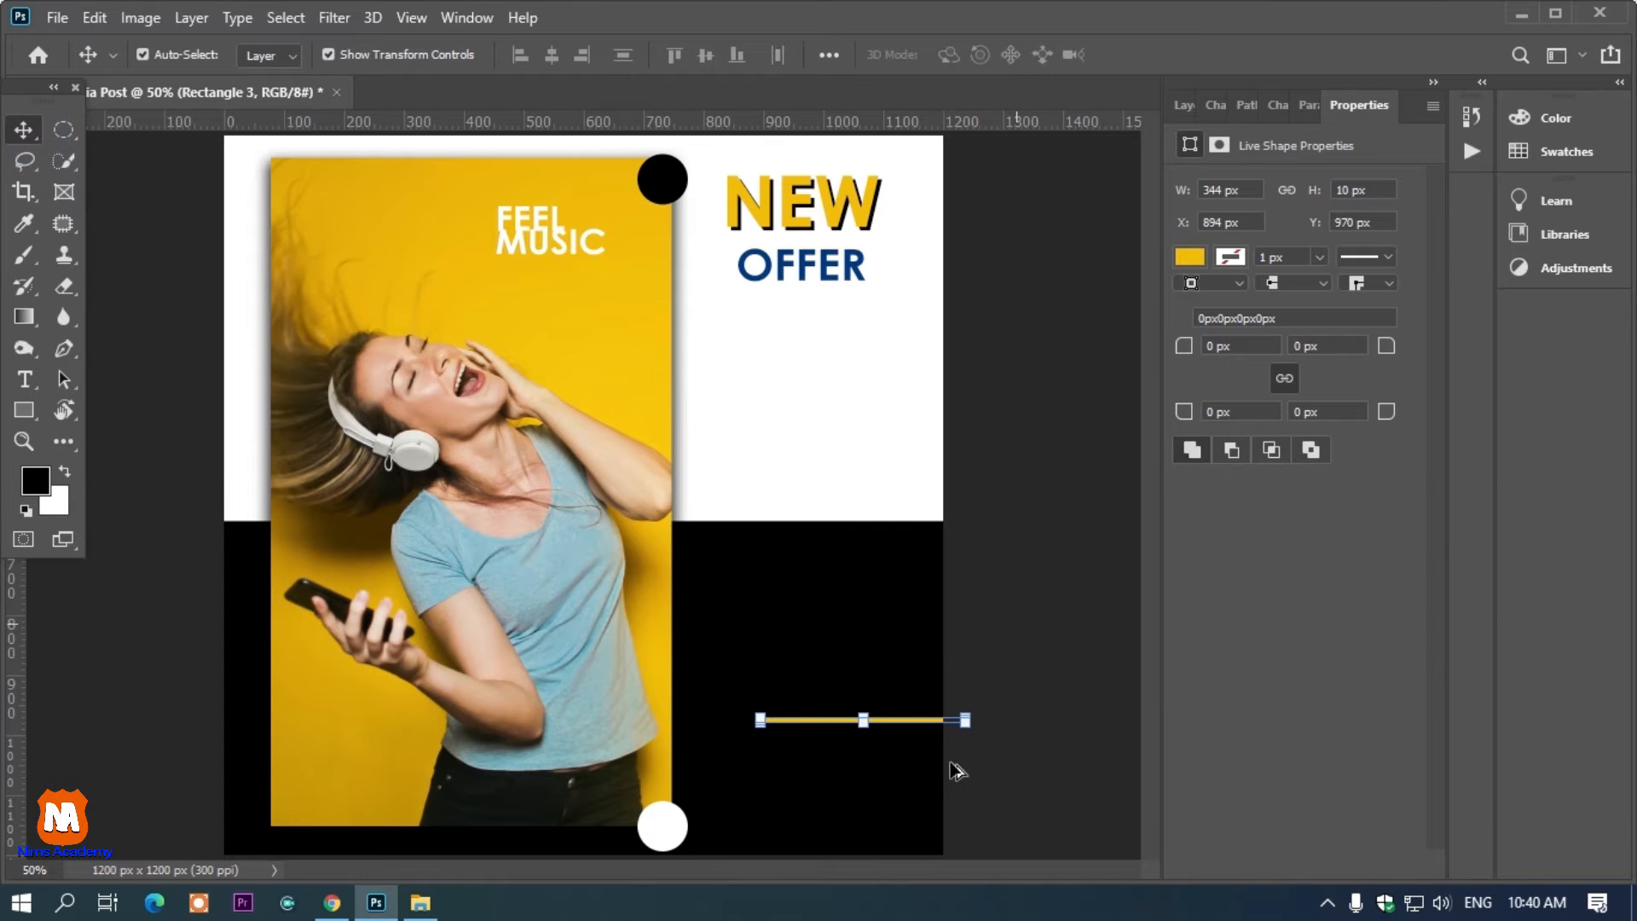
# Duplicate the yellow bar into a stack of evenly spaced stripes in the black area
pyautogui.scroll(5, 956, 772)
pyautogui.scroll(1, 857, 715)
pyautogui.moveTo(802, 702); pyautogui.dragTo(801, 509)
pyautogui.scroll(-6, 801, 508)
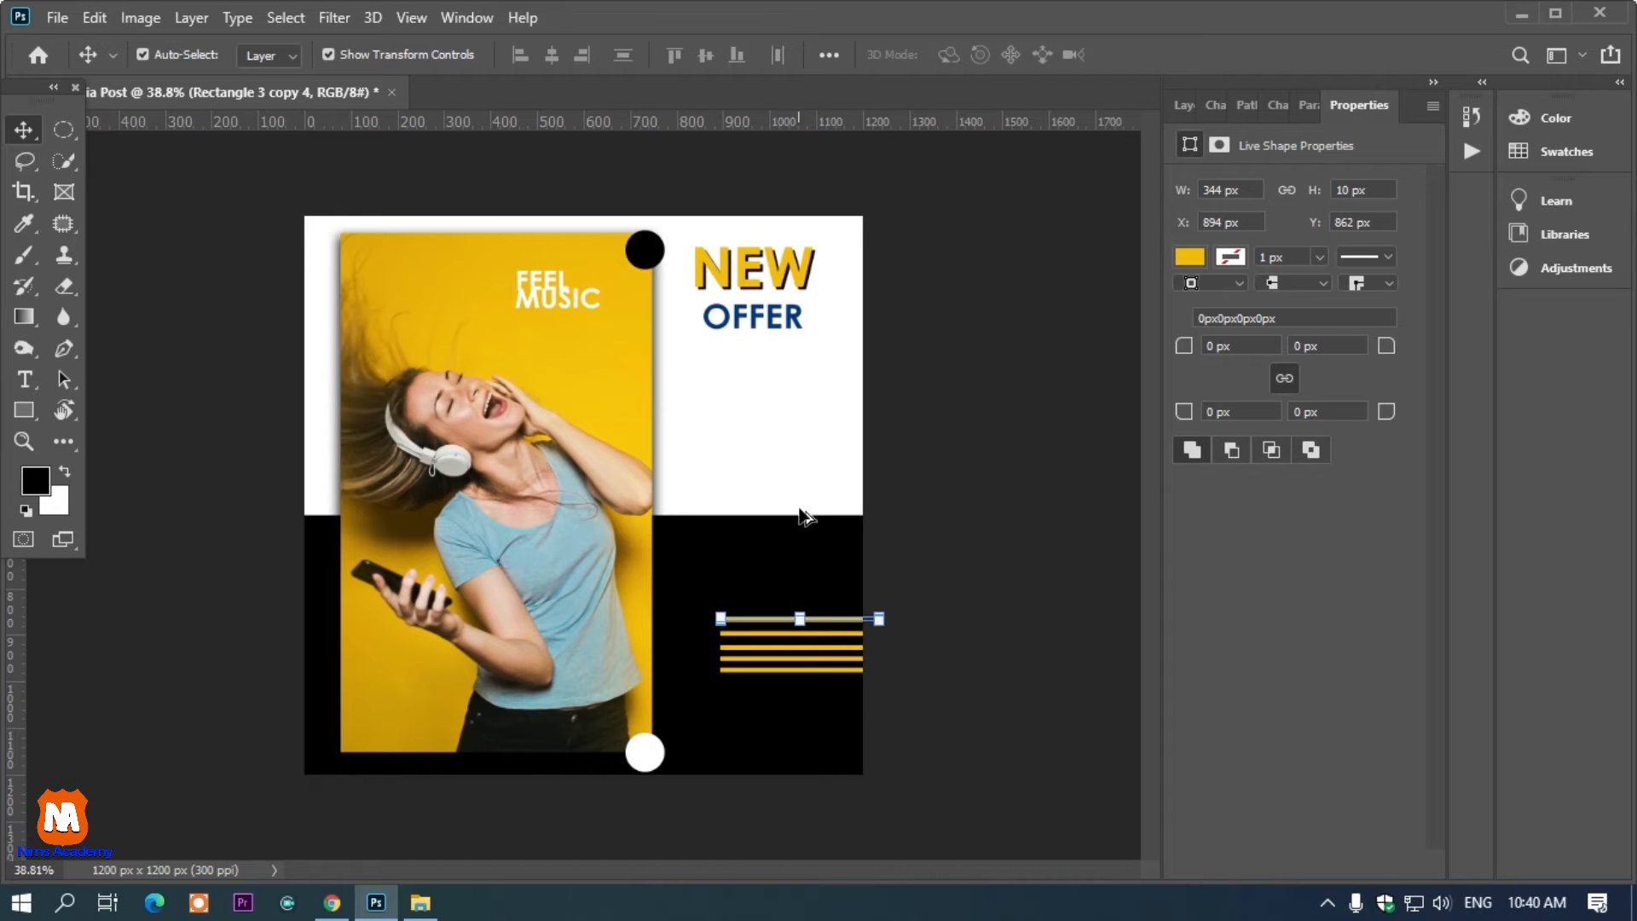
# Add the text "CONTCAT DETAIL" below the stripes and set its font size to 31 px
pyautogui.click(24, 379)
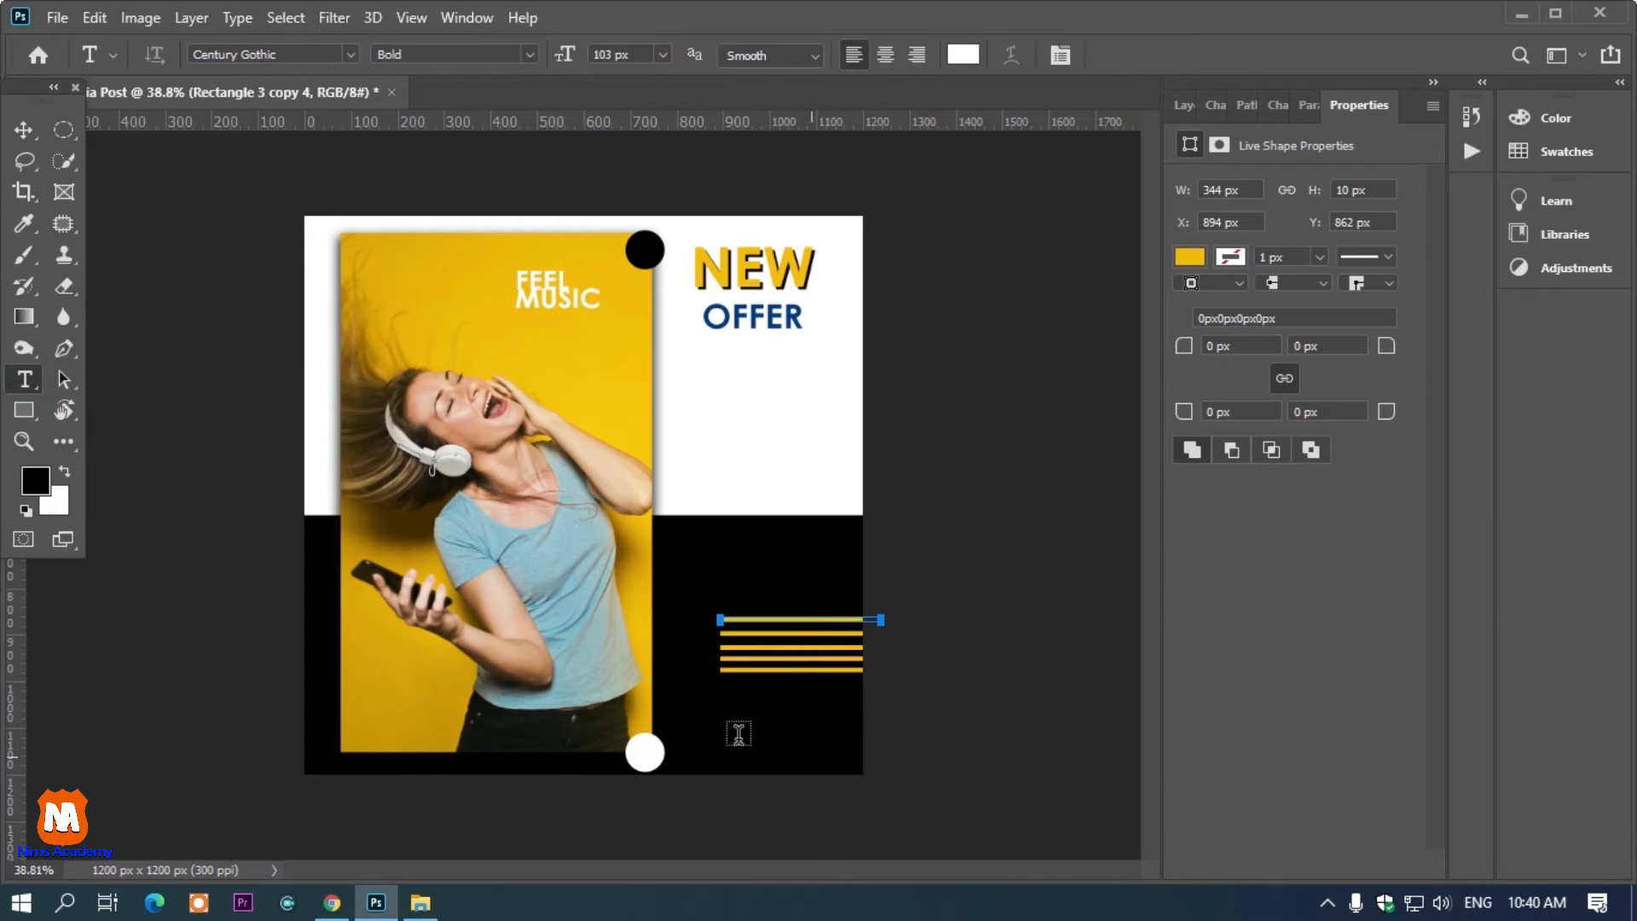
pyautogui.click(820, 735)
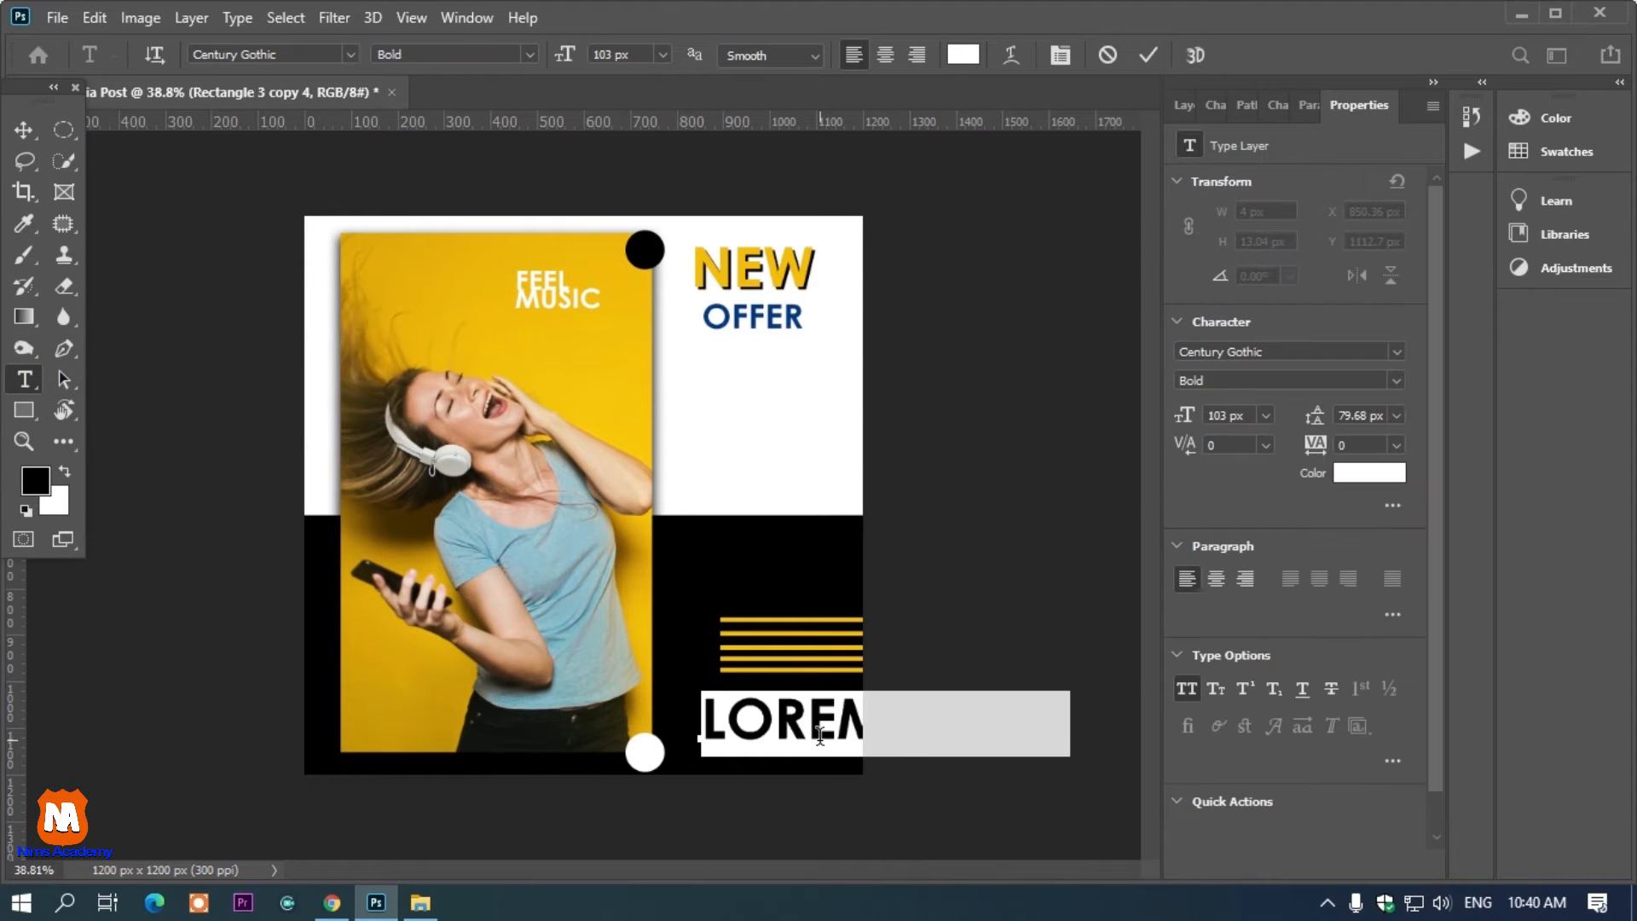
pyautogui.write('CONT')
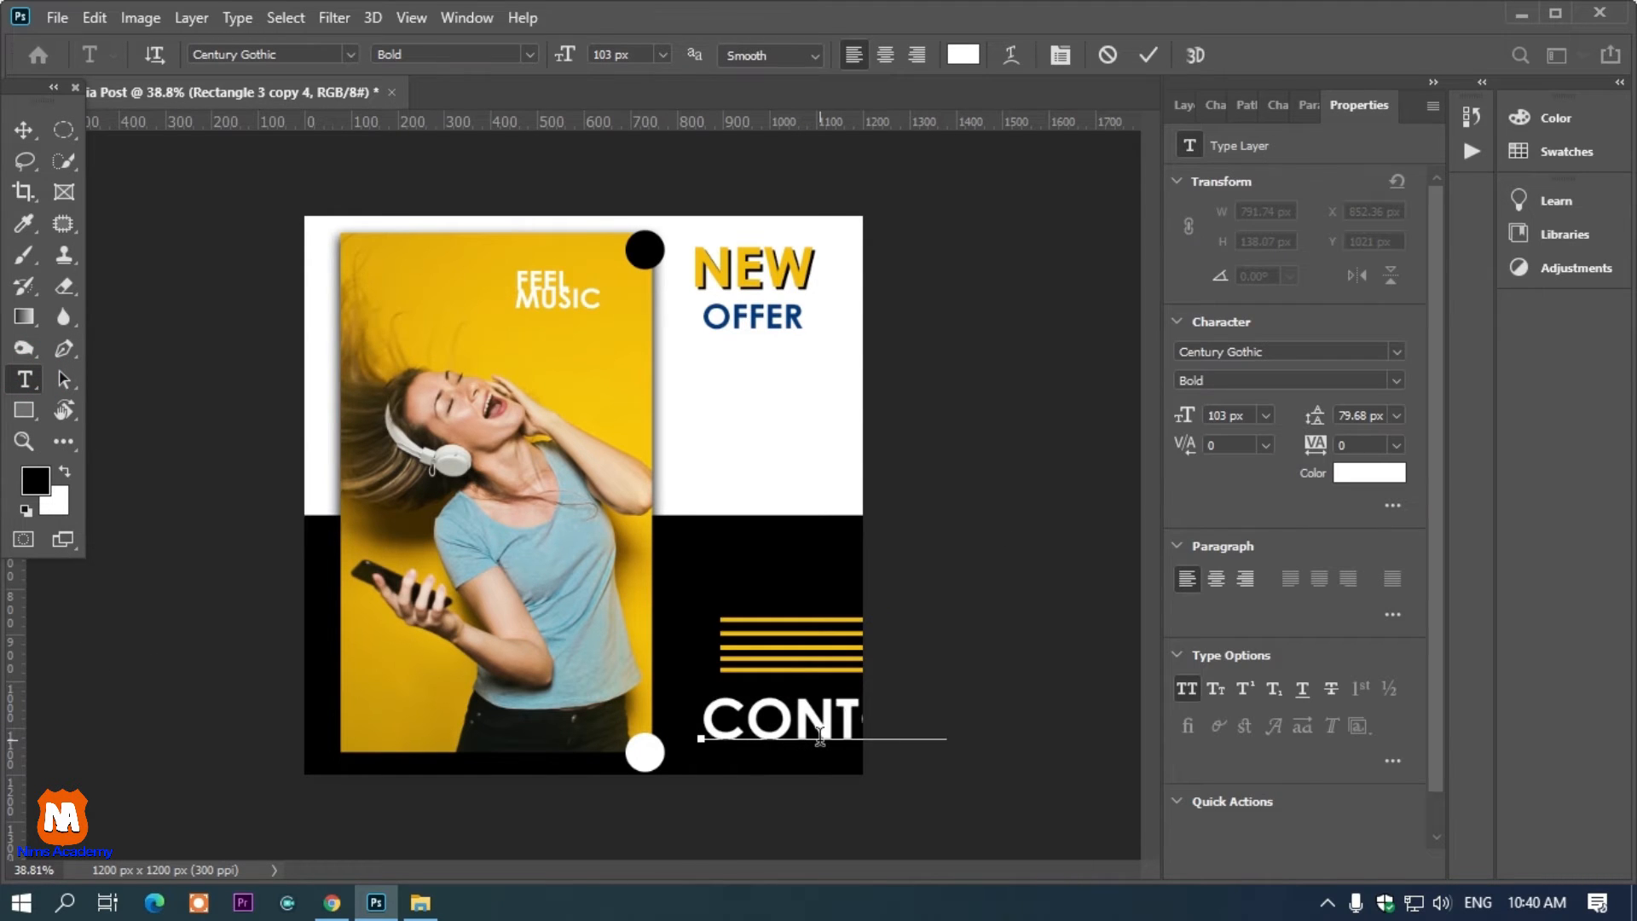
pyautogui.write('CAT DET')
pyautogui.hotkey('ctrl', 'a')
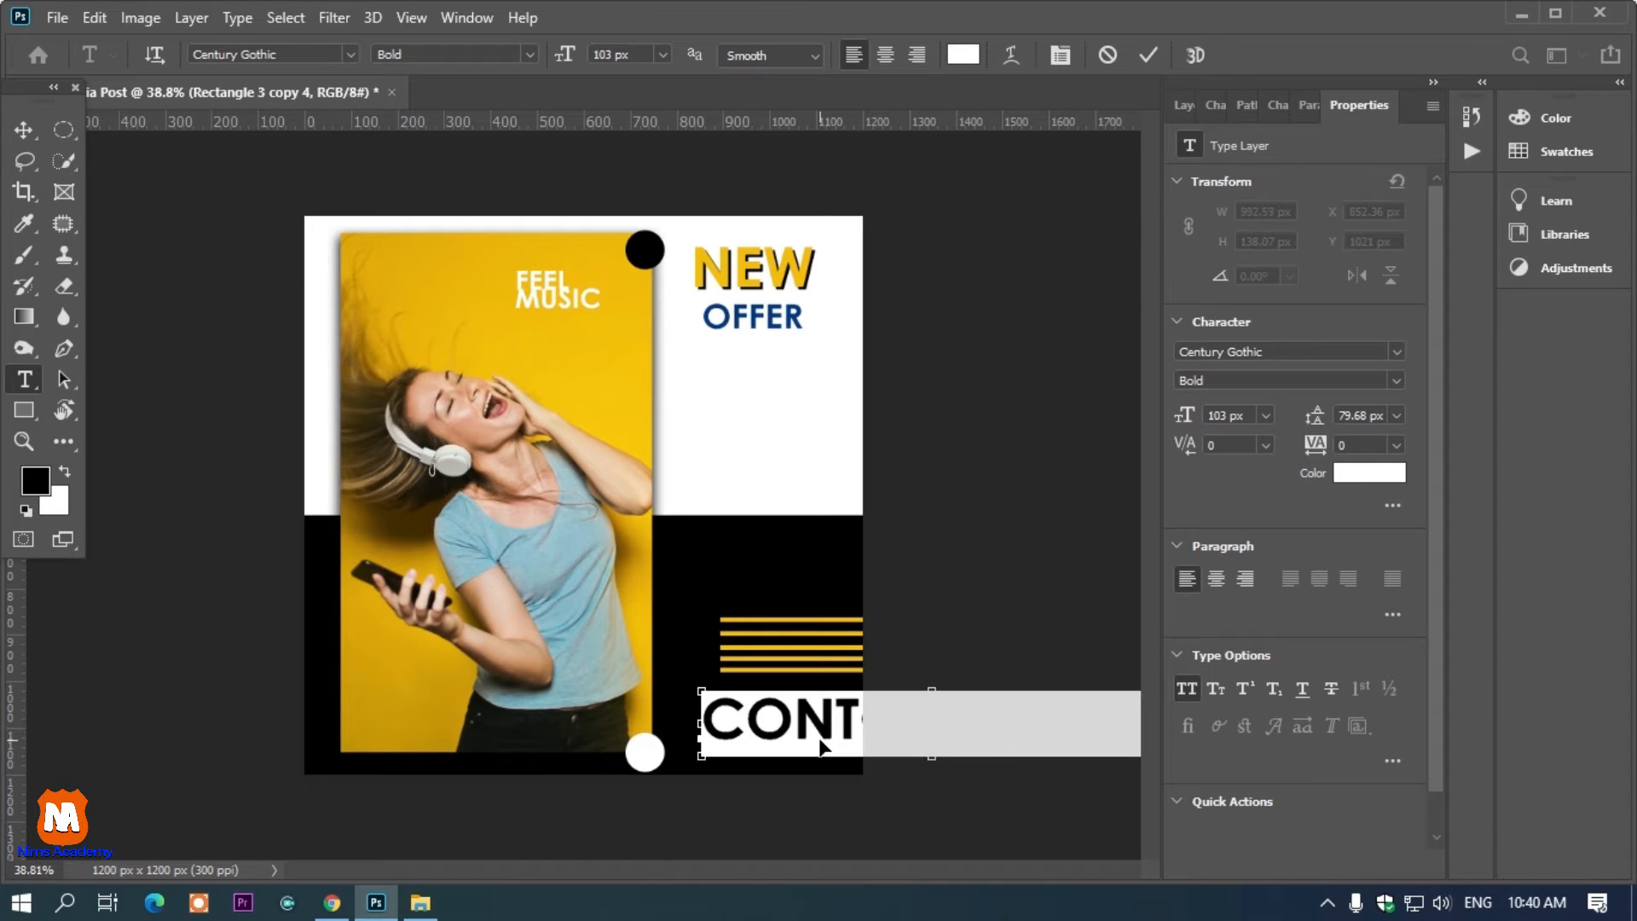
pyautogui.moveTo(571, 58); pyautogui.dragTo(485, 101)
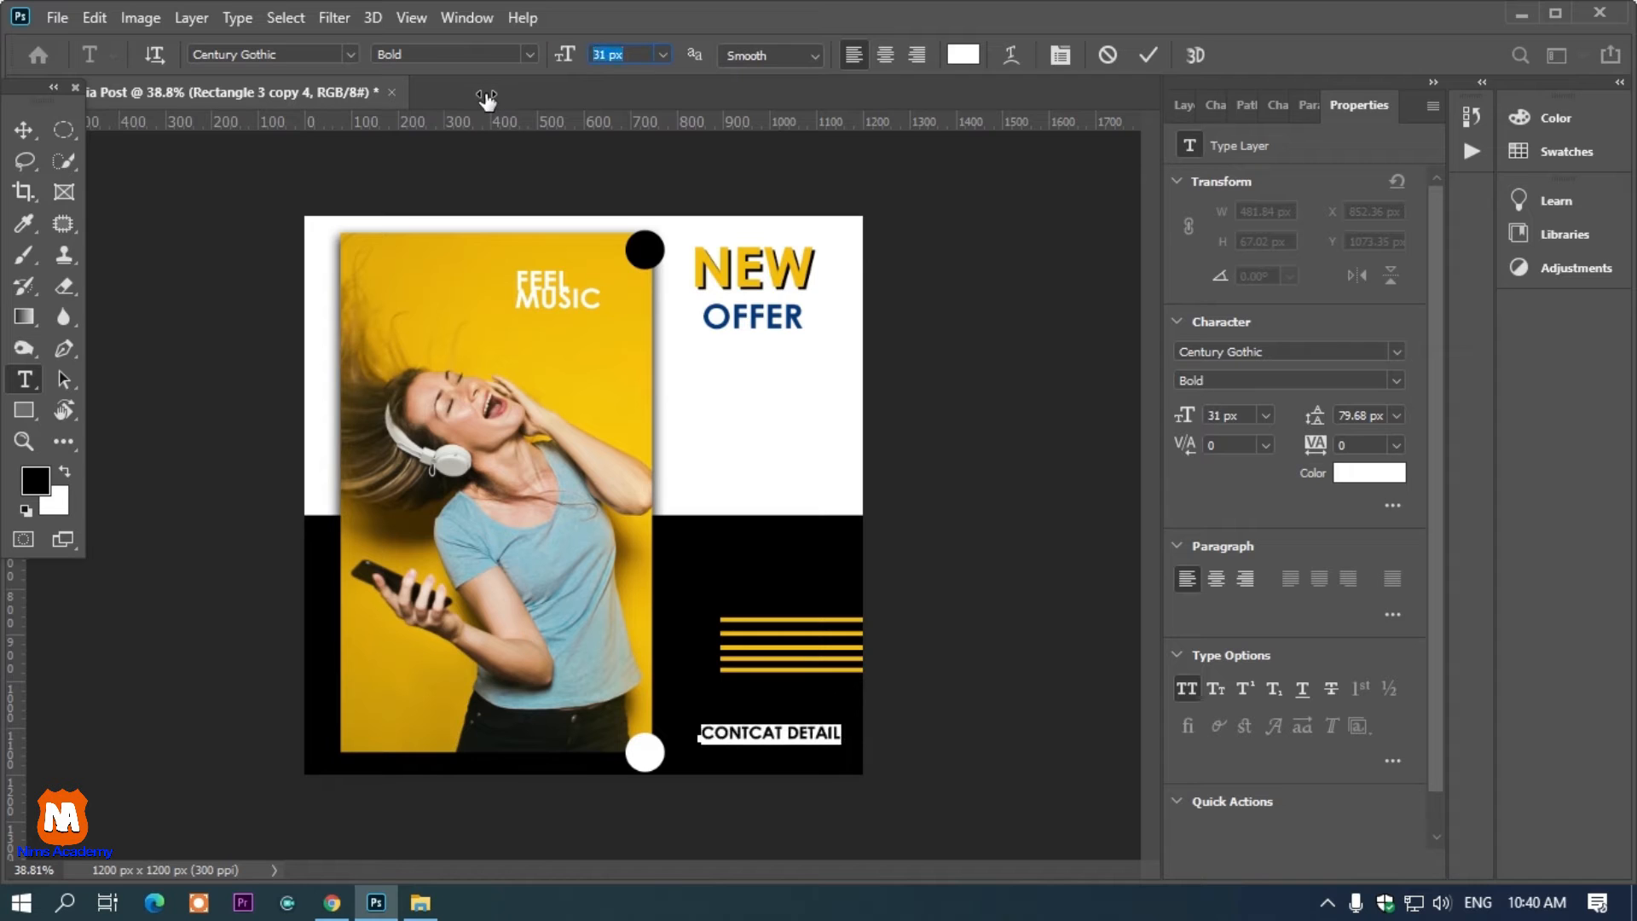
# Correct the text to "CONTACT DETAIL" and reduce its font size to 24 px
pyautogui.click(766, 733)
pyautogui.press('BackSpace')
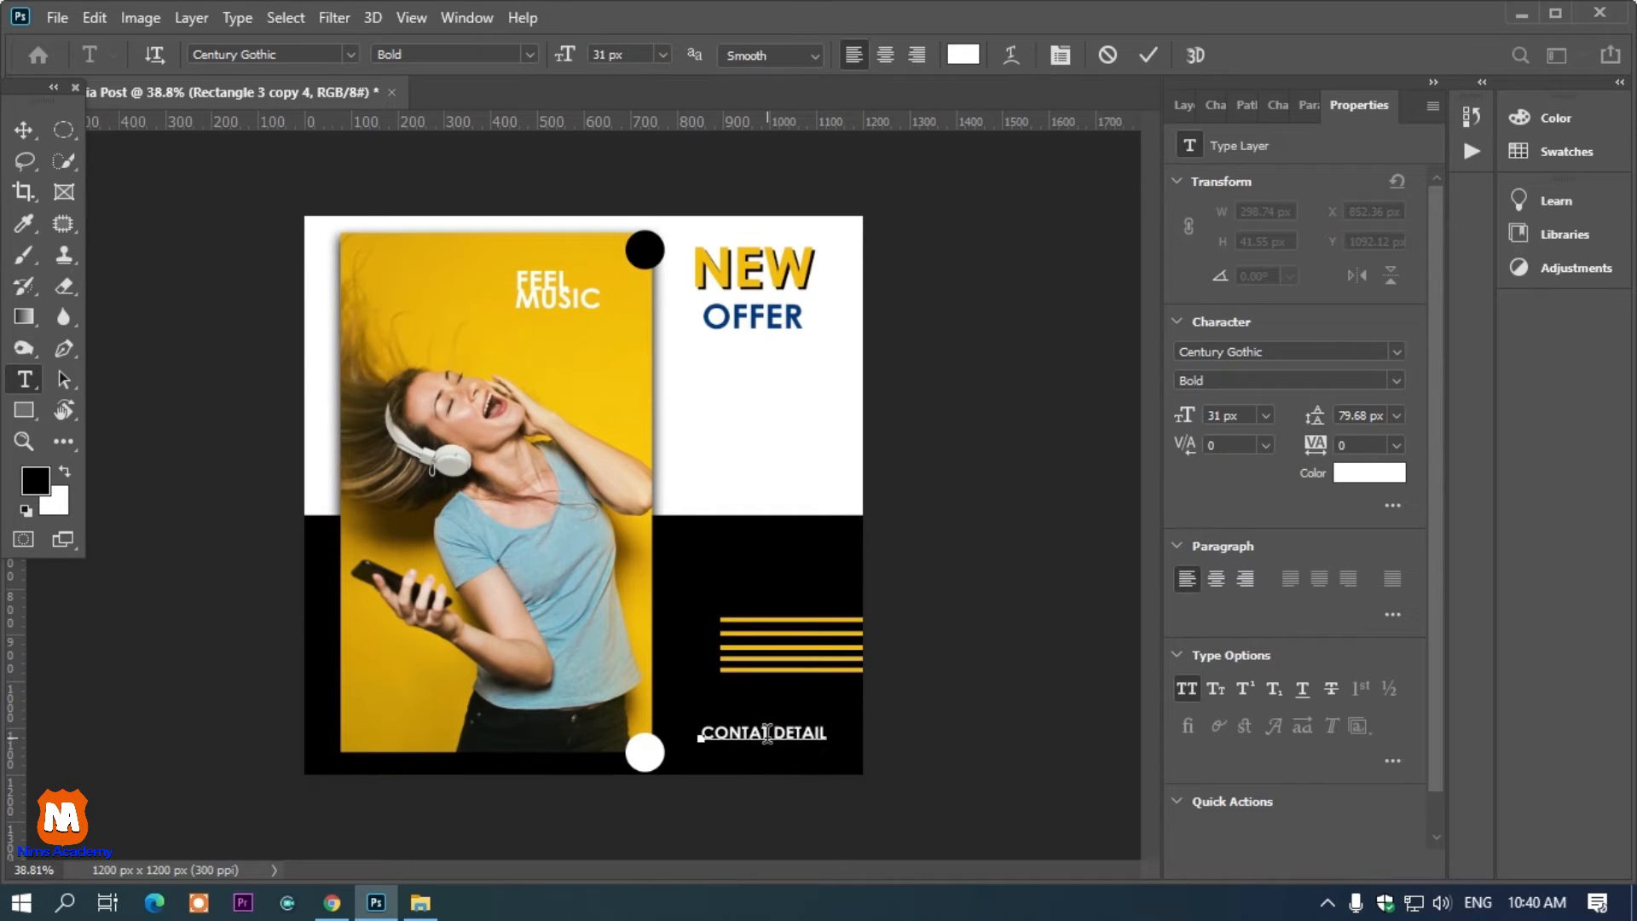
pyautogui.write('C')
pyautogui.hotkey('ctrl', 'a')
pyautogui.moveTo(569, 65); pyautogui.dragTo(563, 69)
pyautogui.click(34, 135)
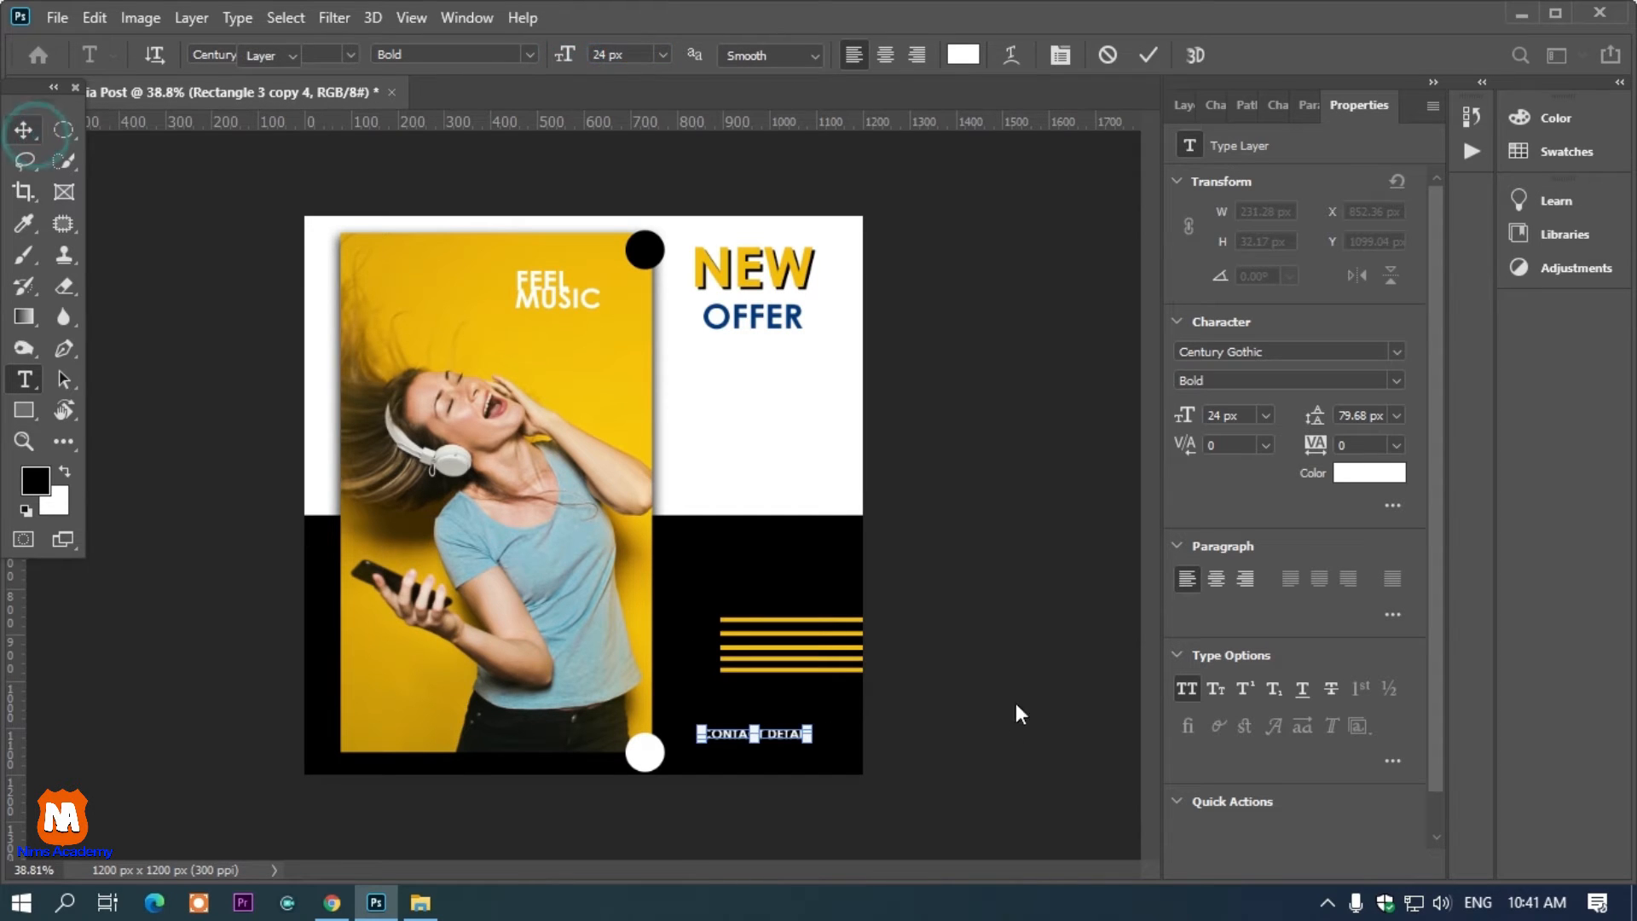
# Duplicate the CONTACT DETAIL text into a second line directly below the first
pyautogui.scroll(2, 851, 841)
pyautogui.moveTo(783, 752)
pyautogui.mouseDown()
pyautogui.moveTo(788, 720)
pyautogui.moveTo(790, 743)
pyautogui.mouseUp()
pyautogui.scroll(-2, 791, 743)
pyautogui.scroll(-1, 791, 744)
pyautogui.click(936, 596)
# Draw a blue circle about 318 × 312 px in the white area below OFFER with the Ellipse tool
pyautogui.rightClick(20, 401)
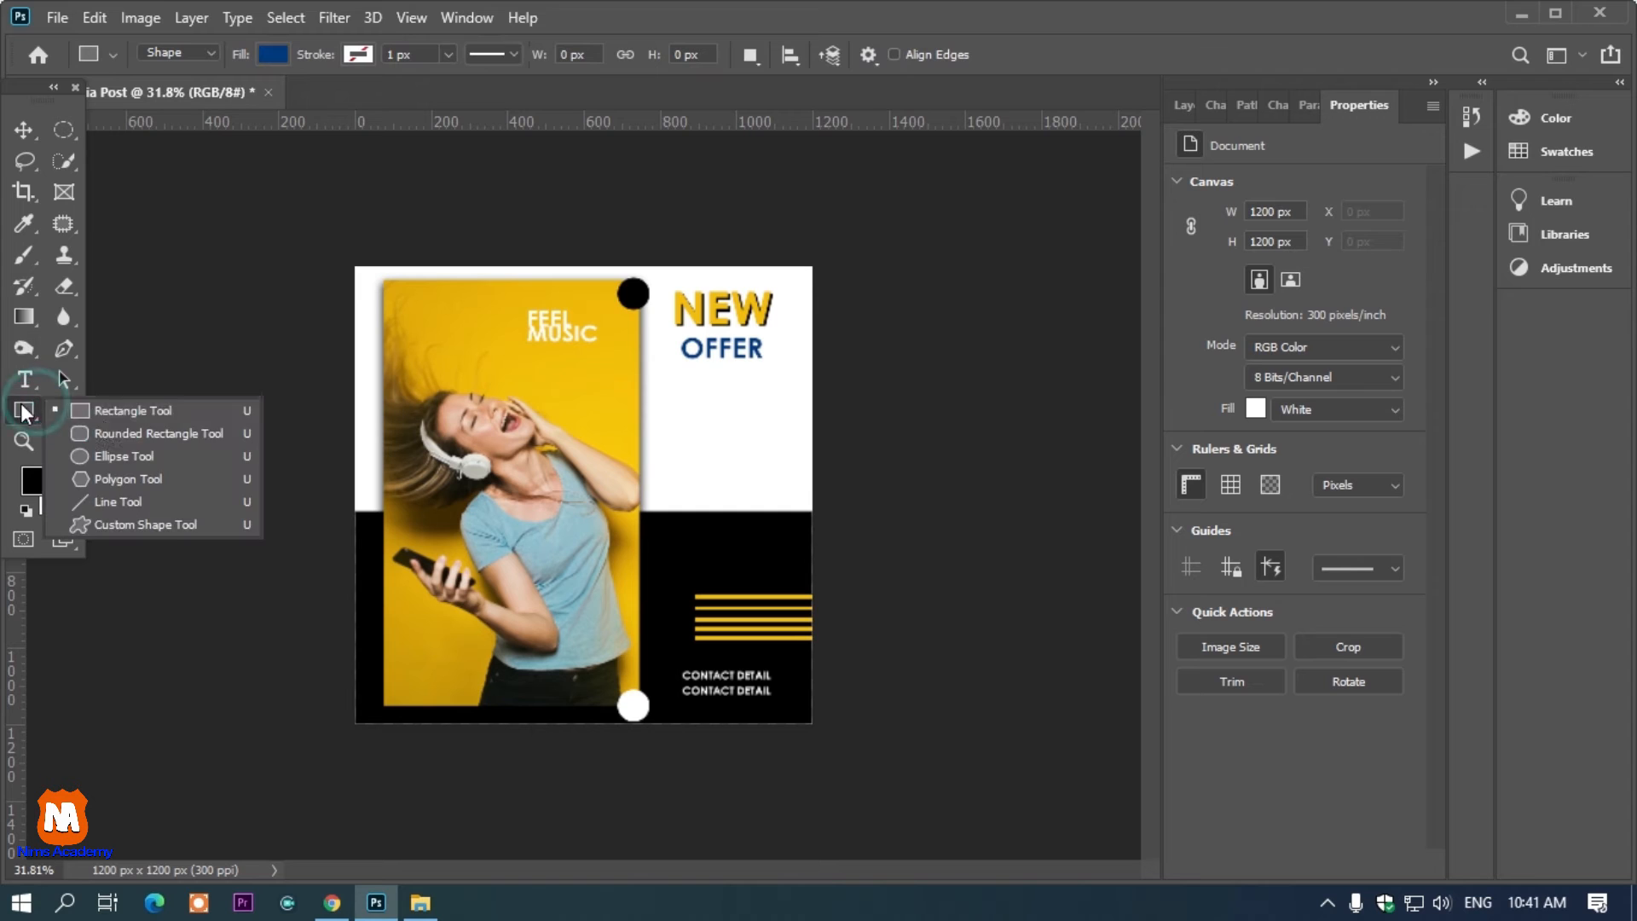
pyautogui.click(93, 453)
pyautogui.moveTo(680, 409); pyautogui.dragTo(800, 526)
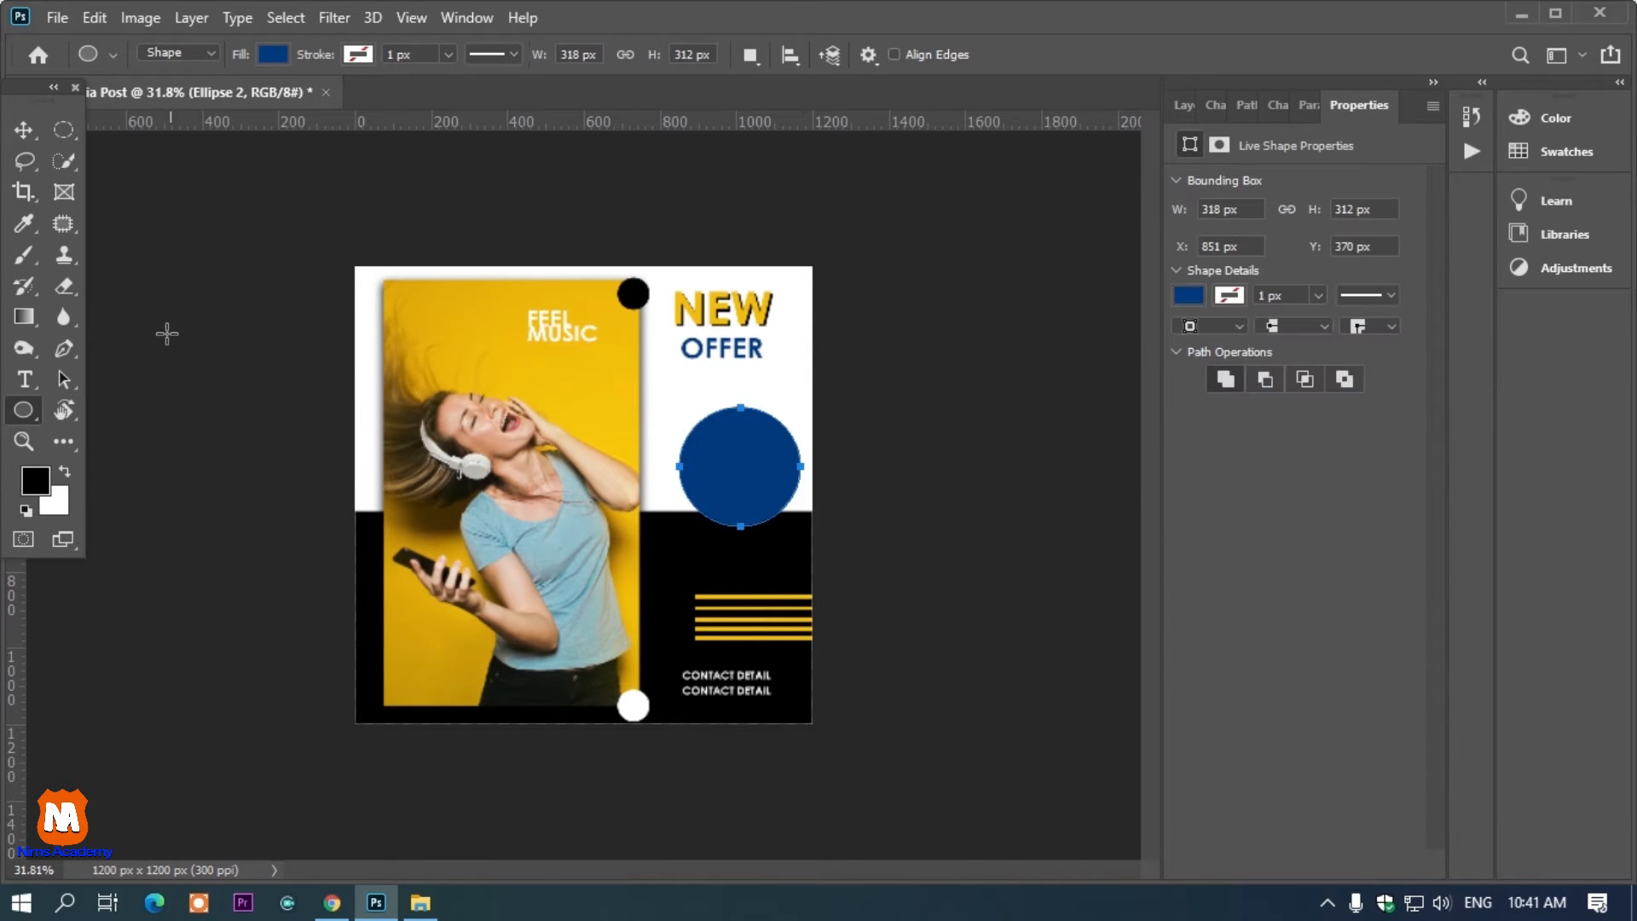
pyautogui.click(23, 130)
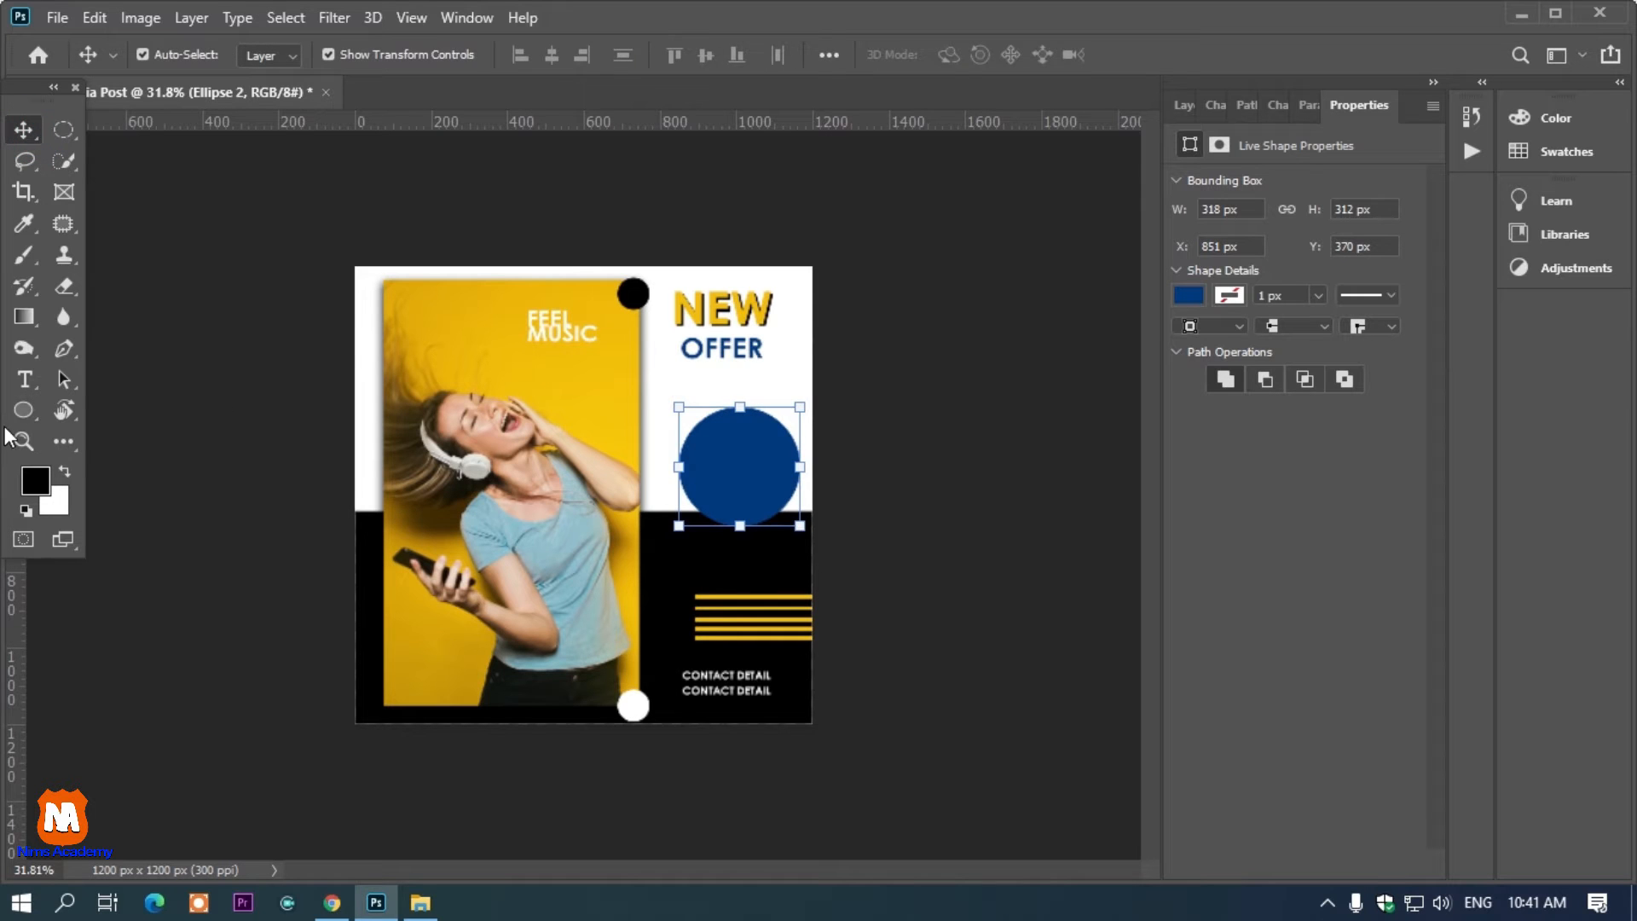
# Add the text "25% OFF" inside the circle and set its font size to 62 px
pyautogui.click(20, 378)
pyautogui.click(677, 399)
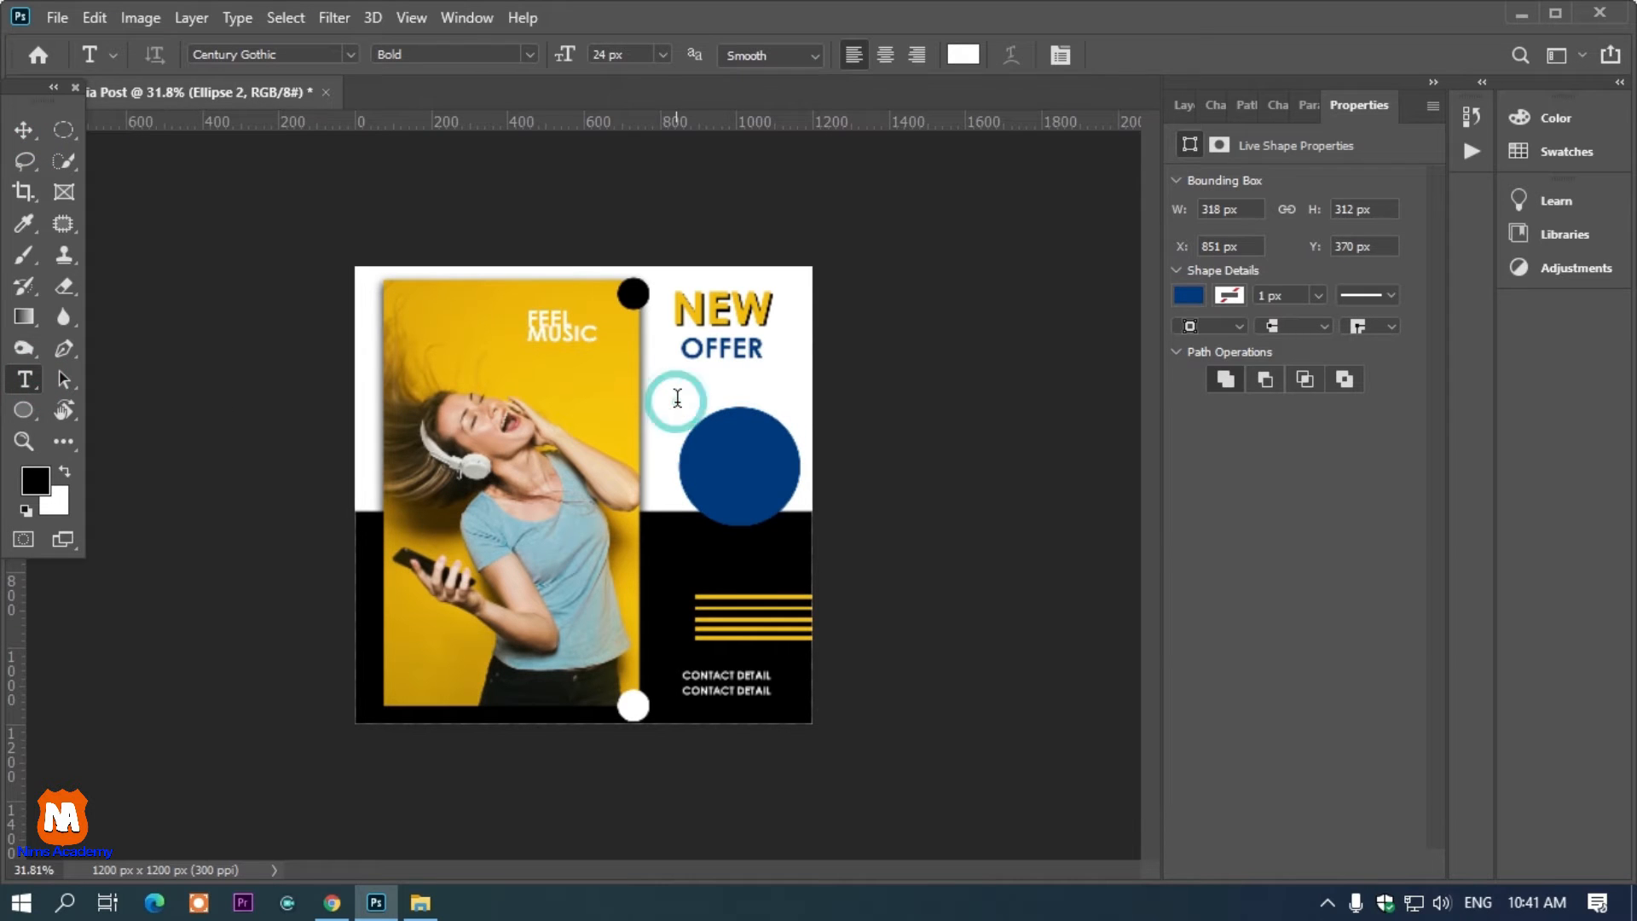
pyautogui.click(678, 398)
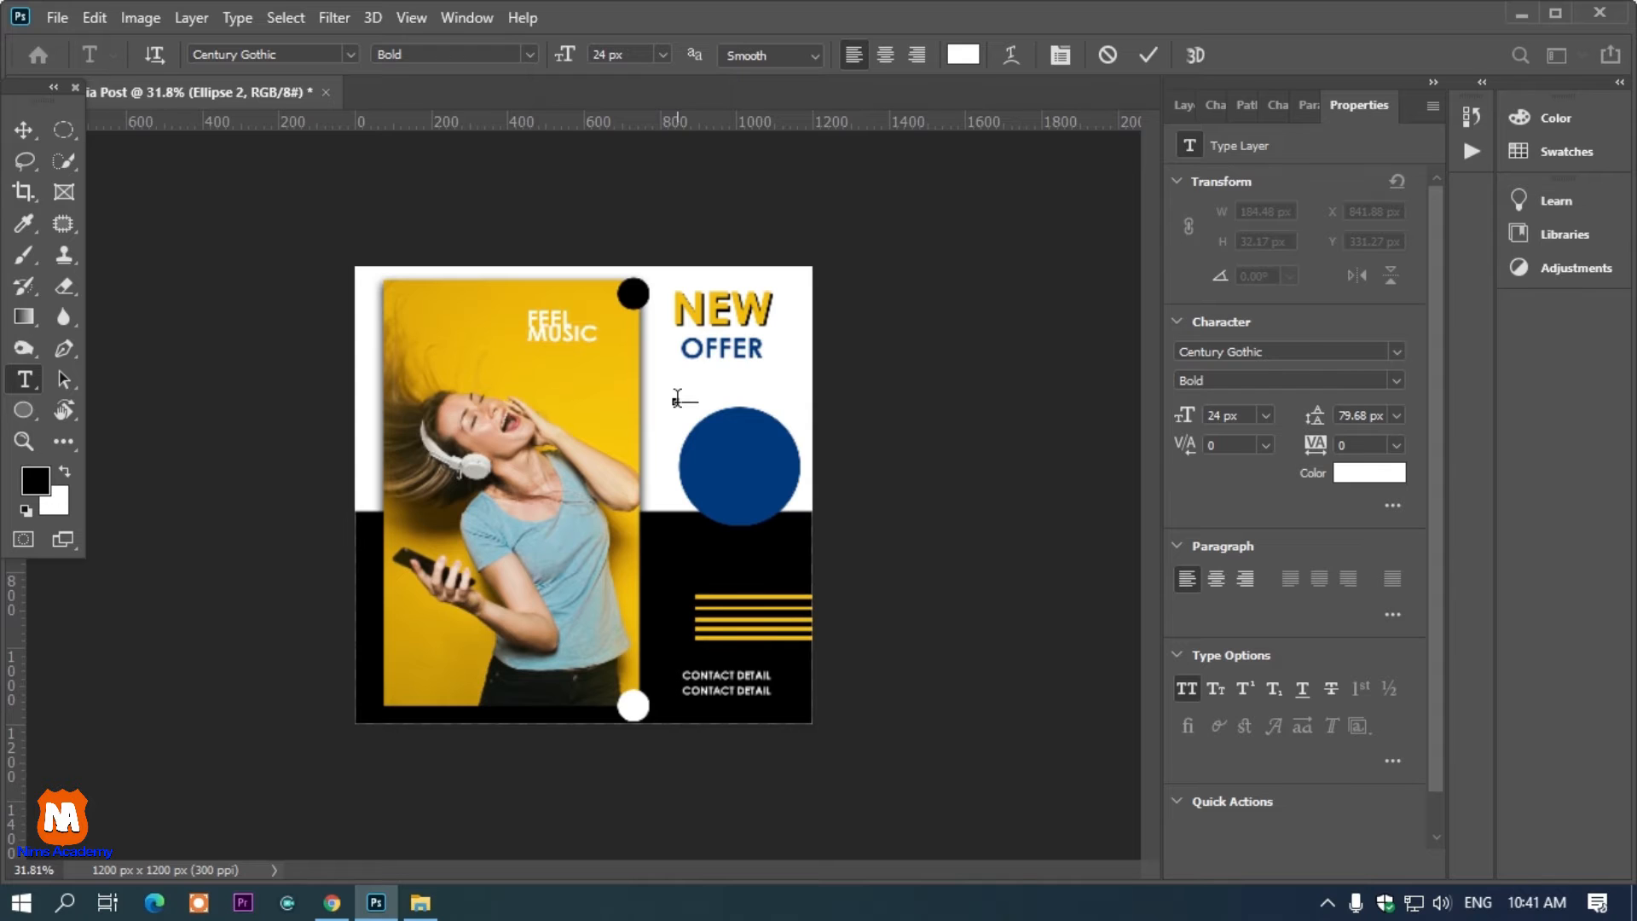
pyautogui.hotkey('ctrl', 'a')
pyautogui.moveTo(563, 60); pyautogui.dragTo(614, 71)
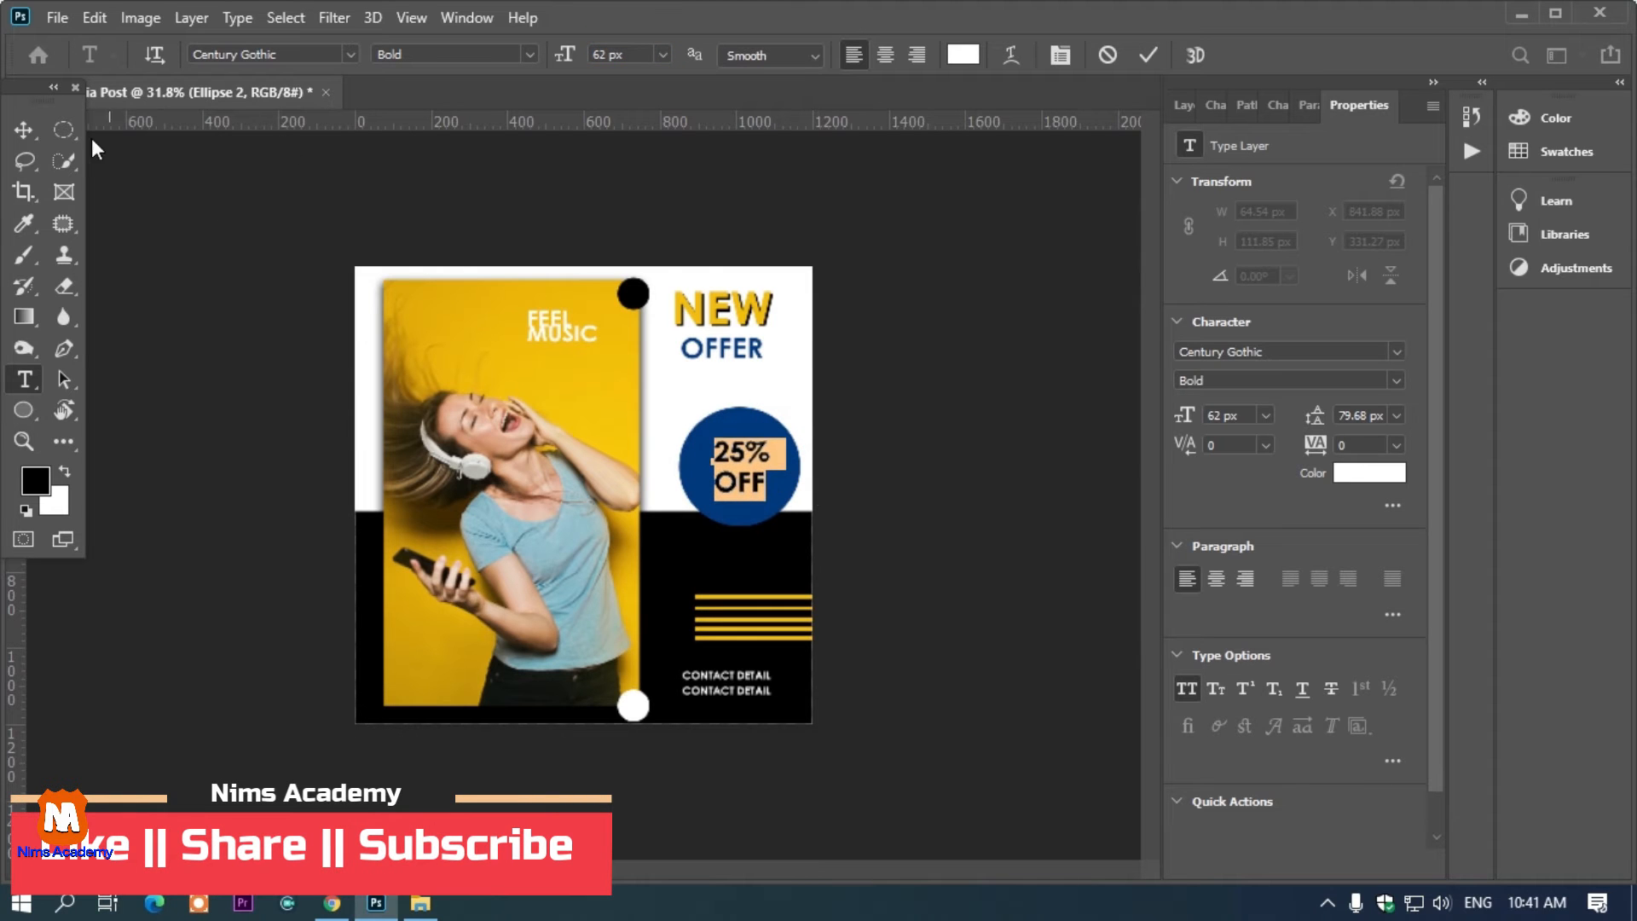
pyautogui.click(23, 131)
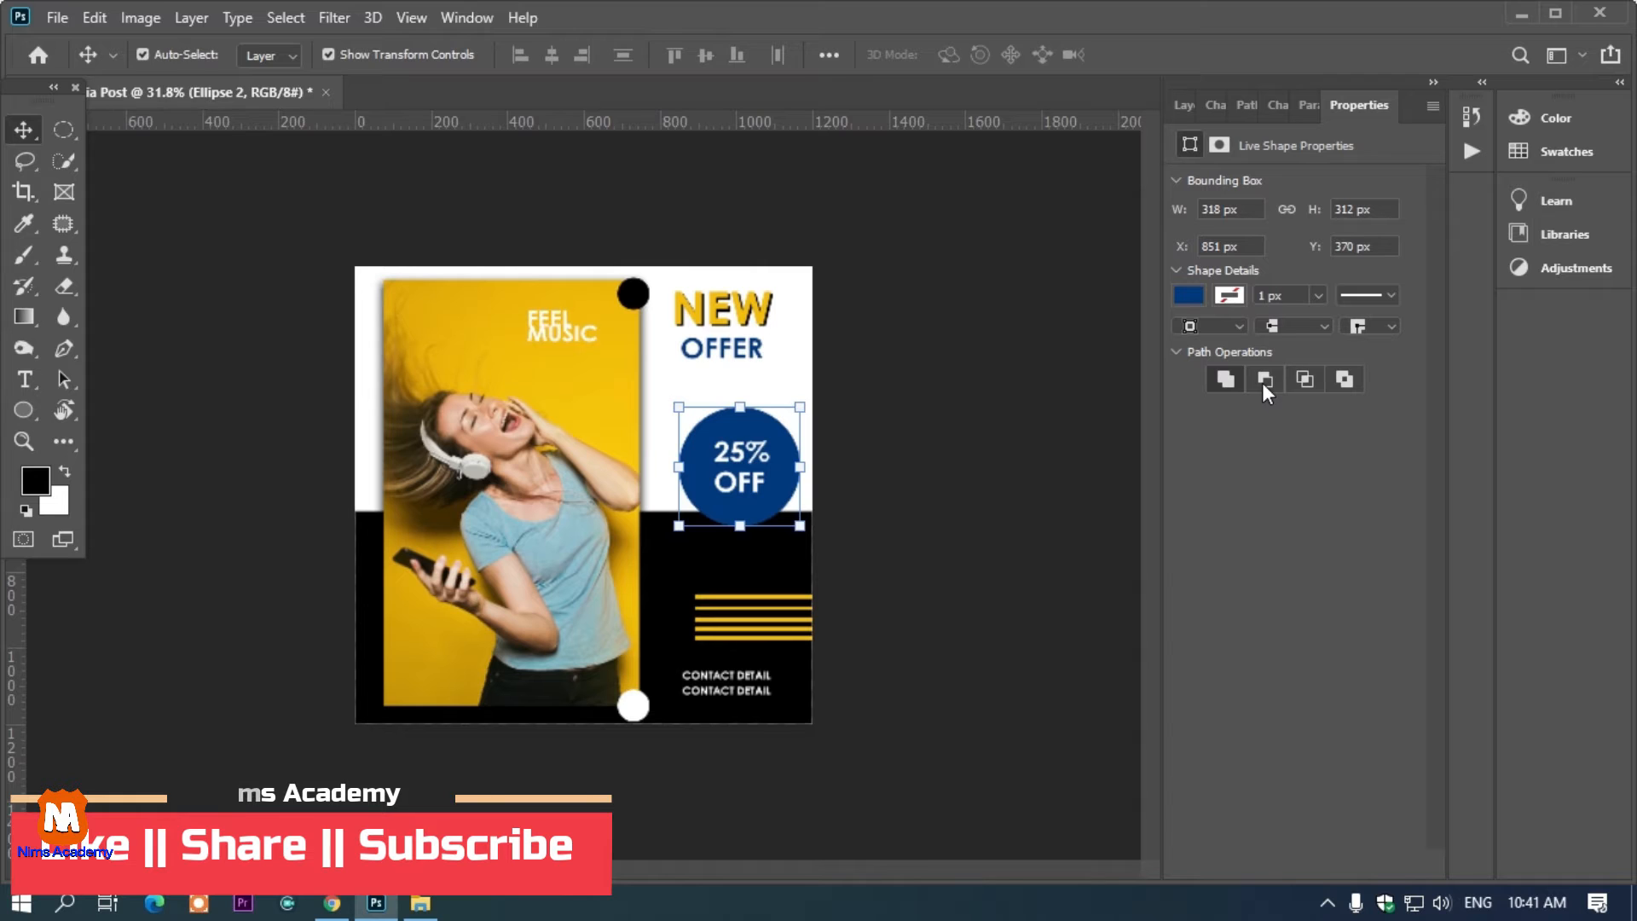
# Change the circle's fill color to yellow
pyautogui.press('u')
pyautogui.click(253, 55)
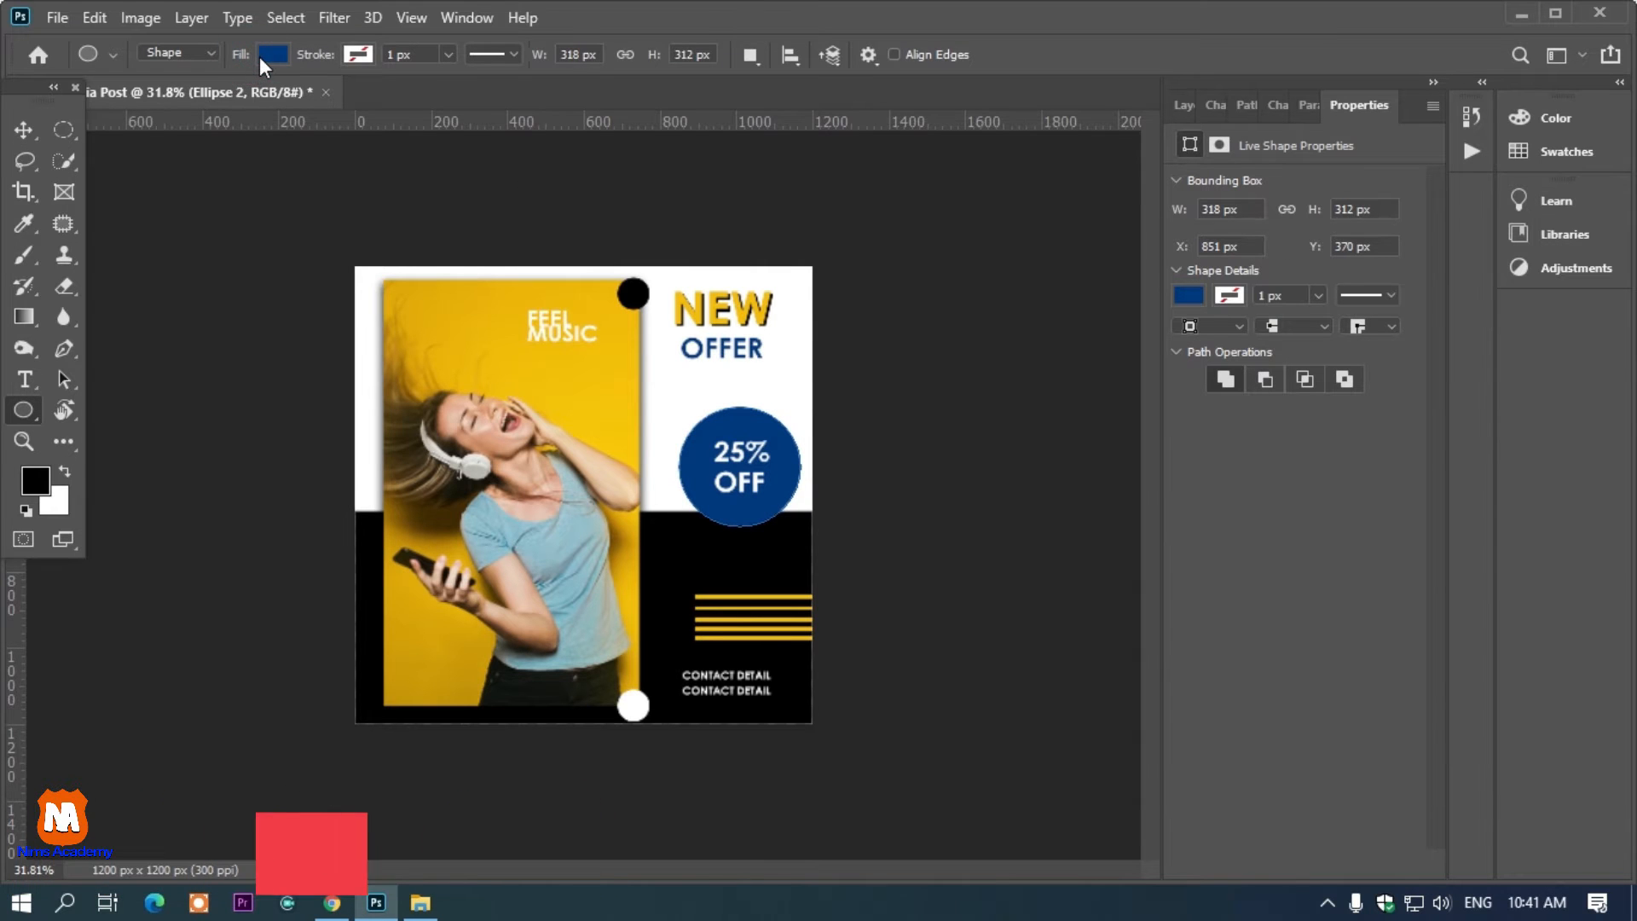
pyautogui.click(124, 181)
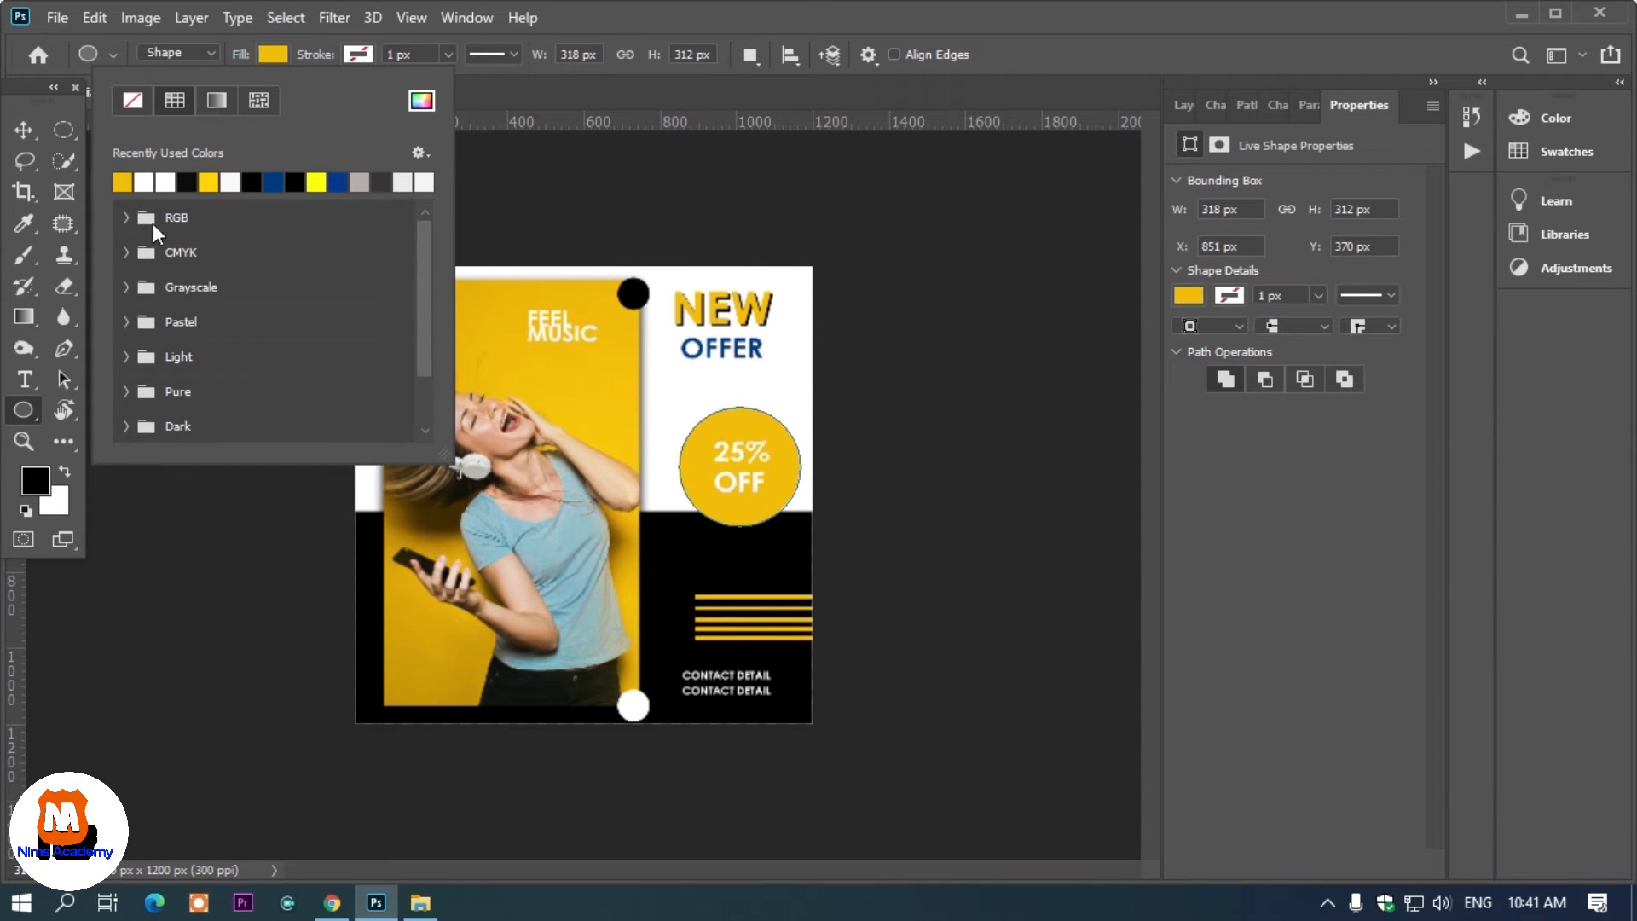
pyautogui.click(24, 130)
pyautogui.click(866, 141)
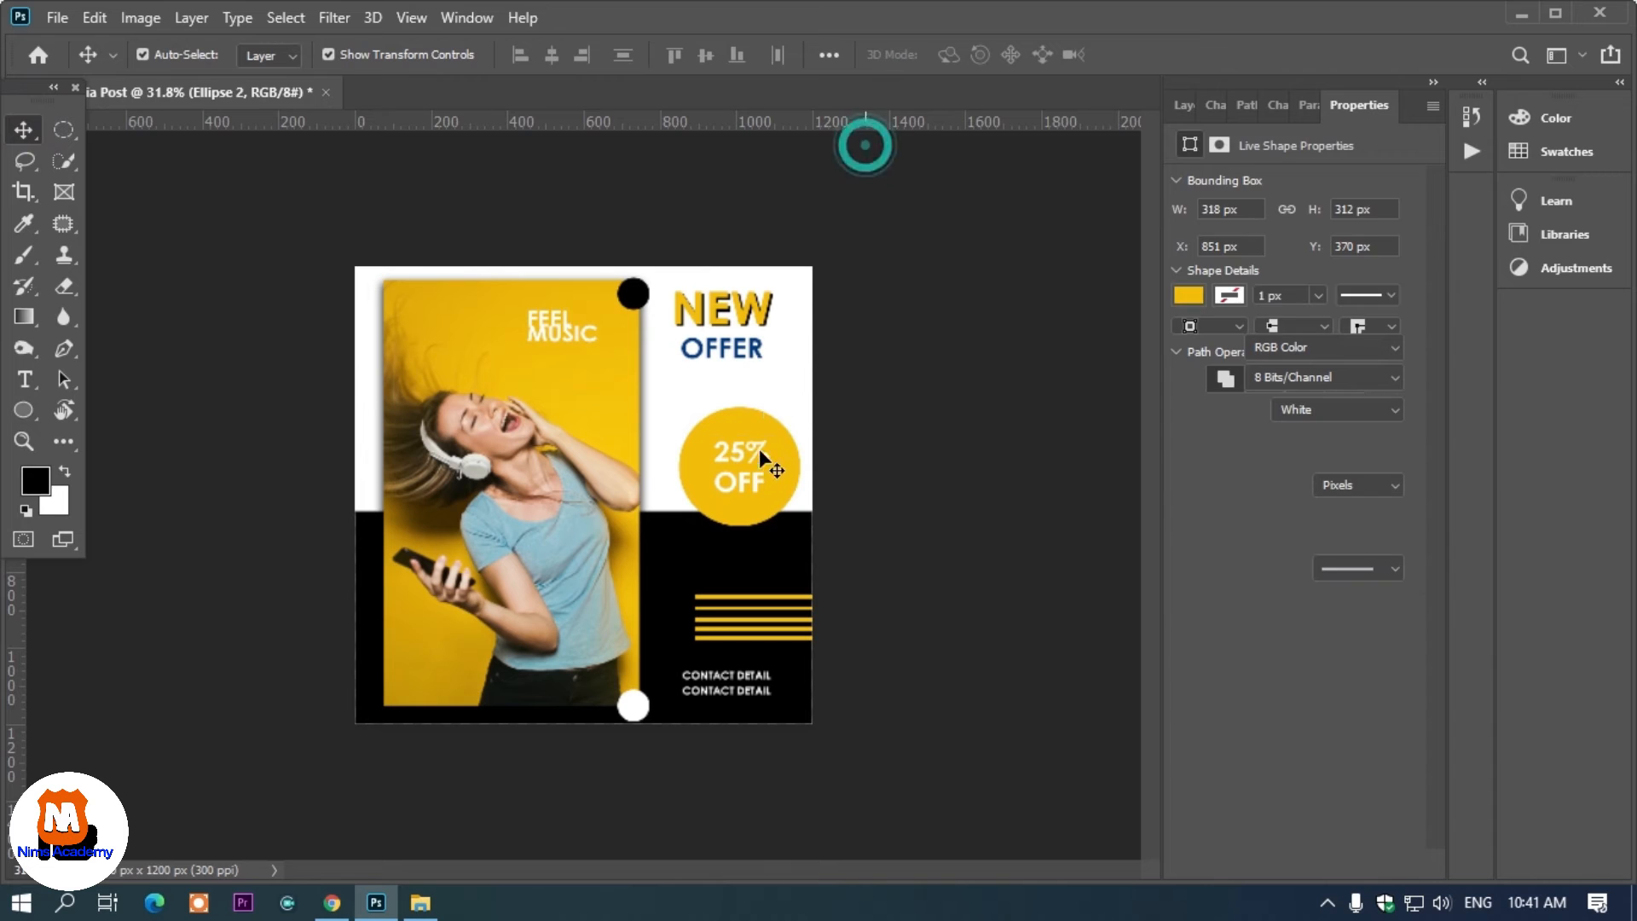
pyautogui.click(759, 467)
# Set the 25% OFF text color to black
pyautogui.press('t')
pyautogui.click(958, 51)
pyautogui.moveTo(979, 390); pyautogui.dragTo(861, 661)
pyautogui.click(1480, 182)
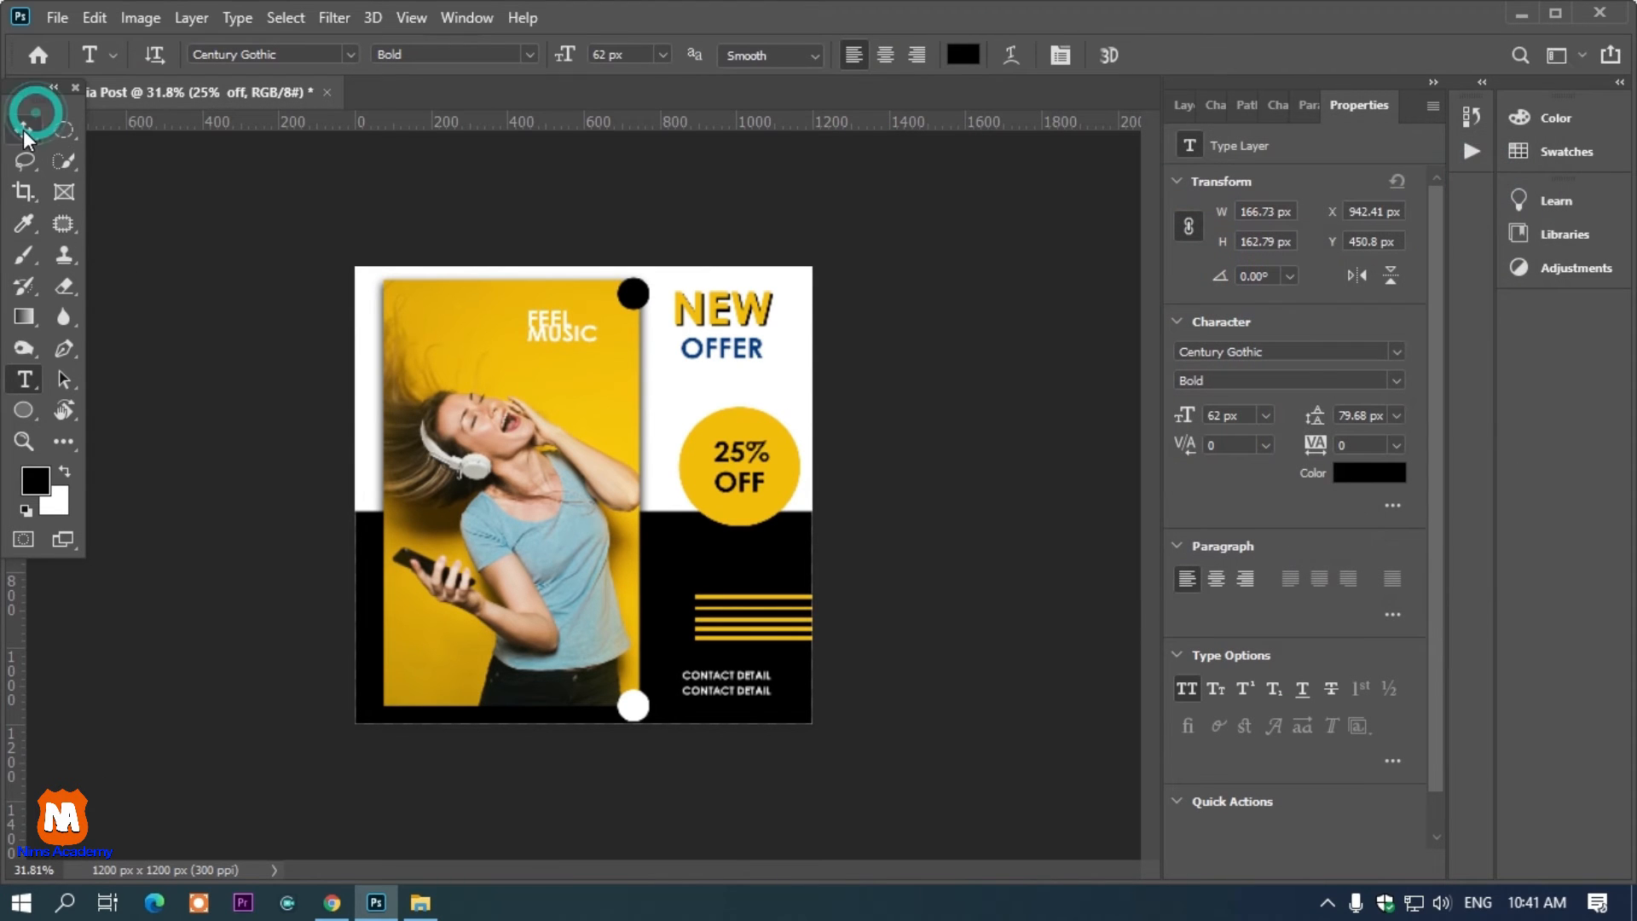
# Add a drop shadow effect to the yellow circle layer
pyautogui.click(23, 130)
pyautogui.click(1042, 294)
pyautogui.click(759, 430)
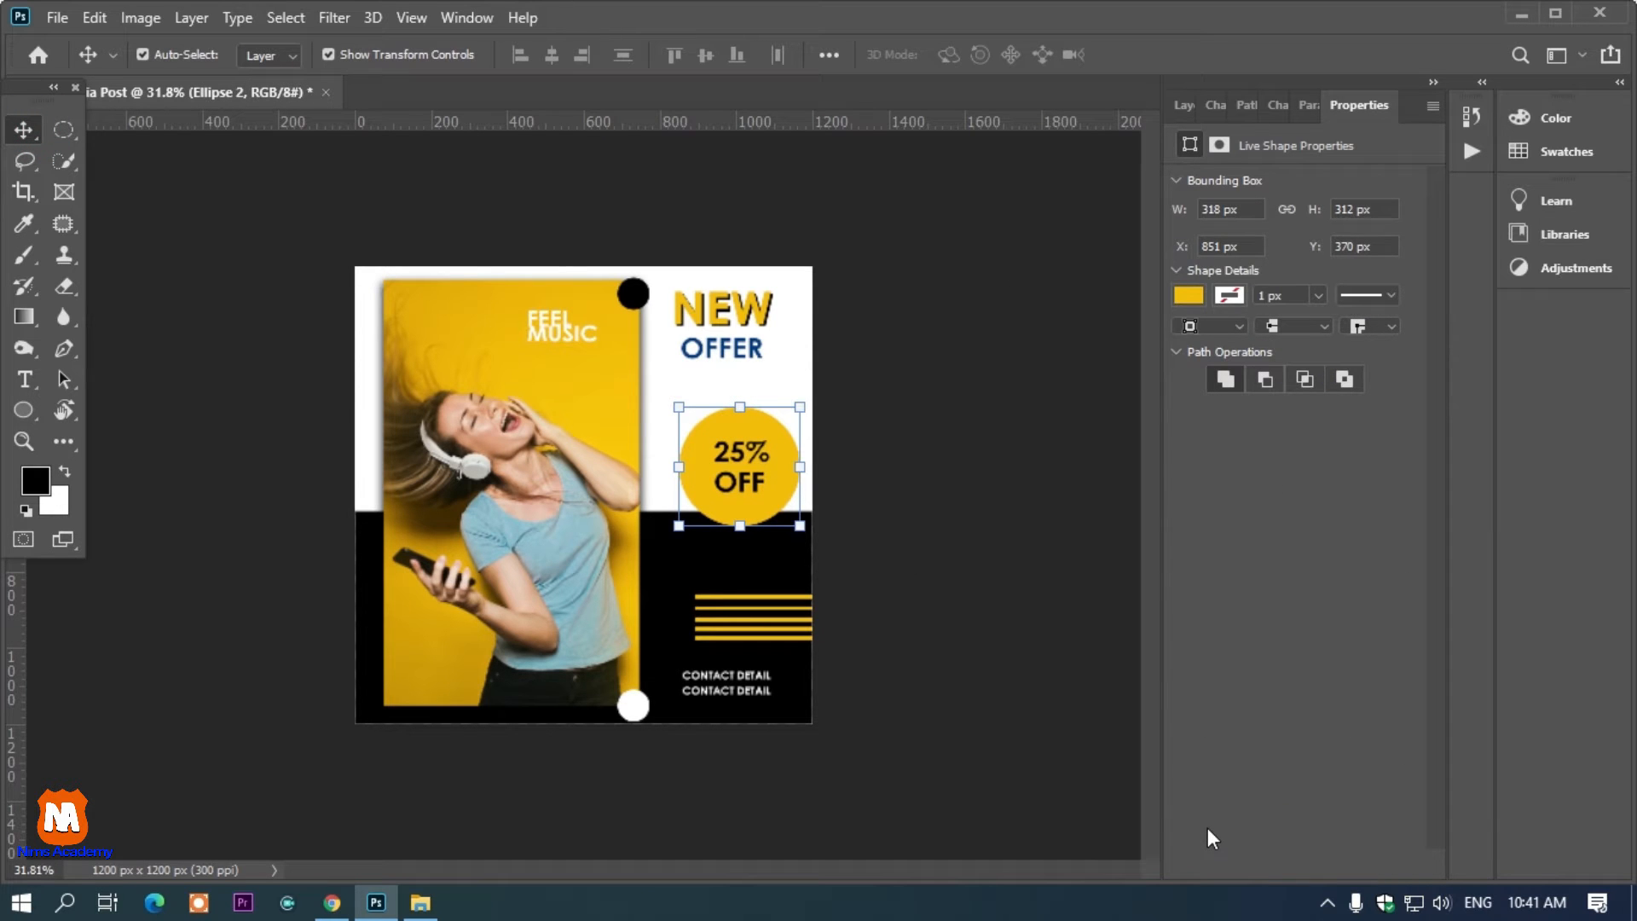
pyautogui.press('F7')
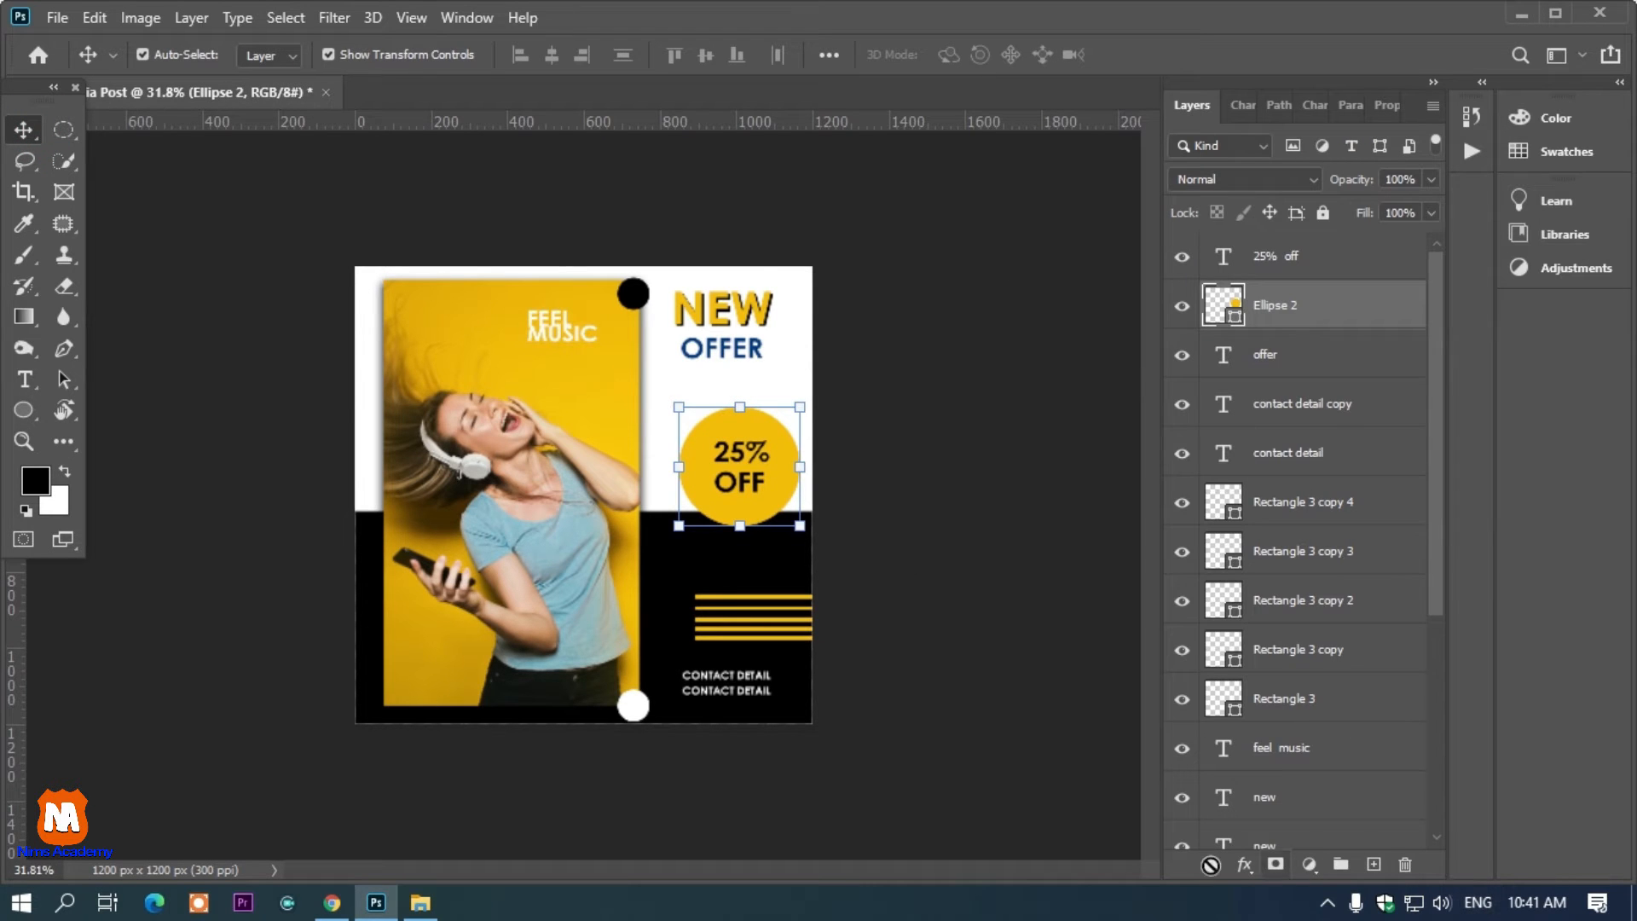
pyautogui.click(1238, 869)
pyautogui.click(1265, 858)
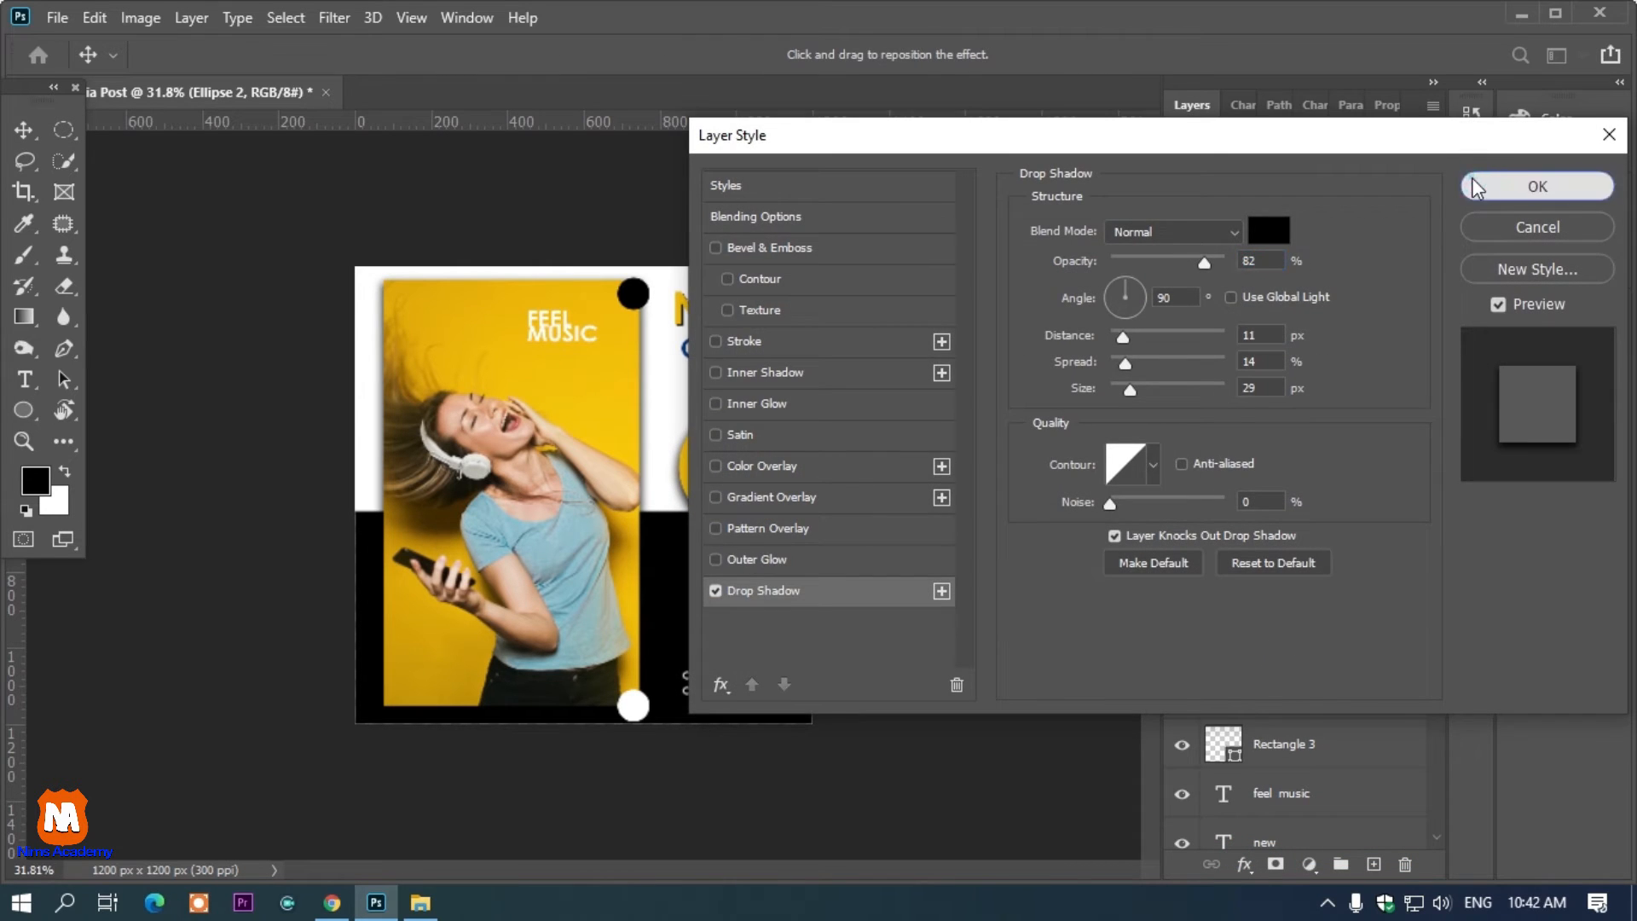
pyautogui.click(1472, 181)
# Create a new 1200 × 1200 px document at 300 ppi with a white background
pyautogui.hotkey('ctrl', '-')
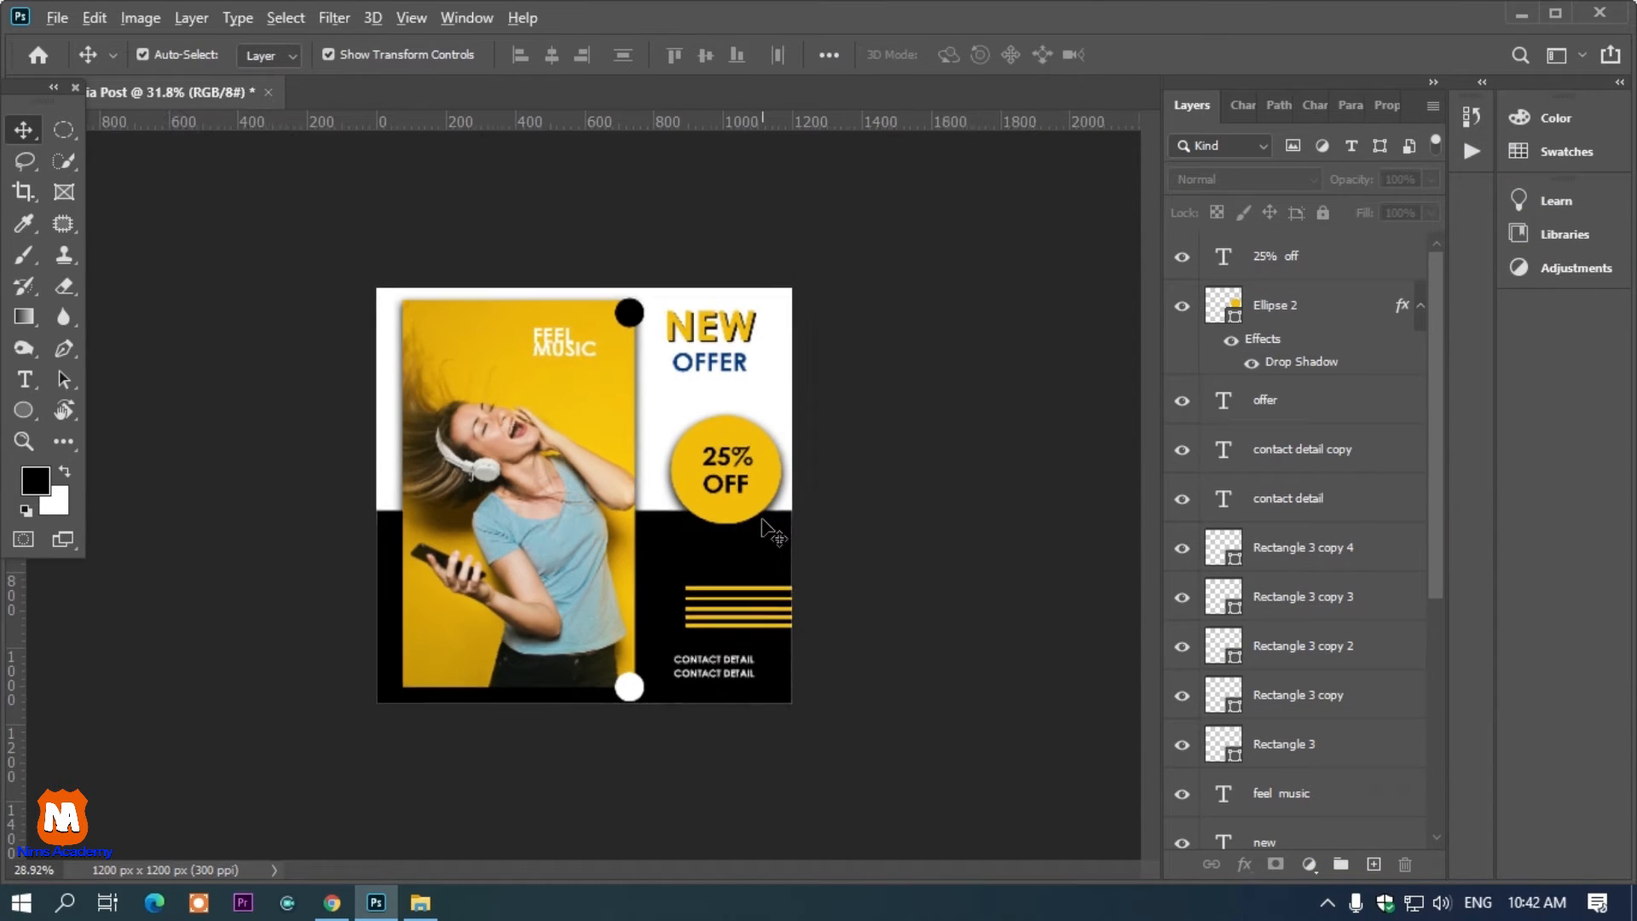
pyautogui.scroll(-1, 766, 531)
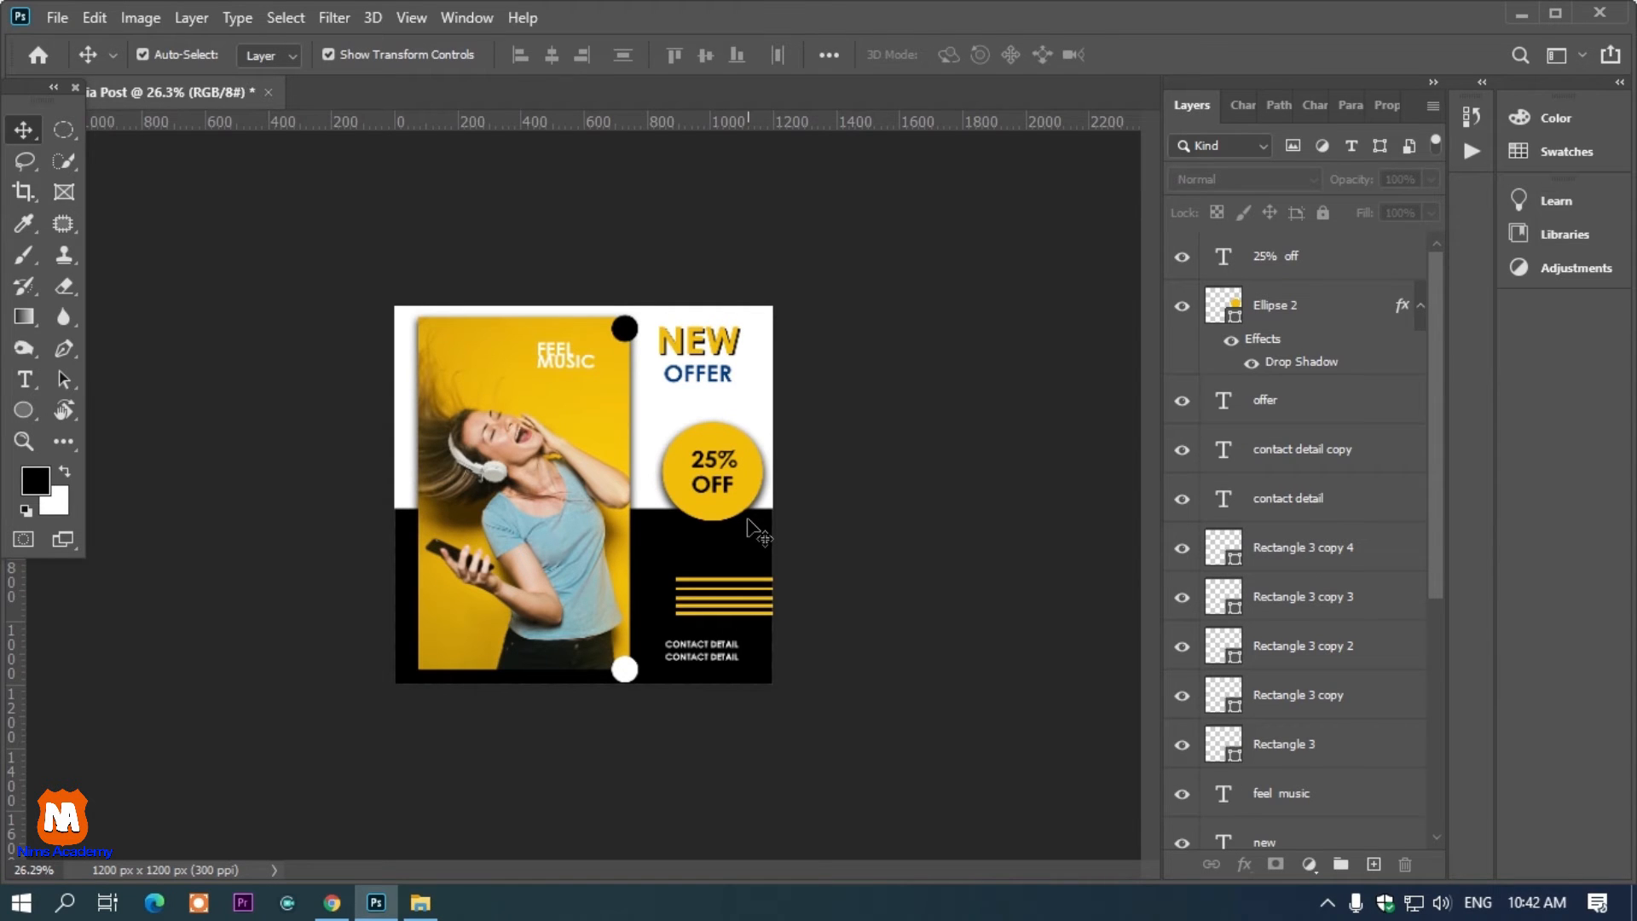
pyautogui.hotkey('ctrl', 'n')
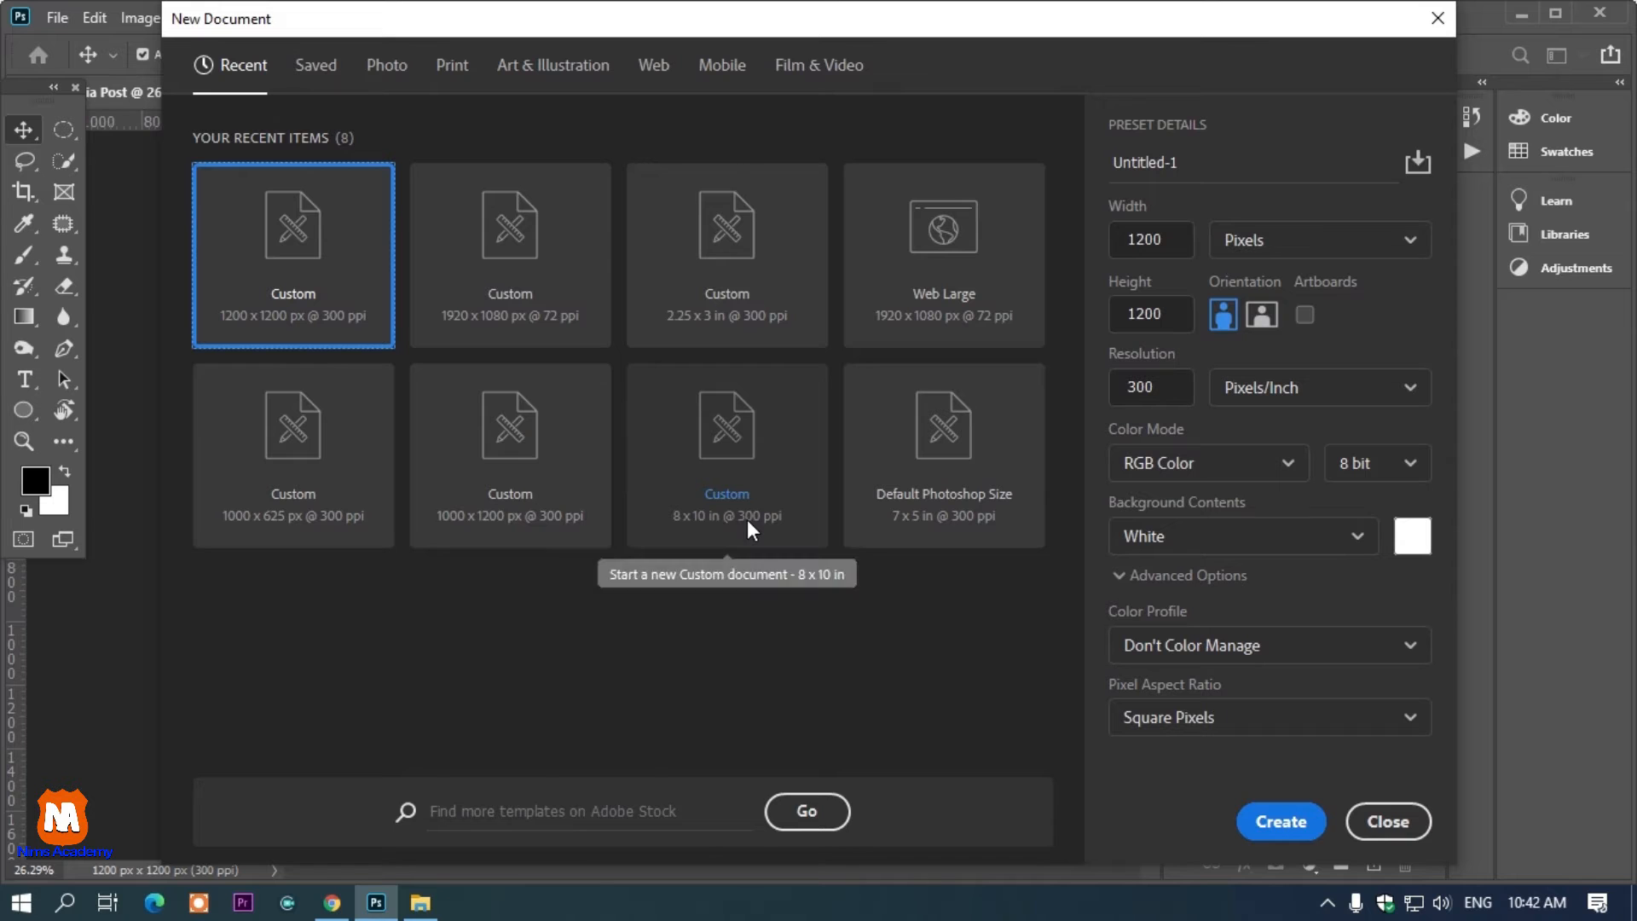
pyautogui.click(1280, 822)
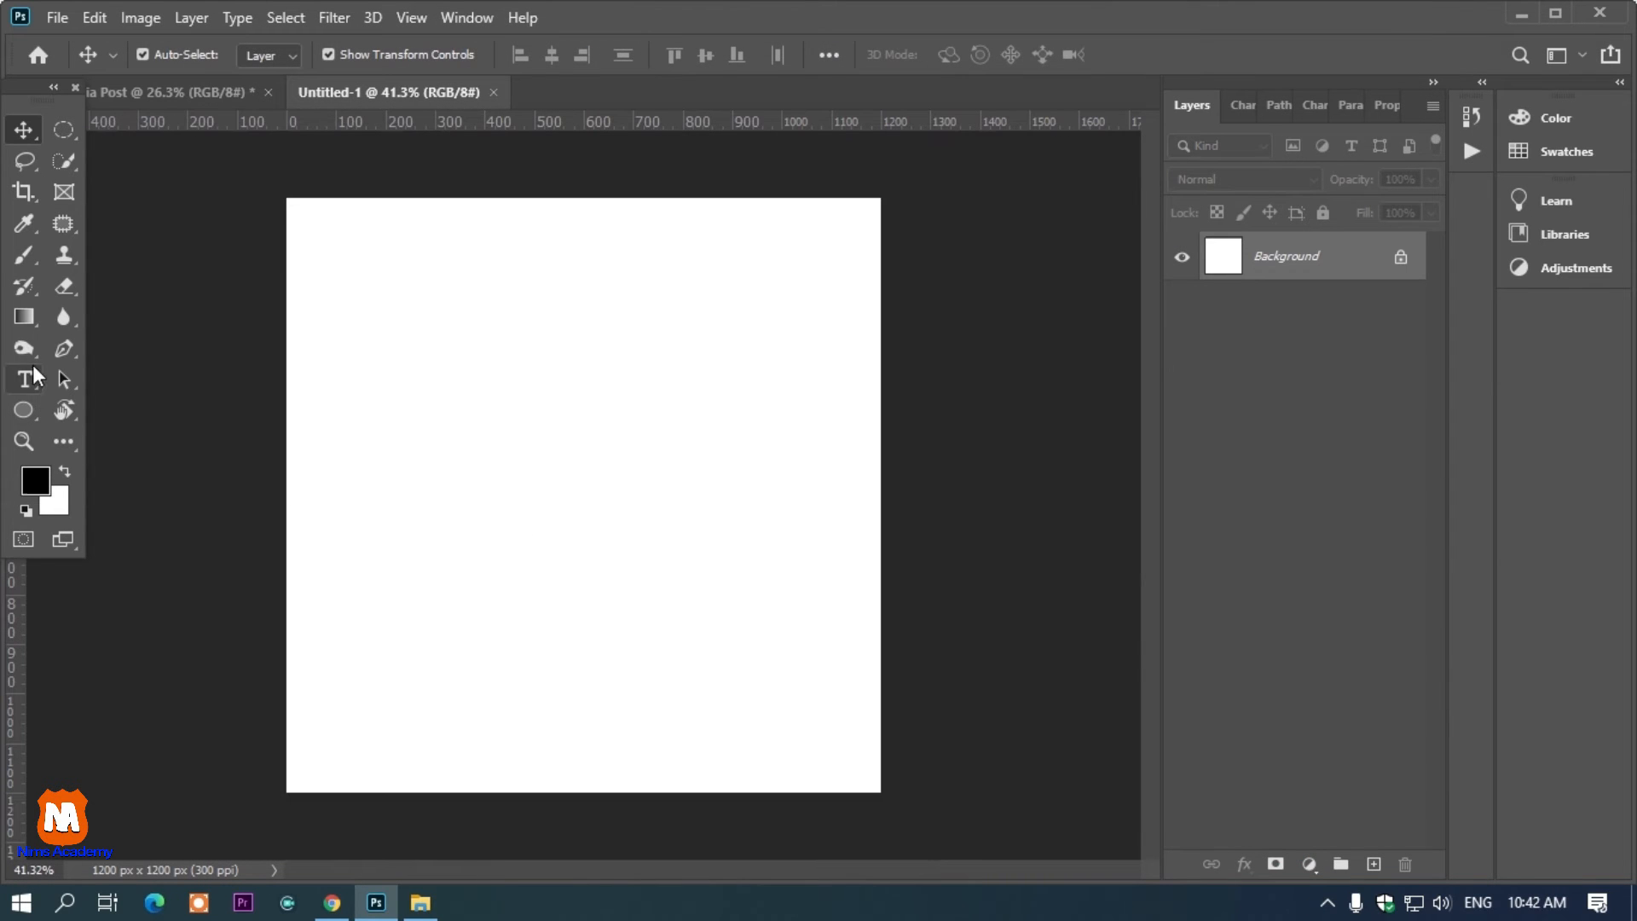
# Draw a rectangle covering the entire new canvas
pyautogui.rightClick(21, 408)
pyautogui.click(106, 411)
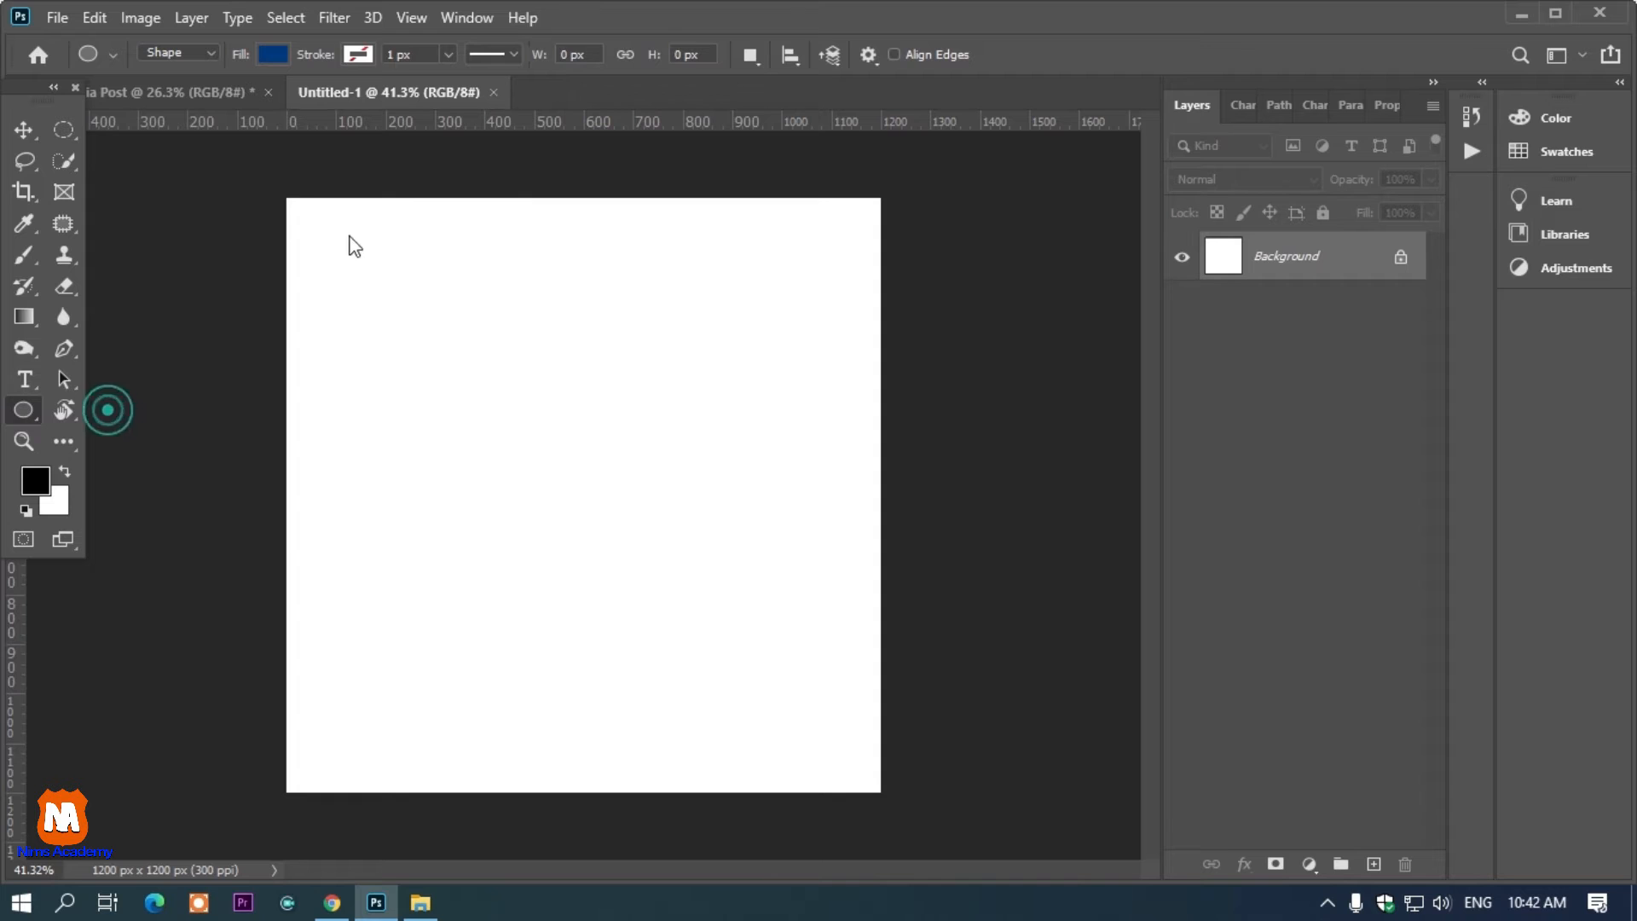
pyautogui.moveTo(264, 177); pyautogui.dragTo(895, 807)
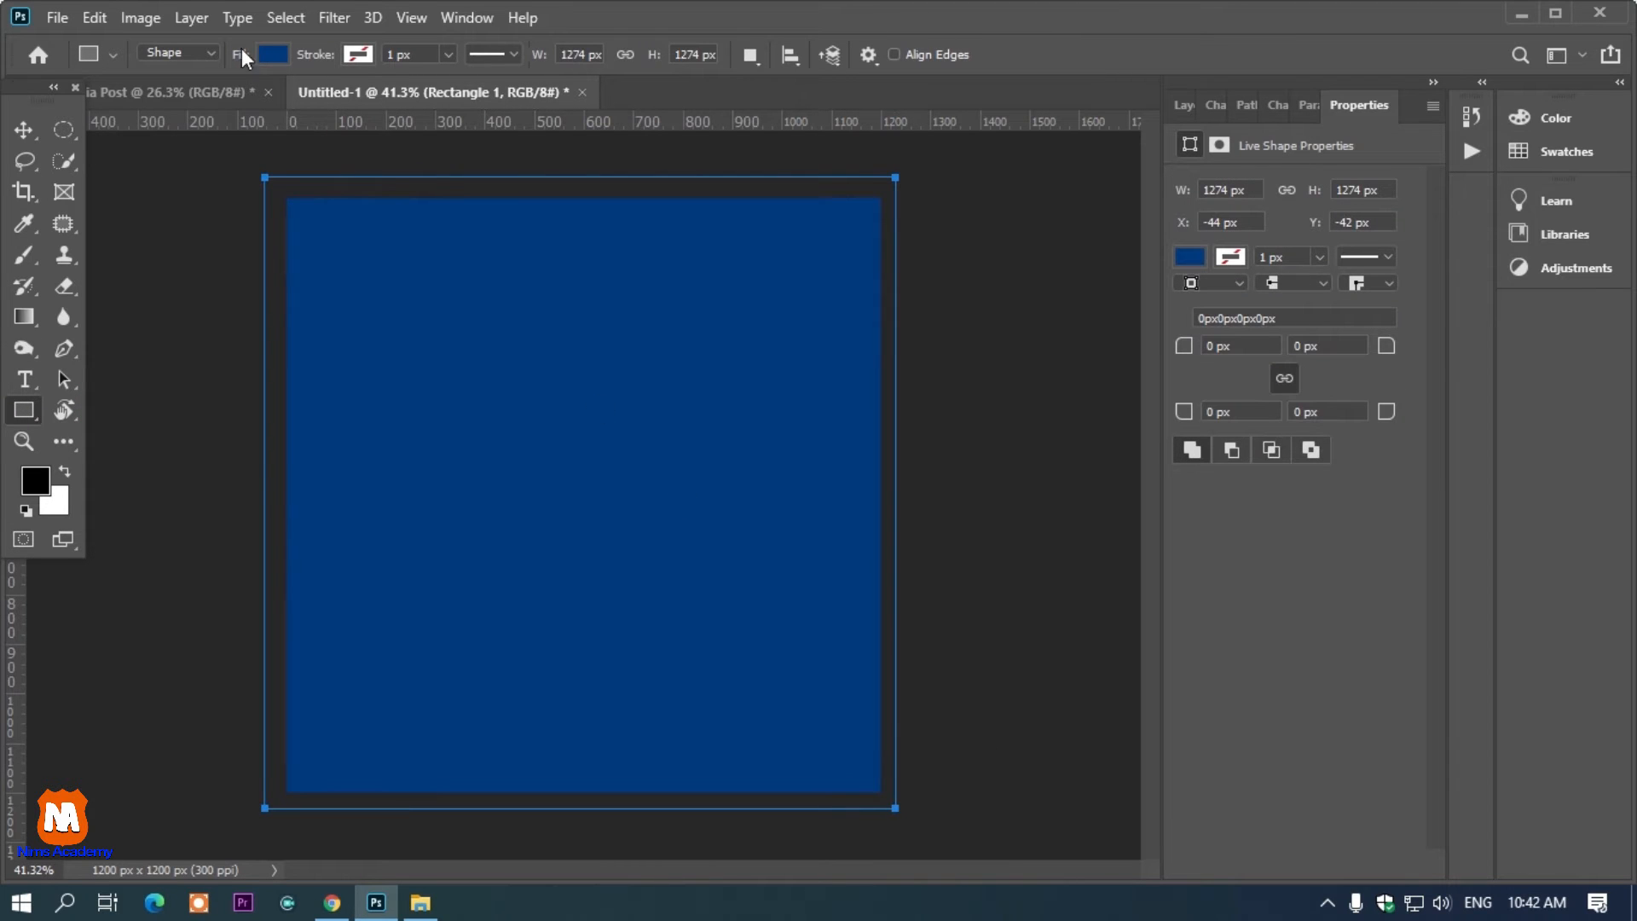
# Set the rectangle's fill color to dark red c40000
pyautogui.click(274, 54)
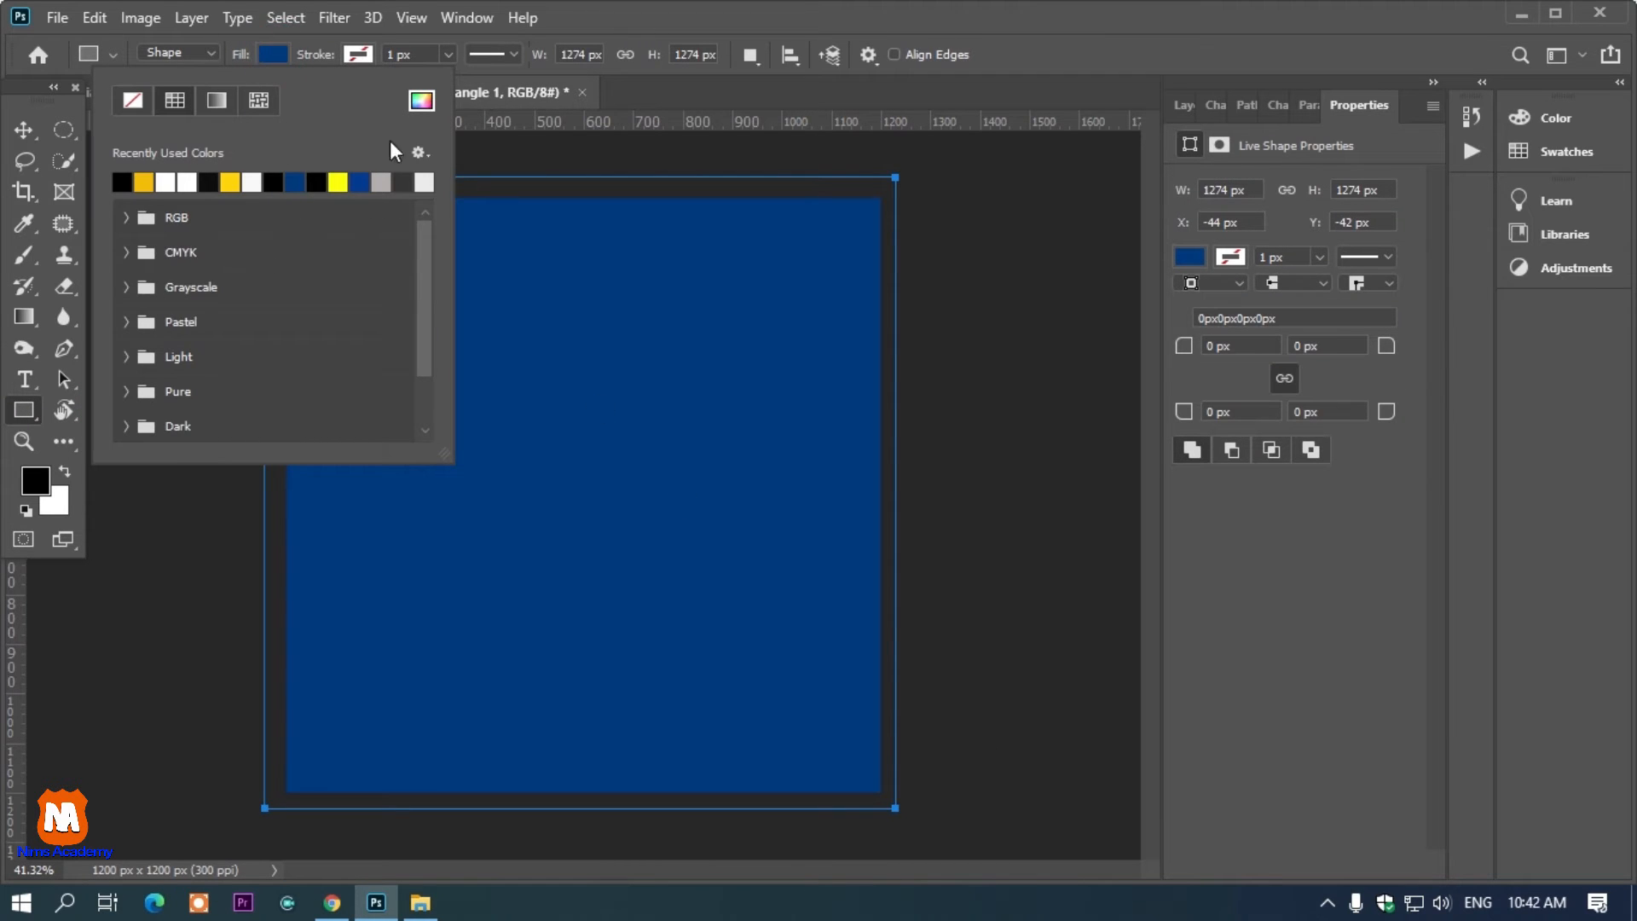
pyautogui.click(125, 218)
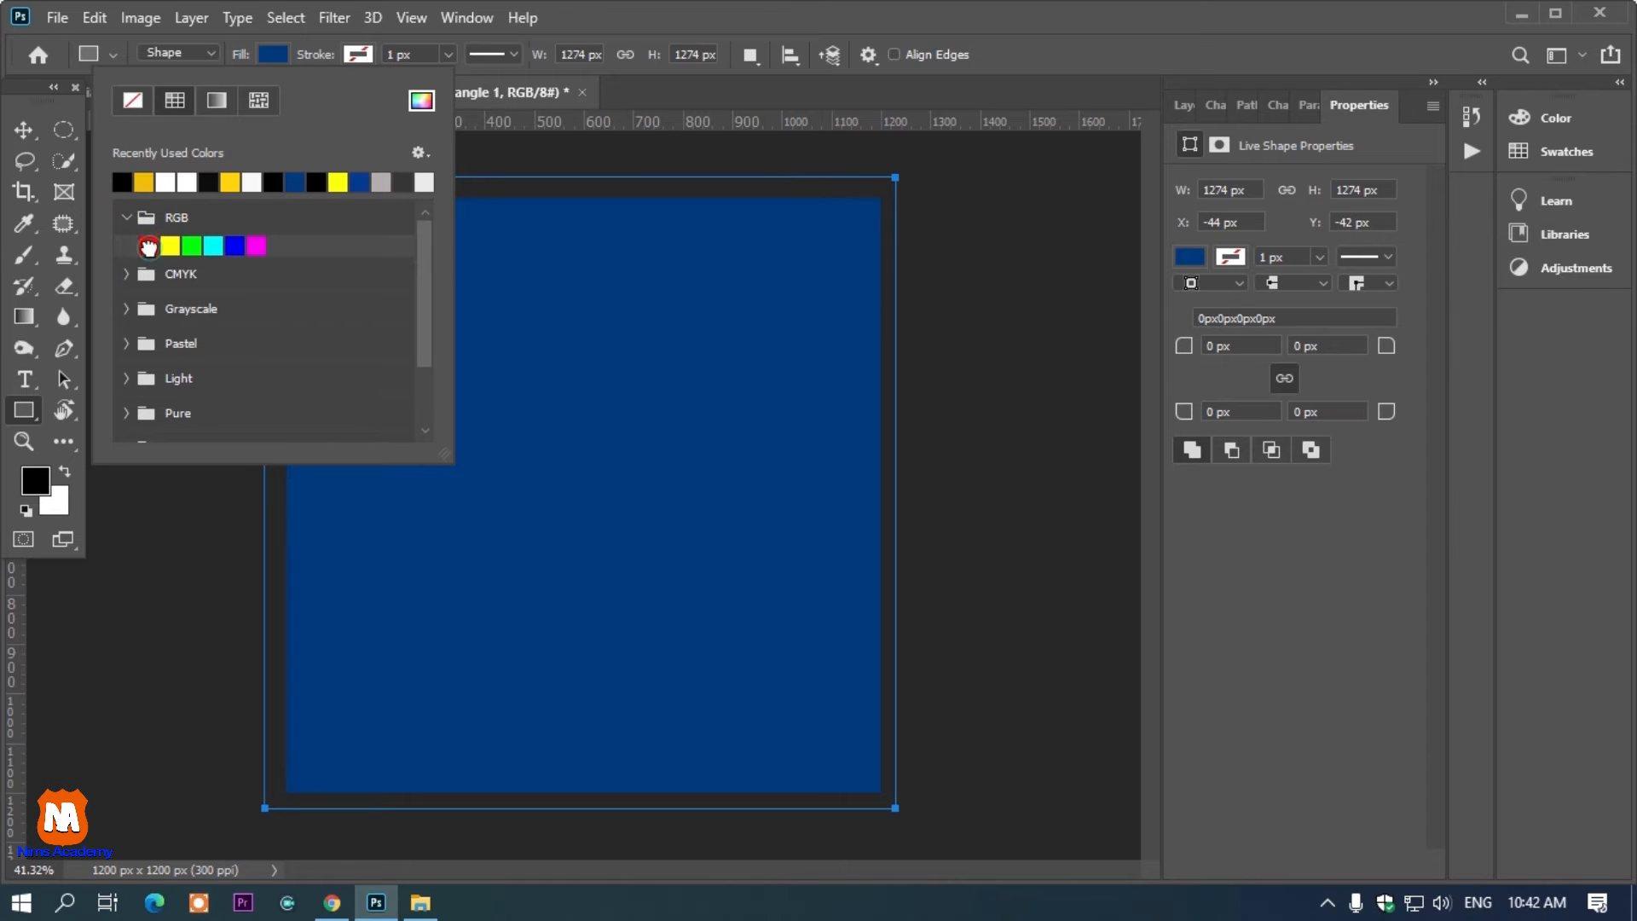
pyautogui.click(149, 245)
pyautogui.click(267, 52)
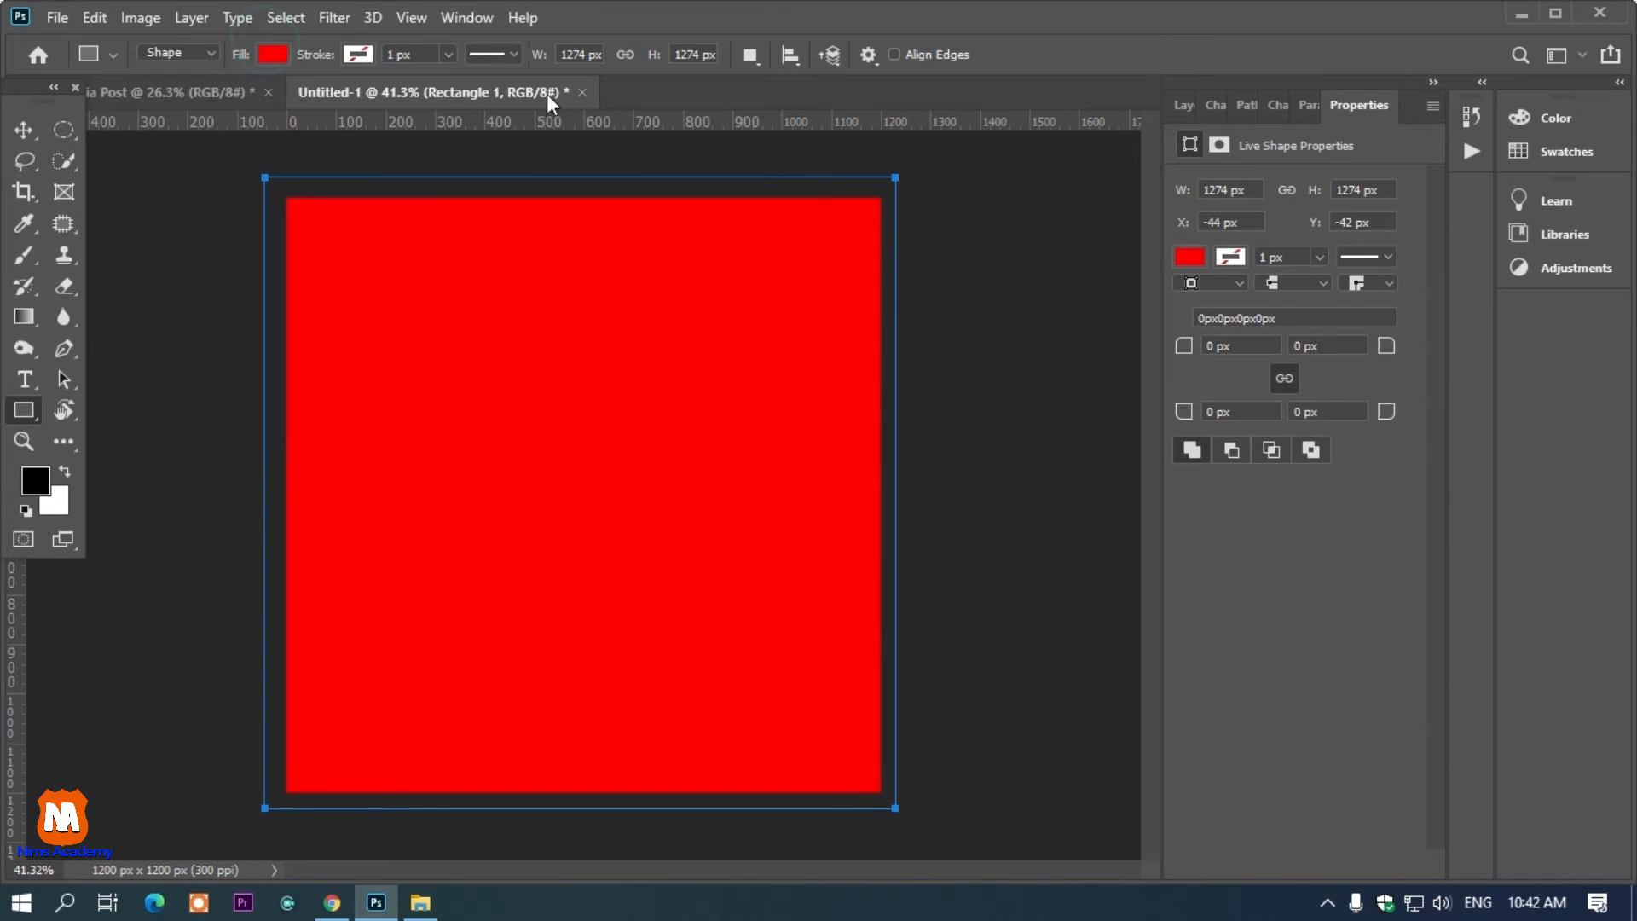
pyautogui.click(266, 54)
pyautogui.click(422, 101)
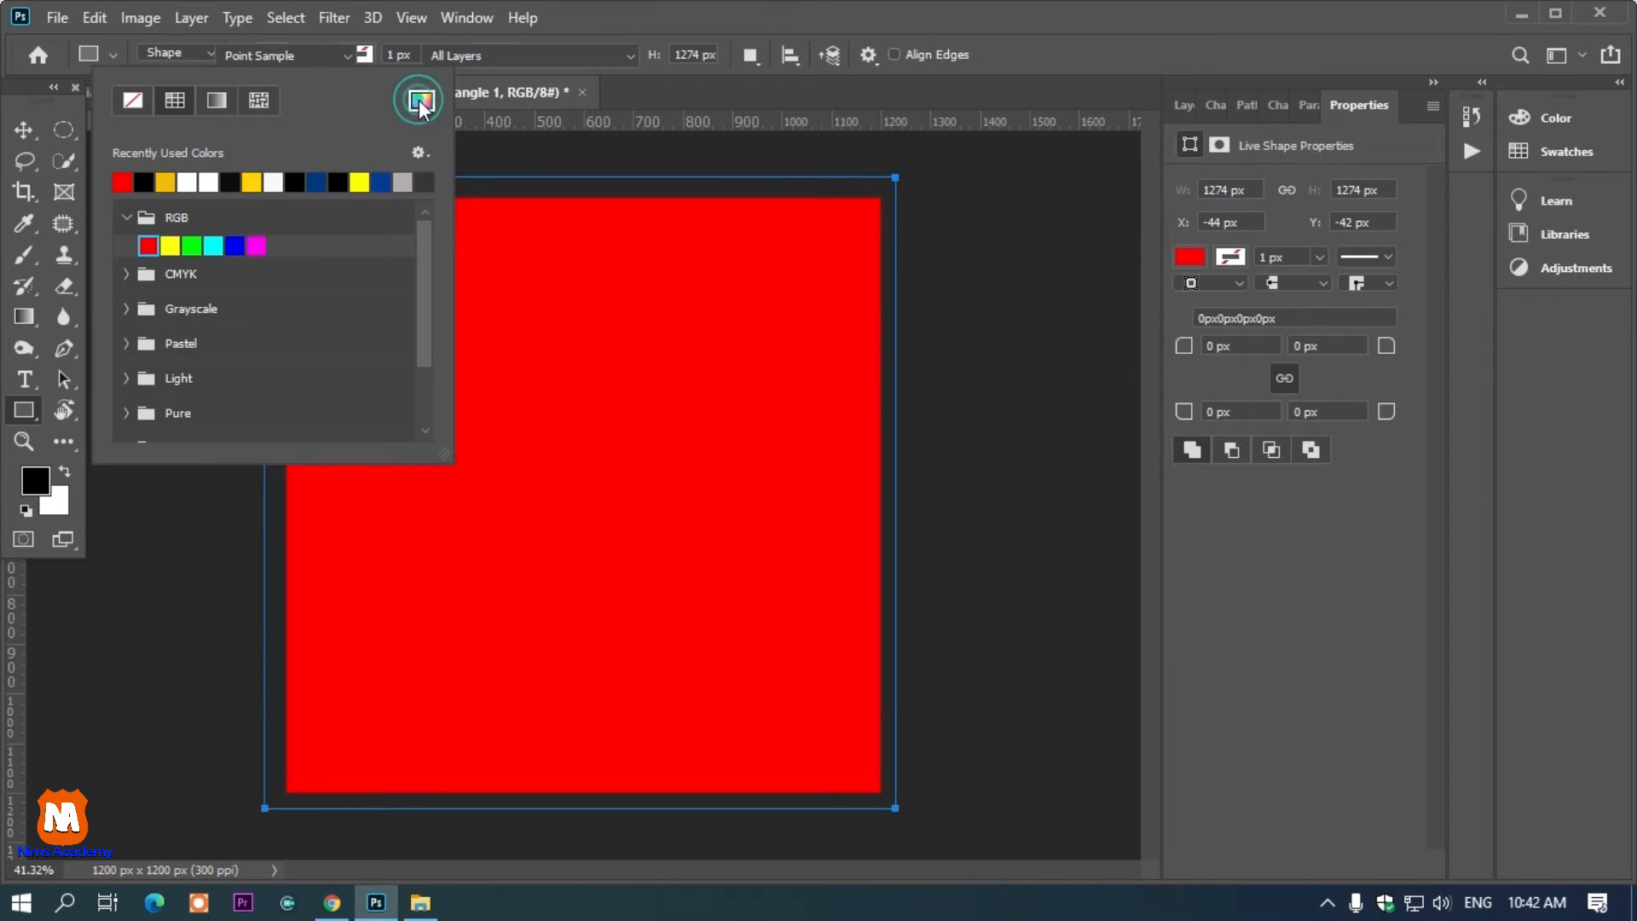
pyautogui.moveTo(1227, 223); pyautogui.dragTo(1230, 266)
pyautogui.click(1466, 189)
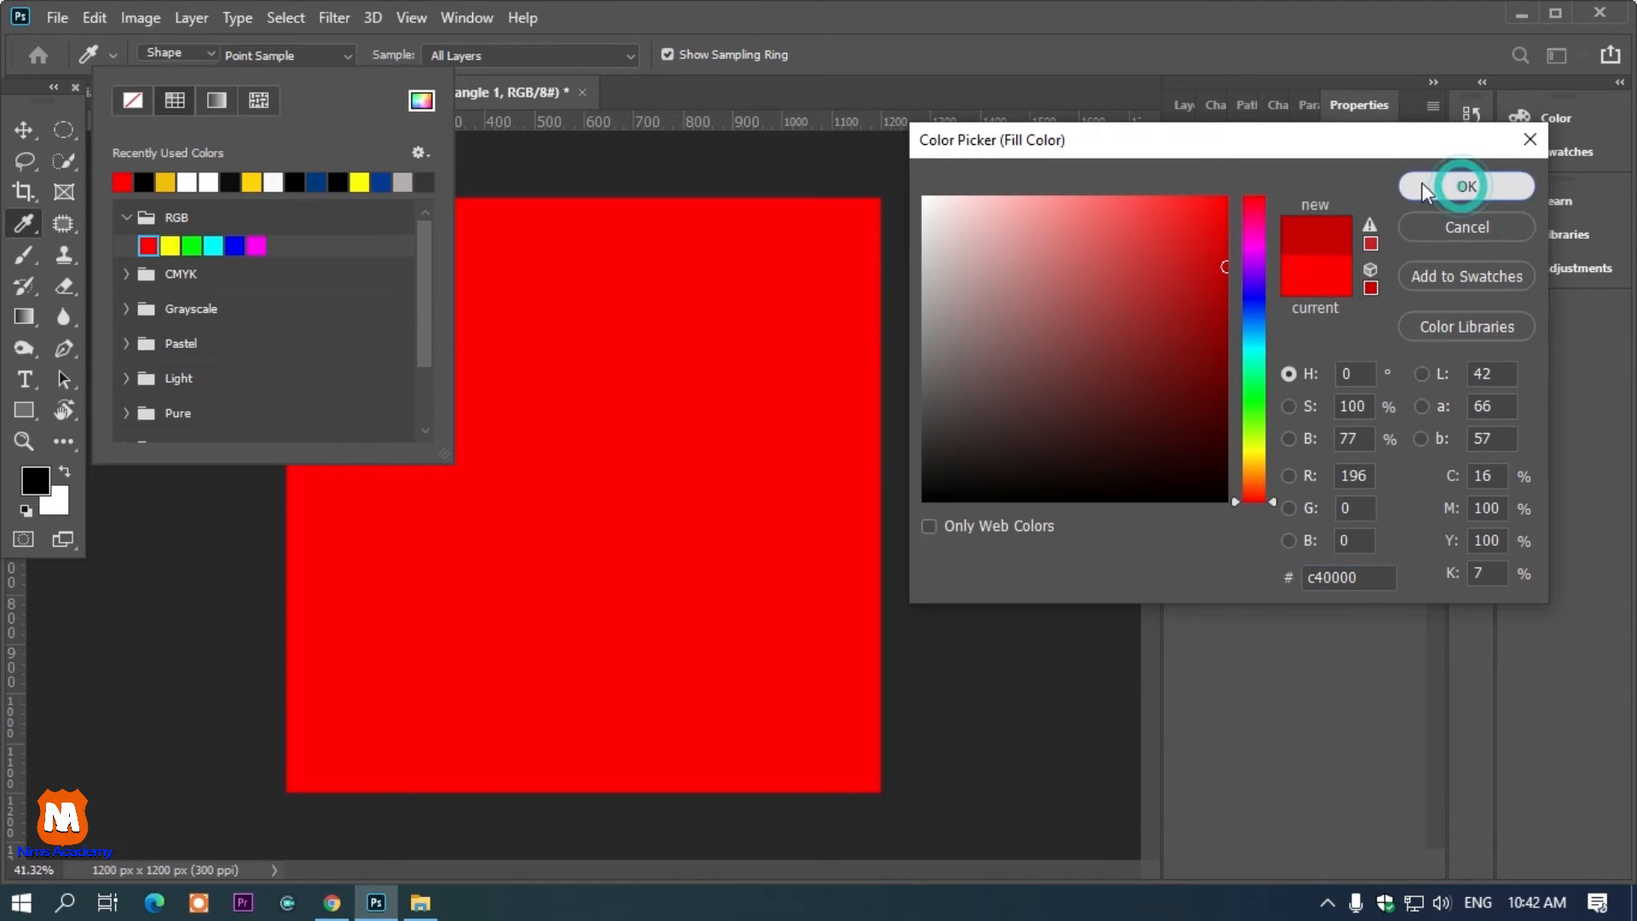
# Duplicate the red rectangle and move the copy toward the canvas's upper-right corner
pyautogui.click(30, 130)
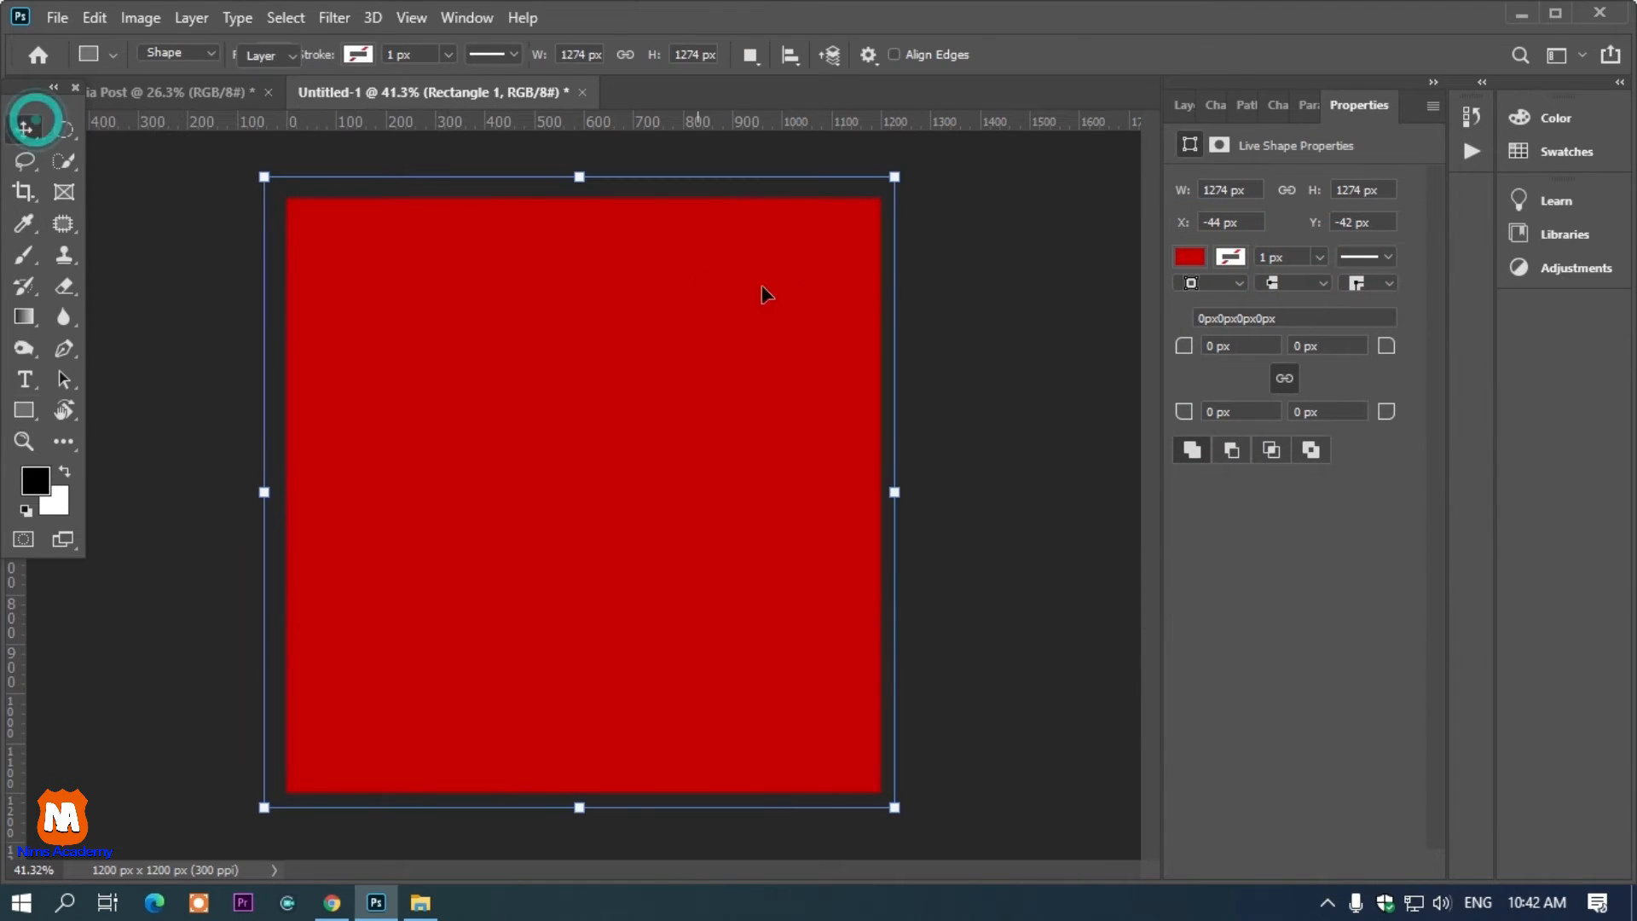
pyautogui.click(1055, 300)
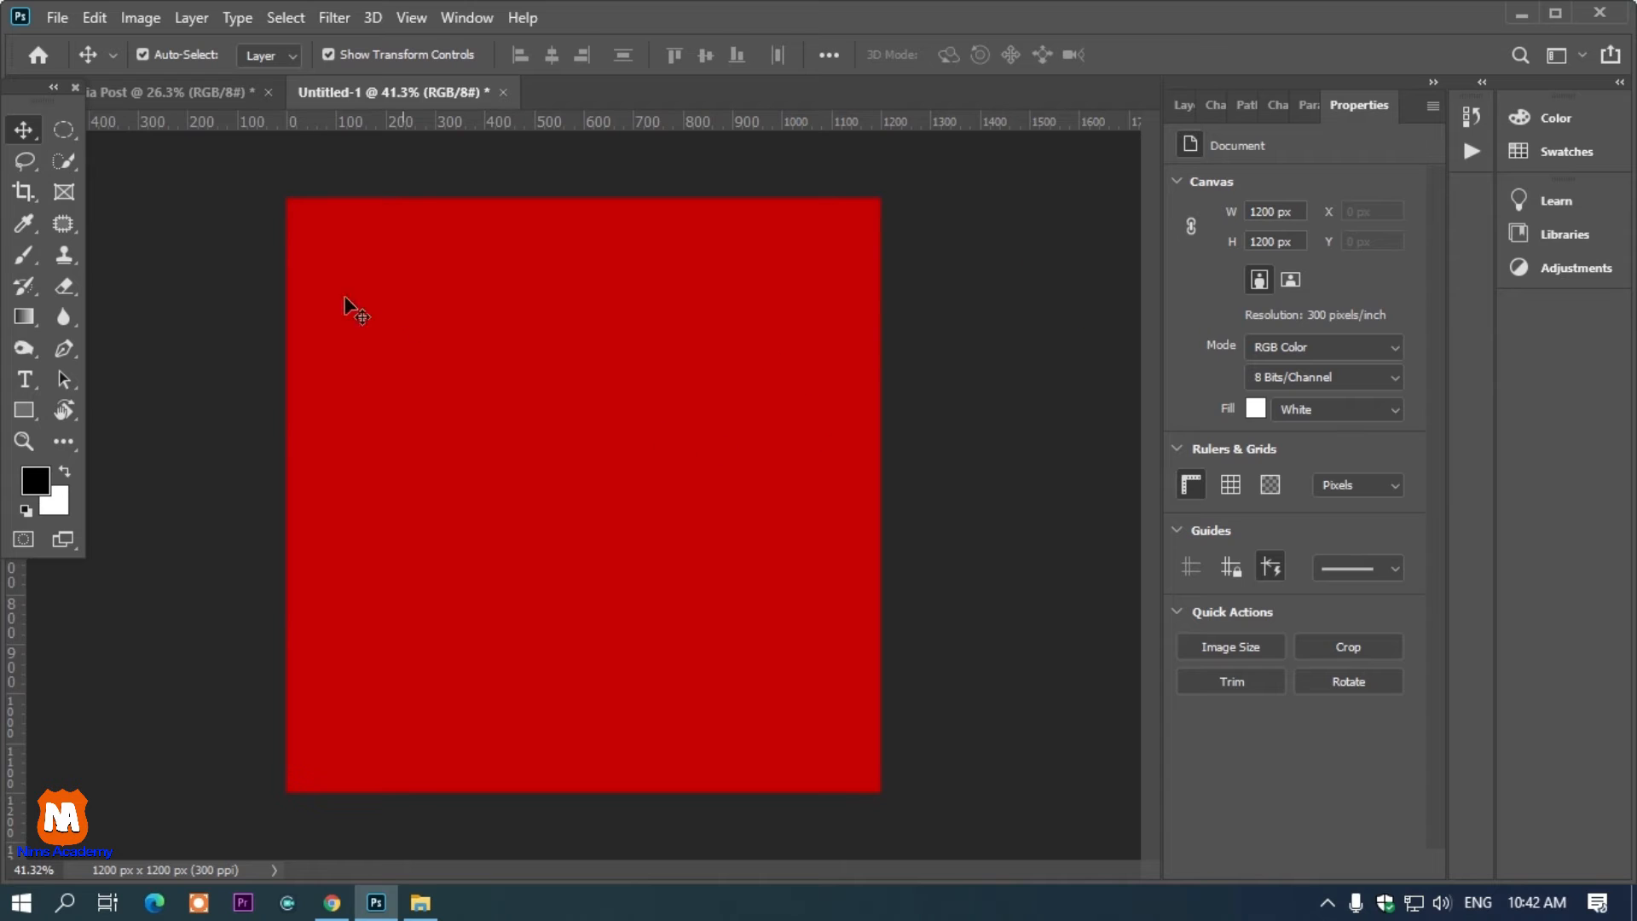
pyautogui.click(422, 358)
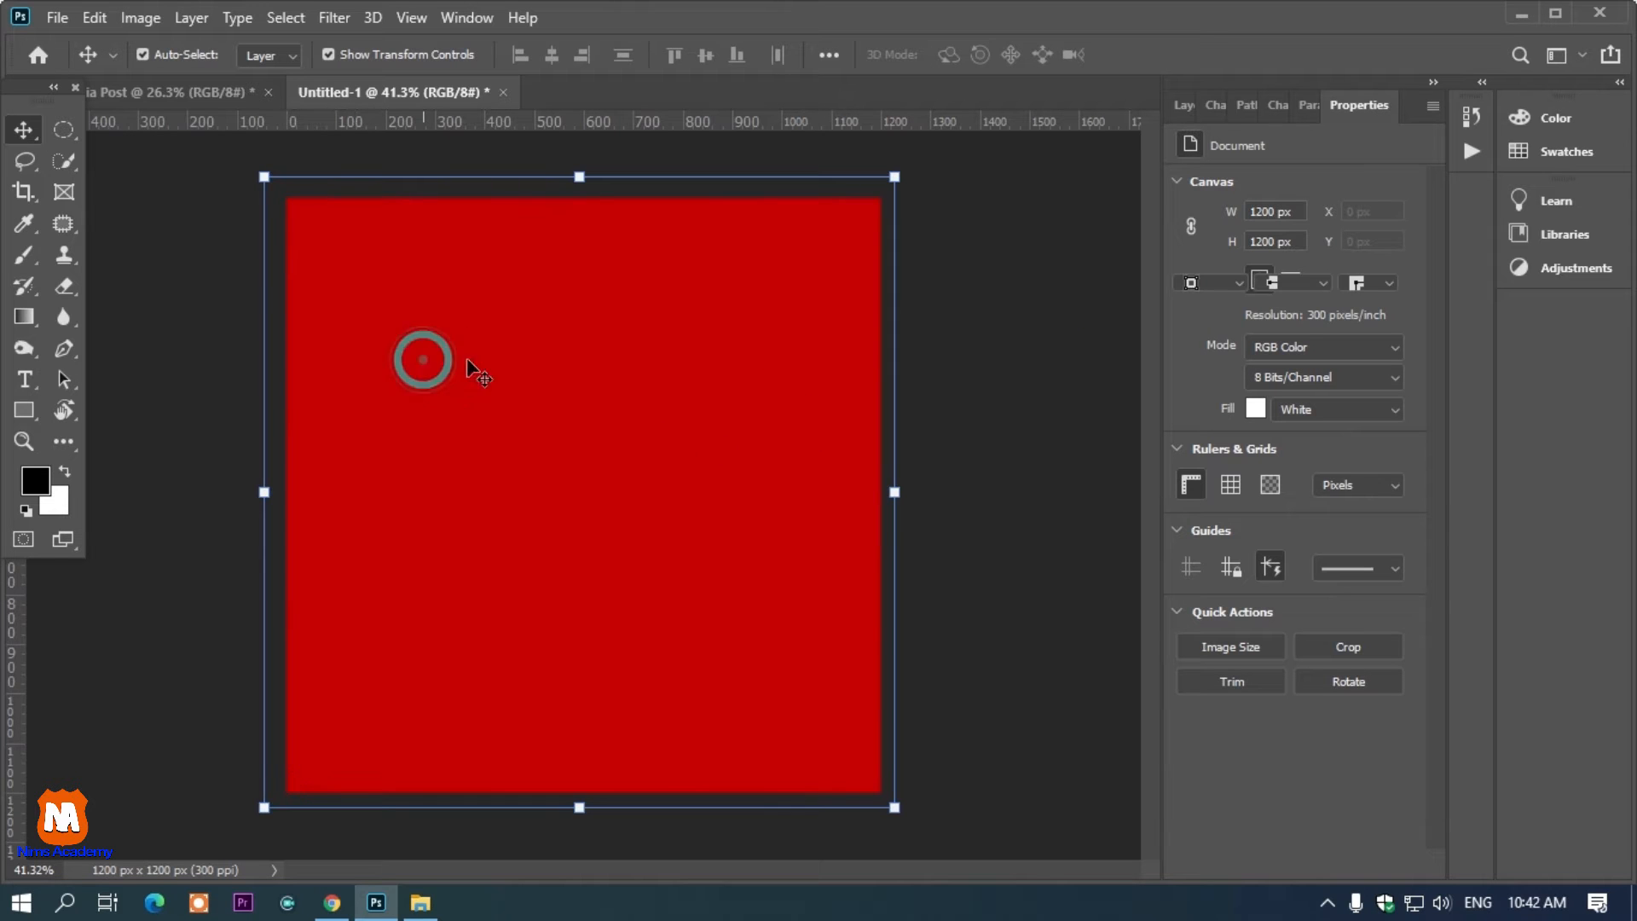
pyautogui.moveTo(505, 441); pyautogui.dragTo(867, 194)
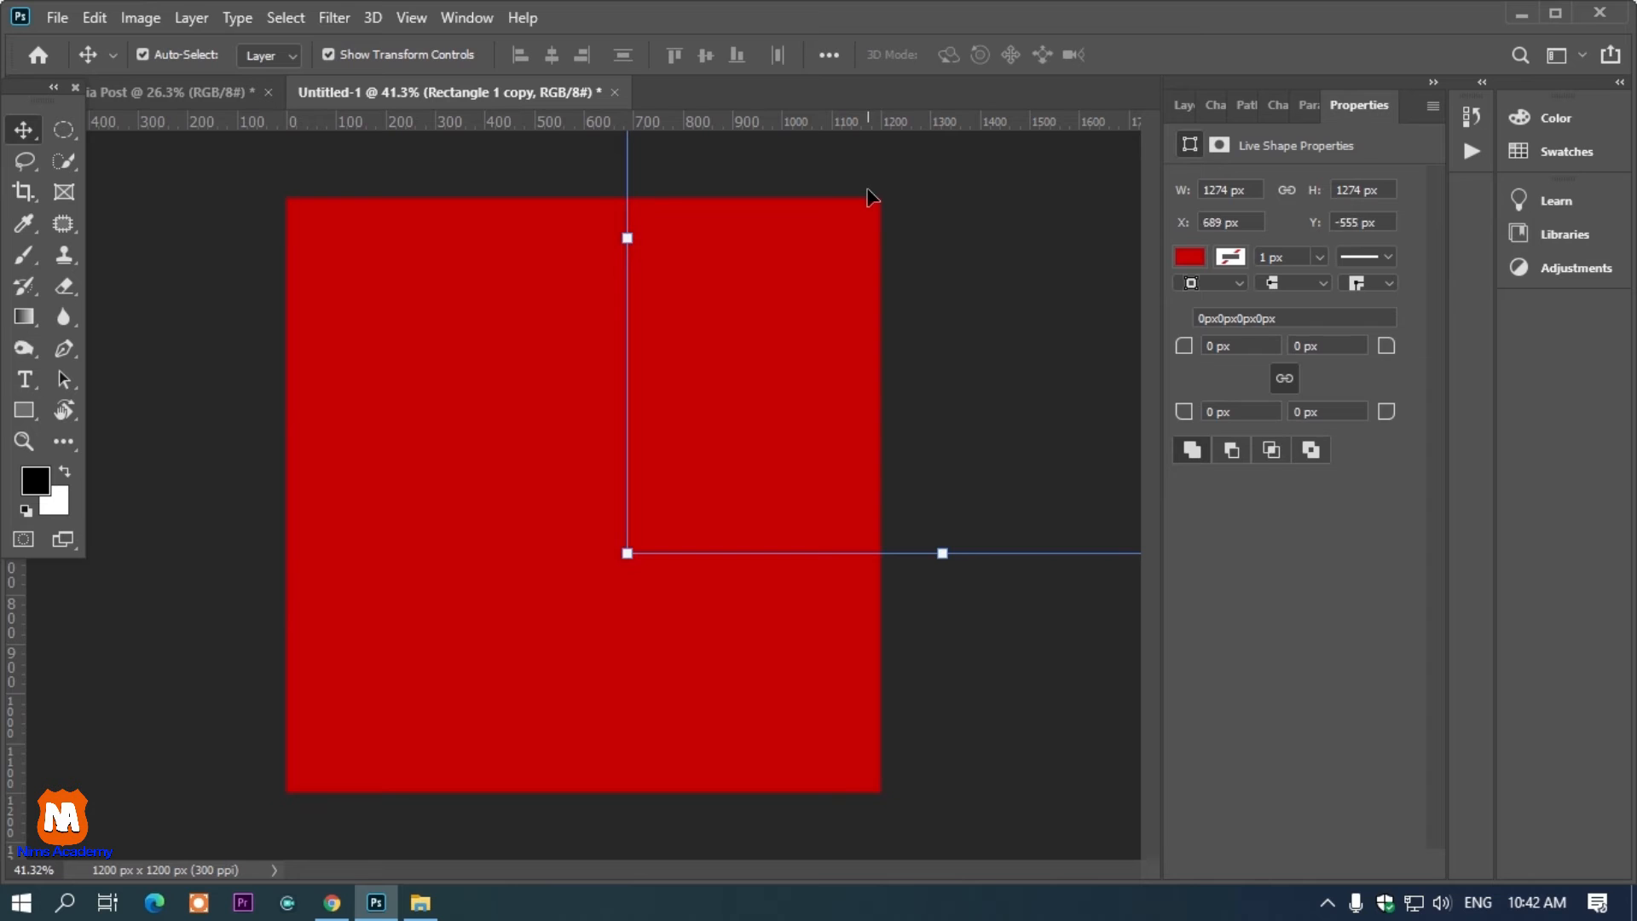
# Change the copy's fill color to white and position it as a square in the upper-right corner
pyautogui.press('F7')
pyautogui.doubleClick(1218, 258)
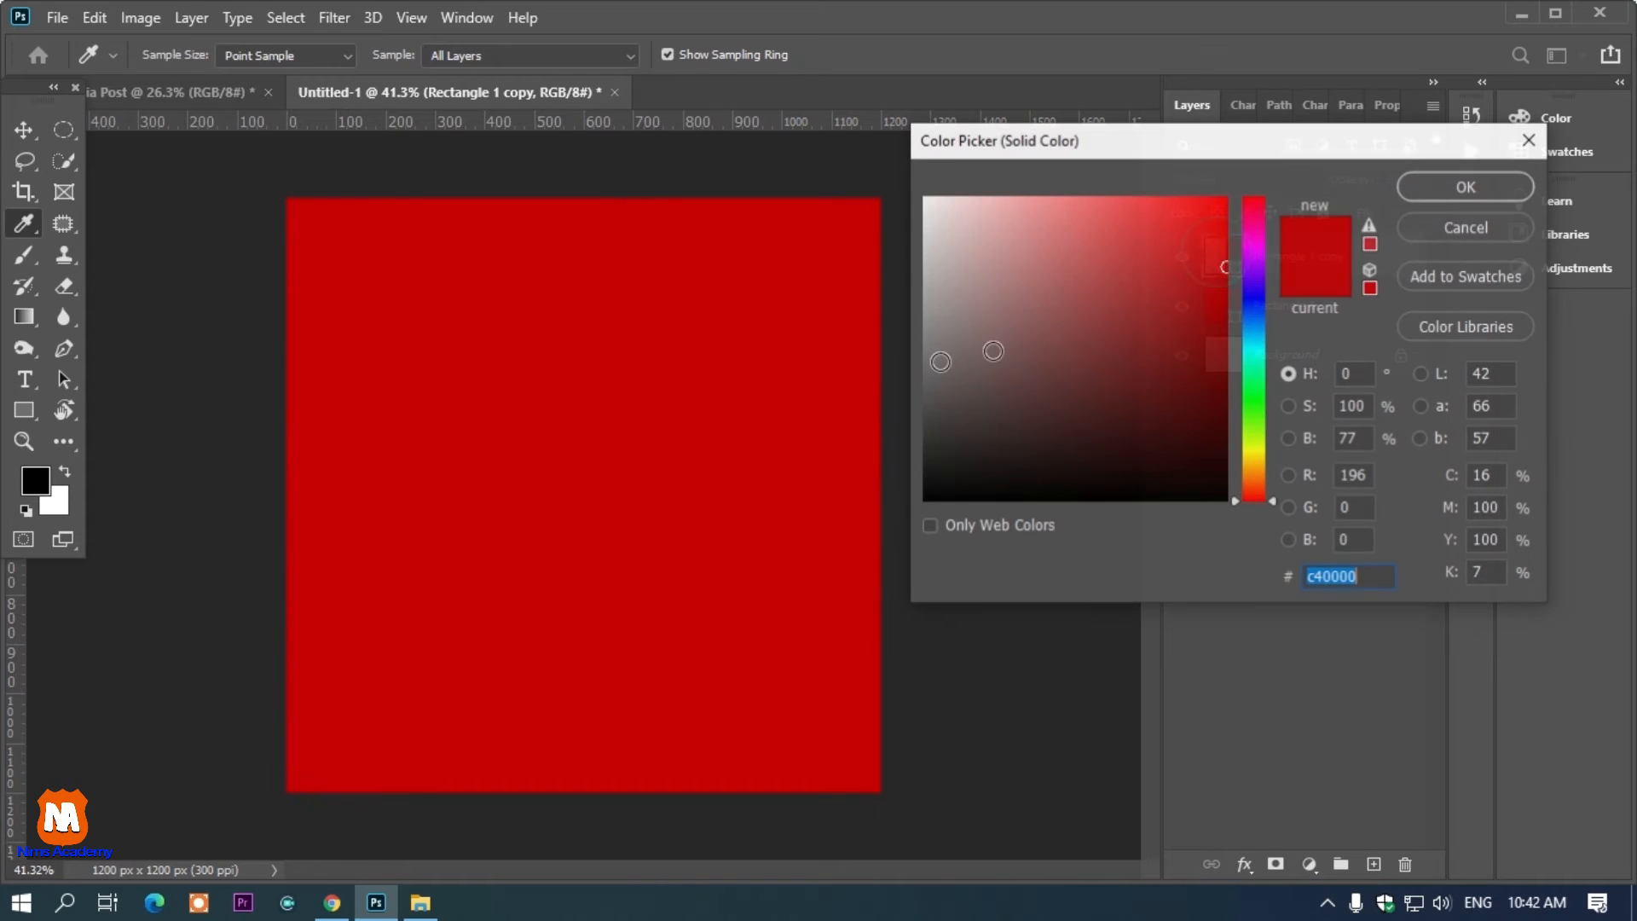
pyautogui.moveTo(994, 322); pyautogui.dragTo(852, 110)
pyautogui.click(1478, 181)
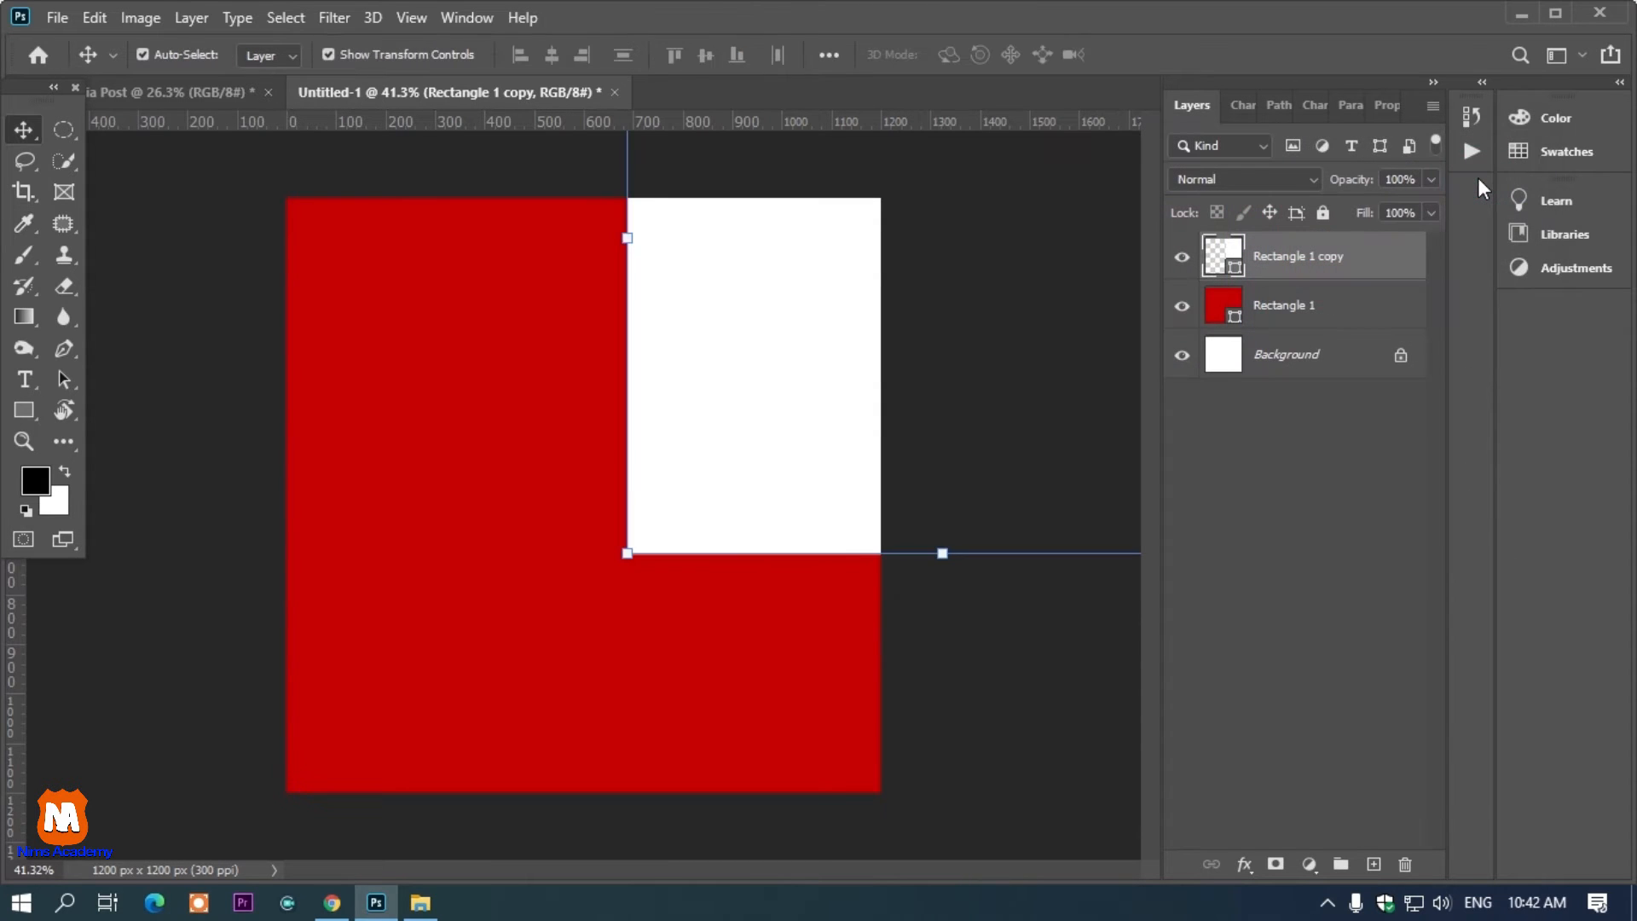
pyautogui.moveTo(793, 360); pyautogui.dragTo(840, 213)
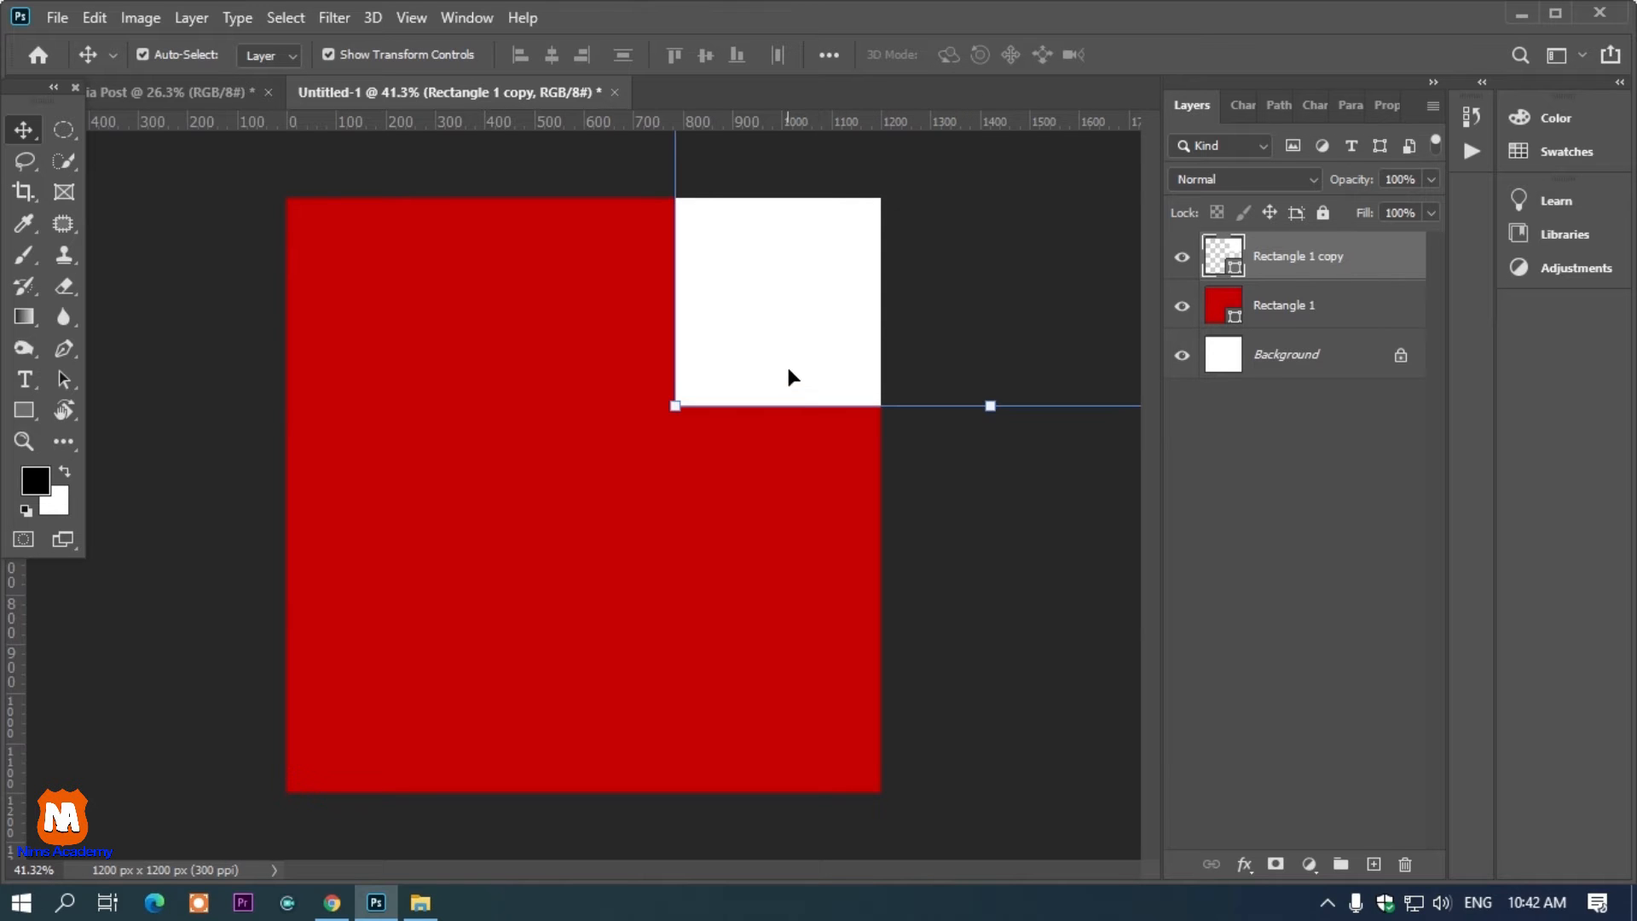
# Duplicate the white square and place the copy in the canvas's lower-left corner
pyautogui.moveTo(810, 309); pyautogui.dragTo(402, 763)
pyautogui.moveTo(62, 870); pyautogui.dragTo(143, 852)
pyautogui.moveTo(328, 684); pyautogui.dragTo(265, 911)
pyautogui.moveTo(519, 523); pyautogui.dragTo(405, 774)
pyautogui.moveTo(430, 696)
pyautogui.mouseDown()
pyautogui.moveTo(389, 734)
pyautogui.moveTo(411, 714)
pyautogui.mouseUp()
pyautogui.scroll(-2, 411, 714)
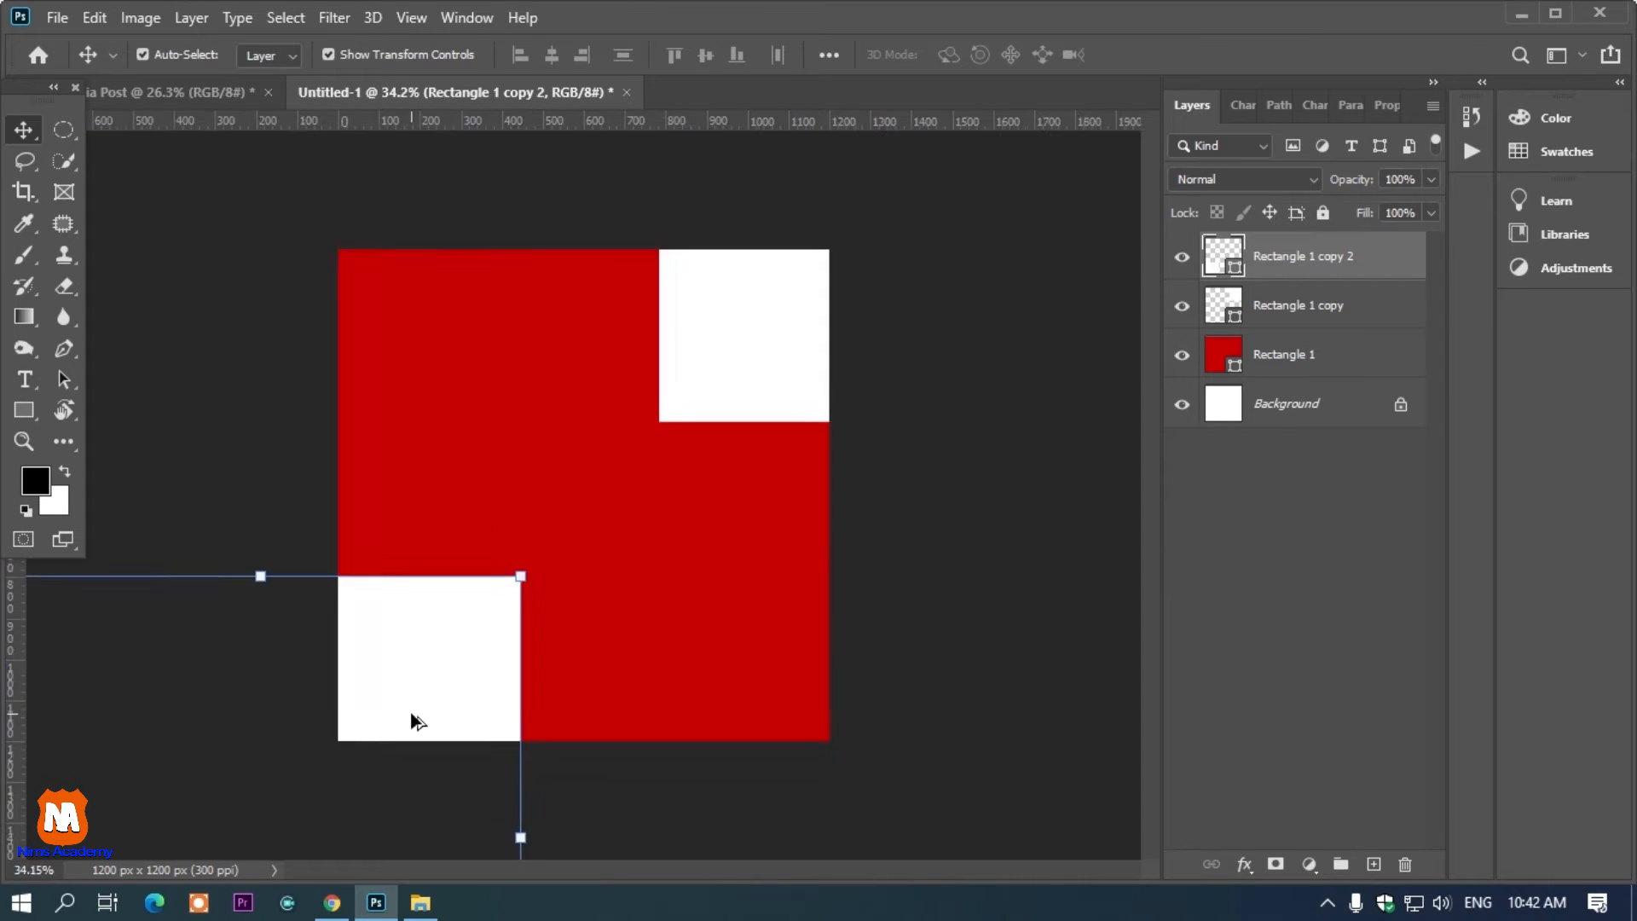
# Duplicate the white square and scale the copy to about 86% centered over the canvas
pyautogui.scroll(-1, 415, 721)
pyautogui.moveTo(457, 638); pyautogui.dragTo(735, 363)
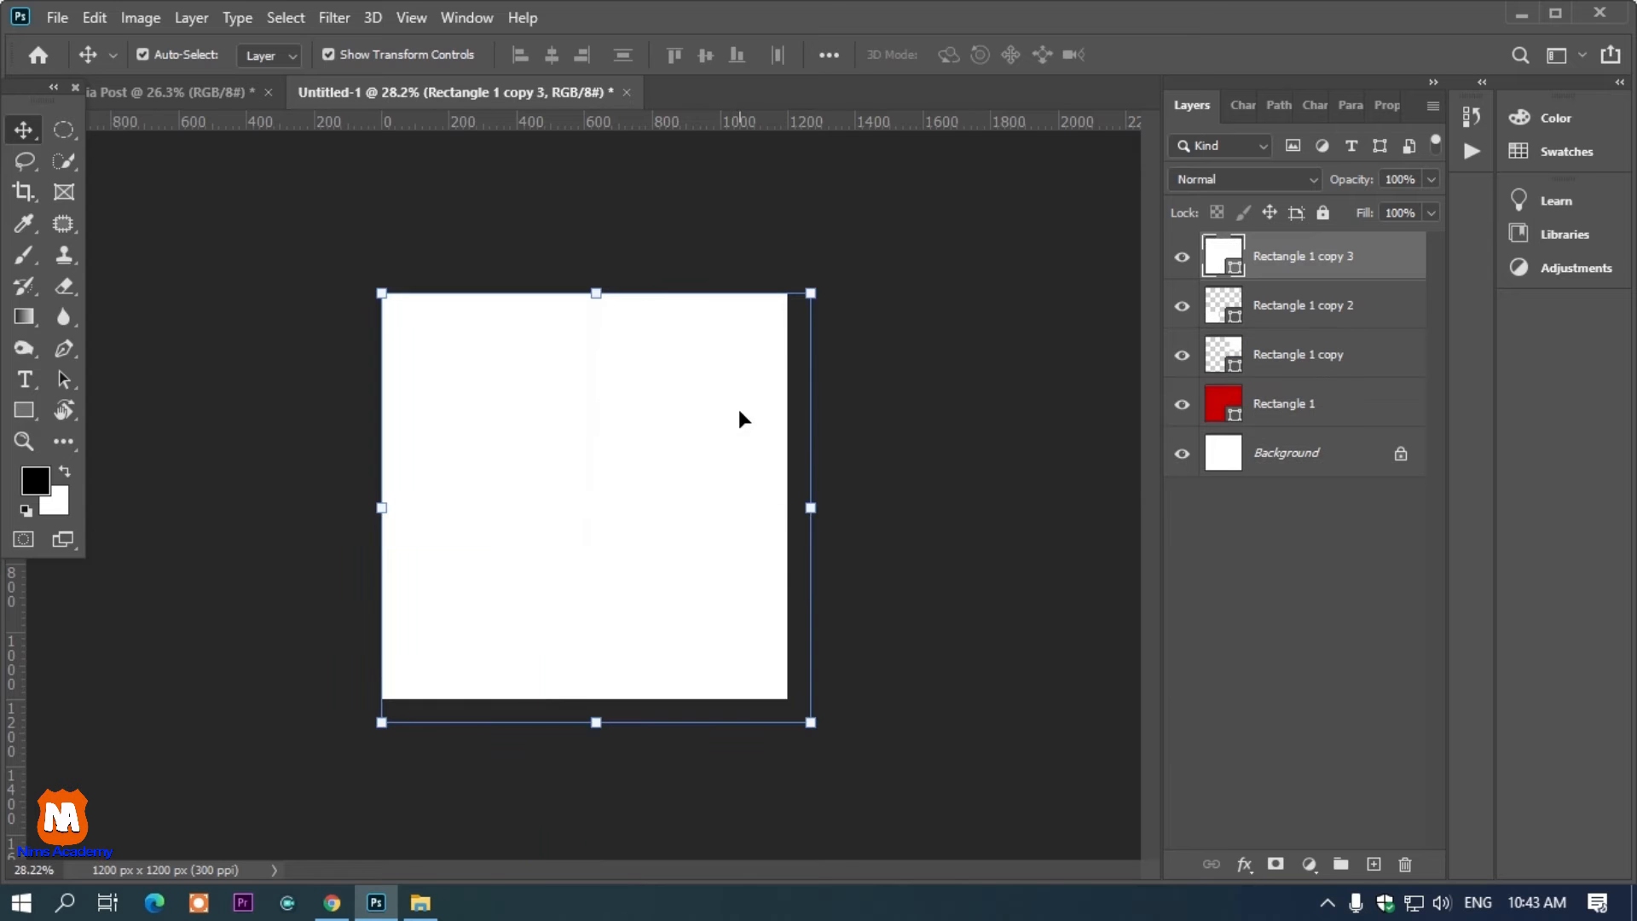
pyautogui.moveTo(809, 509); pyautogui.dragTo(700, 480)
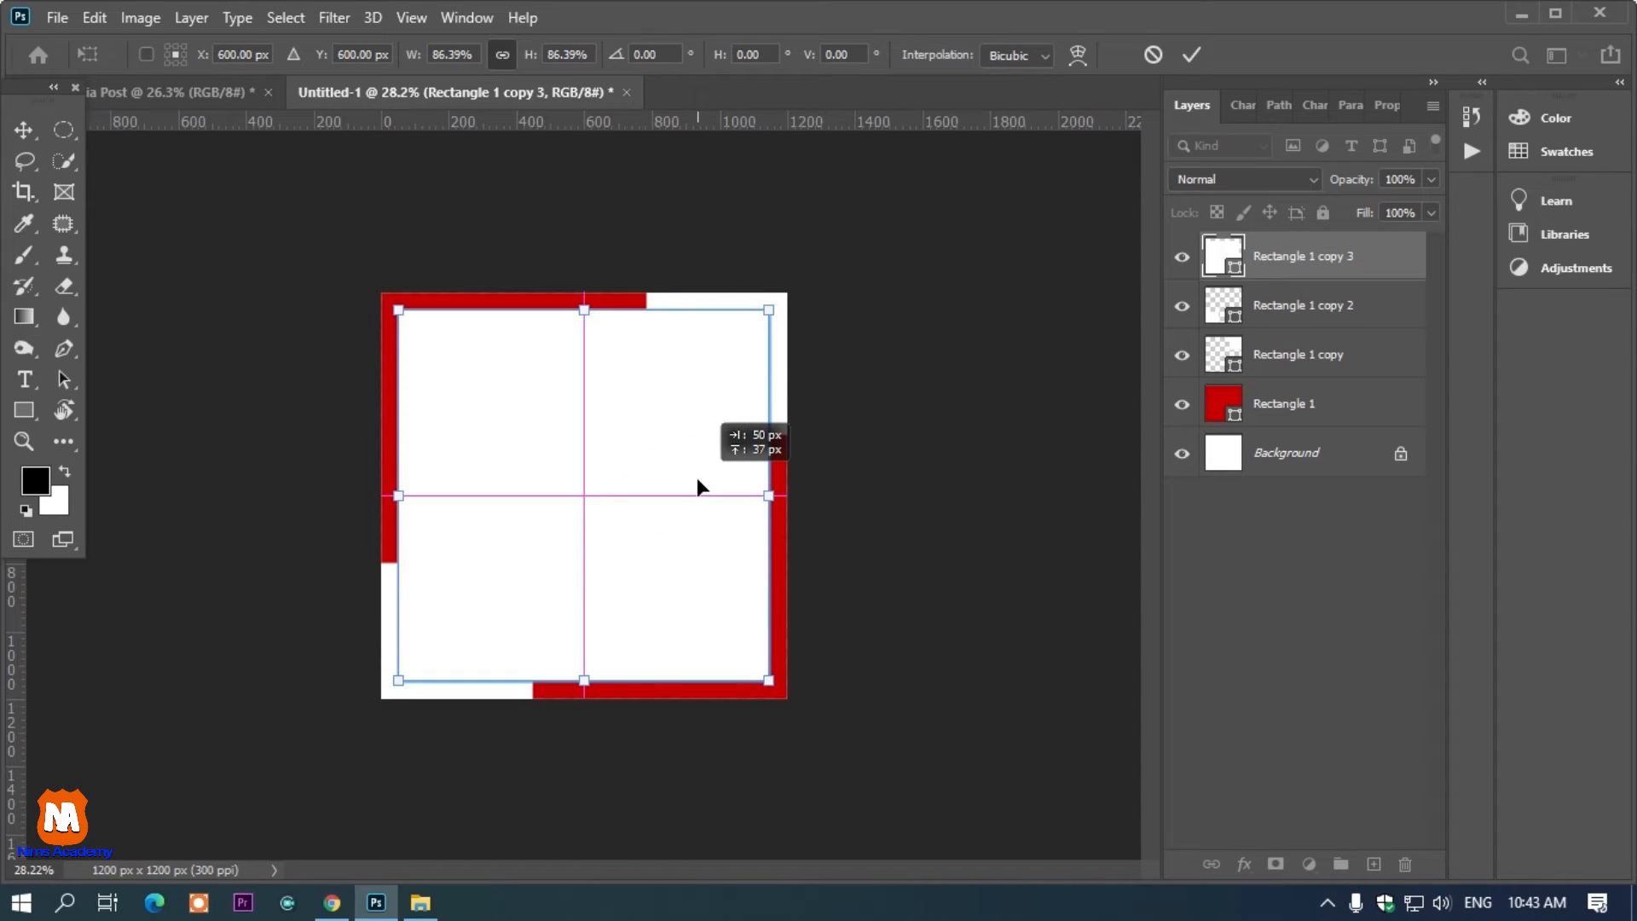
pyautogui.moveTo(695, 481); pyautogui.dragTo(695, 481)
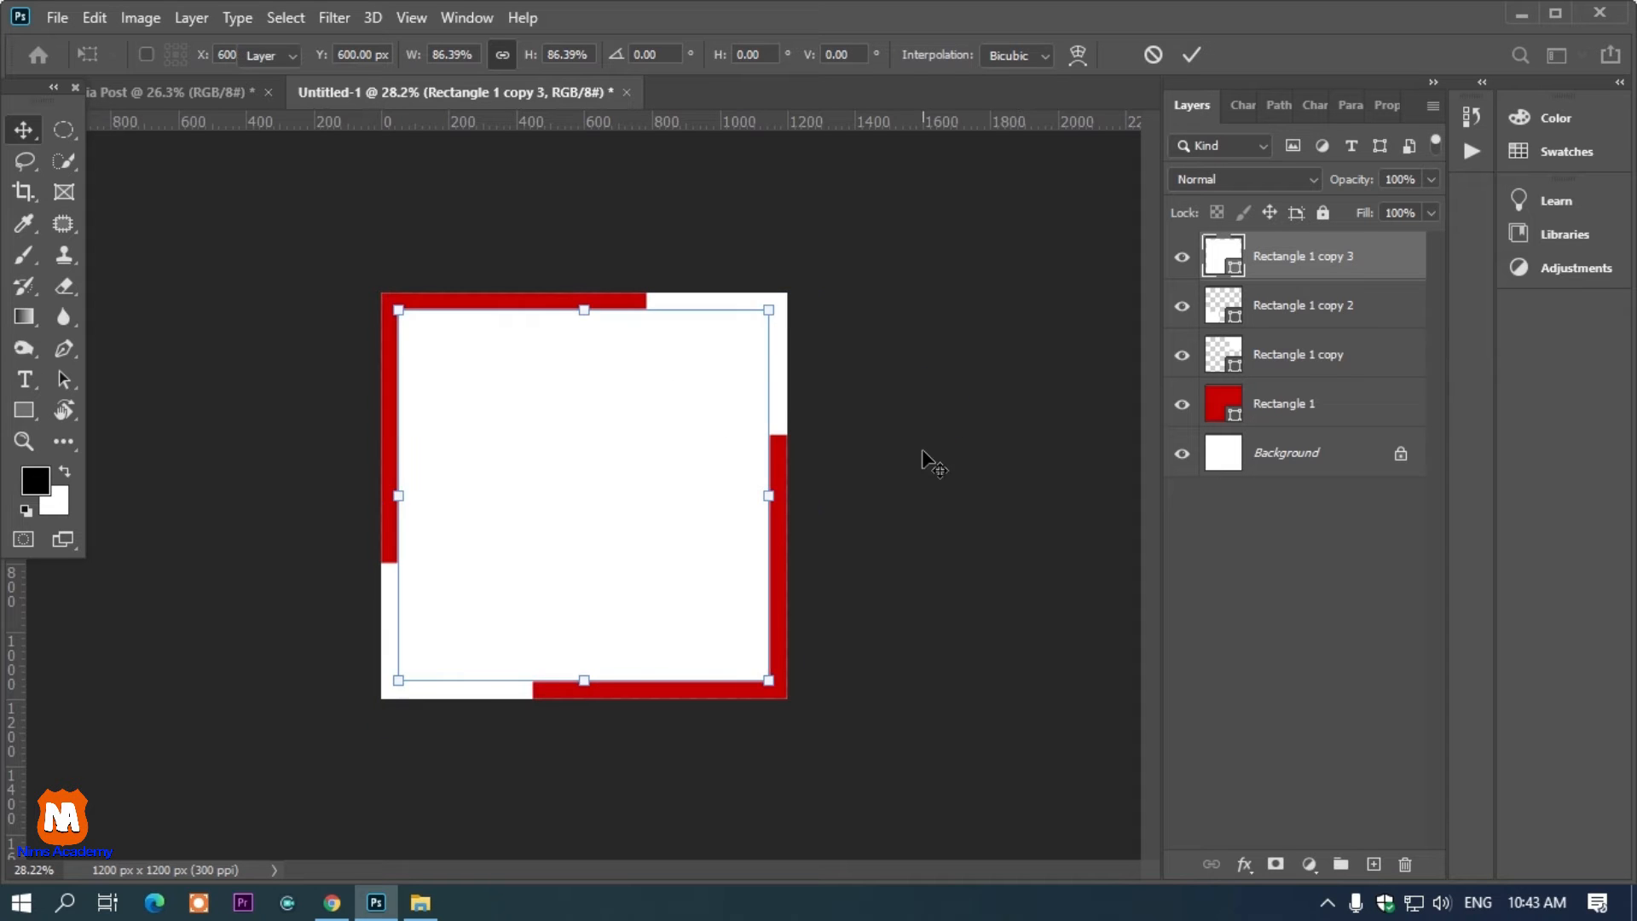
pyautogui.press('Return')
# Set the centered square's fill color to yellow ffc000
pyautogui.doubleClick(1223, 256)
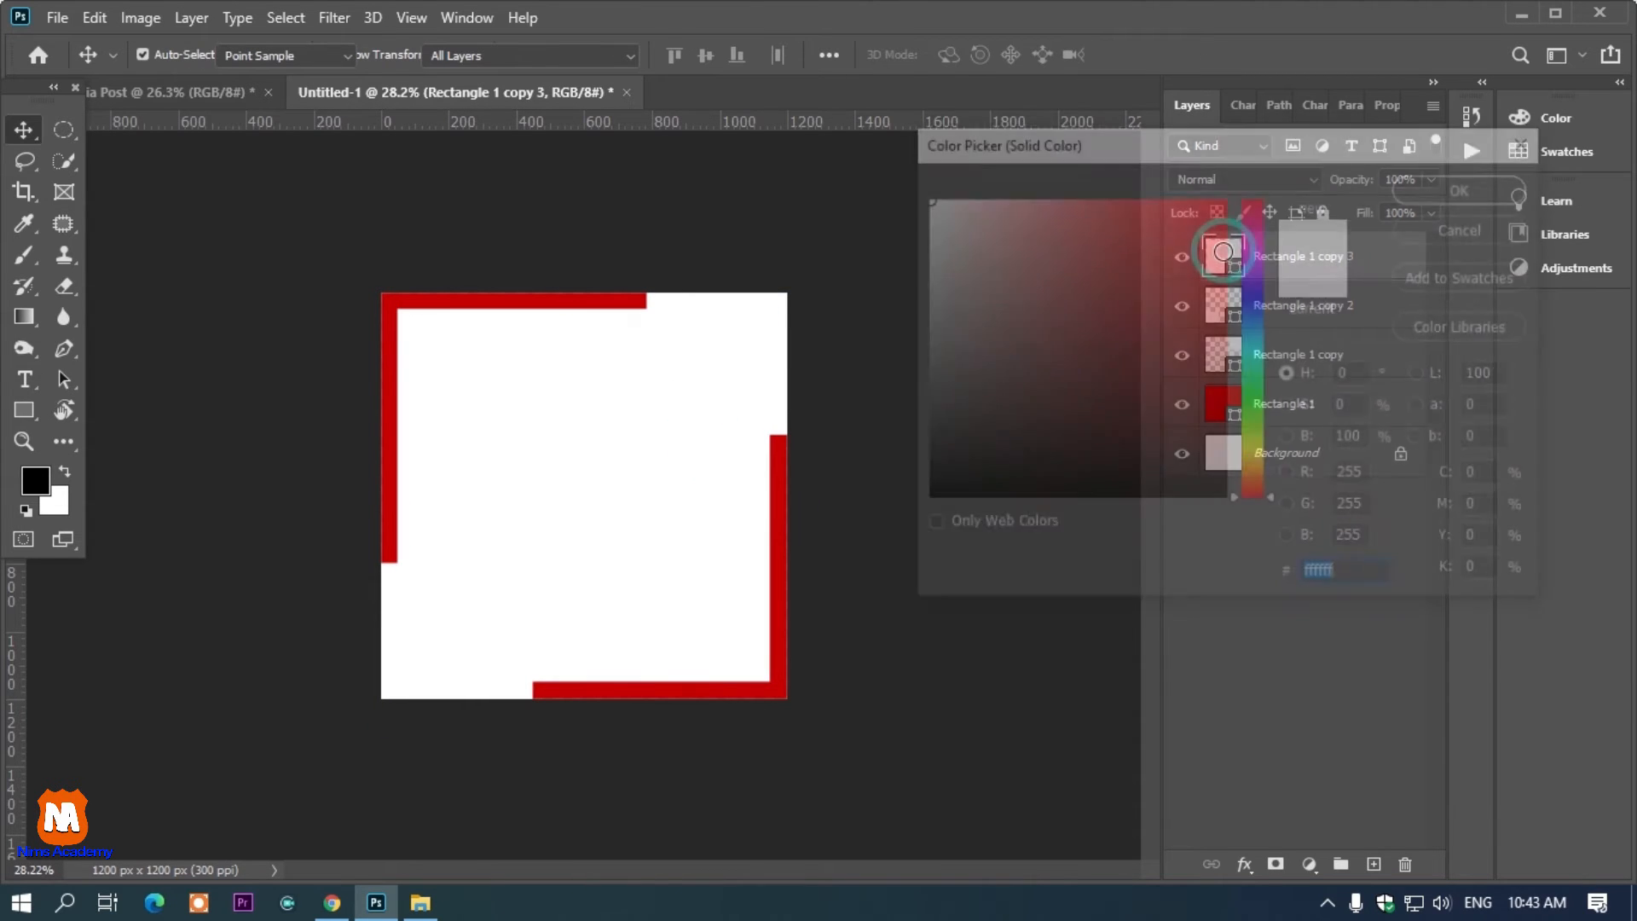
pyautogui.click(1255, 460)
pyautogui.moveTo(1204, 247); pyautogui.dragTo(1251, 147)
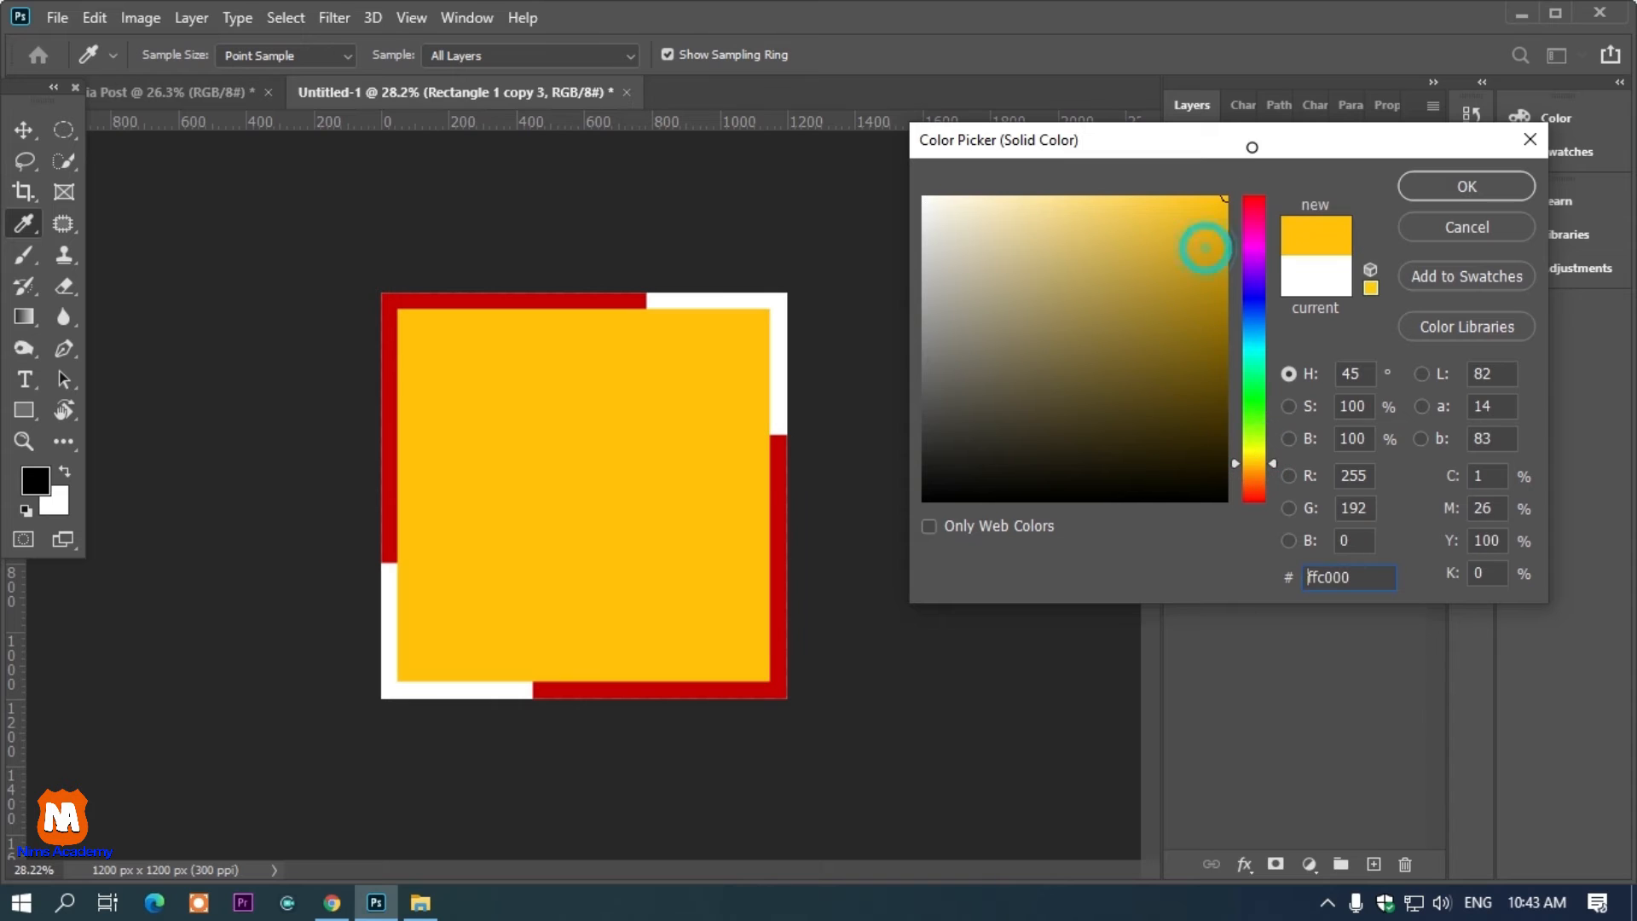
pyautogui.click(1416, 186)
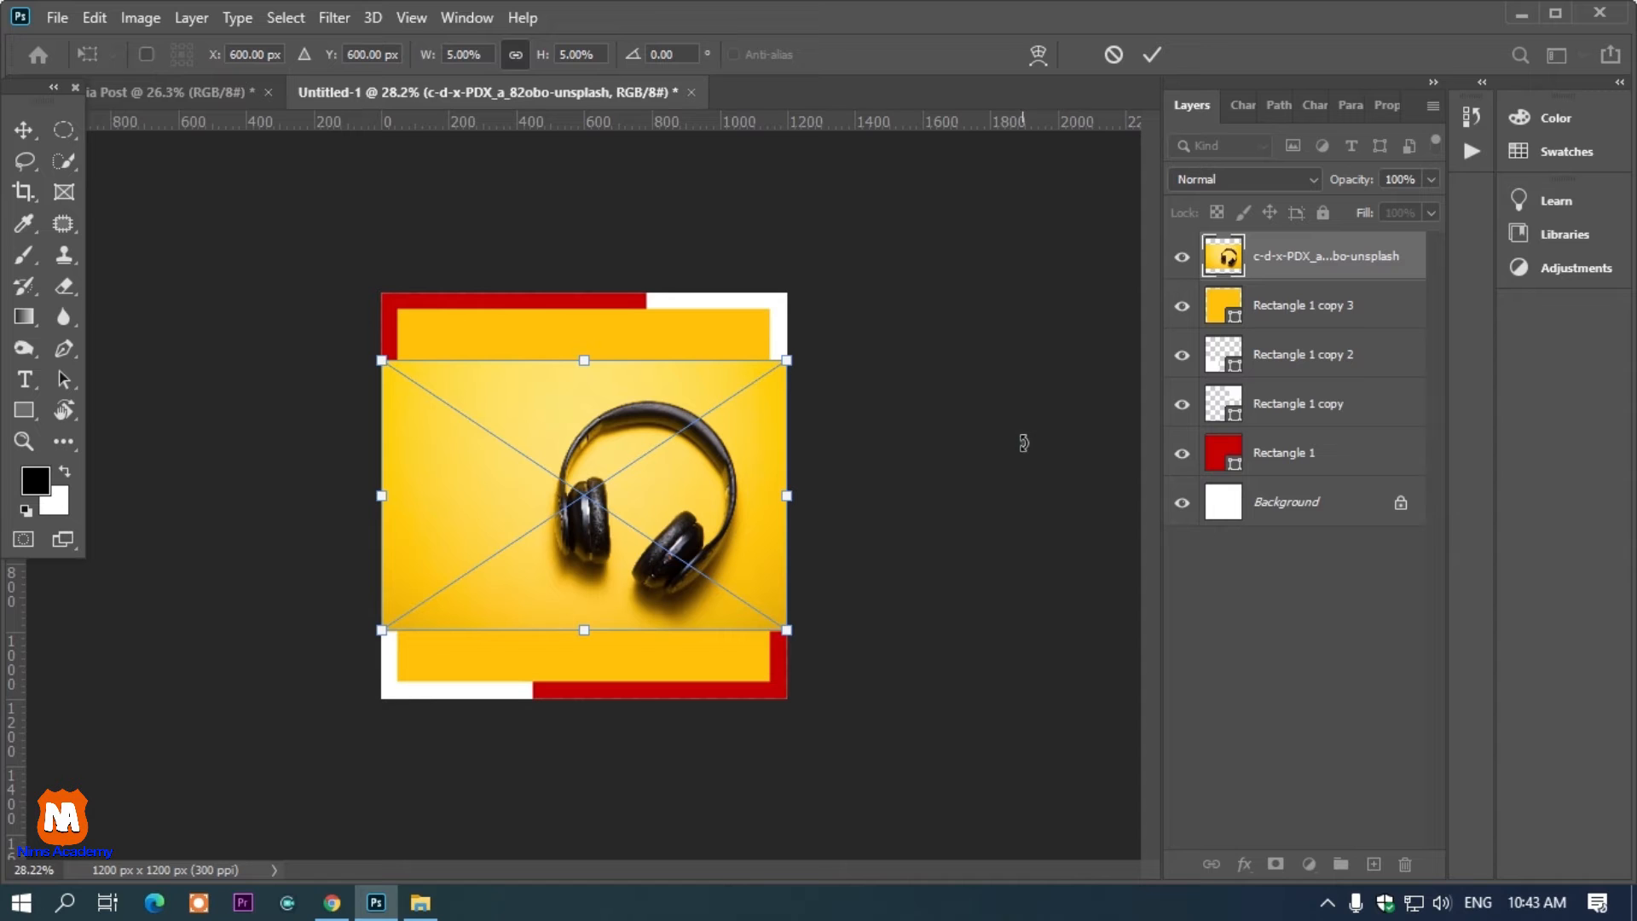
# Scale the placed headphones photo up to about 6.49% so it covers the yellow square
pyautogui.moveTo(788, 620); pyautogui.dragTo(641, 560)
pyautogui.moveTo(833, 653); pyautogui.dragTo(798, 586)
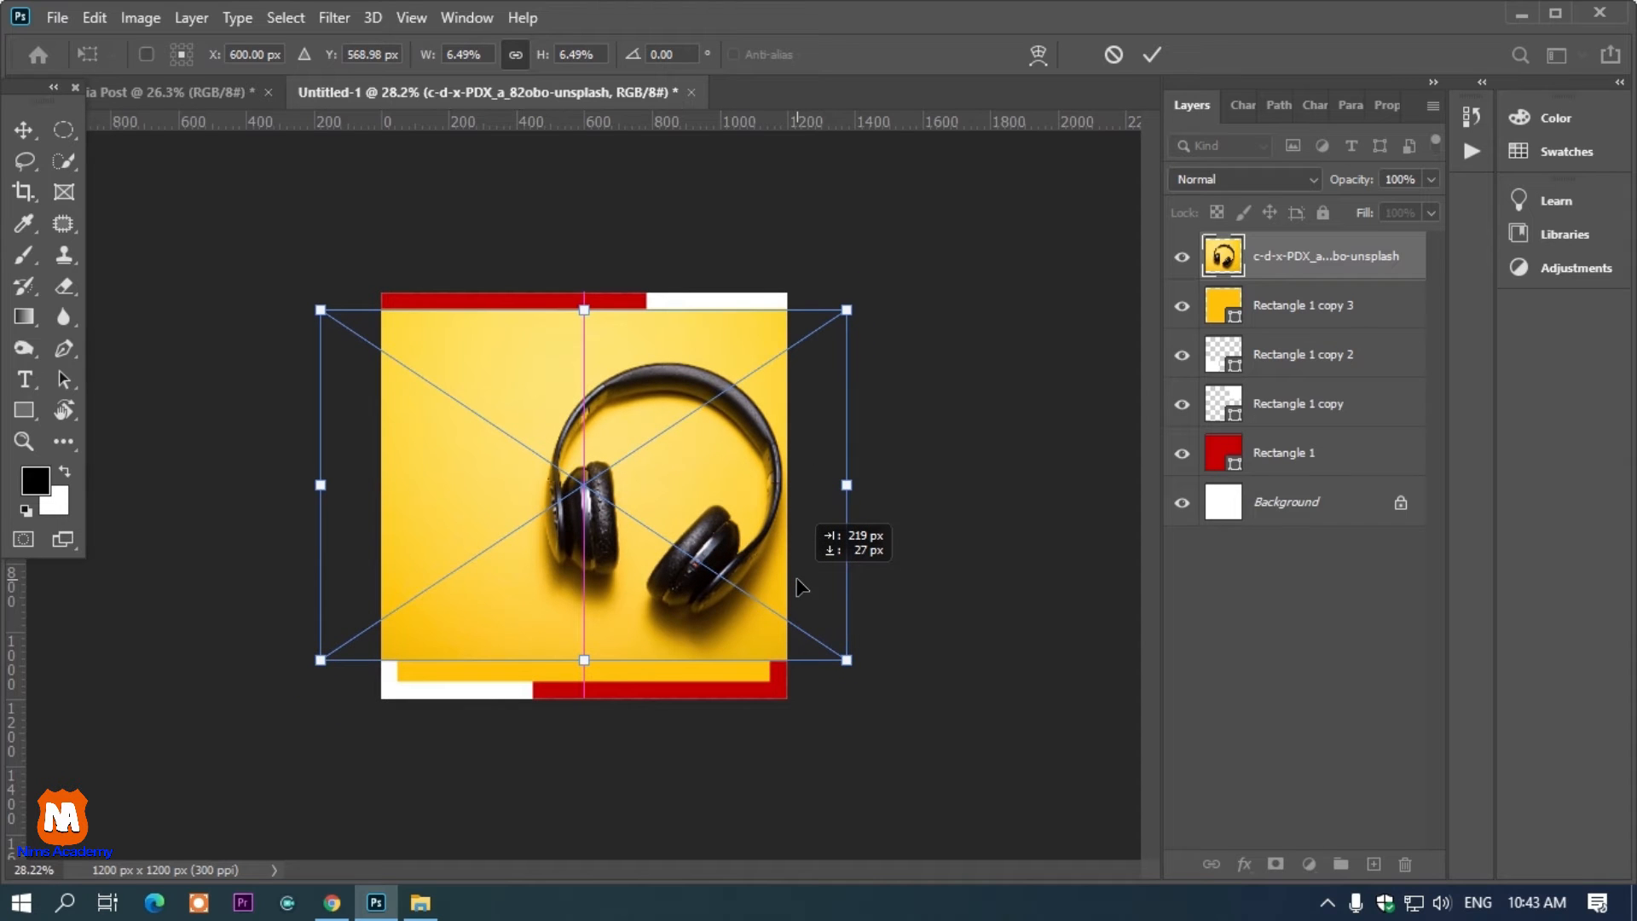
pyautogui.moveTo(767, 586); pyautogui.dragTo(778, 584)
pyautogui.press('Return')
# Clip the headphones photo to the yellow square as a clipping mask and adjust its position inside it
pyautogui.rightClick(1272, 280)
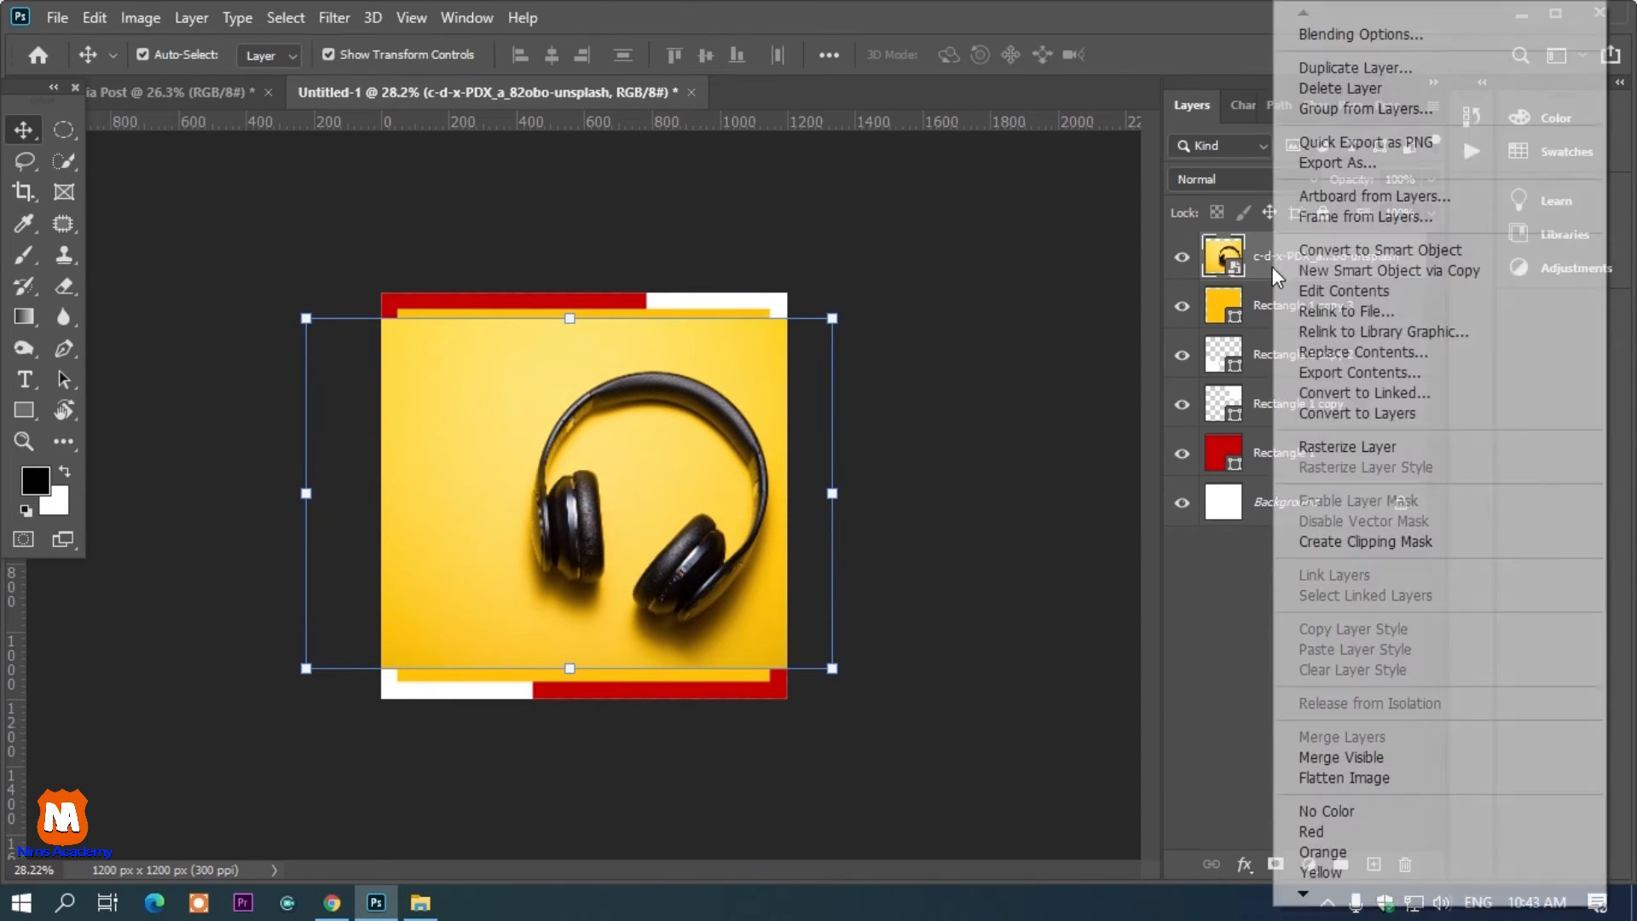
pyautogui.click(1352, 536)
pyautogui.click(1041, 486)
pyautogui.moveTo(714, 372)
pyautogui.mouseDown()
pyautogui.moveTo(719, 345)
pyautogui.moveTo(713, 364)
pyautogui.mouseUp()
pyautogui.moveTo(569, 657); pyautogui.dragTo(570, 697)
pyautogui.moveTo(738, 513); pyautogui.dragTo(738, 513)
pyautogui.click(962, 179)
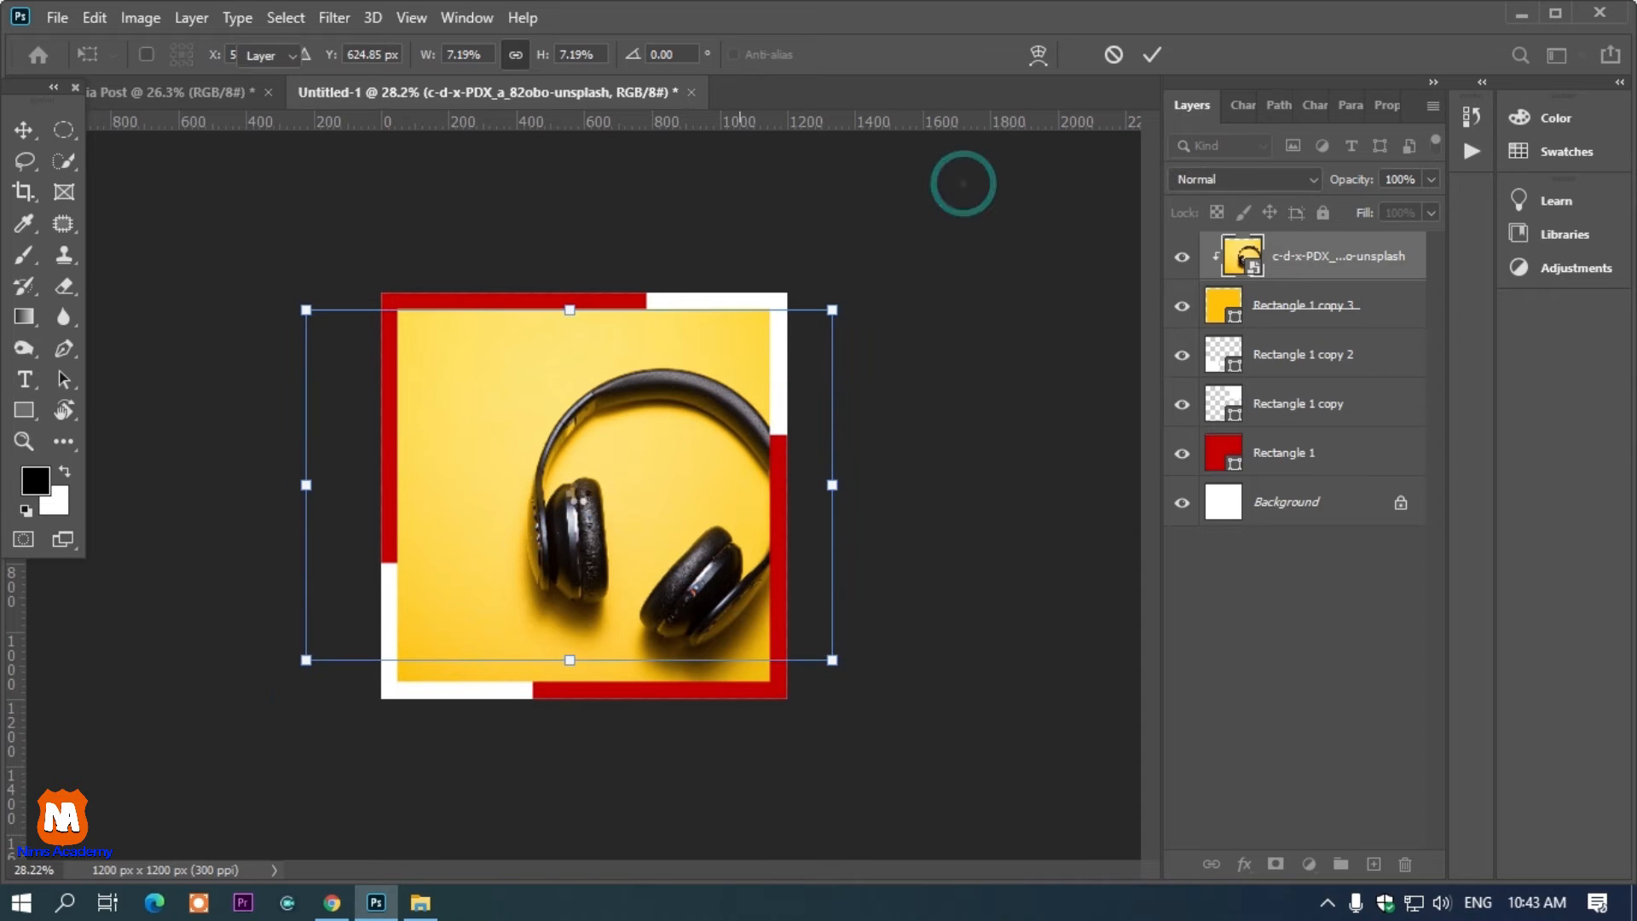
# Change the red rectangle's fill color to black 000000
pyautogui.click(465, 300)
pyautogui.doubleClick(1221, 452)
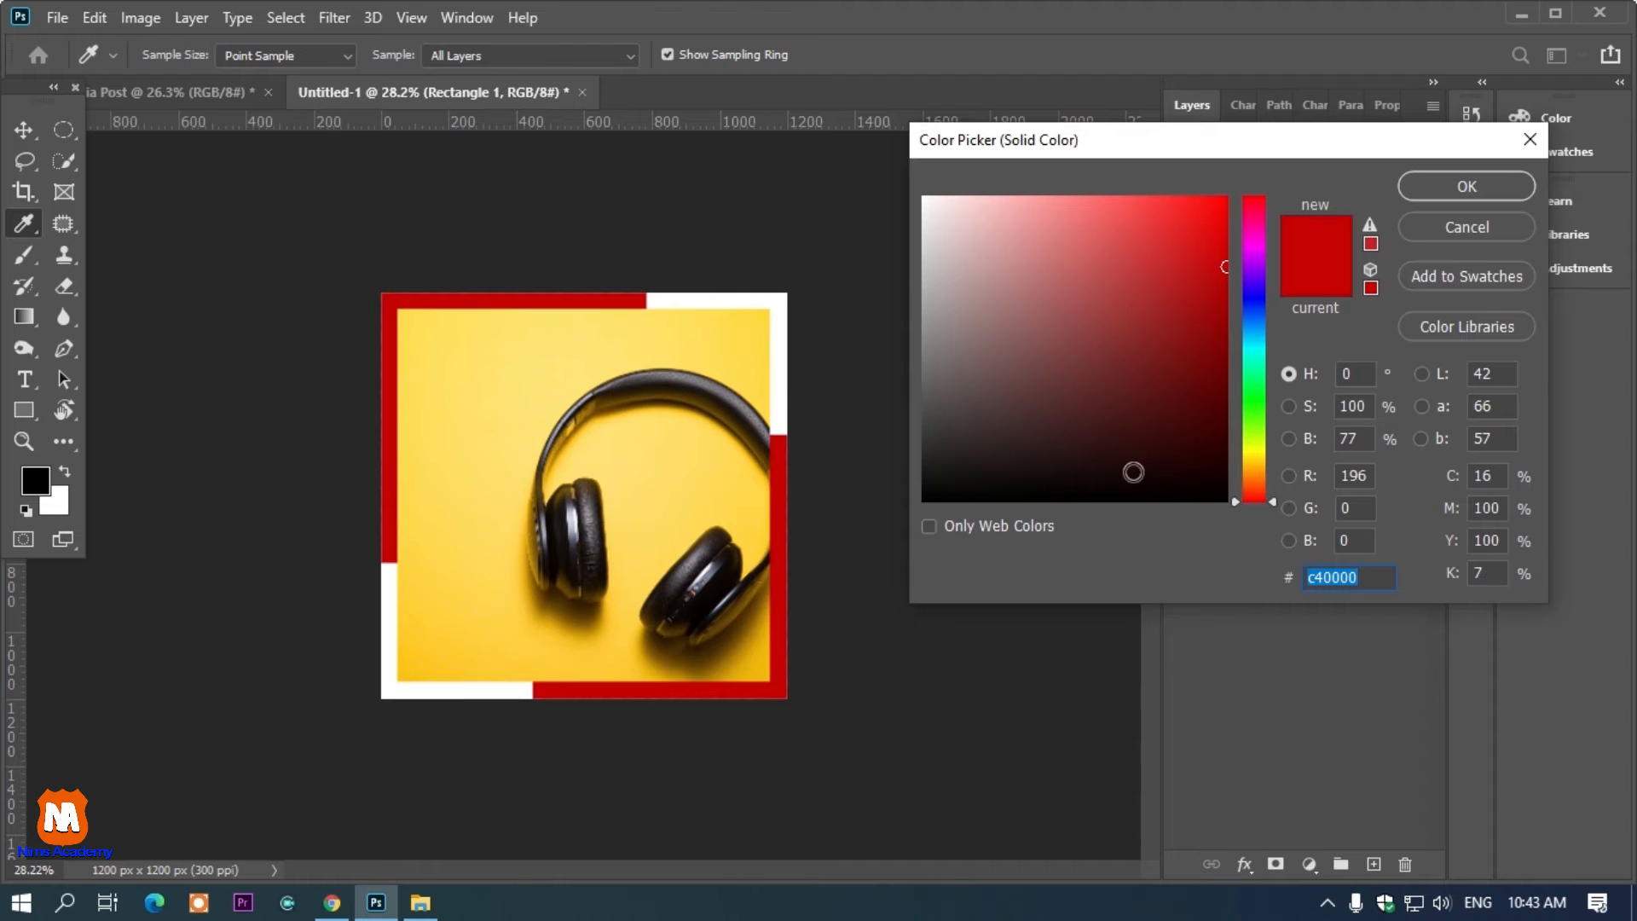
pyautogui.write('000000')
pyautogui.click(1435, 189)
# Add the two-line text FEEL THE MUSIC in the photo's upper-left area and set its size to 87 px
pyautogui.click(911, 274)
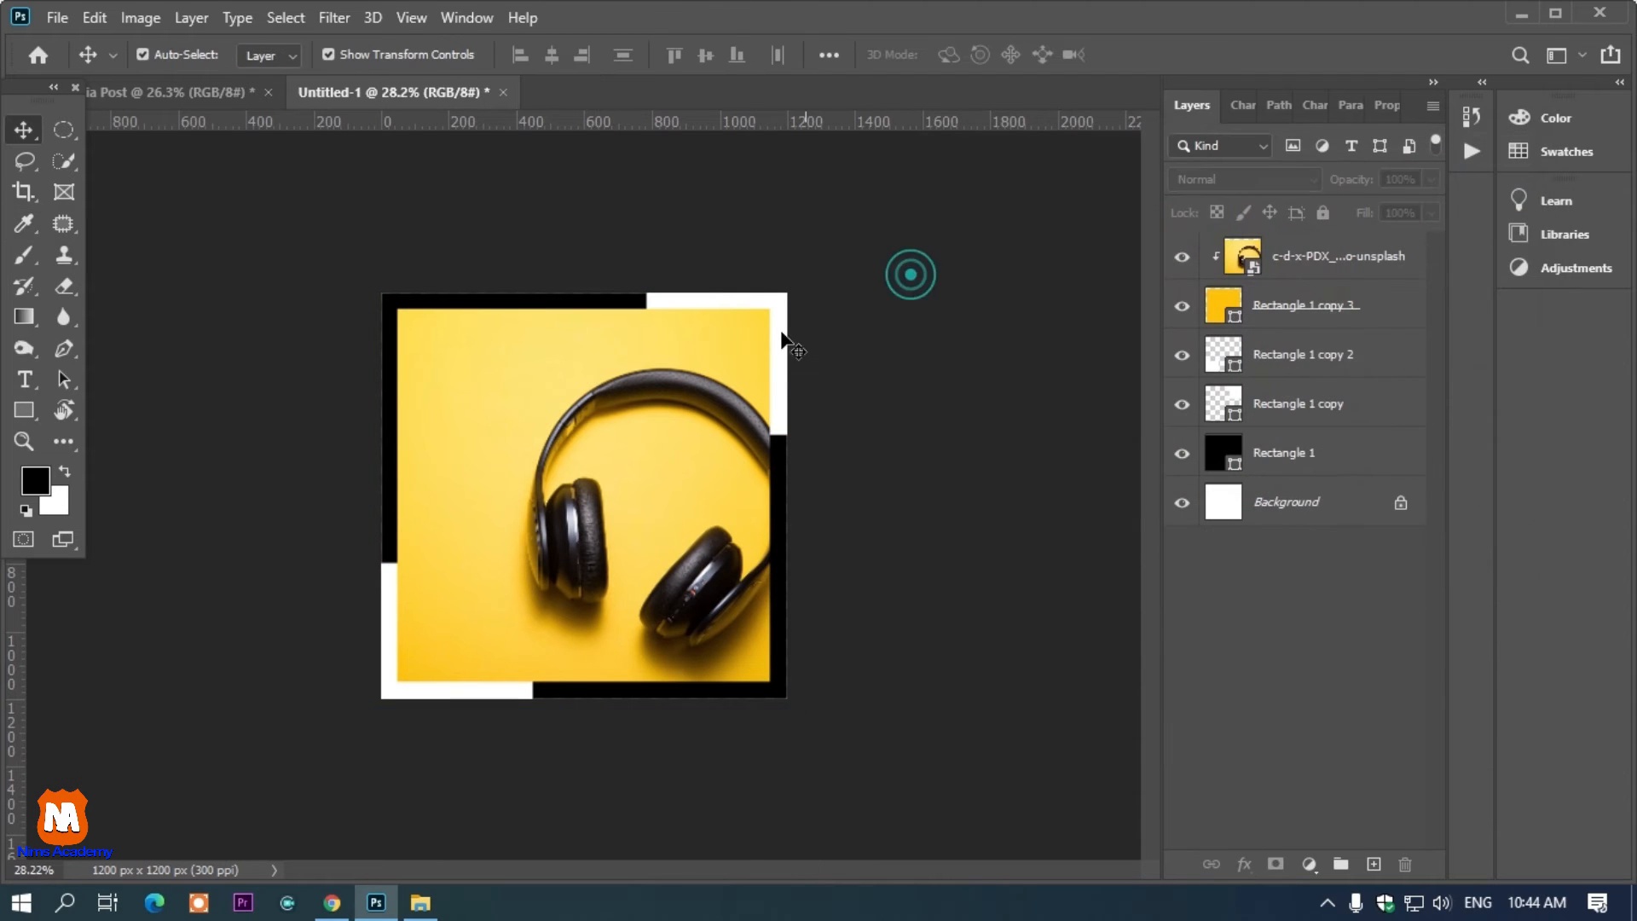
pyautogui.click(733, 328)
pyautogui.click(1025, 290)
pyautogui.press('t')
pyautogui.click(440, 409)
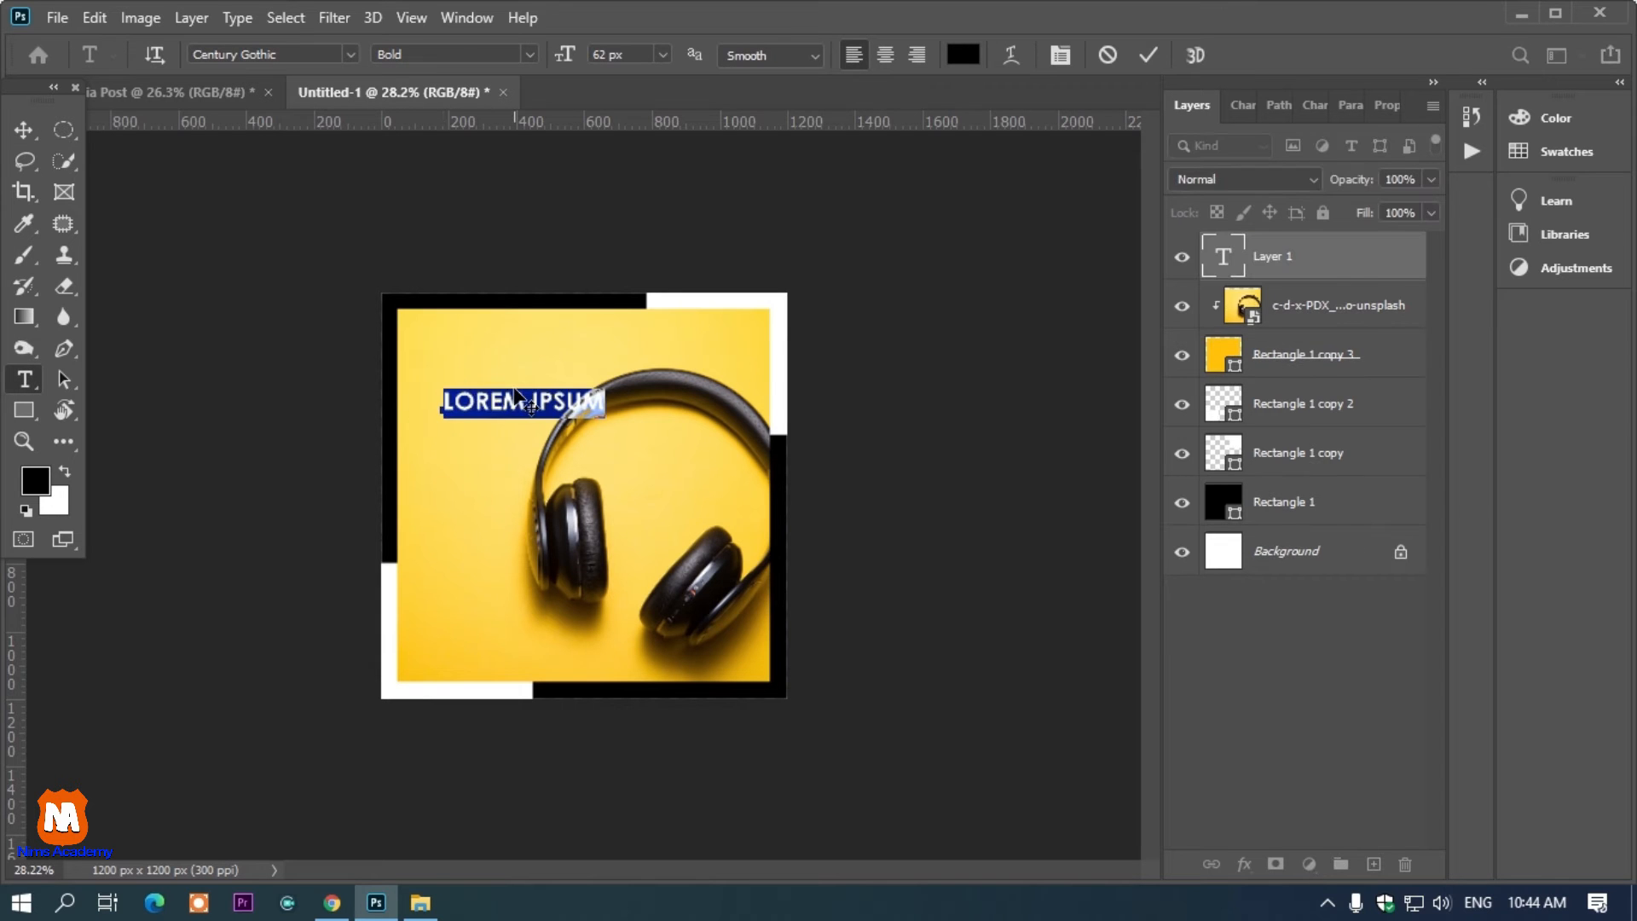
pyautogui.write('FEE')
pyautogui.write('L THE ')
pyautogui.write('MUSIC')
pyautogui.hotkey('ctrl', 'a')
pyautogui.moveTo(566, 53); pyautogui.dragTo(585, 51)
# Select the FEEL THE line and reduce its font size
pyautogui.click(584, 386)
pyautogui.tripleClick(585, 386)
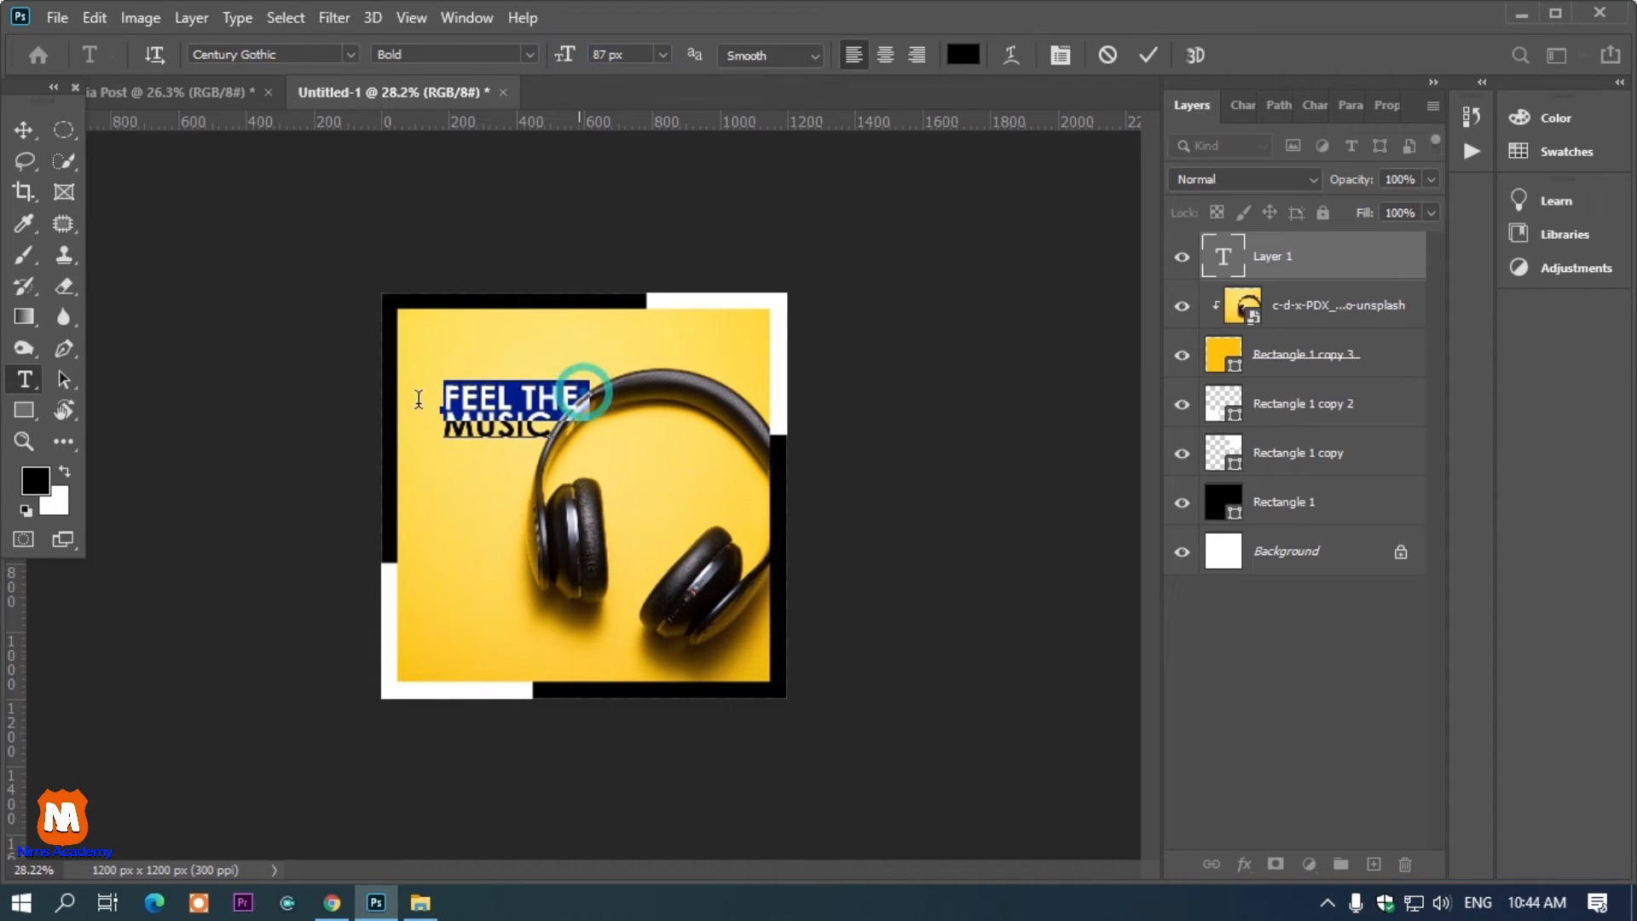
pyautogui.moveTo(565, 54); pyautogui.dragTo(546, 54)
pyautogui.moveTo(499, 487); pyautogui.dragTo(488, 453)
# Select the word MUSIC and set its text color to white ffffff
pyautogui.click(526, 400)
pyautogui.moveTo(552, 396); pyautogui.dragTo(440, 391)
pyautogui.hotkey('ctrl', 'c')
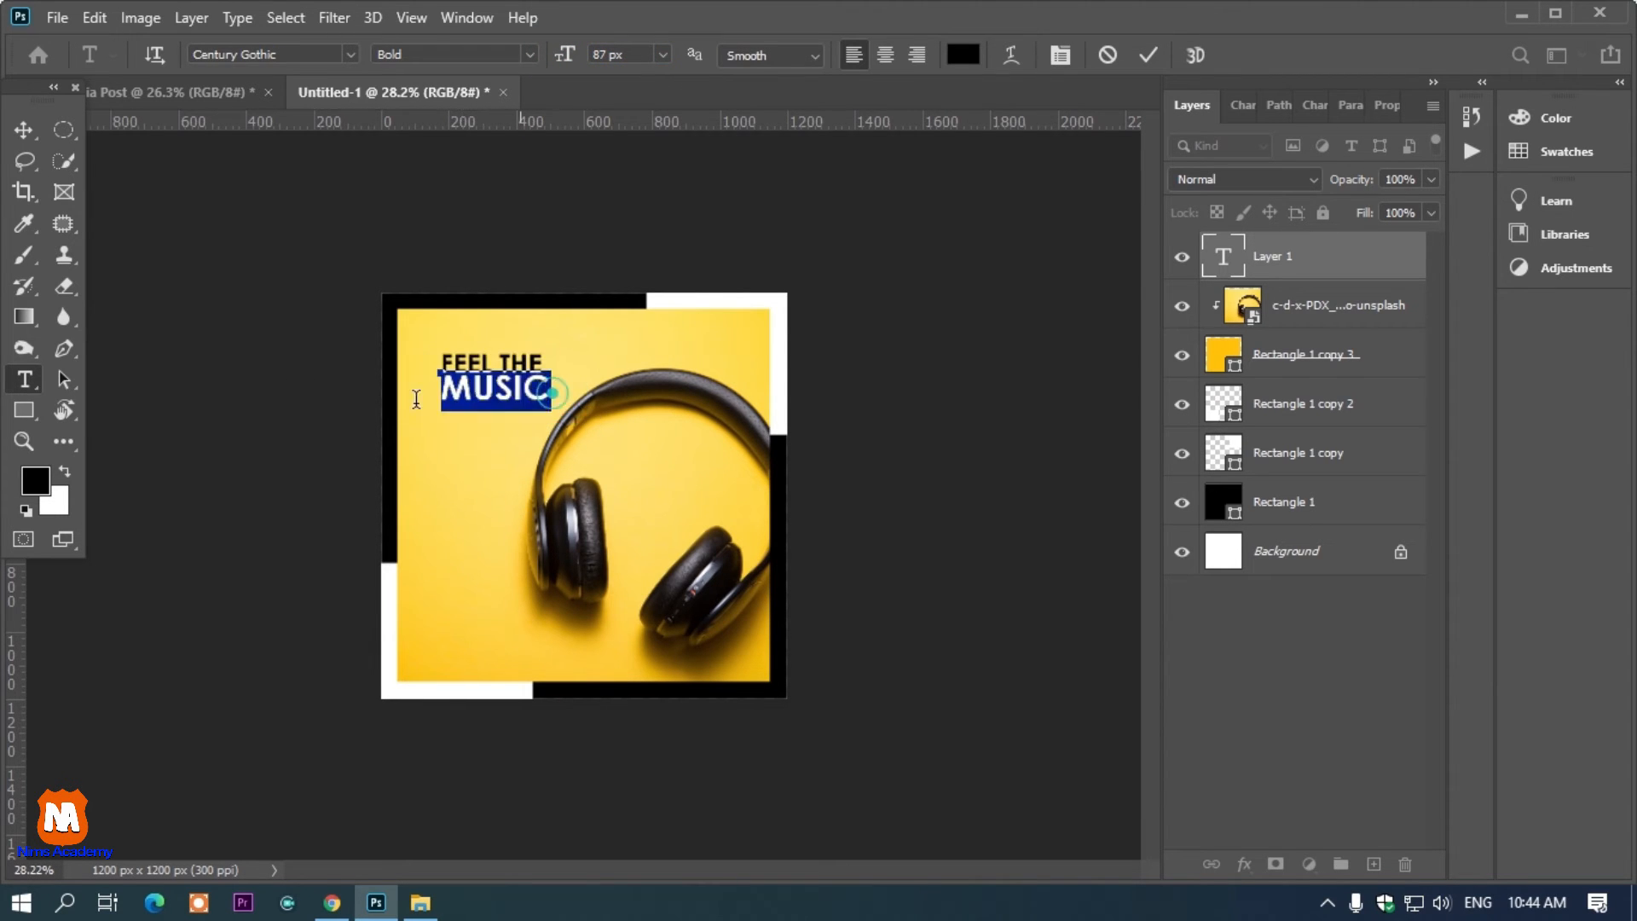
pyautogui.click(963, 55)
pyautogui.click(1048, 318)
pyautogui.write('ffffff')
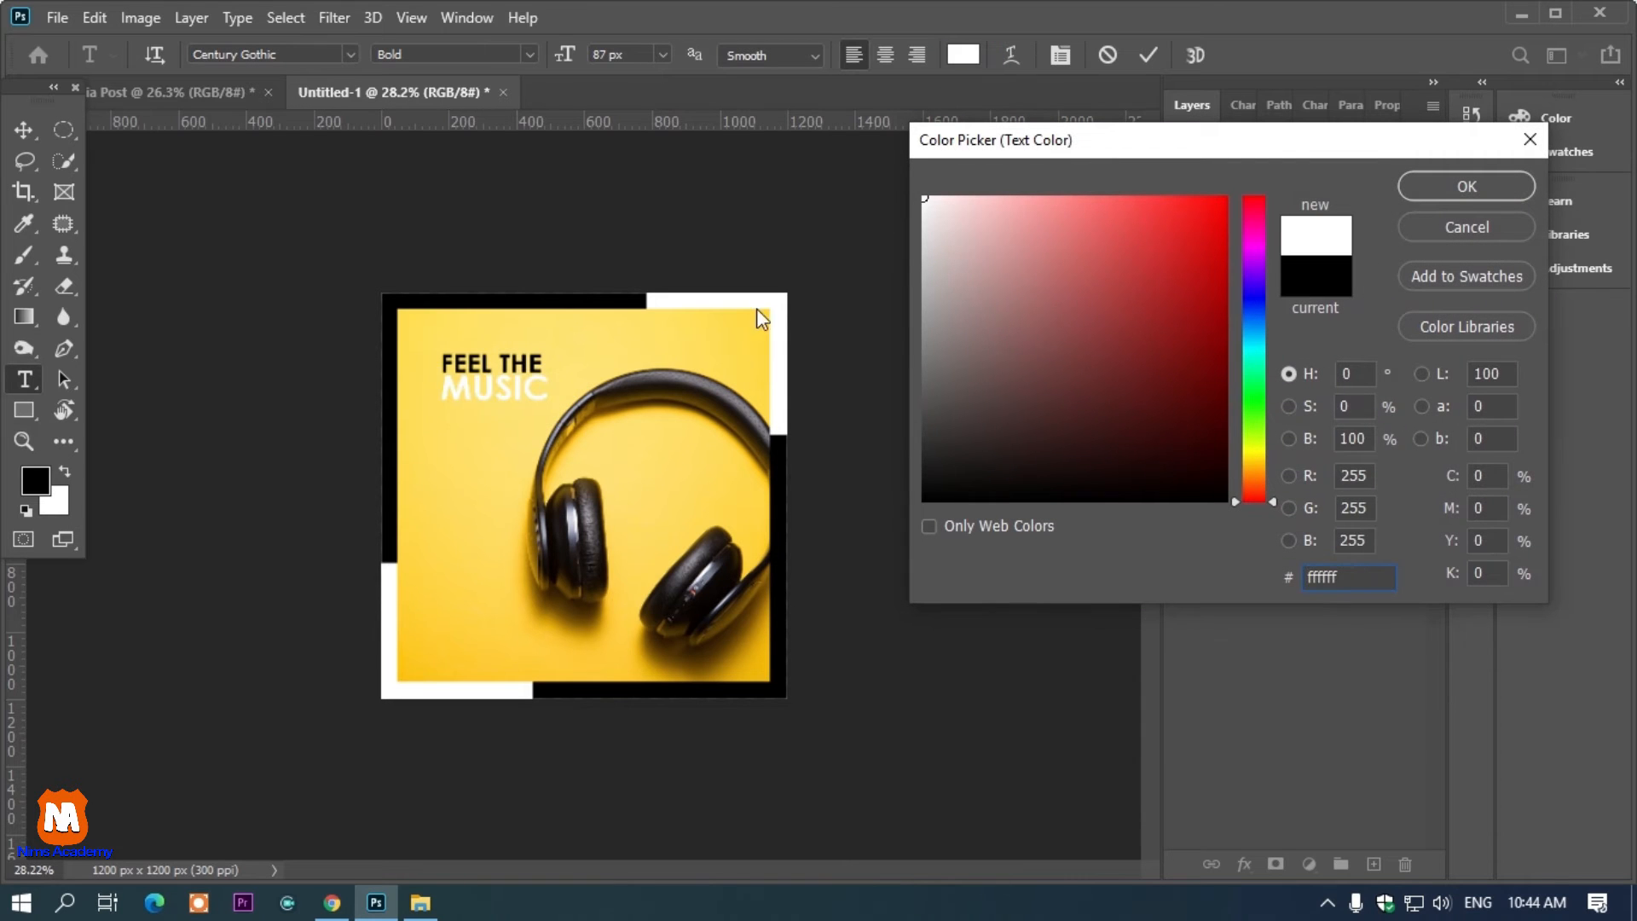
pyautogui.click(1458, 189)
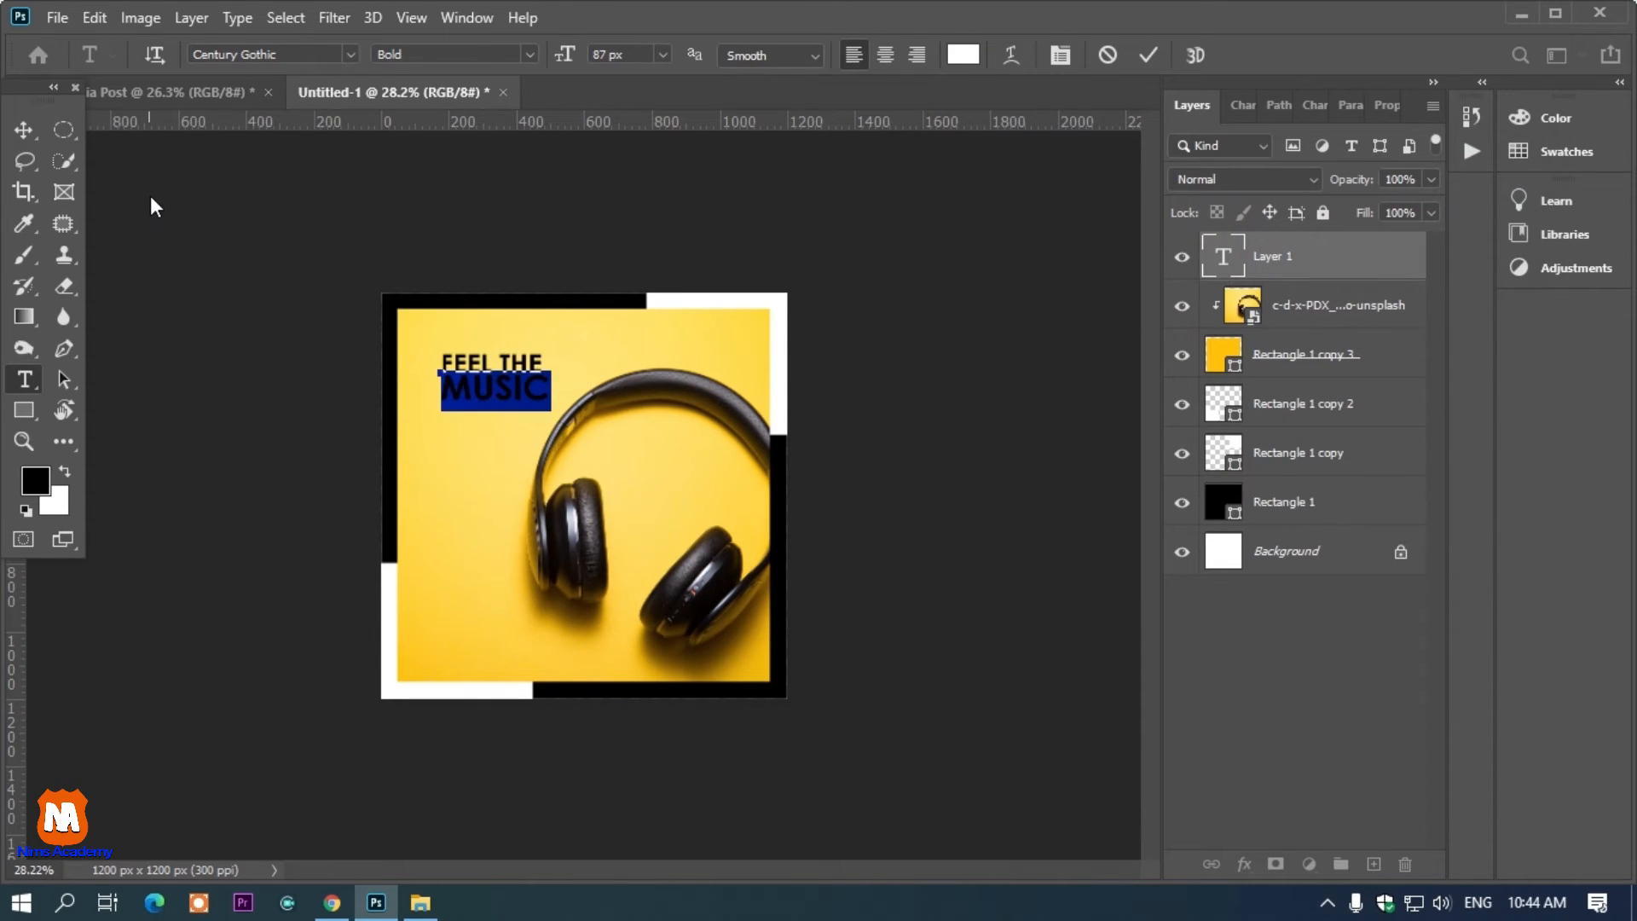
# Move MUSIC into its own text layer by deleting it from the first layer and pasting it into a duplicate
pyautogui.press('BackSpace')
pyautogui.click(23, 130)
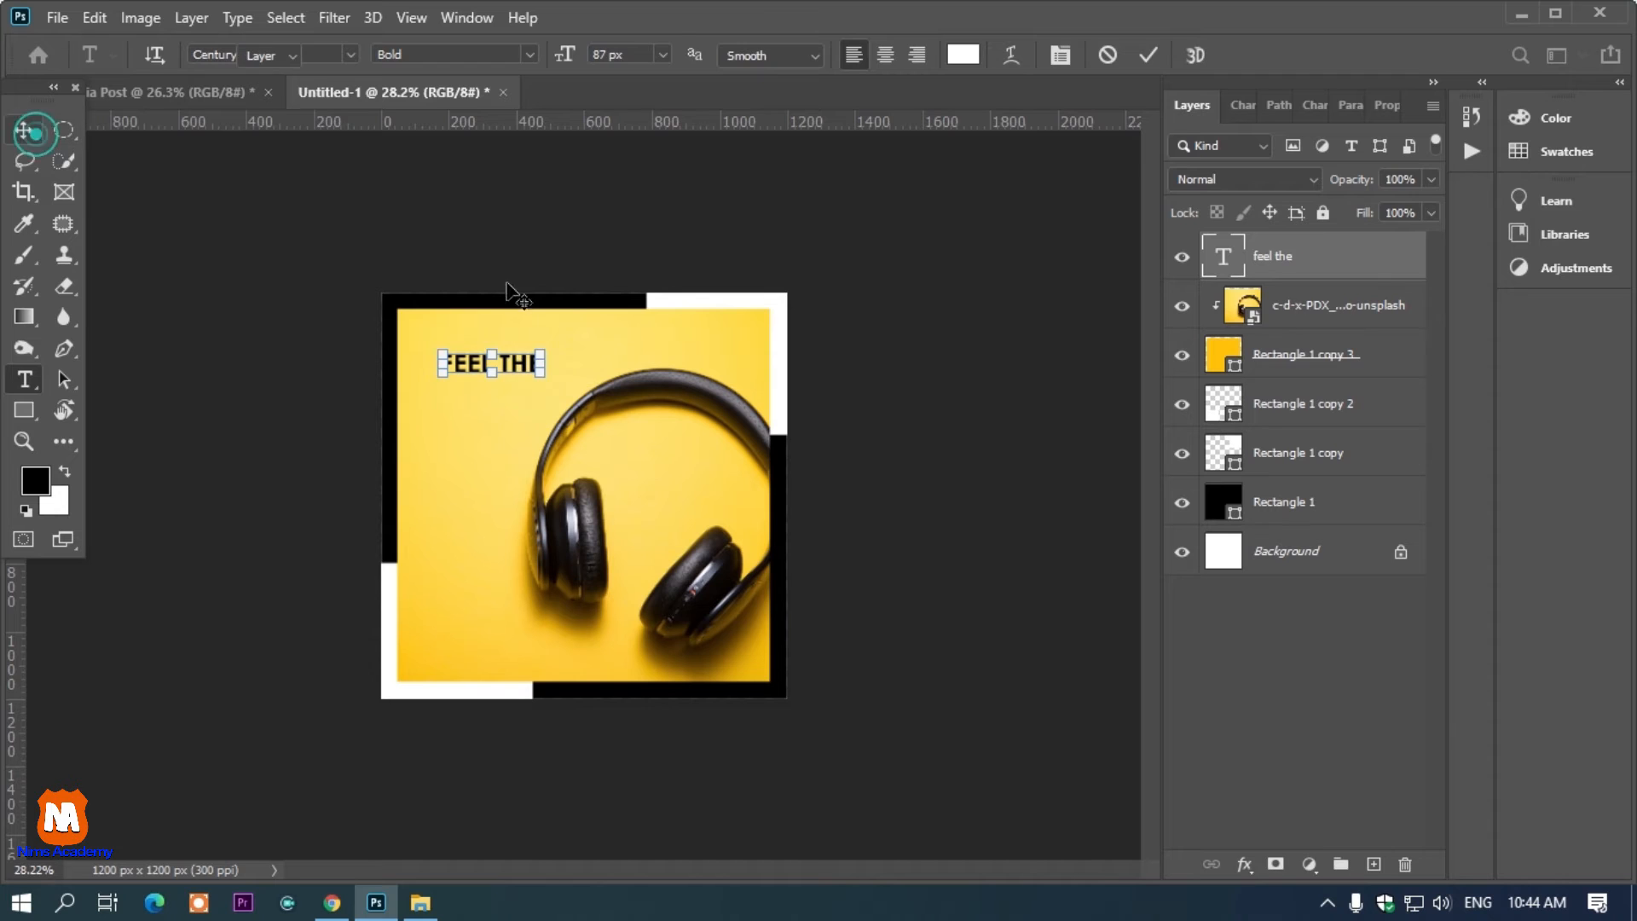
pyautogui.moveTo(512, 381); pyautogui.dragTo(511, 407)
pyautogui.doubleClick(512, 405)
pyautogui.hotkey('ctrl', 'a')
pyautogui.hotkey('ctrl', 'v')
pyautogui.hotkey('ctrl', 'a')
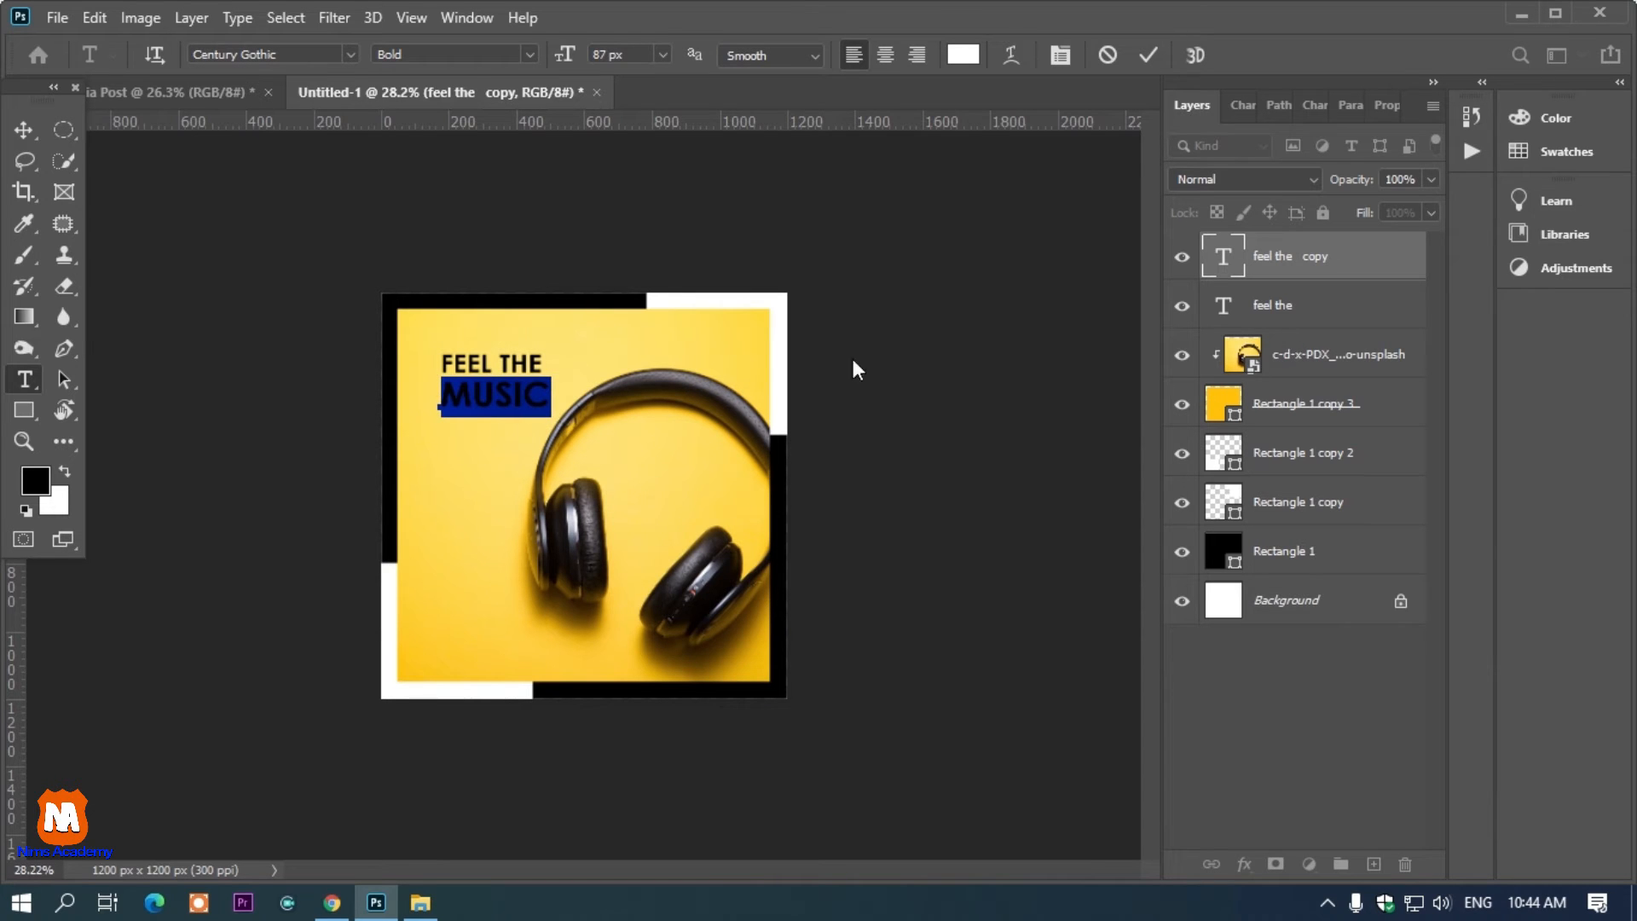
pyautogui.click(980, 305)
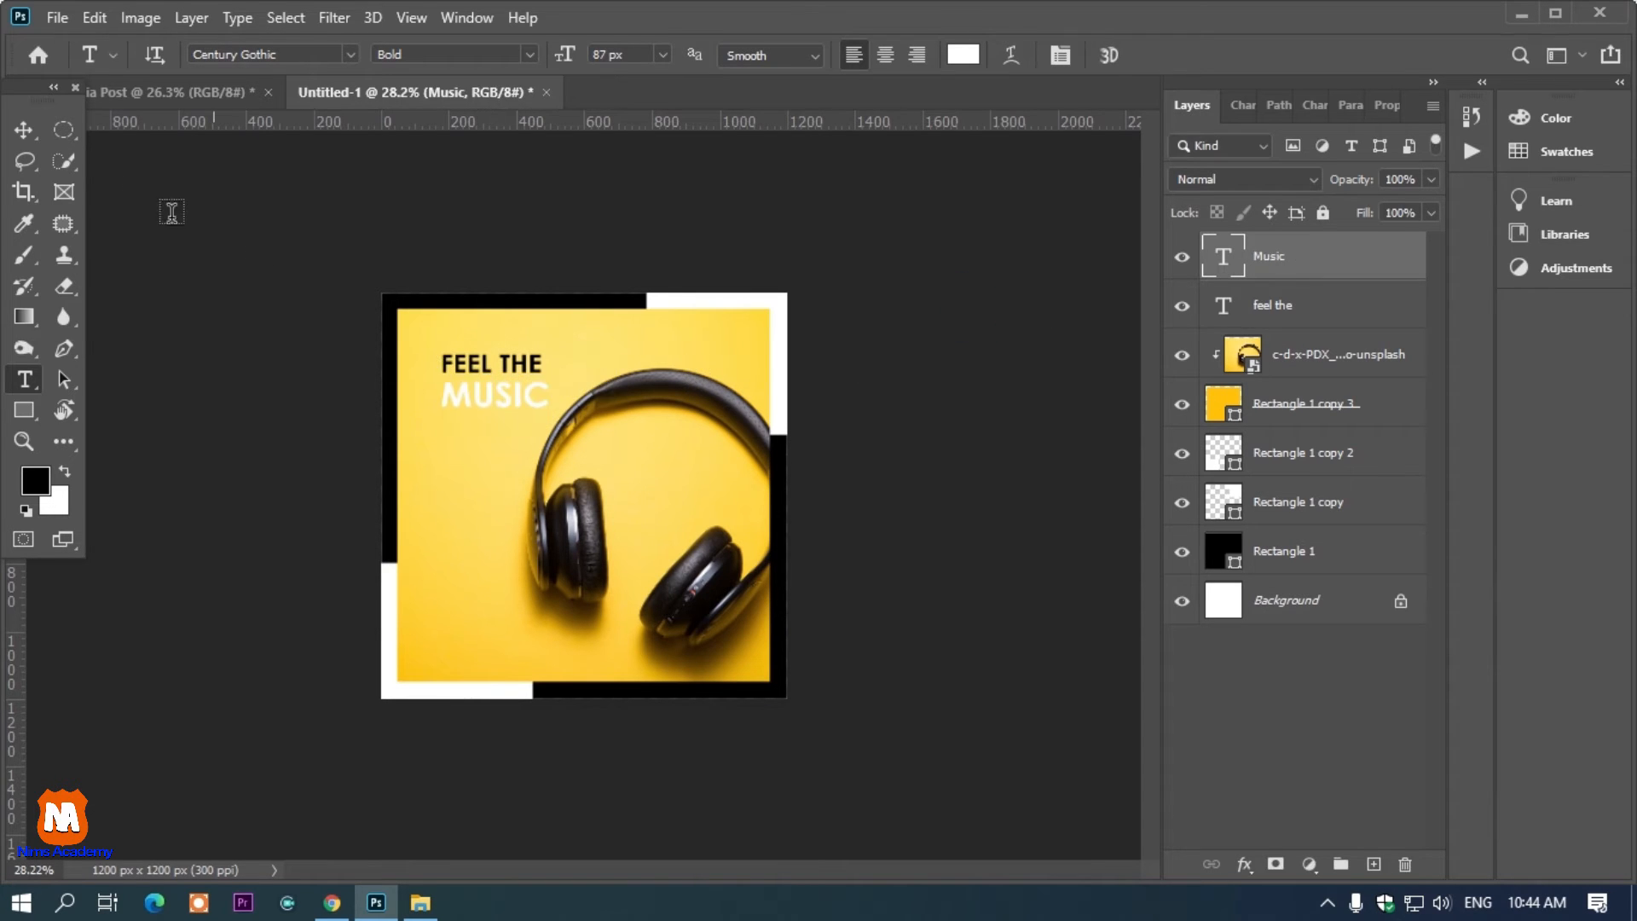
# Duplicate the MUSIC layer and nudge the copy three steps up and three steps left
pyautogui.click(35, 130)
pyautogui.hotkey('ctrl', 'j')
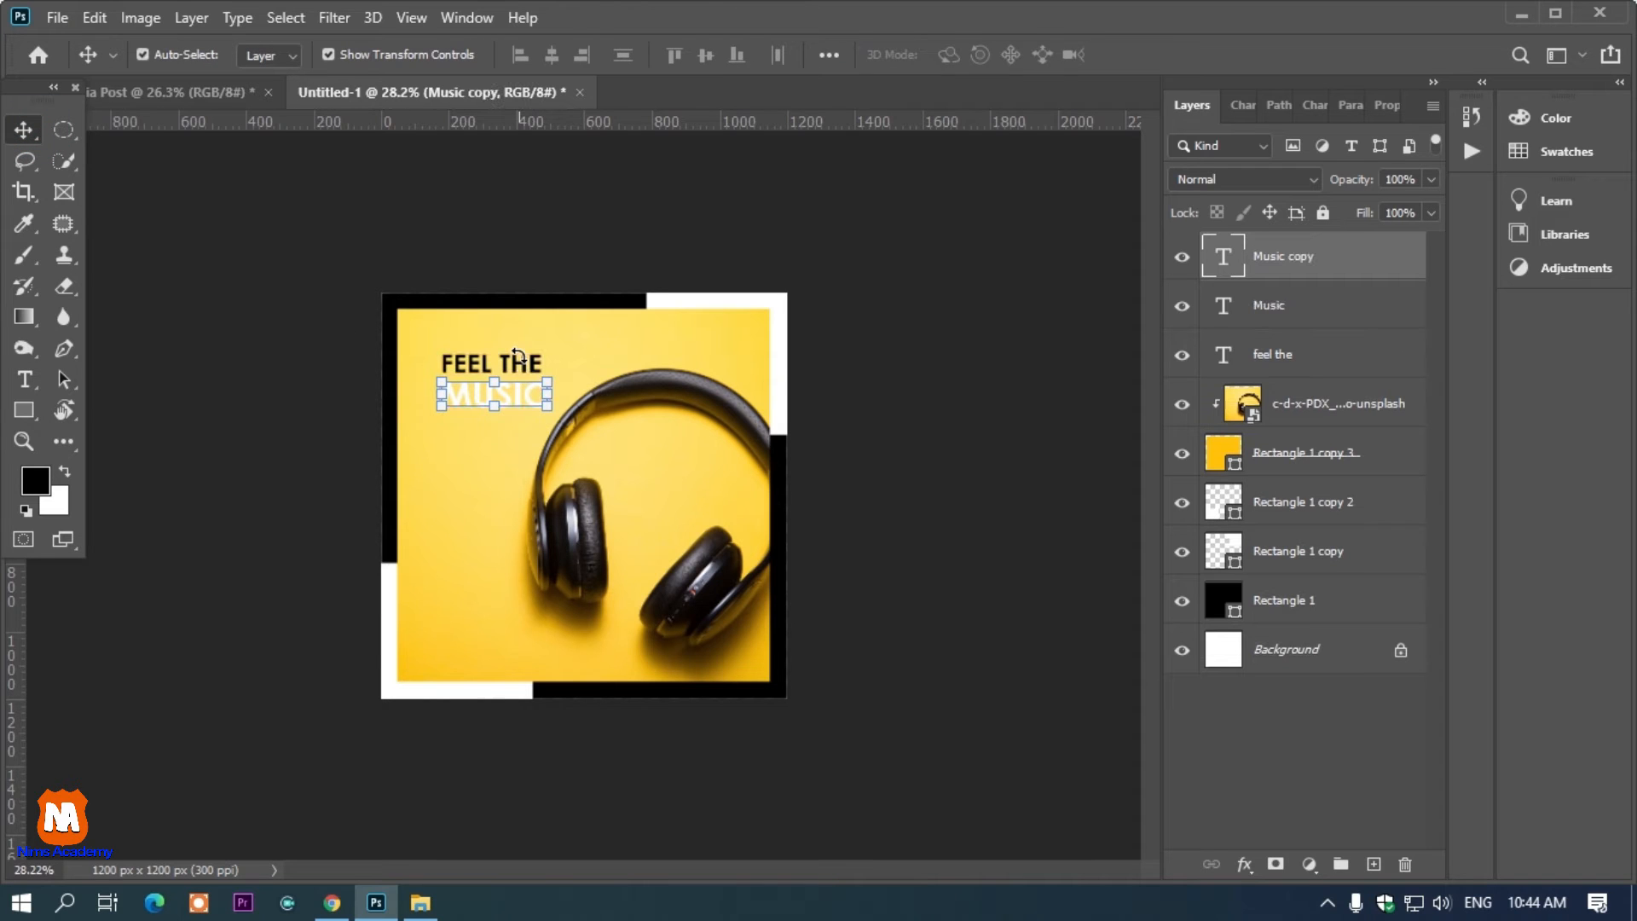
pyautogui.press('Up')
pyautogui.press('Up')
pyautogui.press('Up')
pyautogui.press('Up')
pyautogui.press('Up')
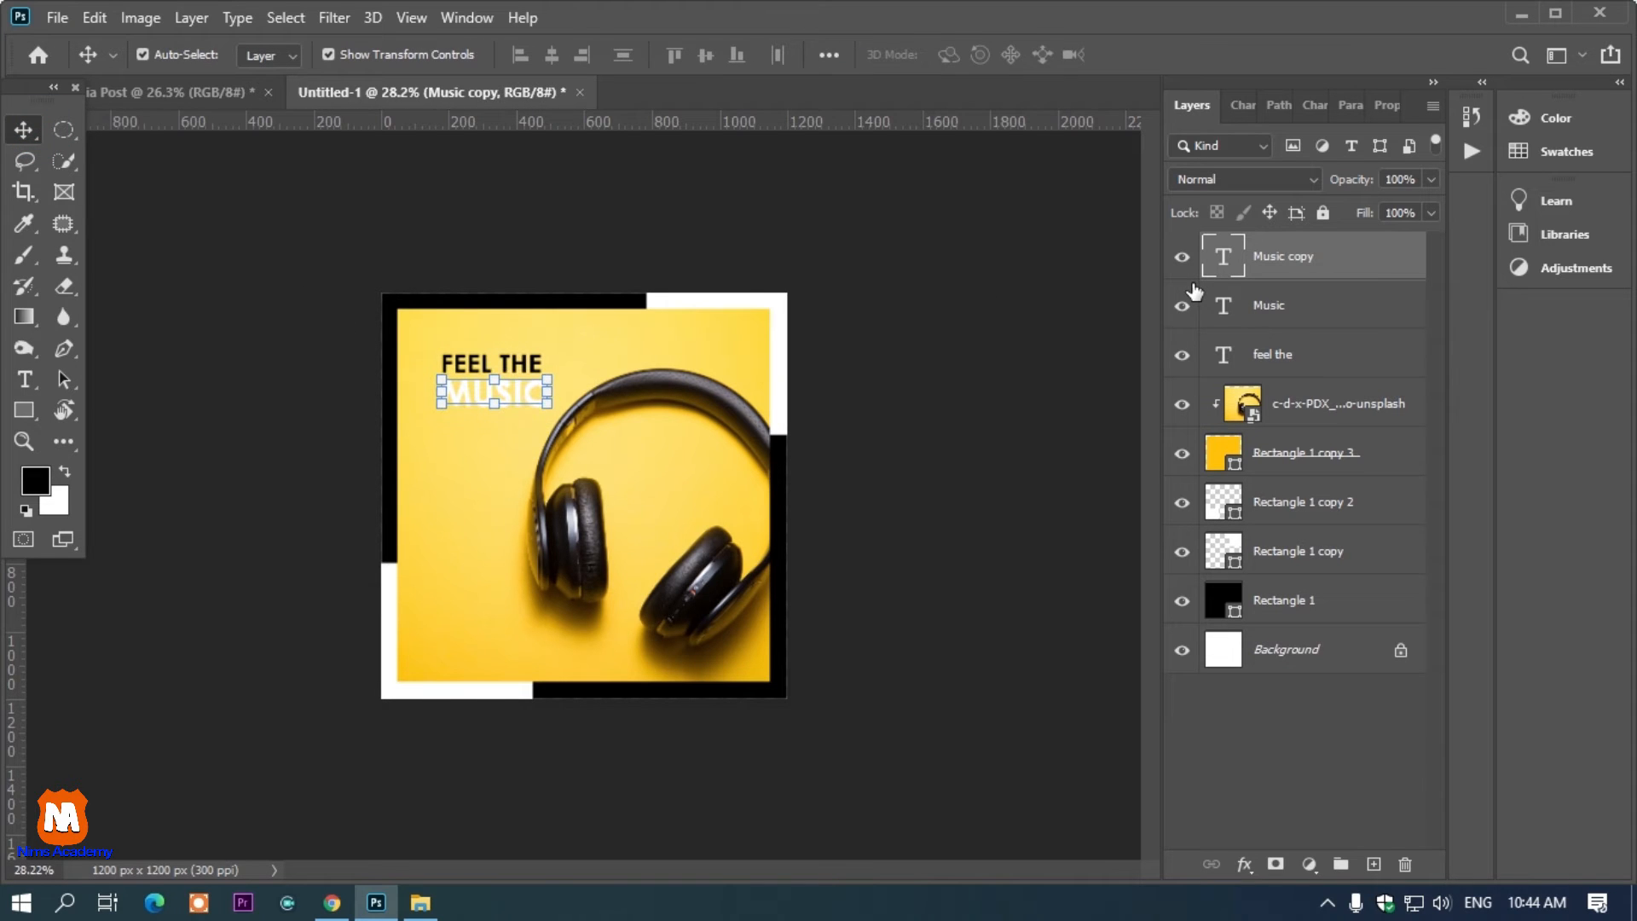
pyautogui.press('Left')
pyautogui.press('Left')
pyautogui.press('Left')
# Set the duplicated MUSIC text's color to black 000000
pyautogui.press('t')
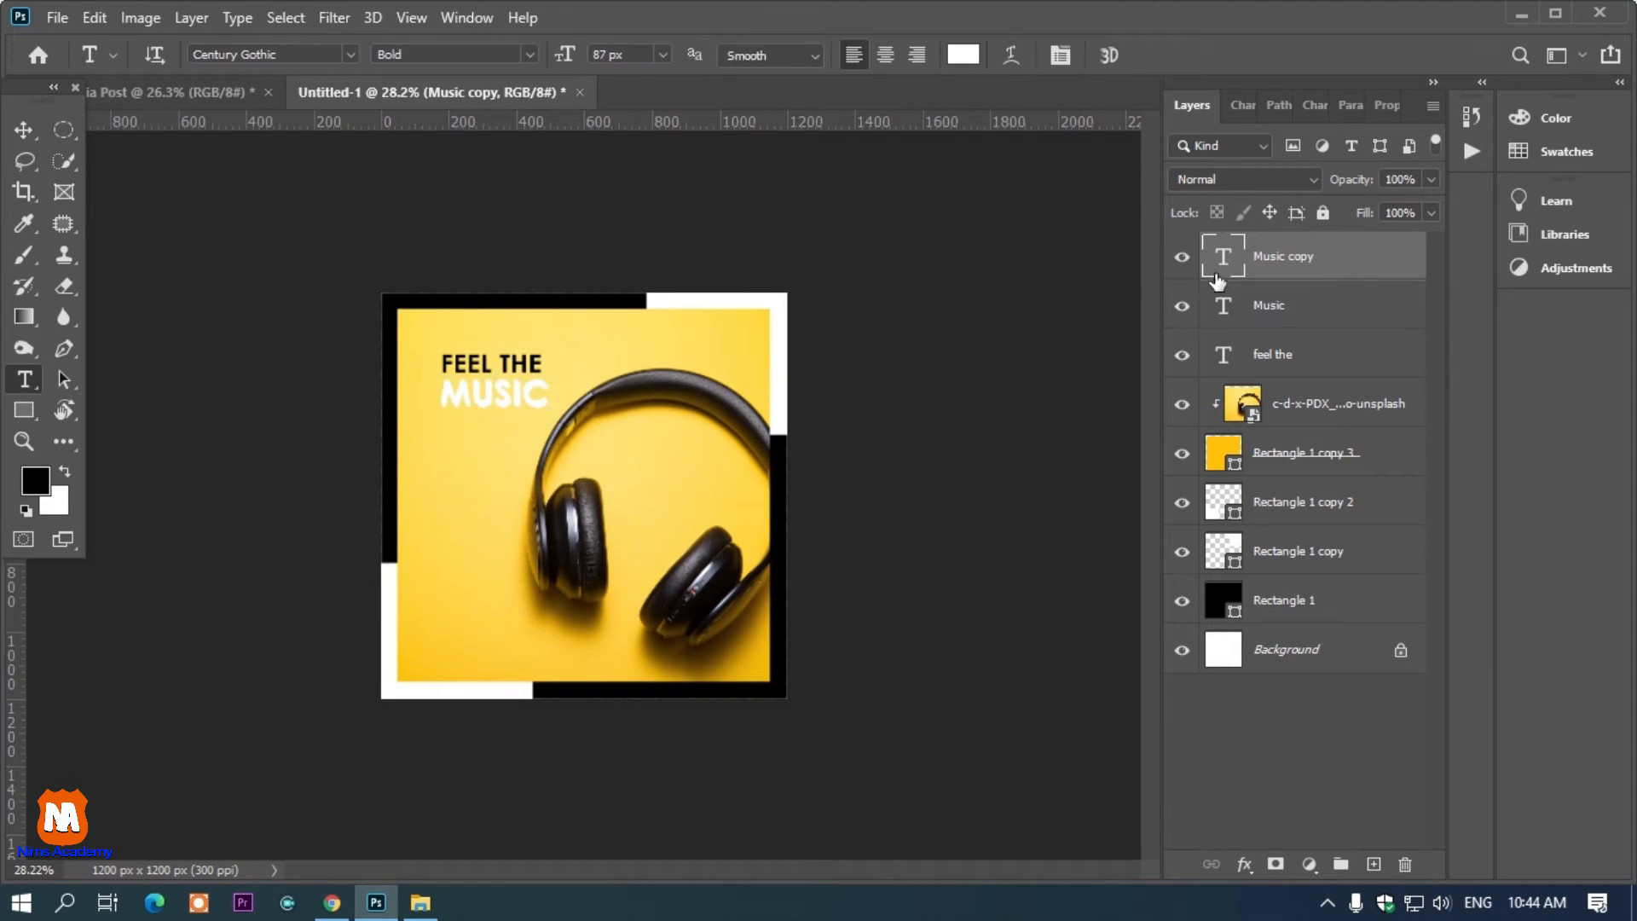
pyautogui.click(963, 54)
pyautogui.write('000000')
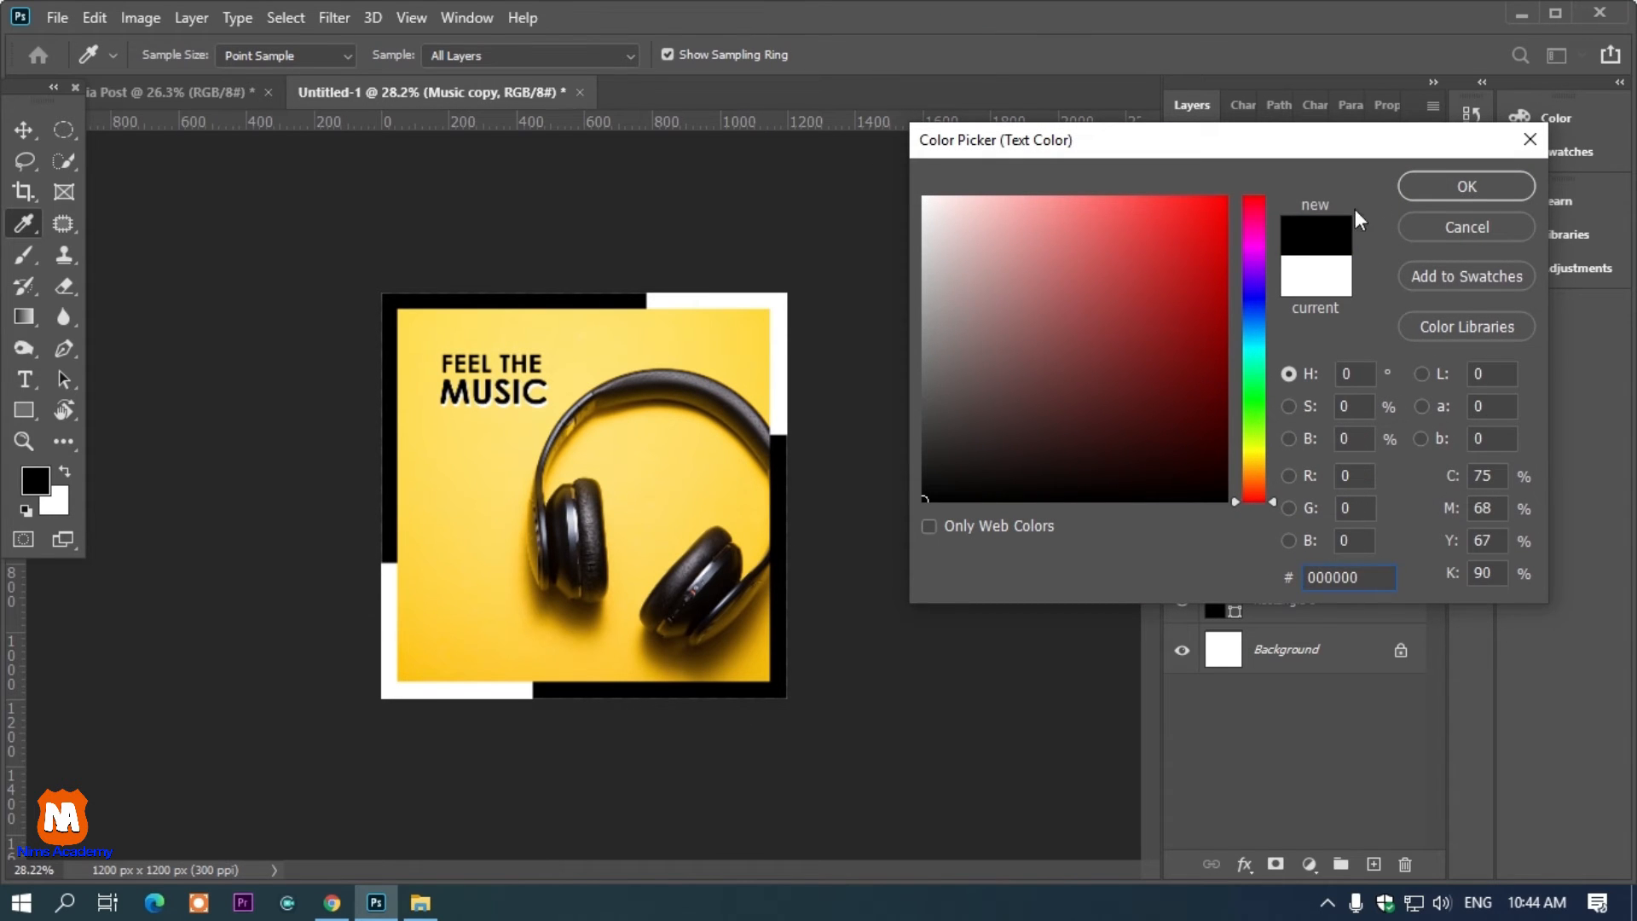
pyautogui.click(1449, 186)
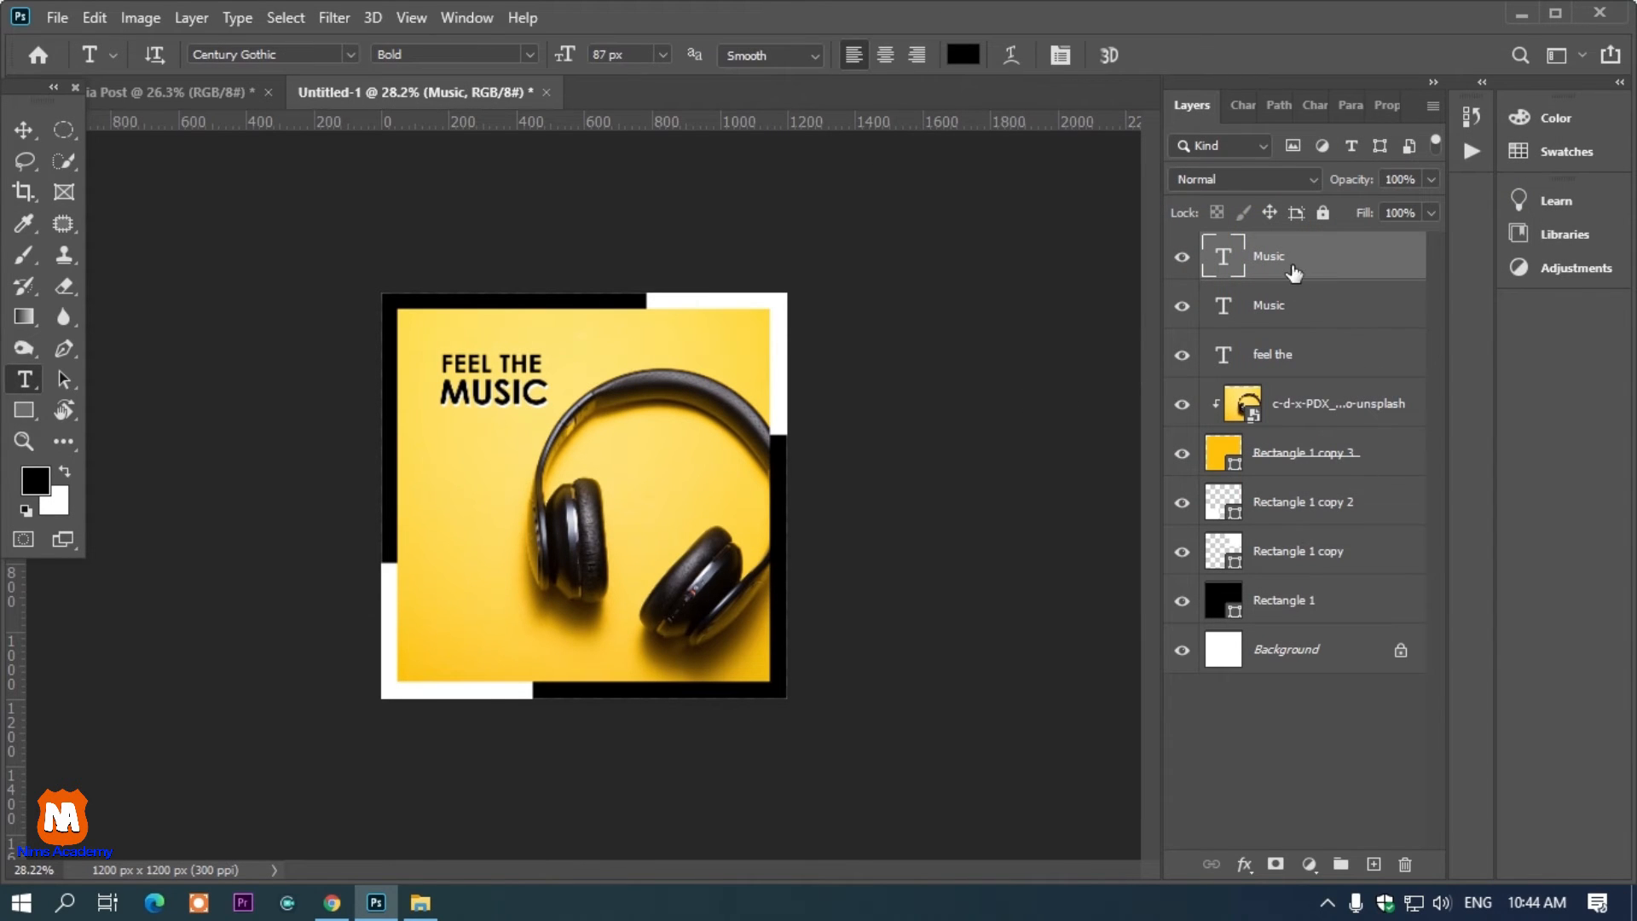
# Move the white MUSIC layer above its black copy and nudge it up and left to form a drop shadow
pyautogui.click(1275, 305)
pyautogui.moveTo(1275, 305); pyautogui.dragTo(1278, 257)
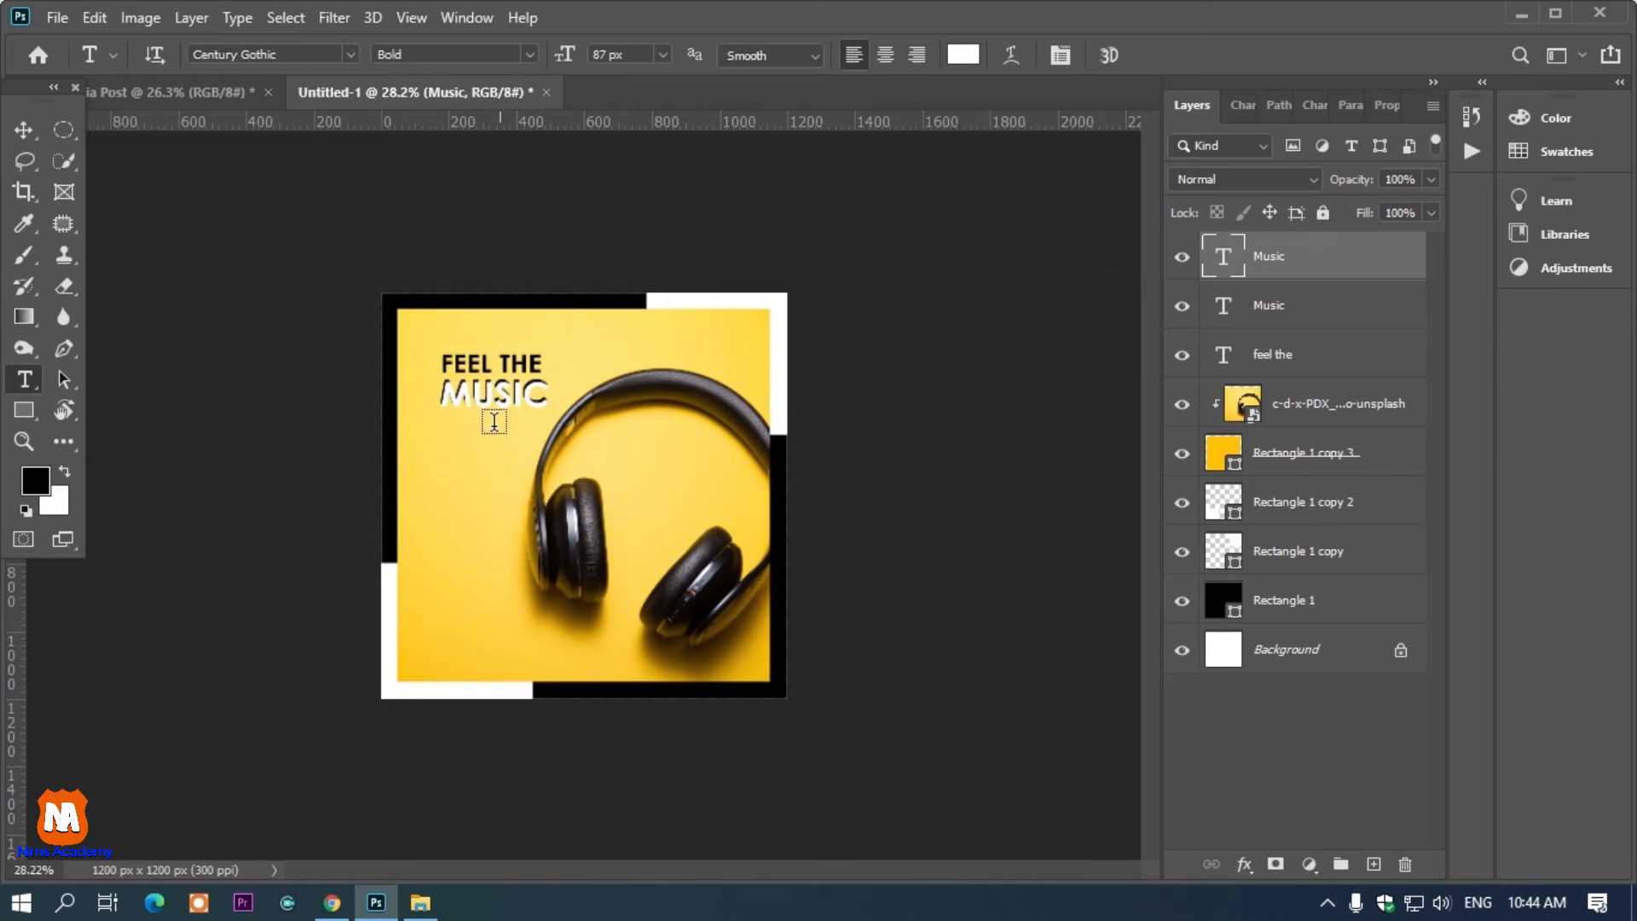
pyautogui.scroll(7, 491, 415)
pyautogui.click(23, 130)
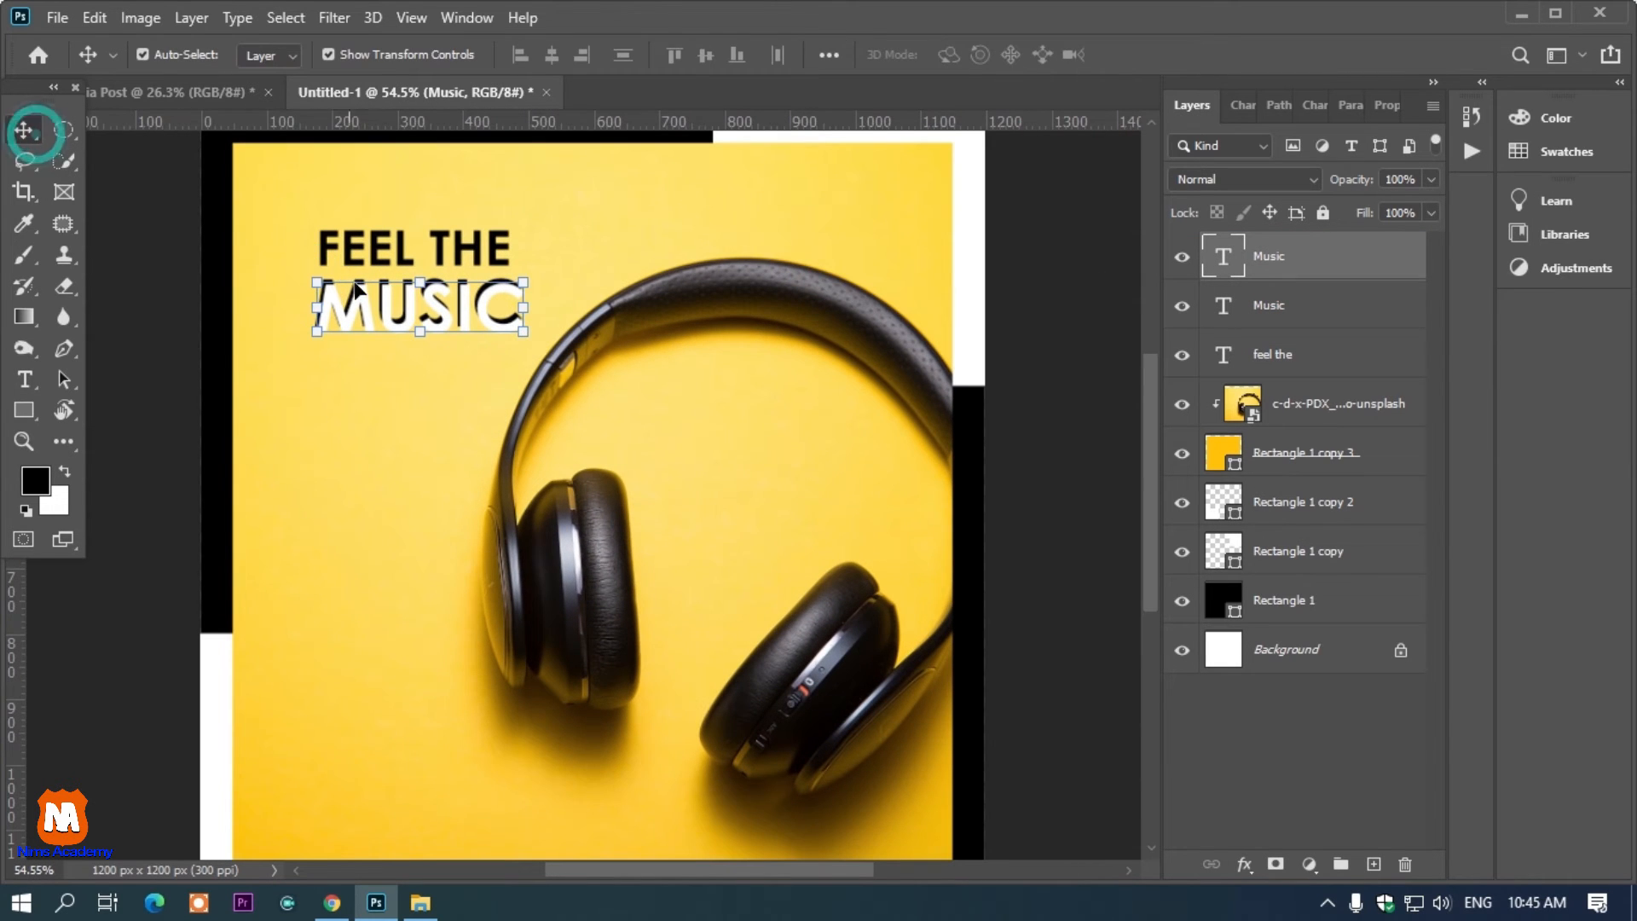
pyautogui.press('Up')
pyautogui.press('Up')
pyautogui.press('Left')
pyautogui.press('Left')
pyautogui.press('Left')
pyautogui.press('Left')
pyautogui.press('Left')
pyautogui.press('Left')
pyautogui.press('Up')
pyautogui.press('Up')
pyautogui.press('Up')
pyautogui.press('Left')
pyautogui.press('Left')
pyautogui.press('Left')
pyautogui.press('Left')
pyautogui.press('Up')
pyautogui.press('Up')
pyautogui.press('Up')
pyautogui.press('Up')
pyautogui.press('Up')
pyautogui.press('Left')
pyautogui.press('Down')
pyautogui.hotkey('ctrl', '-')
pyautogui.hotkey('ctrl', '-')
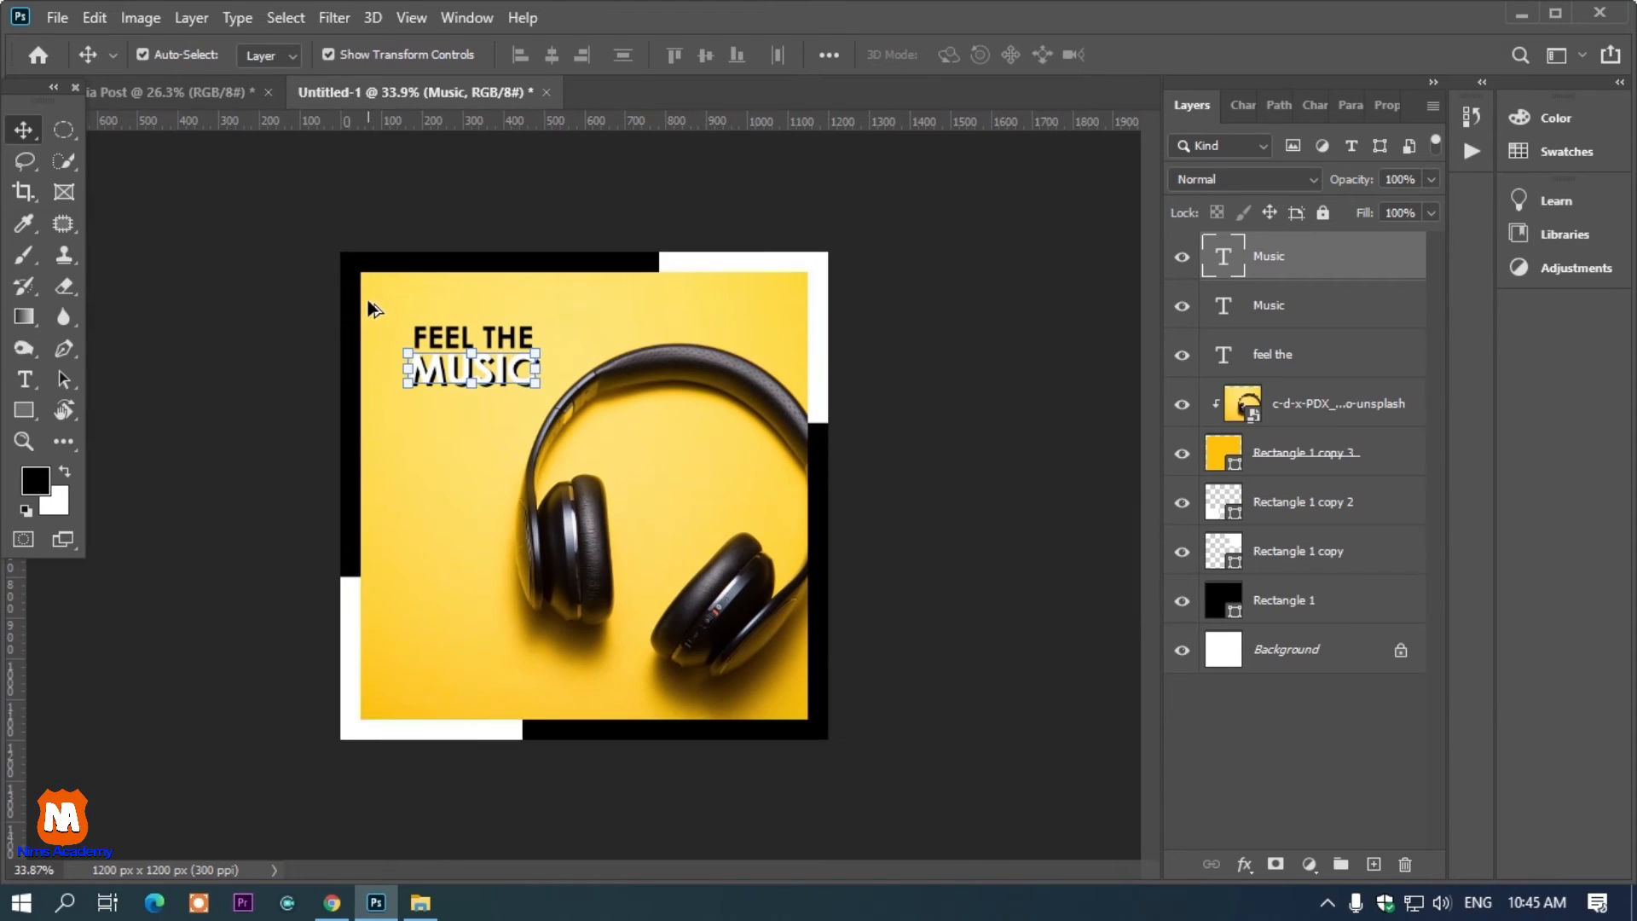
pyautogui.click(836, 206)
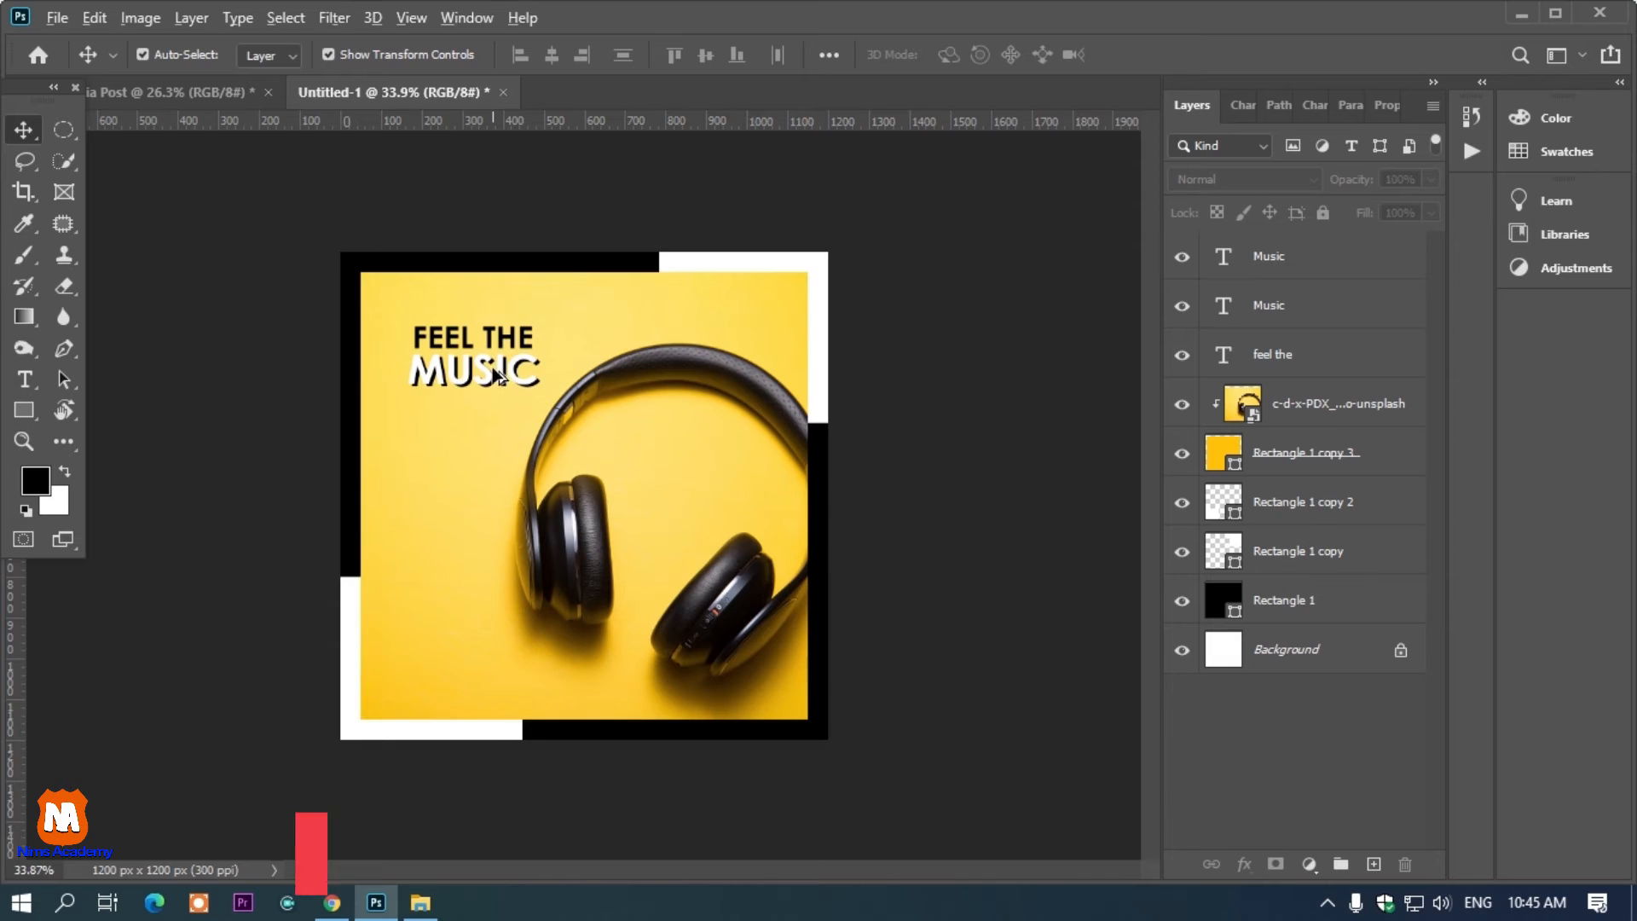
# Draw a black rounded rectangle about 507 by 99 px near the photo's lower-left corner as a button
pyautogui.hotkey('ctrl', '-')
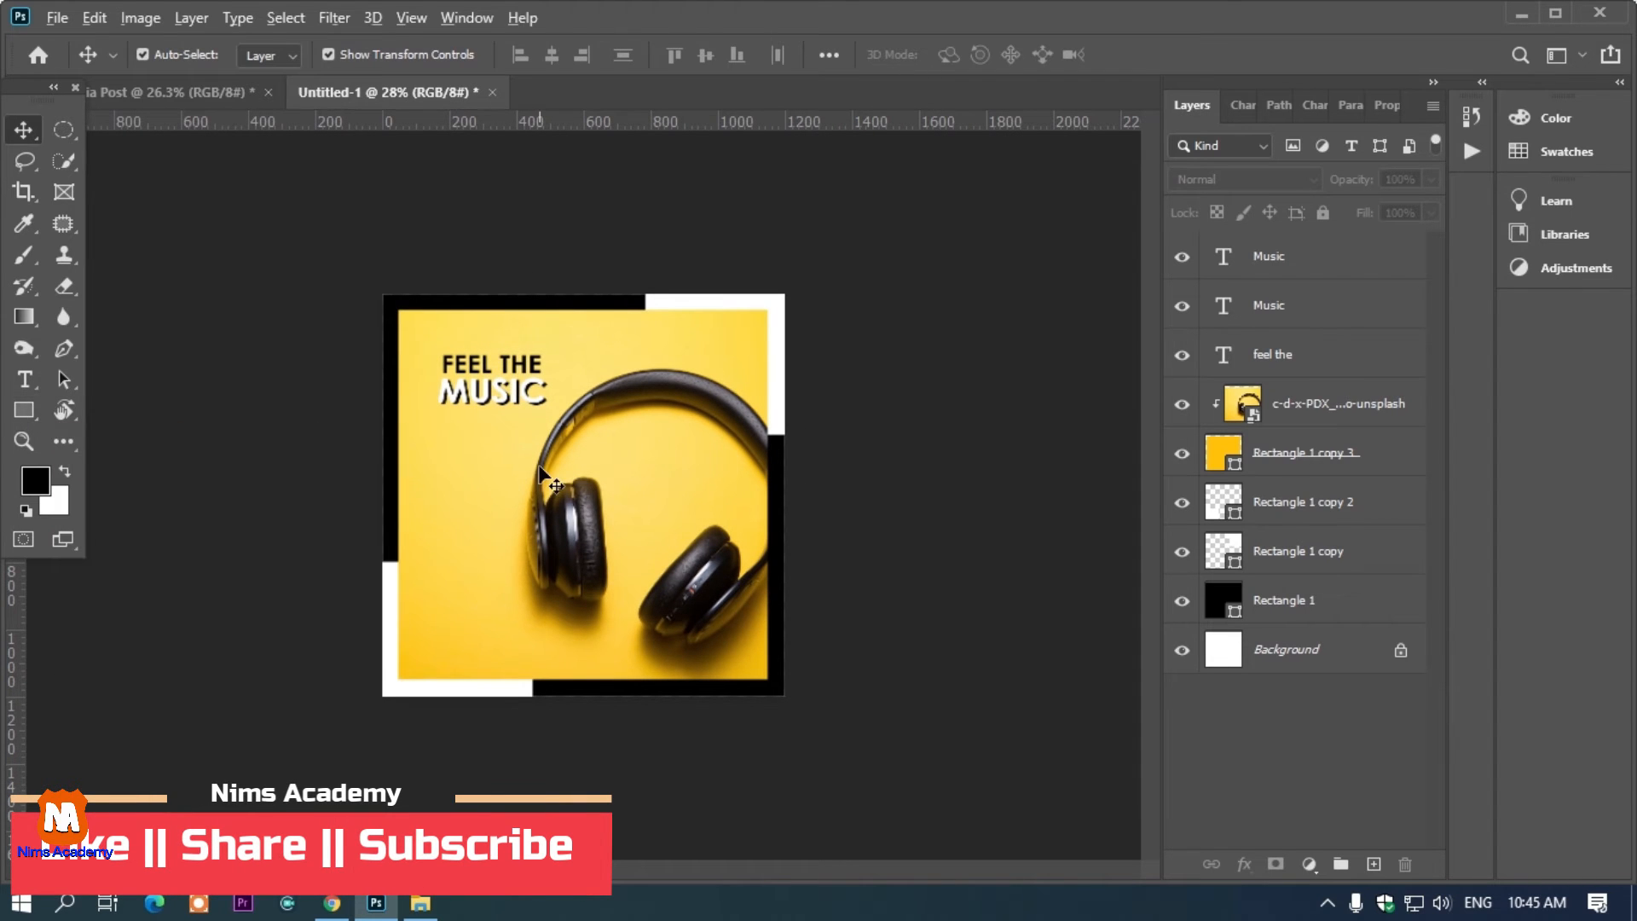
pyautogui.hotkey('ctrl', '-')
pyautogui.click(23, 410)
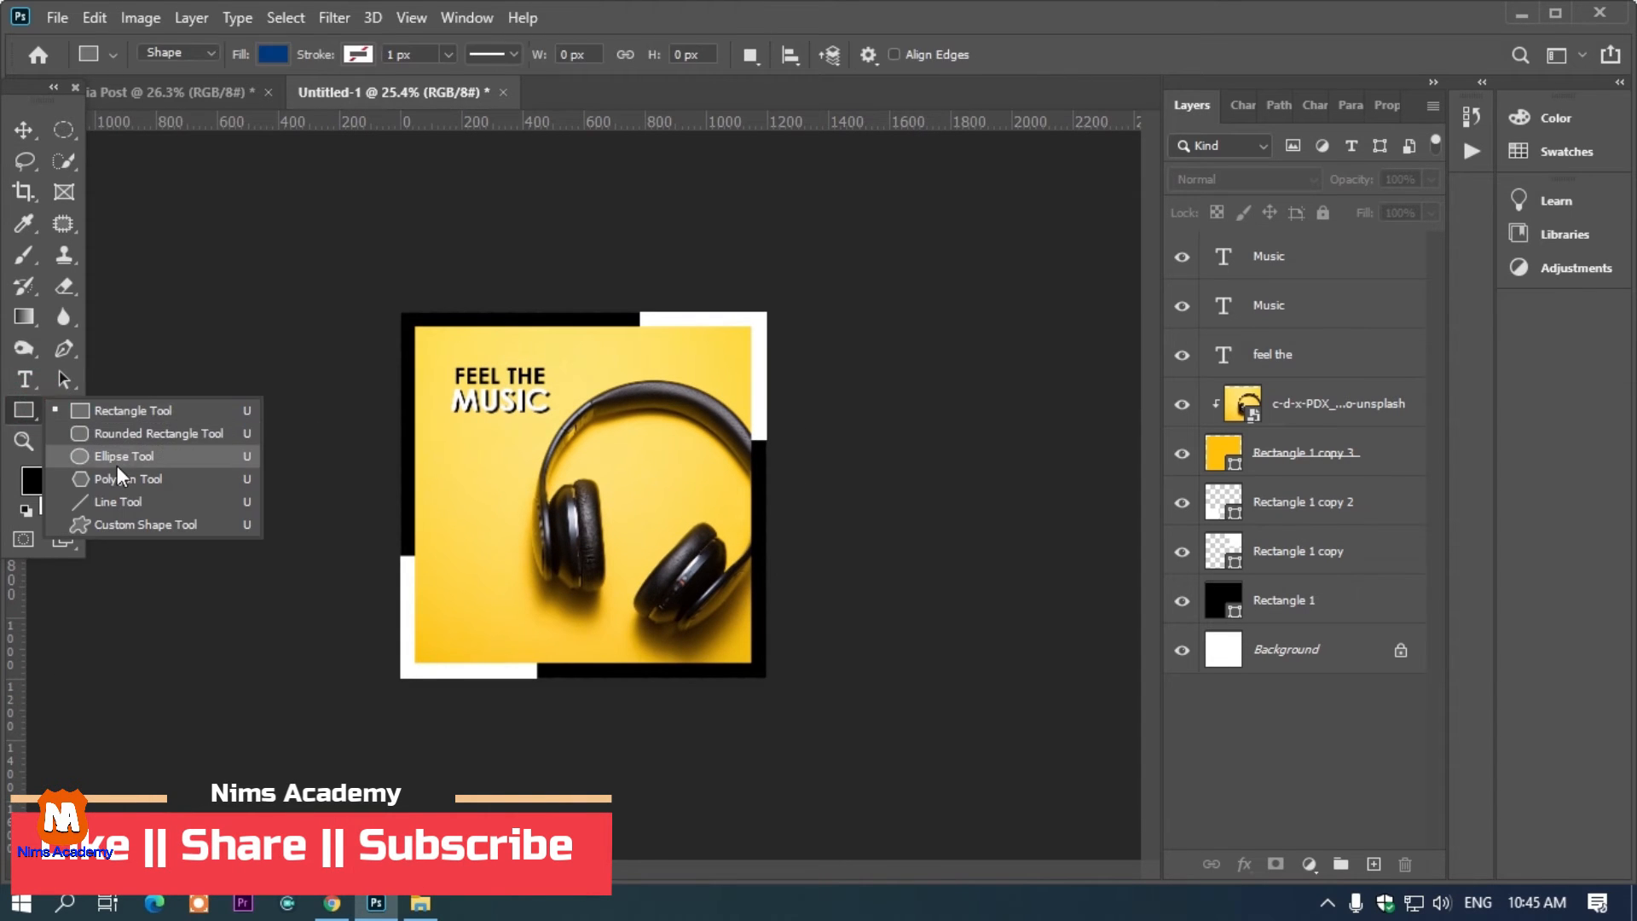
pyautogui.click(133, 435)
pyautogui.moveTo(442, 603); pyautogui.dragTo(599, 632)
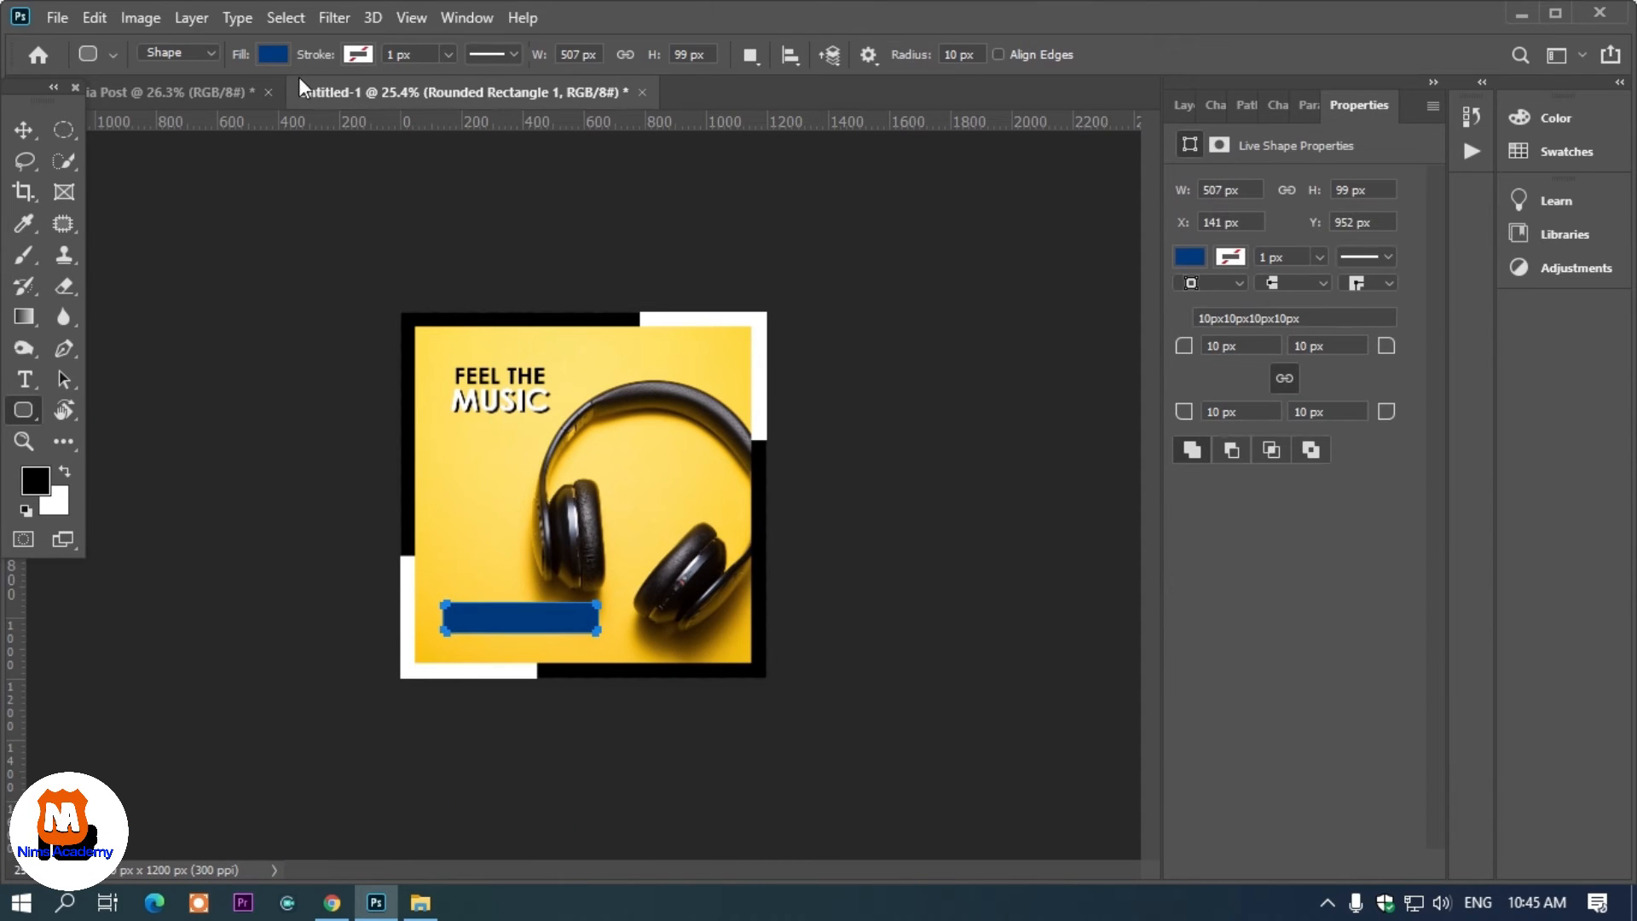
pyautogui.click(273, 54)
pyautogui.click(122, 181)
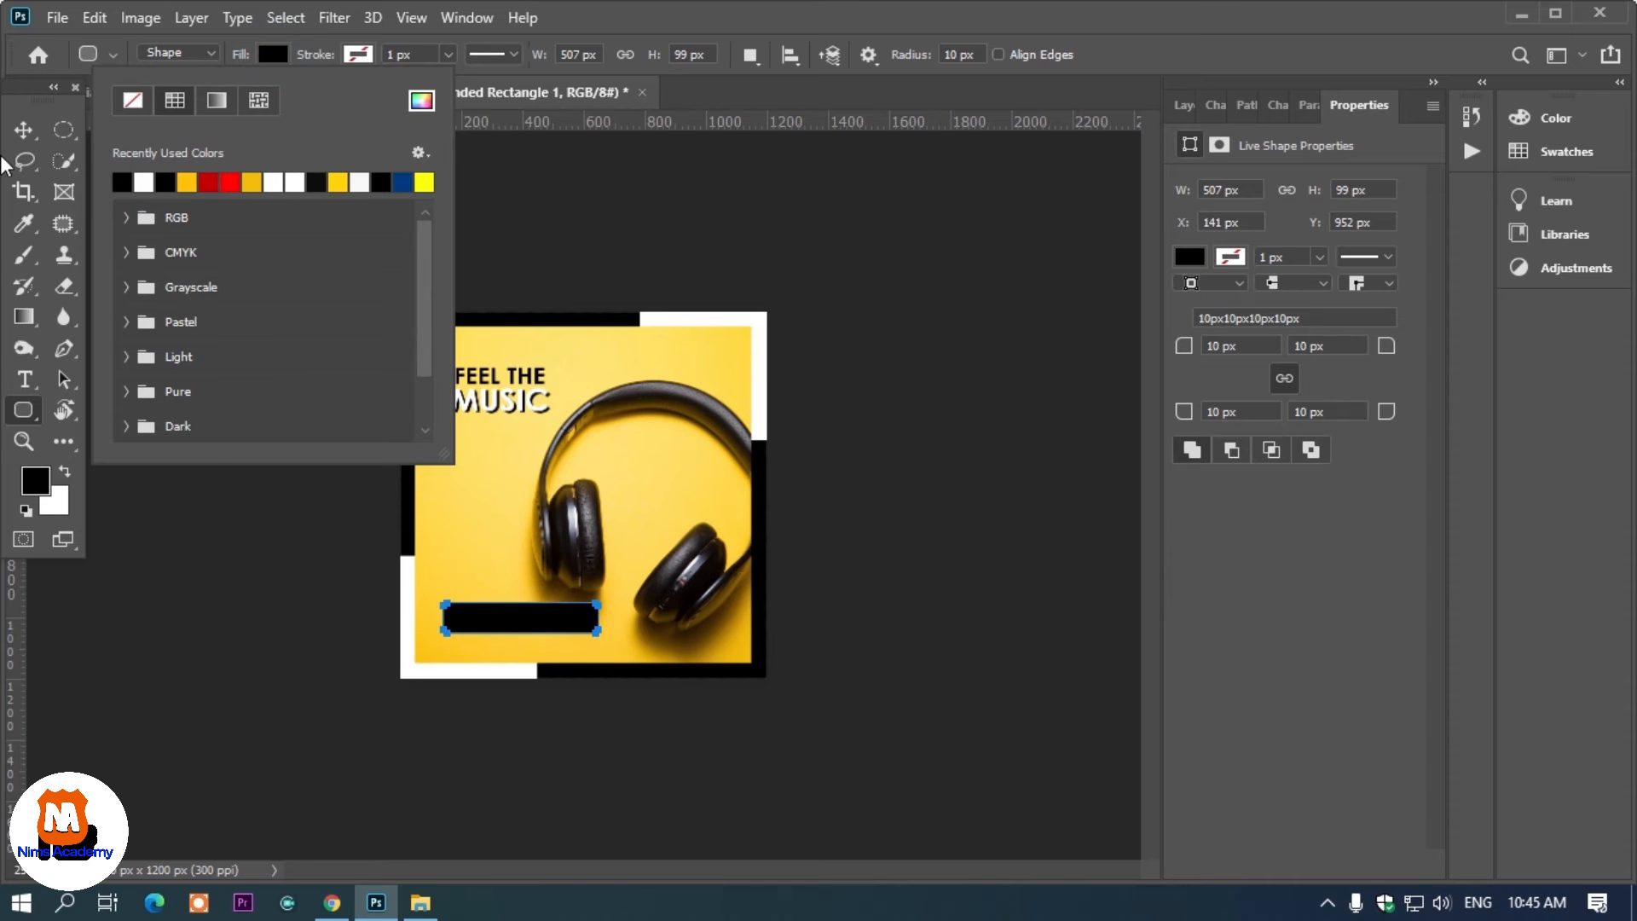
pyautogui.click(21, 137)
pyautogui.click(662, 193)
# Add a text line reading ORDER NOW near the button
pyautogui.scroll(3, 494, 637)
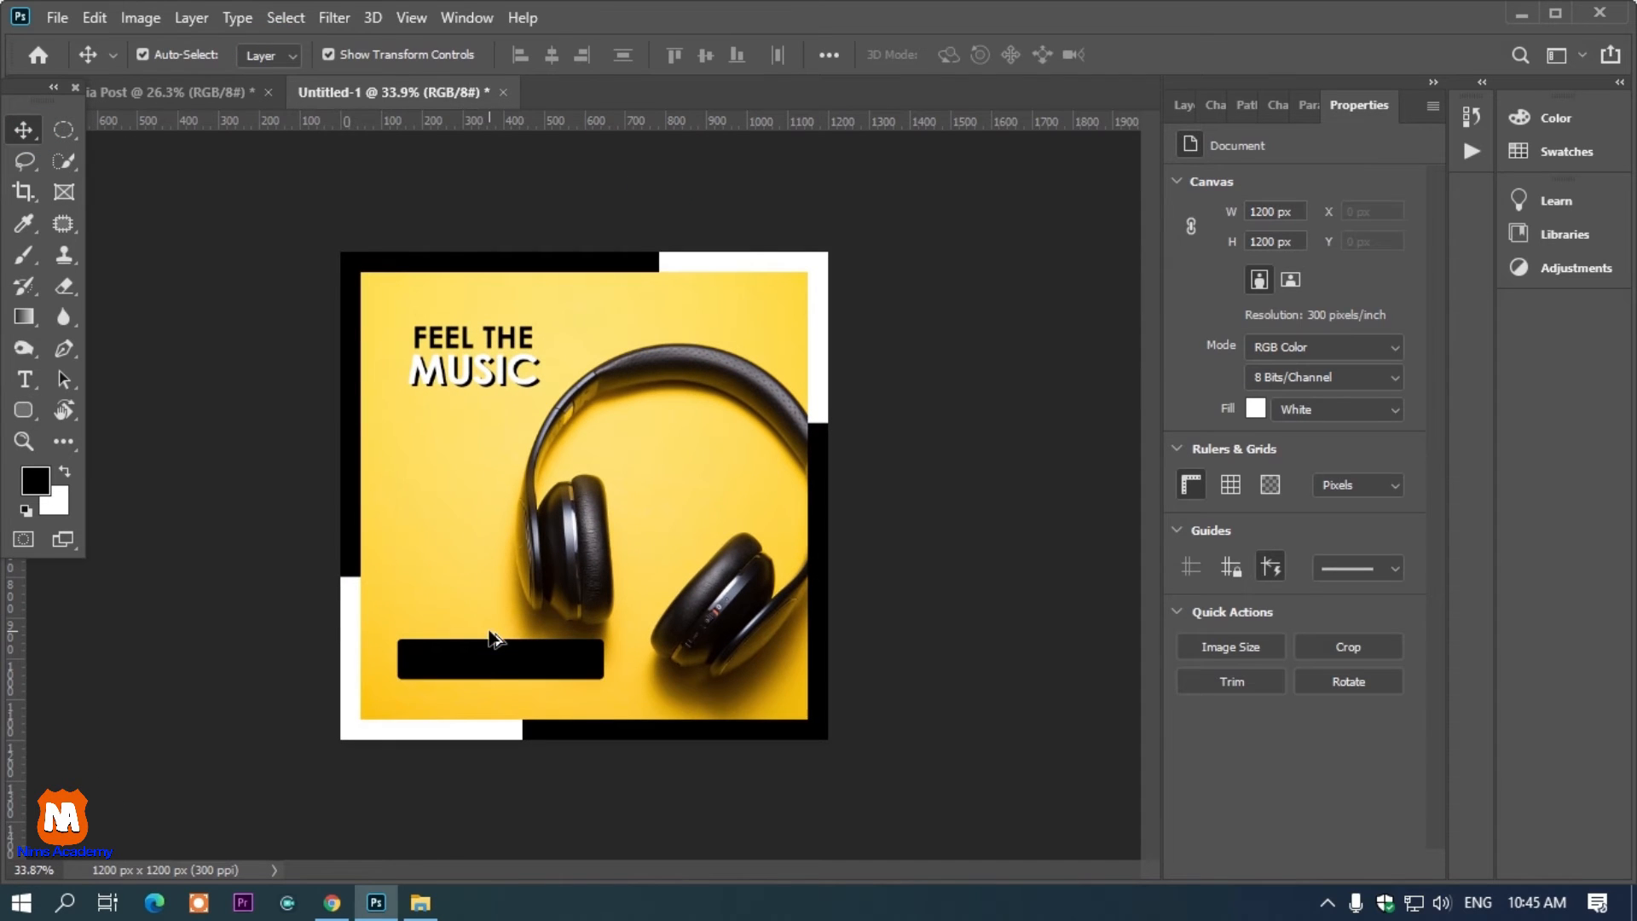
pyautogui.scroll(1, 486, 667)
pyautogui.press('t')
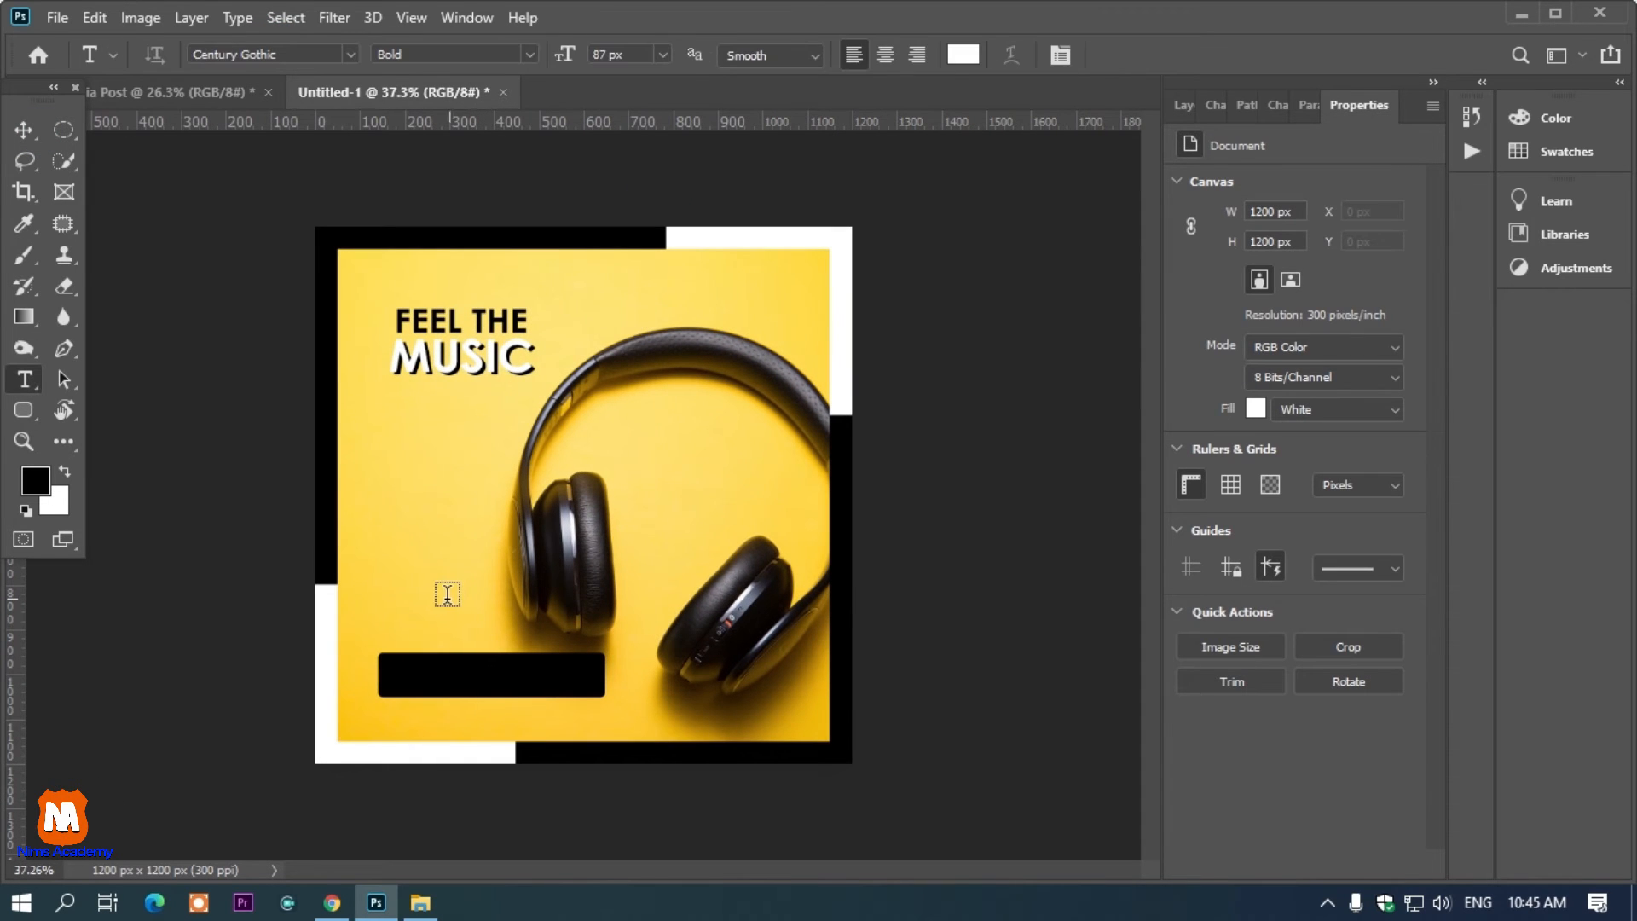
pyautogui.click(446, 597)
pyautogui.write('ORDER')
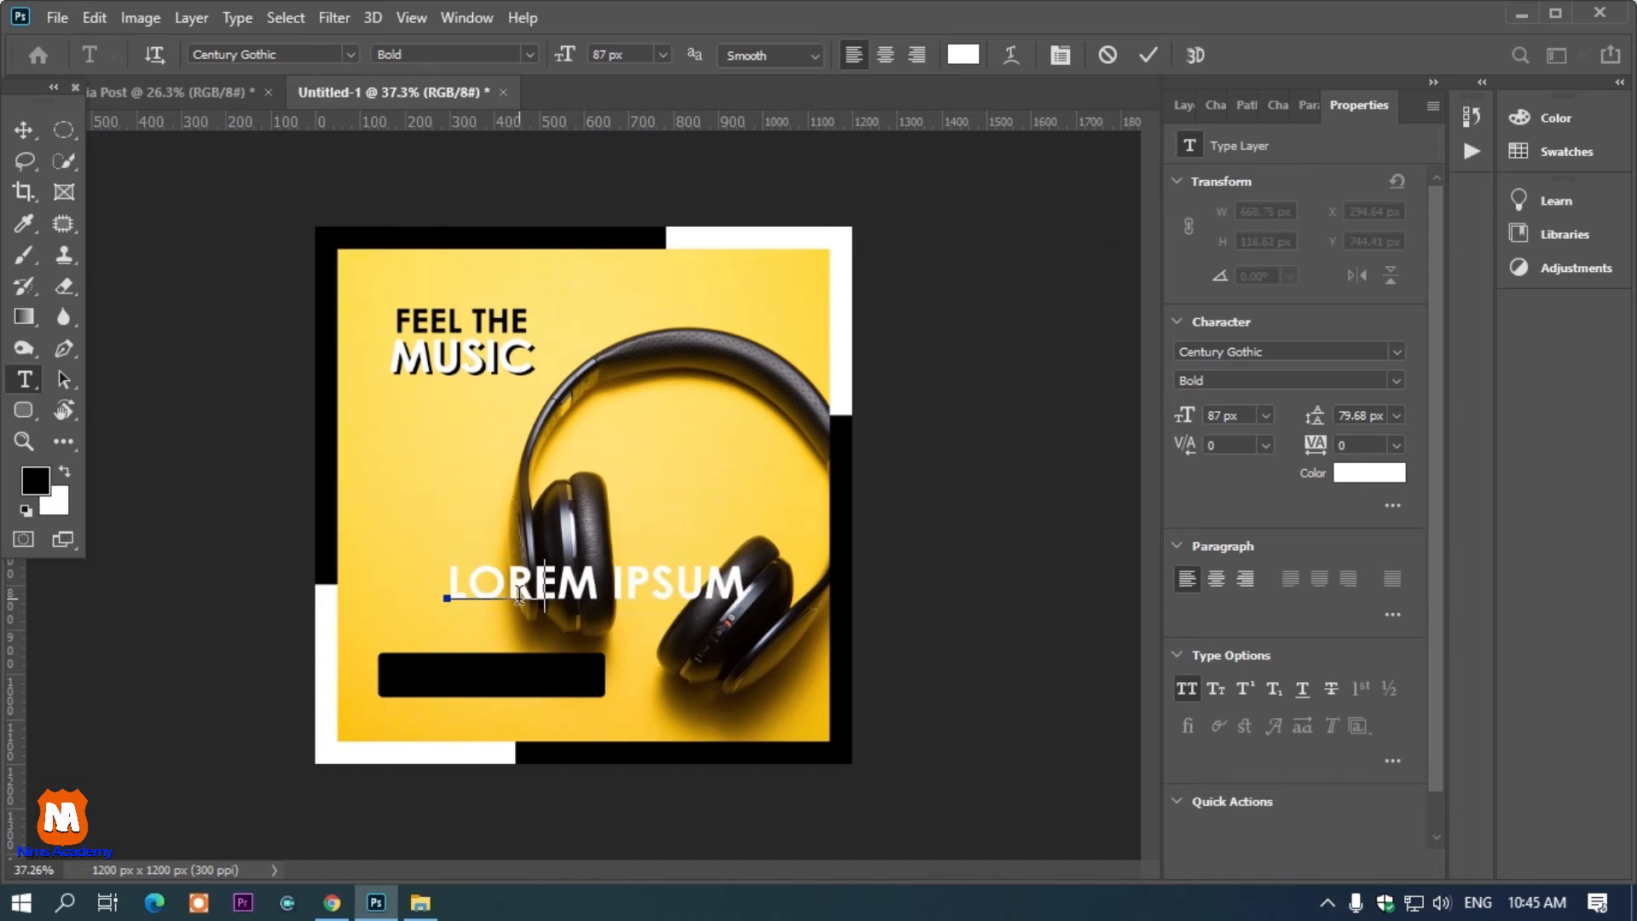
pyautogui.write(' NOW')
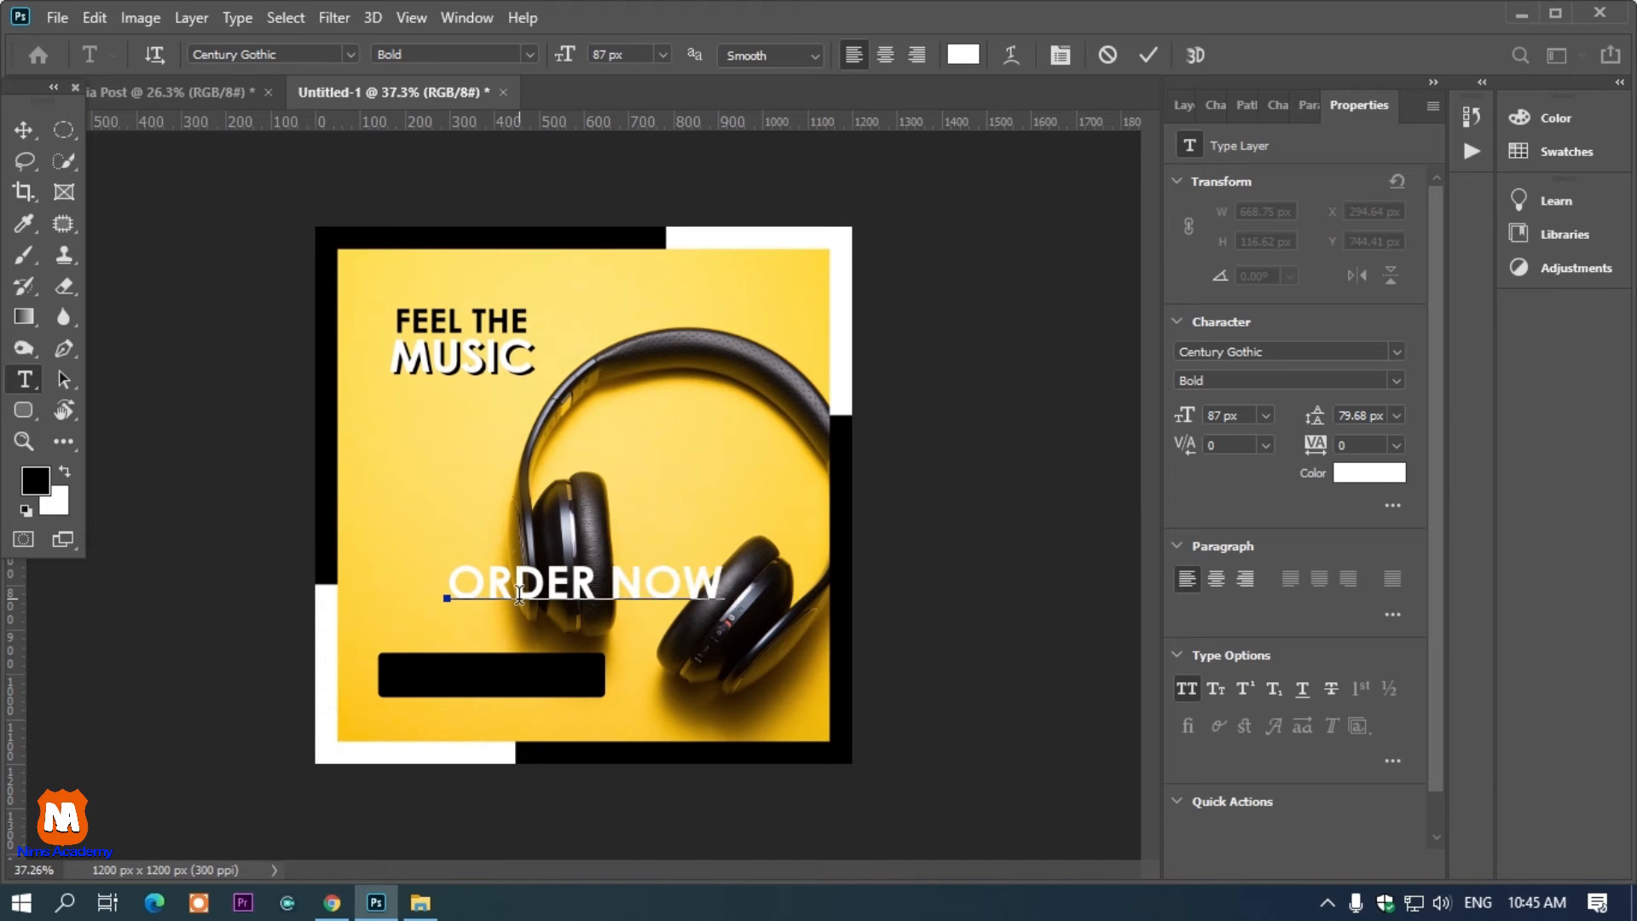
# Set the ORDER NOW text to 43 px and move it onto the black button
pyautogui.hotkey('ctrl', 'a')
pyautogui.moveTo(567, 63); pyautogui.dragTo(513, 88)
pyautogui.moveTo(603, 638); pyautogui.dragTo(578, 704)
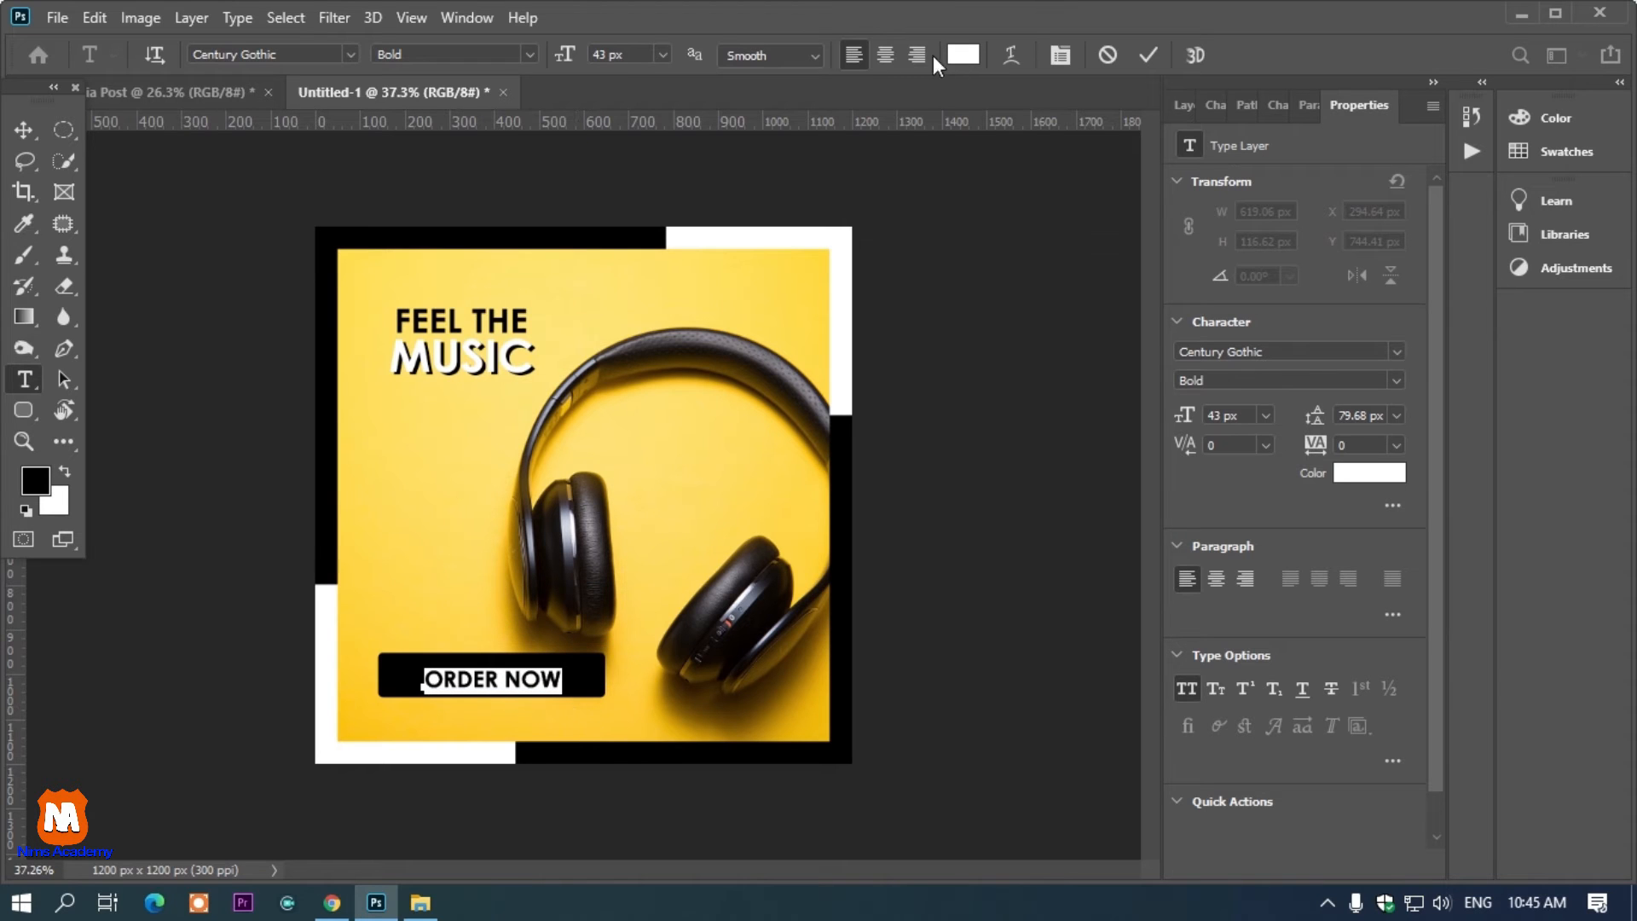
# Select the ORDER NOW text together with the button and align their horizontal and vertical centers
pyautogui.click(23, 129)
pyautogui.click(1052, 299)
pyautogui.click(563, 703)
pyautogui.keyDown('shift'); pyautogui.click(524, 687); pyautogui.keyUp('shift')
pyautogui.click(1184, 106)
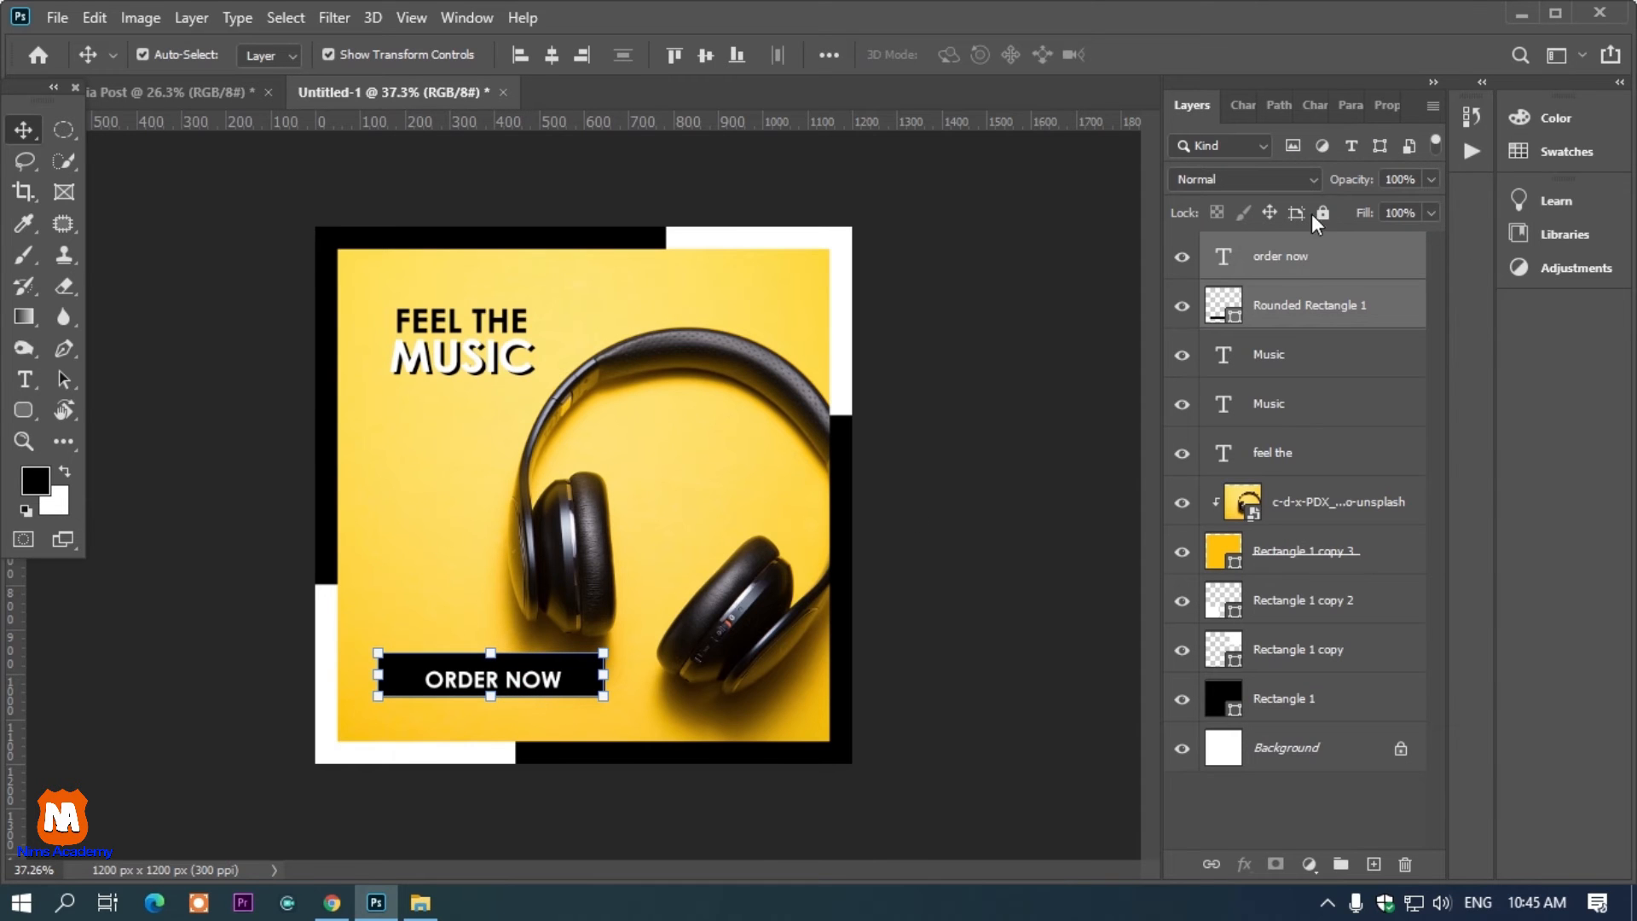
pyautogui.click(705, 55)
pyautogui.click(551, 54)
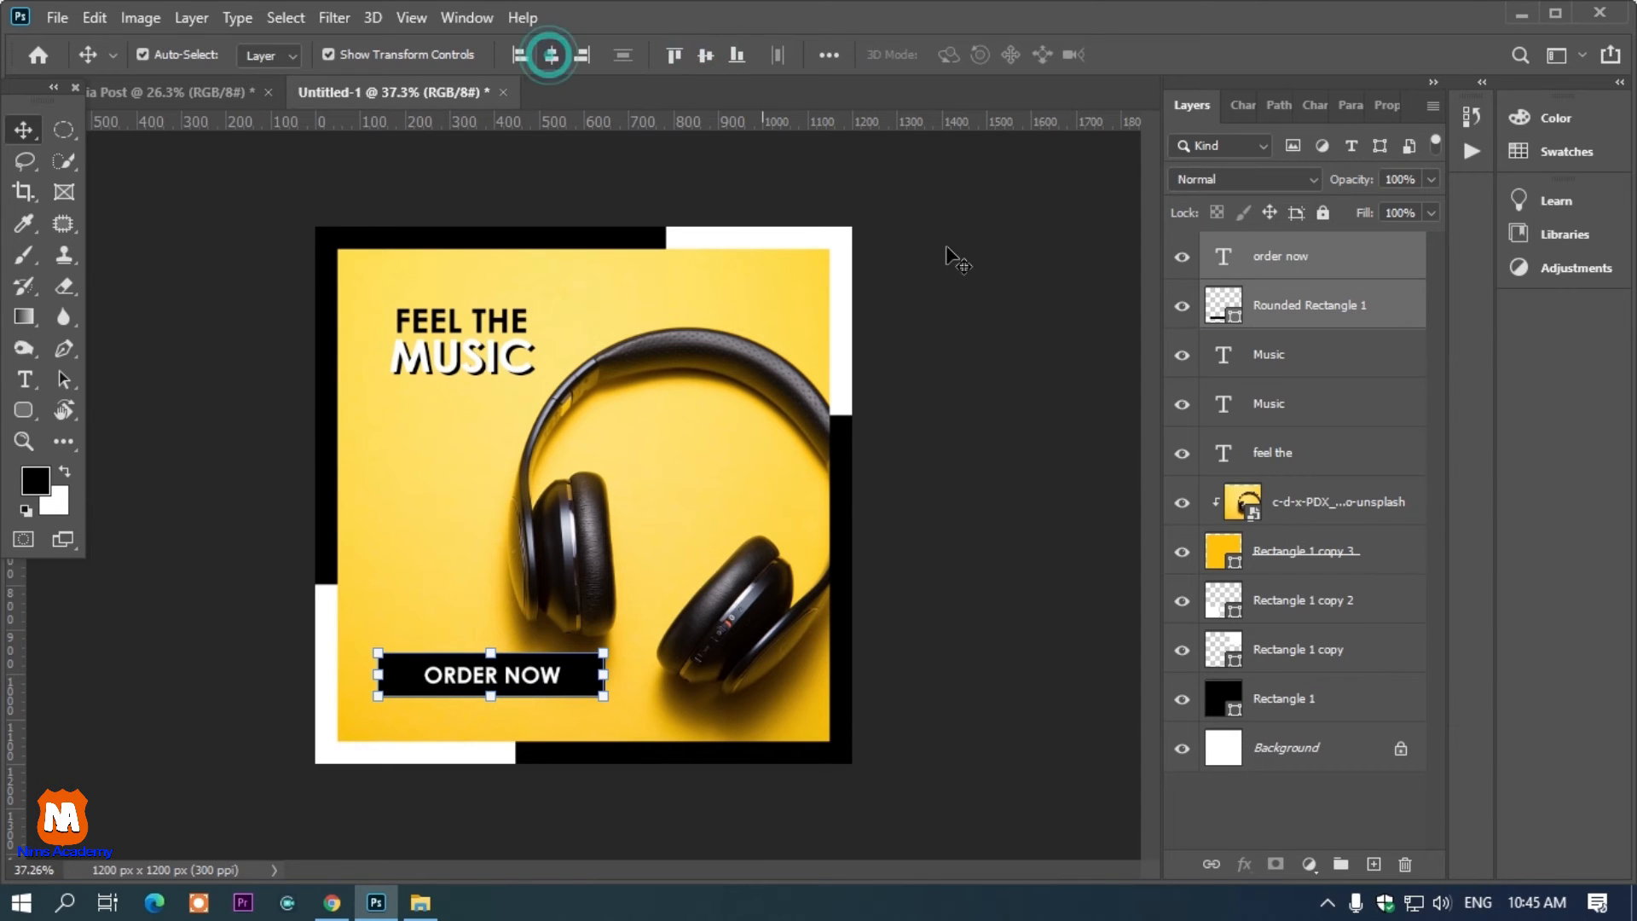
pyautogui.click(948, 249)
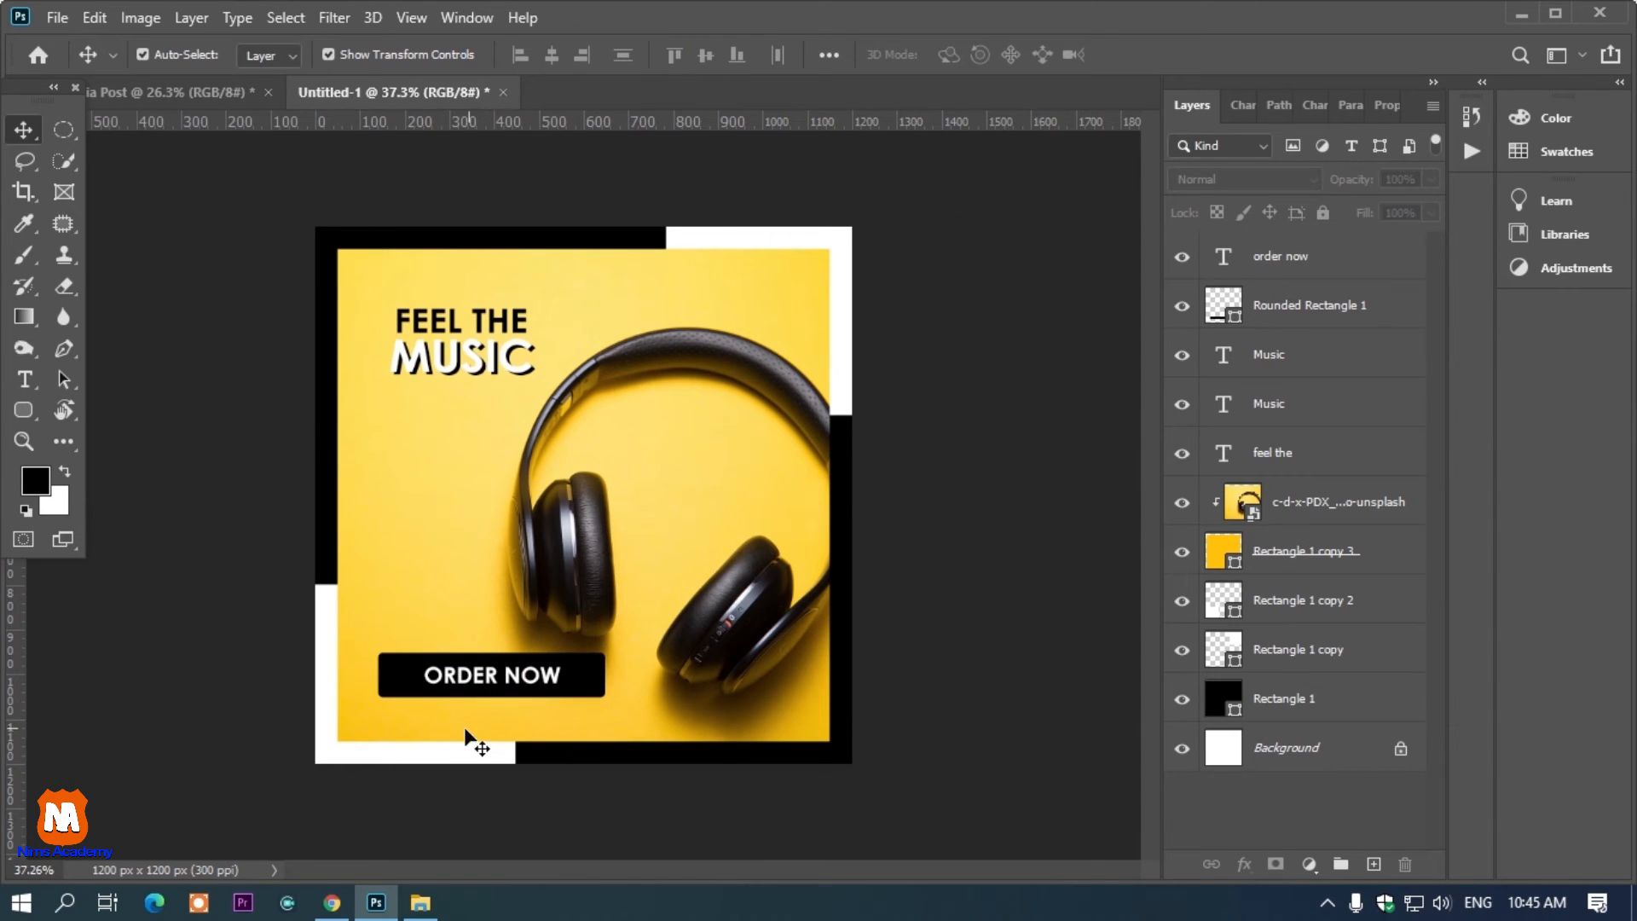
# Duplicate the ORDER NOW text and place the copy just below the button
pyautogui.scroll(2, 466, 730)
pyautogui.press('t')
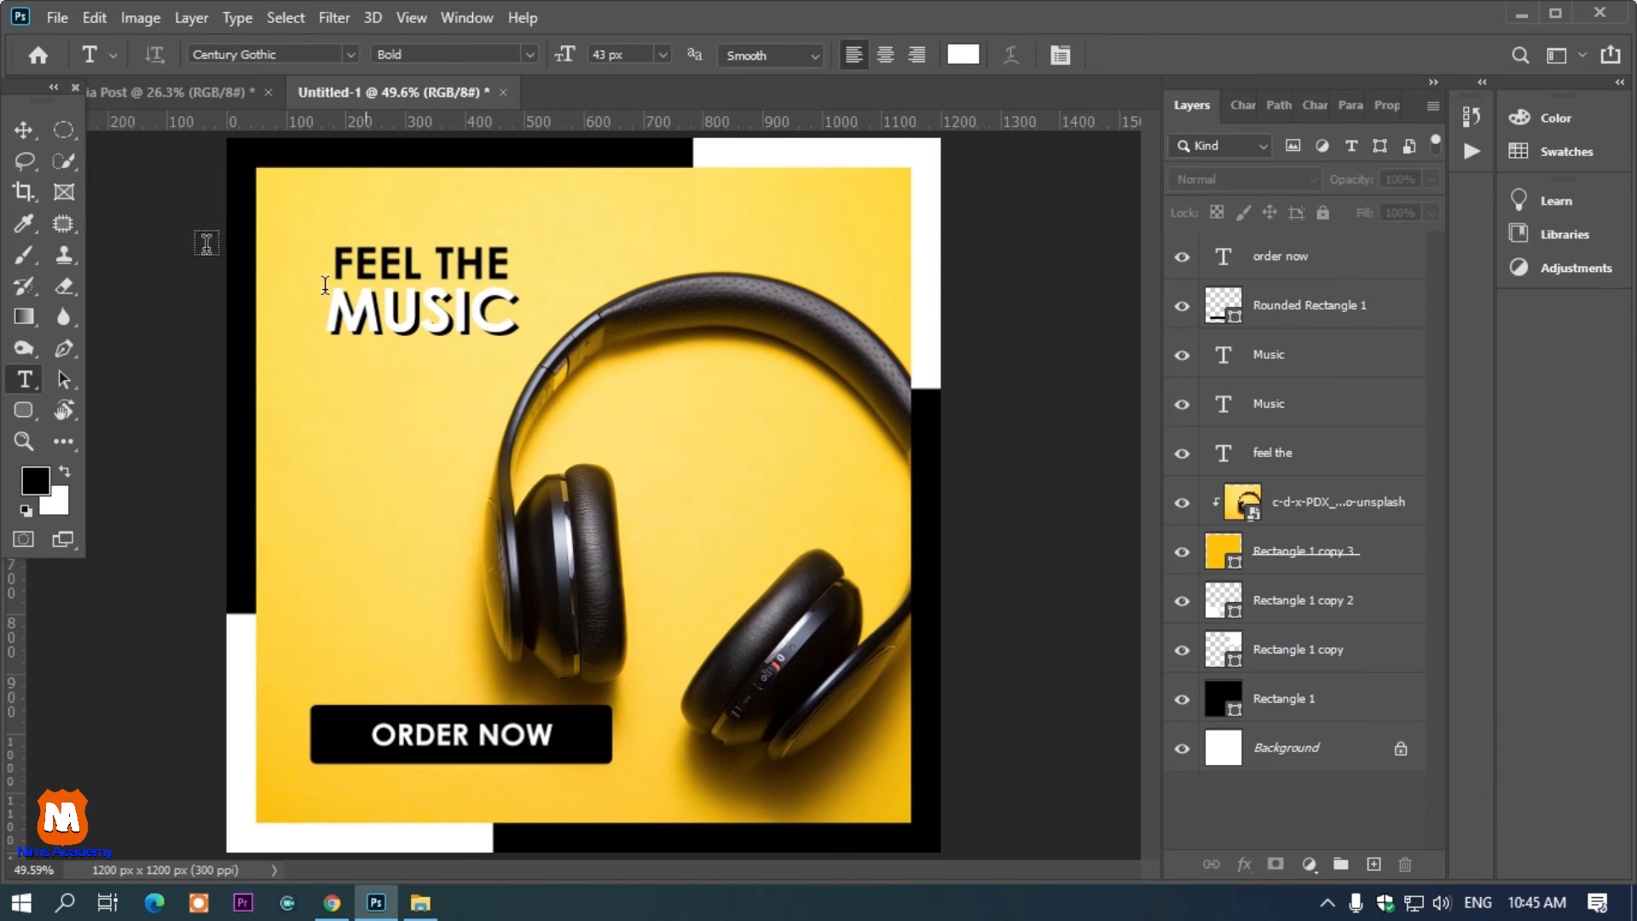
pyautogui.click(20, 131)
pyautogui.moveTo(456, 740); pyautogui.dragTo(454, 791)
# Set the copied text's color to black 000000 and its size to 23 px
pyautogui.press('t')
pyautogui.click(452, 781)
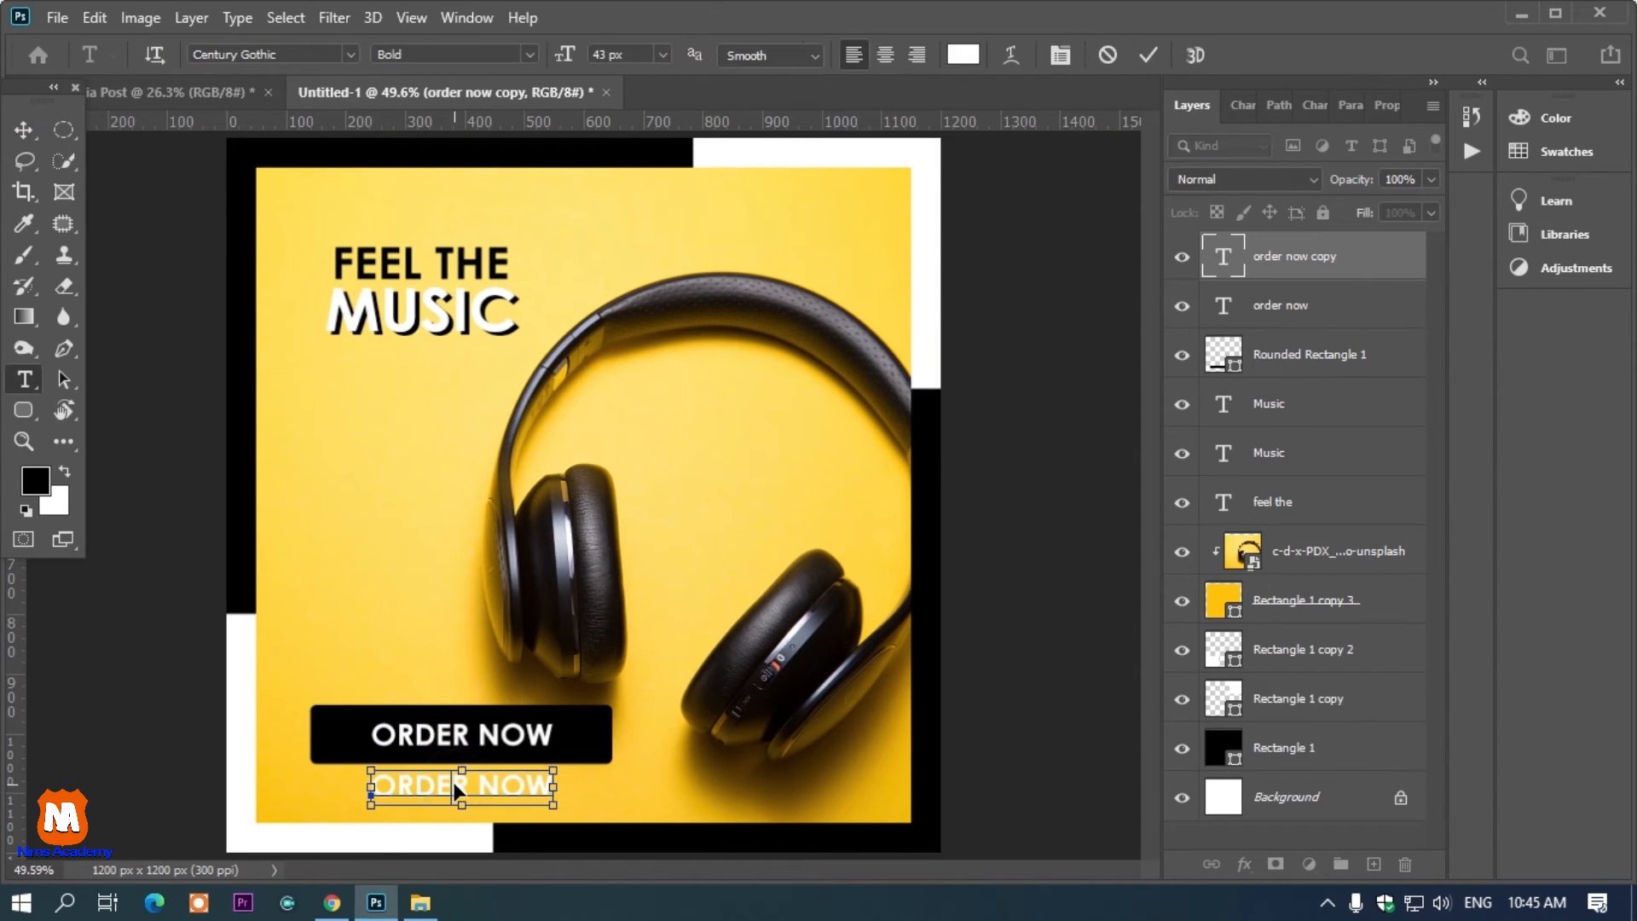
pyautogui.hotkey('ctrl', 'a')
pyautogui.click(962, 55)
pyautogui.write('000000')
pyautogui.click(1444, 186)
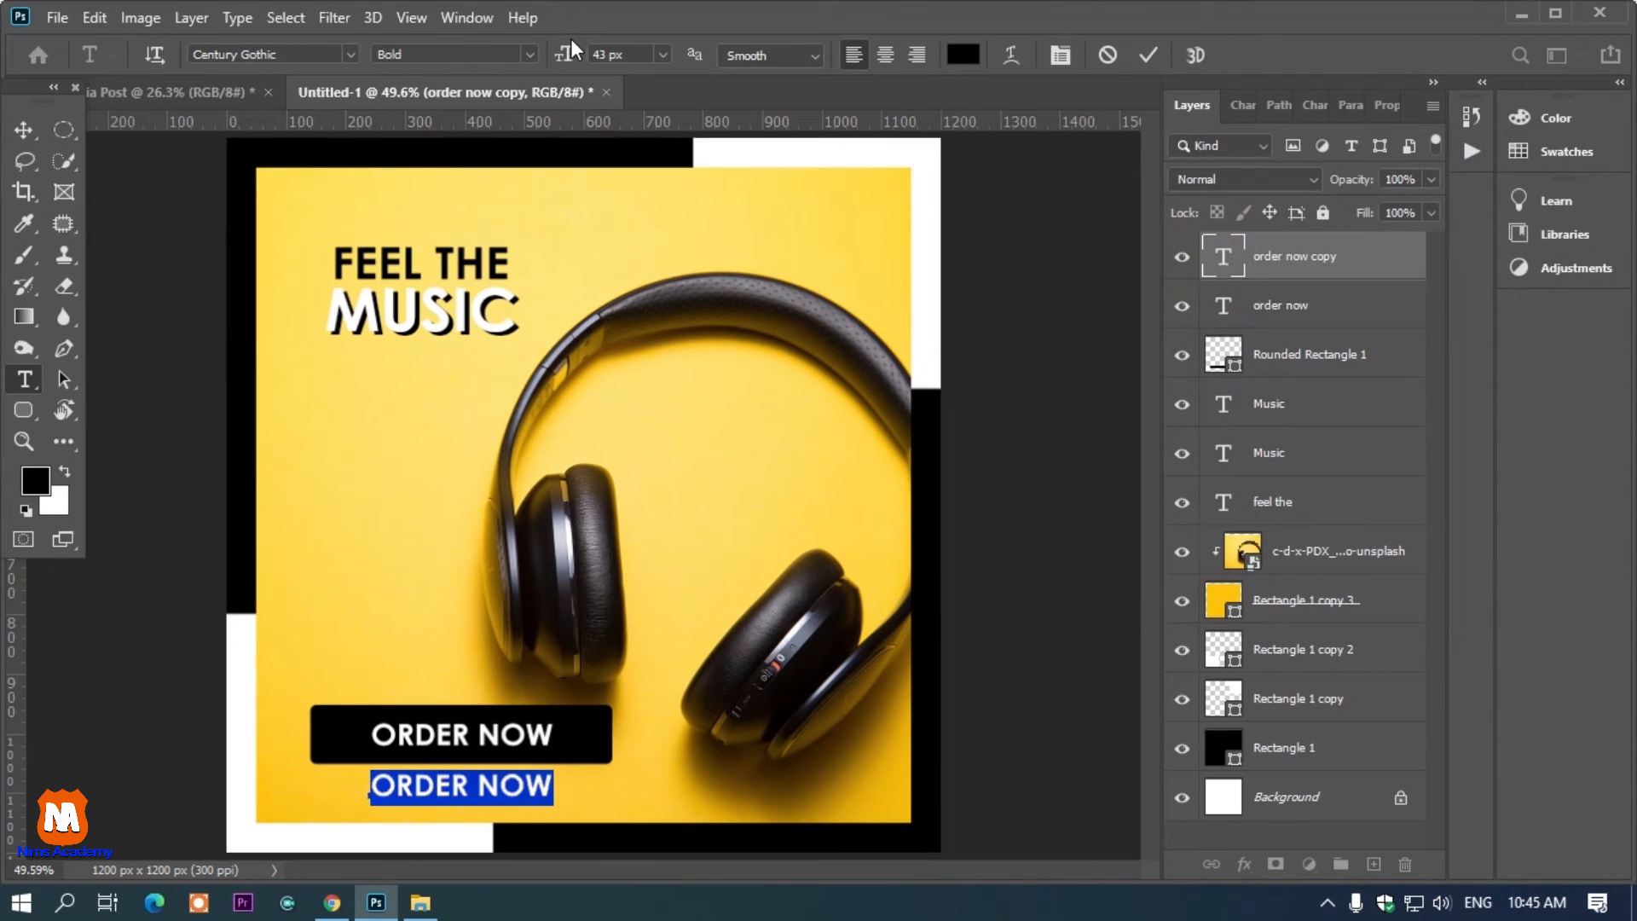
pyautogui.moveTo(565, 55); pyautogui.dragTo(539, 77)
# Set the copied text's tracking to 1200 and replace its wording with CONTACT DETAIL
pyautogui.click(1242, 105)
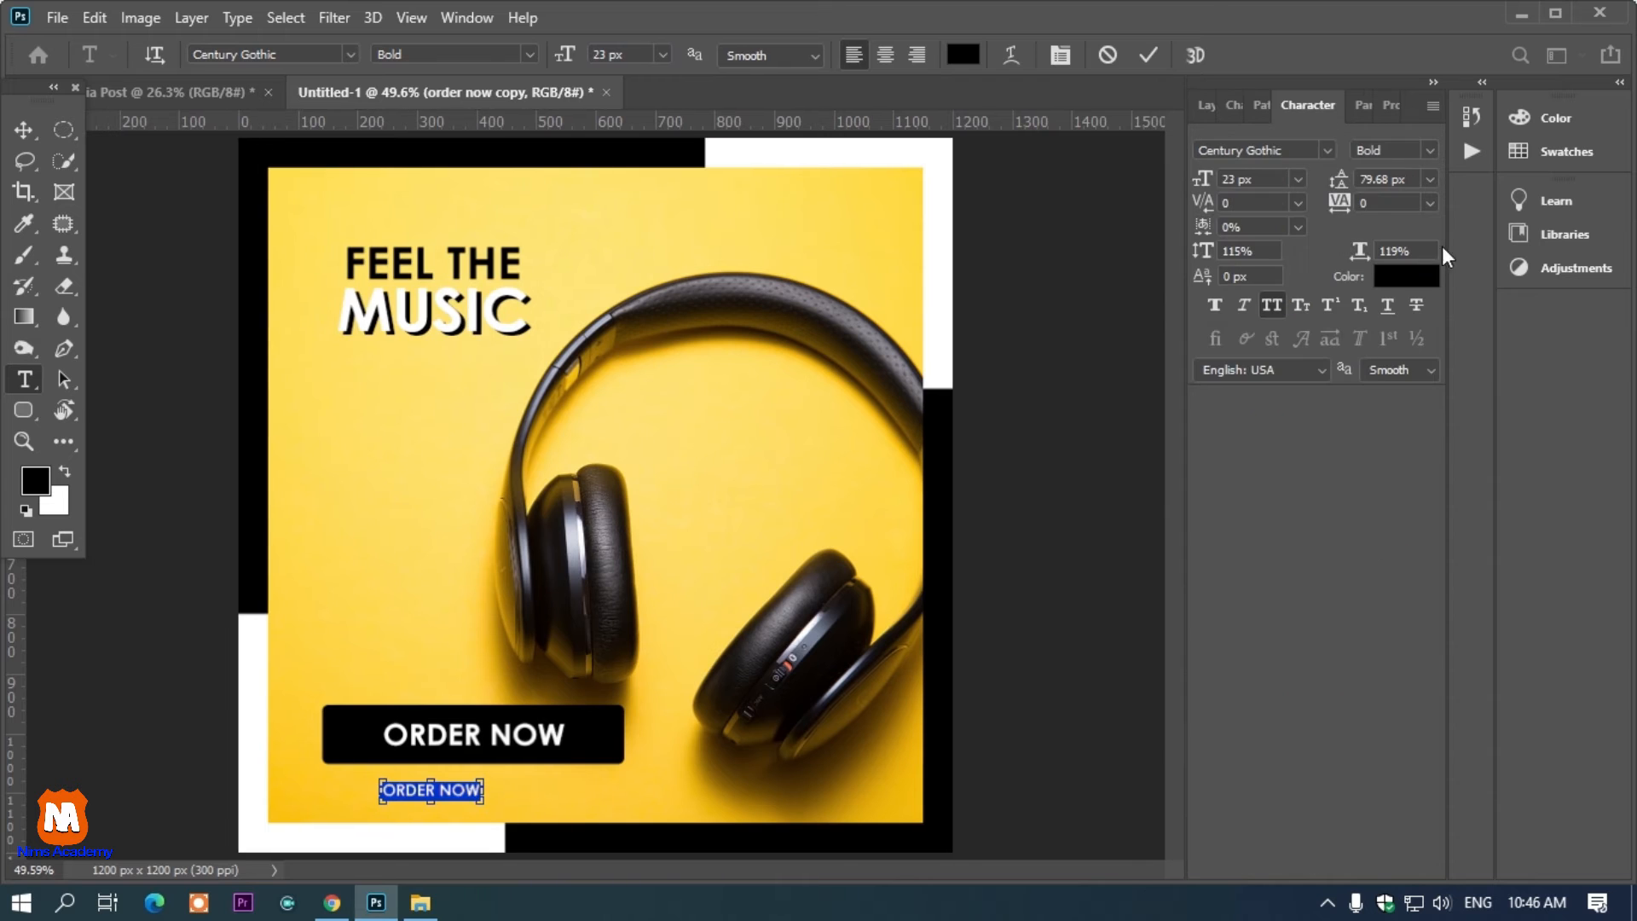
pyautogui.moveTo(1339, 217); pyautogui.dragTo(1412, 207)
pyautogui.moveTo(628, 825); pyautogui.dragTo(587, 817)
pyautogui.write('CONTC')
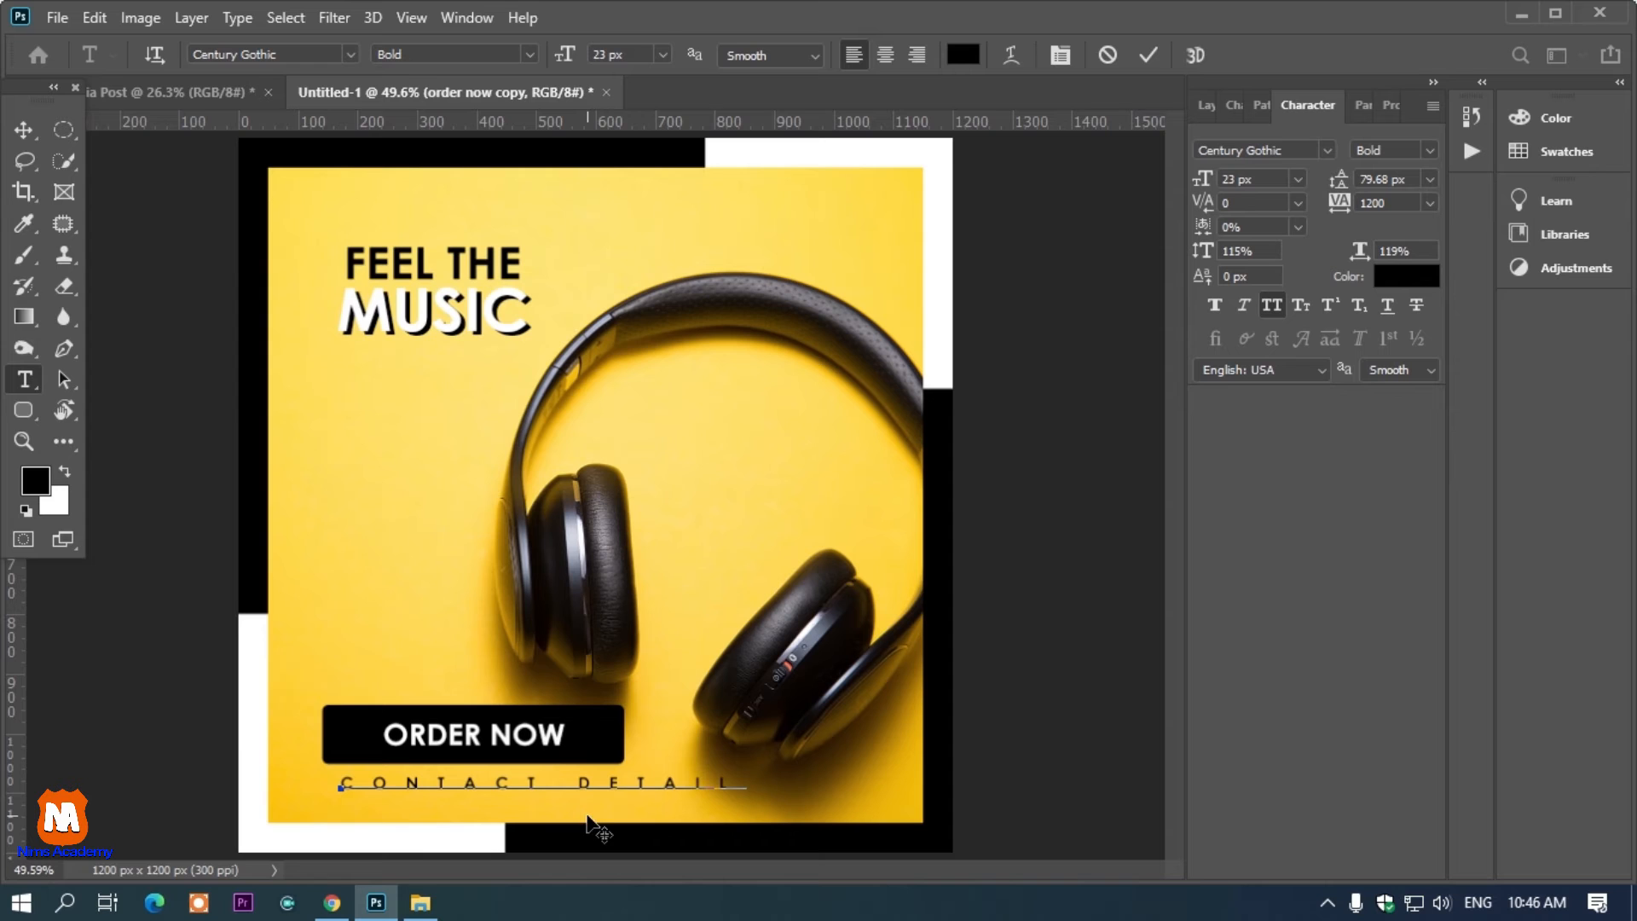
# Reduce the CONTACT DETAIL tracking to 880 and center the line under the button
pyautogui.moveTo(607, 840); pyautogui.dragTo(556, 831)
pyautogui.hotkey('ctrl', 'a')
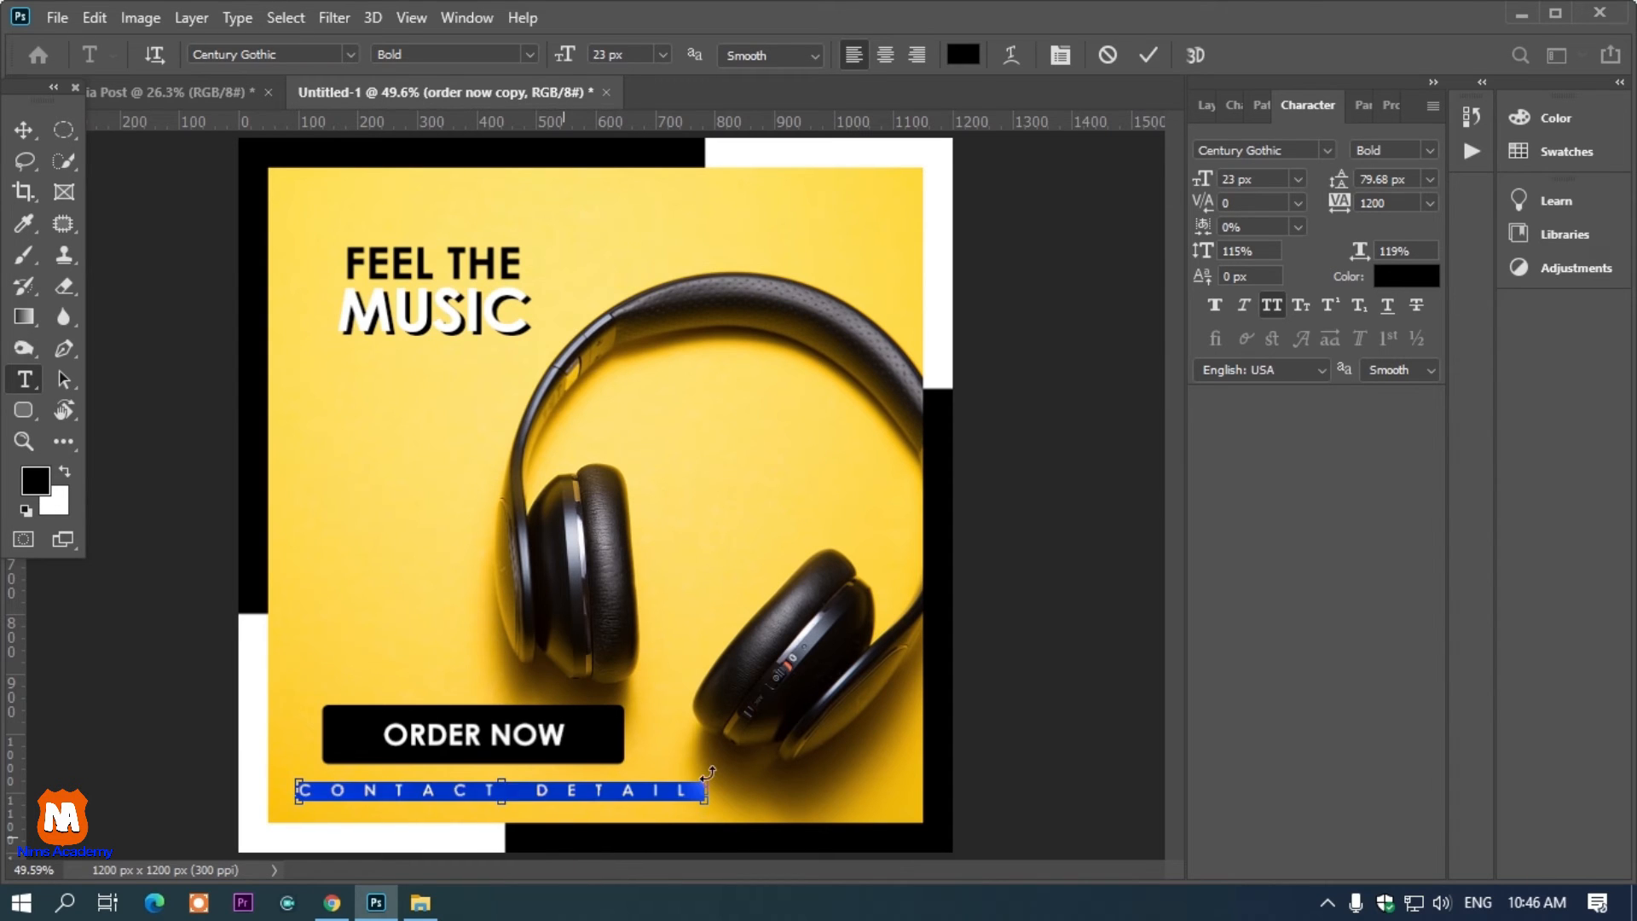
pyautogui.moveTo(1342, 212); pyautogui.dragTo(1315, 213)
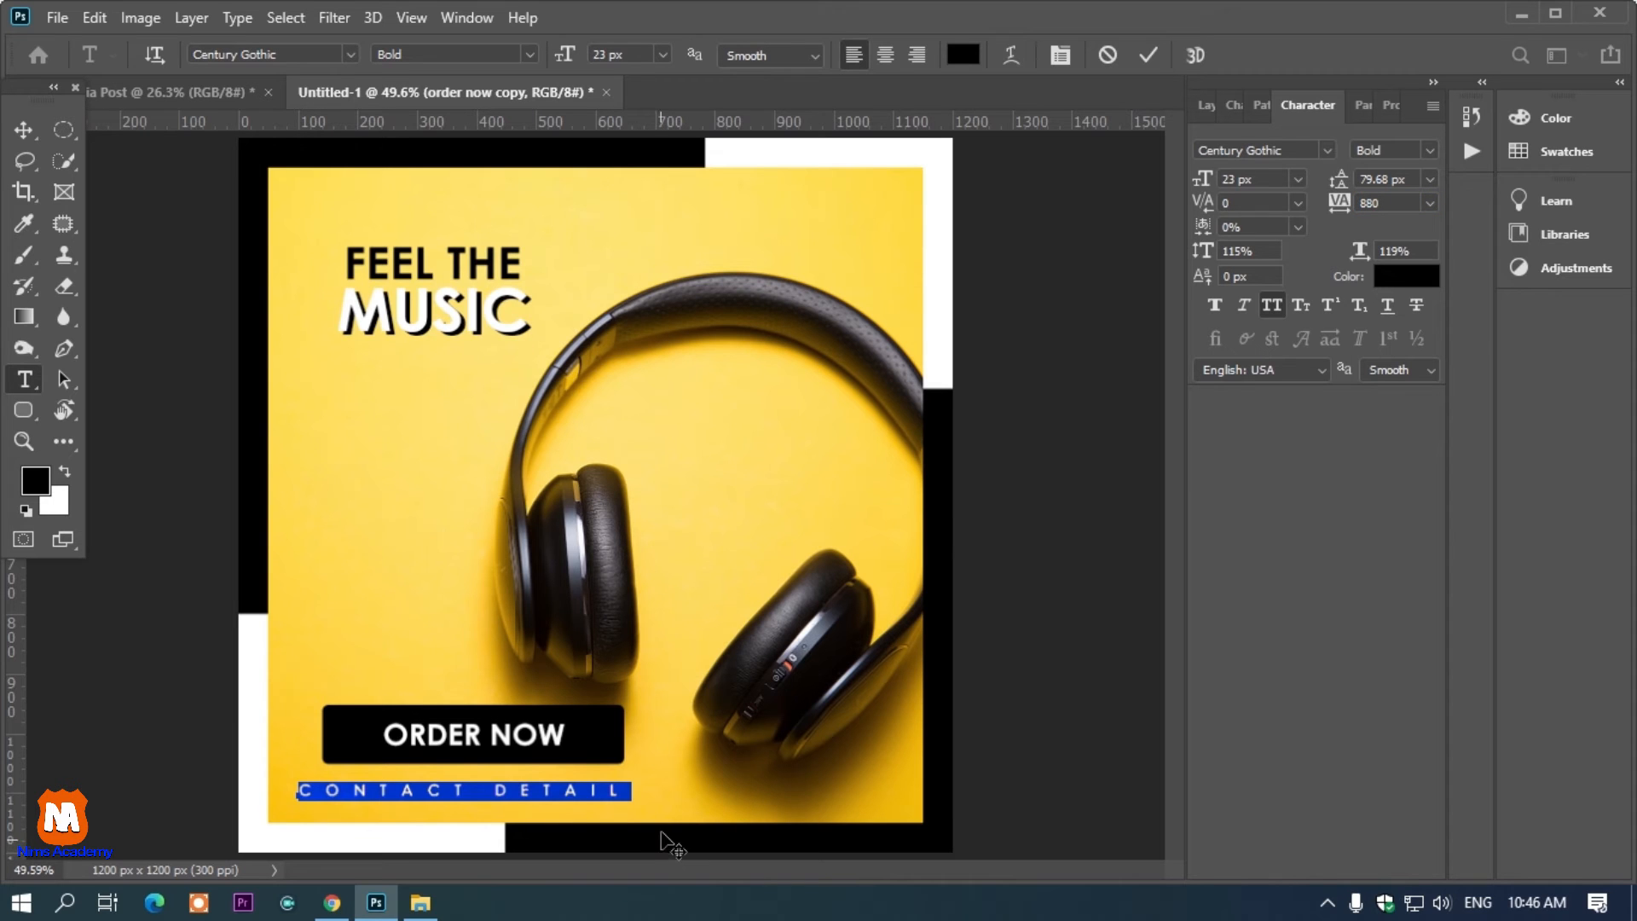
pyautogui.moveTo(616, 821); pyautogui.dragTo(626, 819)
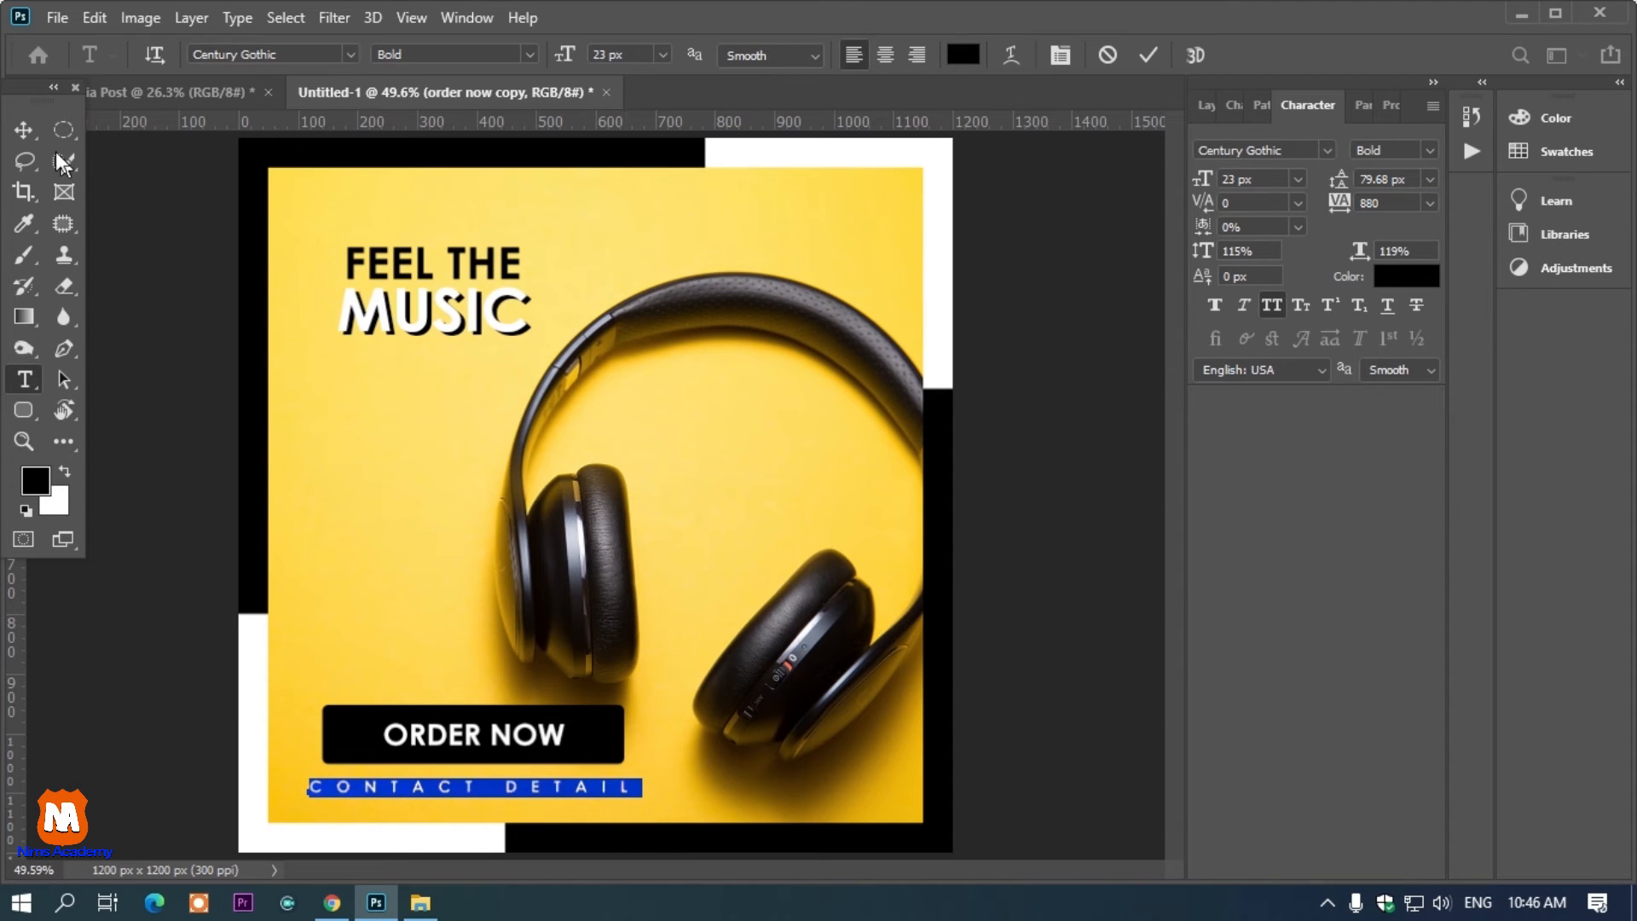
pyautogui.click(24, 130)
pyautogui.scroll(-2, 1055, 362)
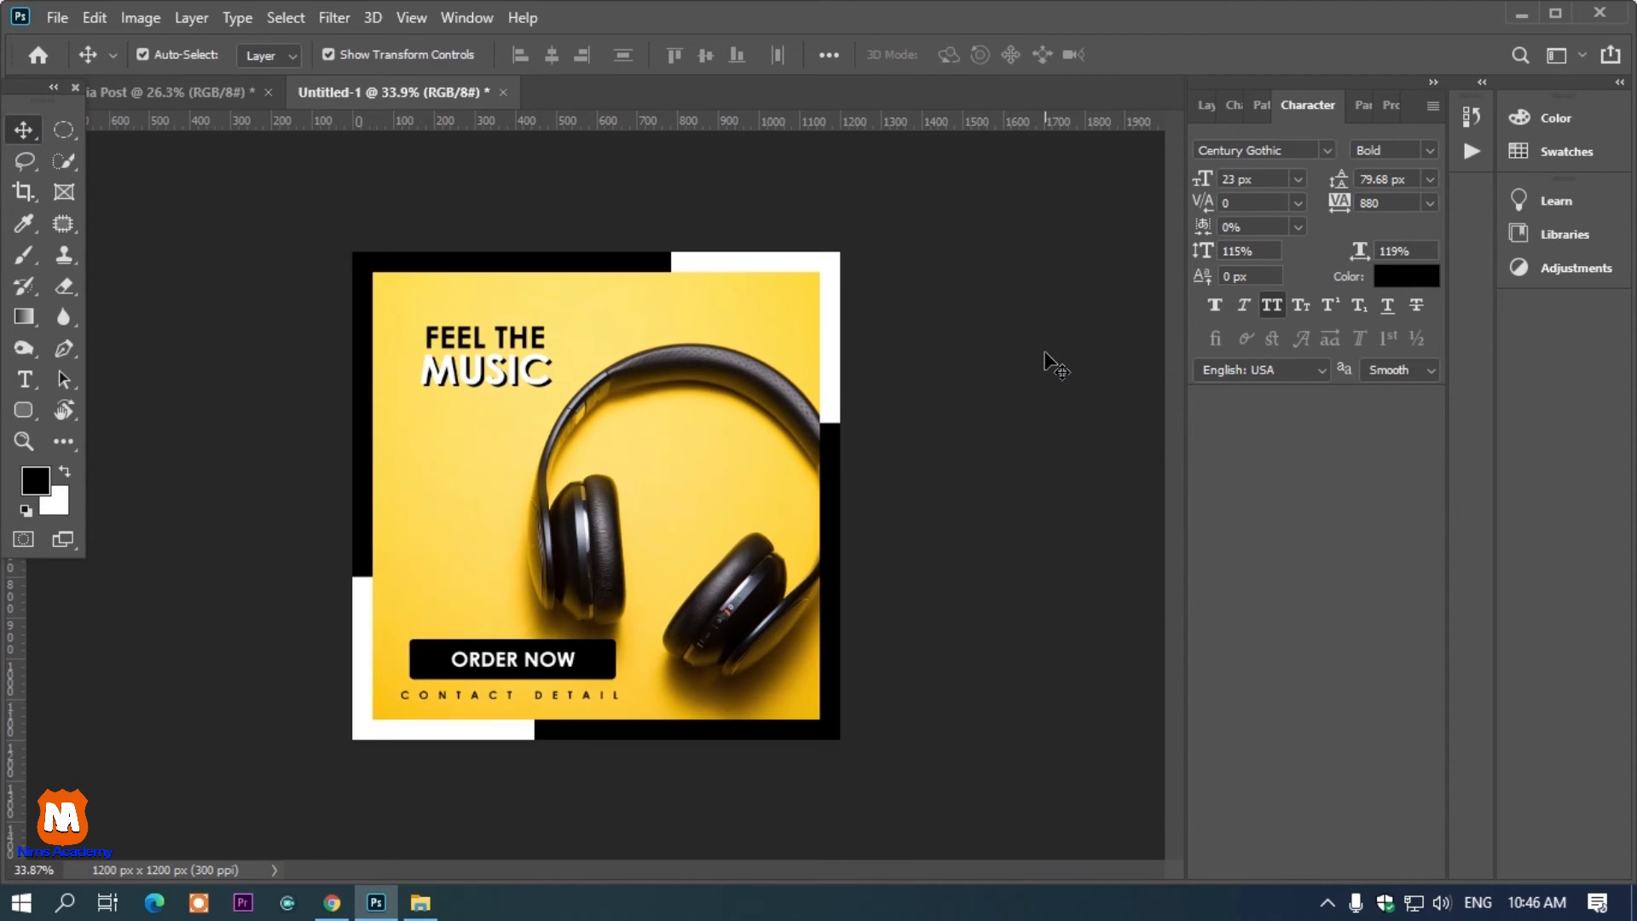
pyautogui.scroll(1, 929, 415)
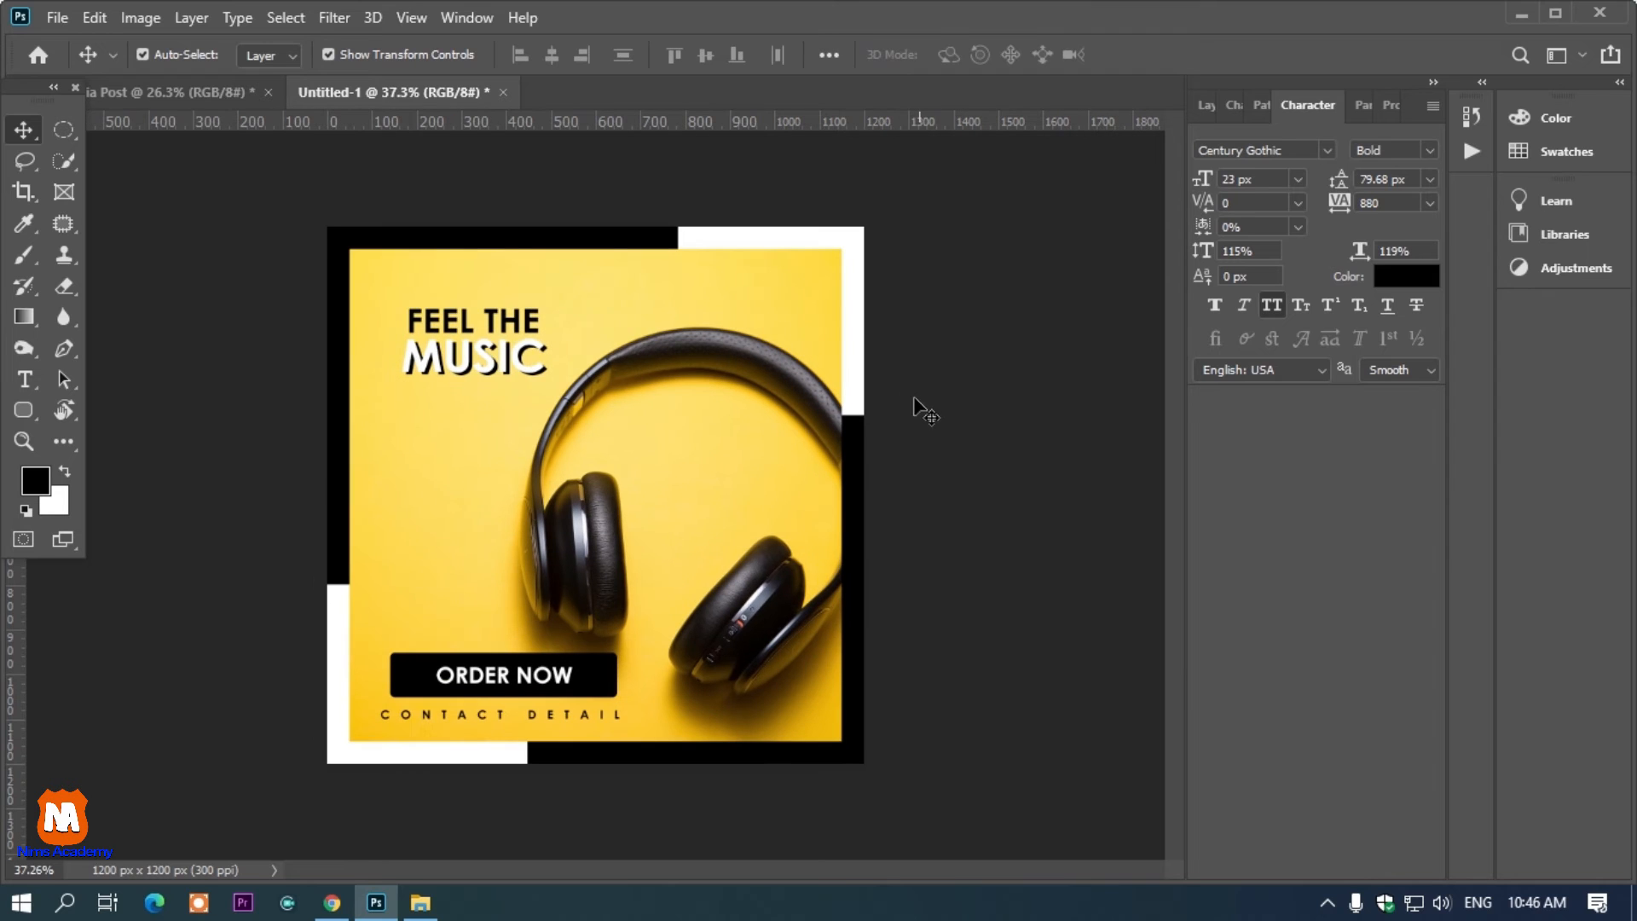
# Add a small spaced LOGO text in the photo's upper-right corner
pyautogui.press('t')
pyautogui.click(763, 283)
pyautogui.click(764, 282)
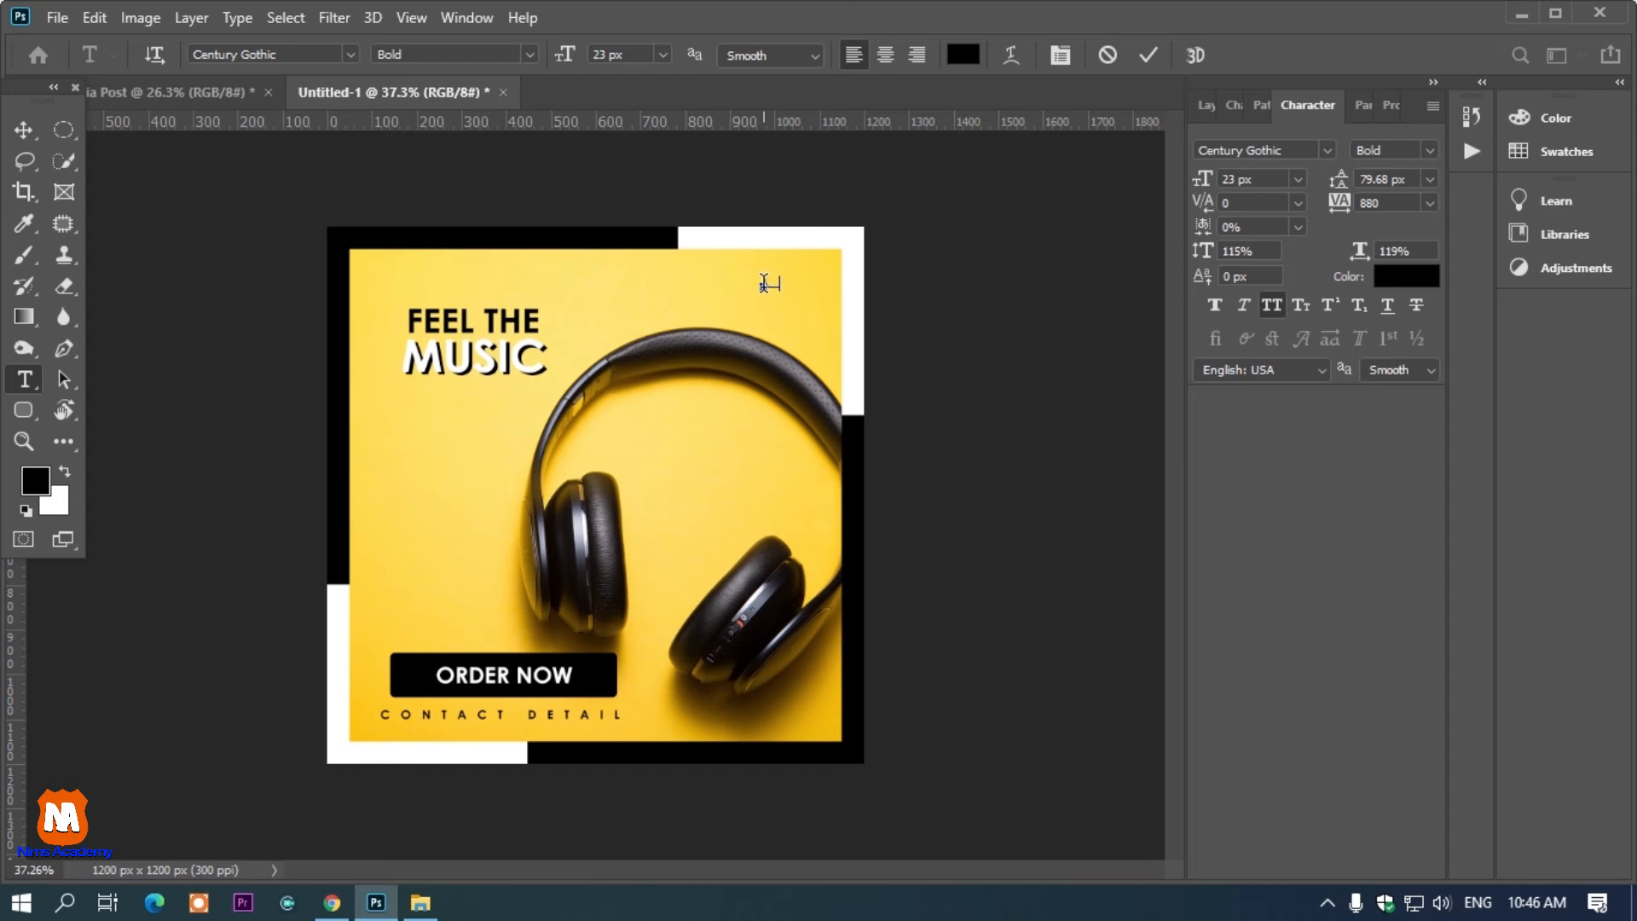
pyautogui.moveTo(778, 305); pyautogui.dragTo(749, 299)
pyautogui.click(23, 130)
pyautogui.click(985, 371)
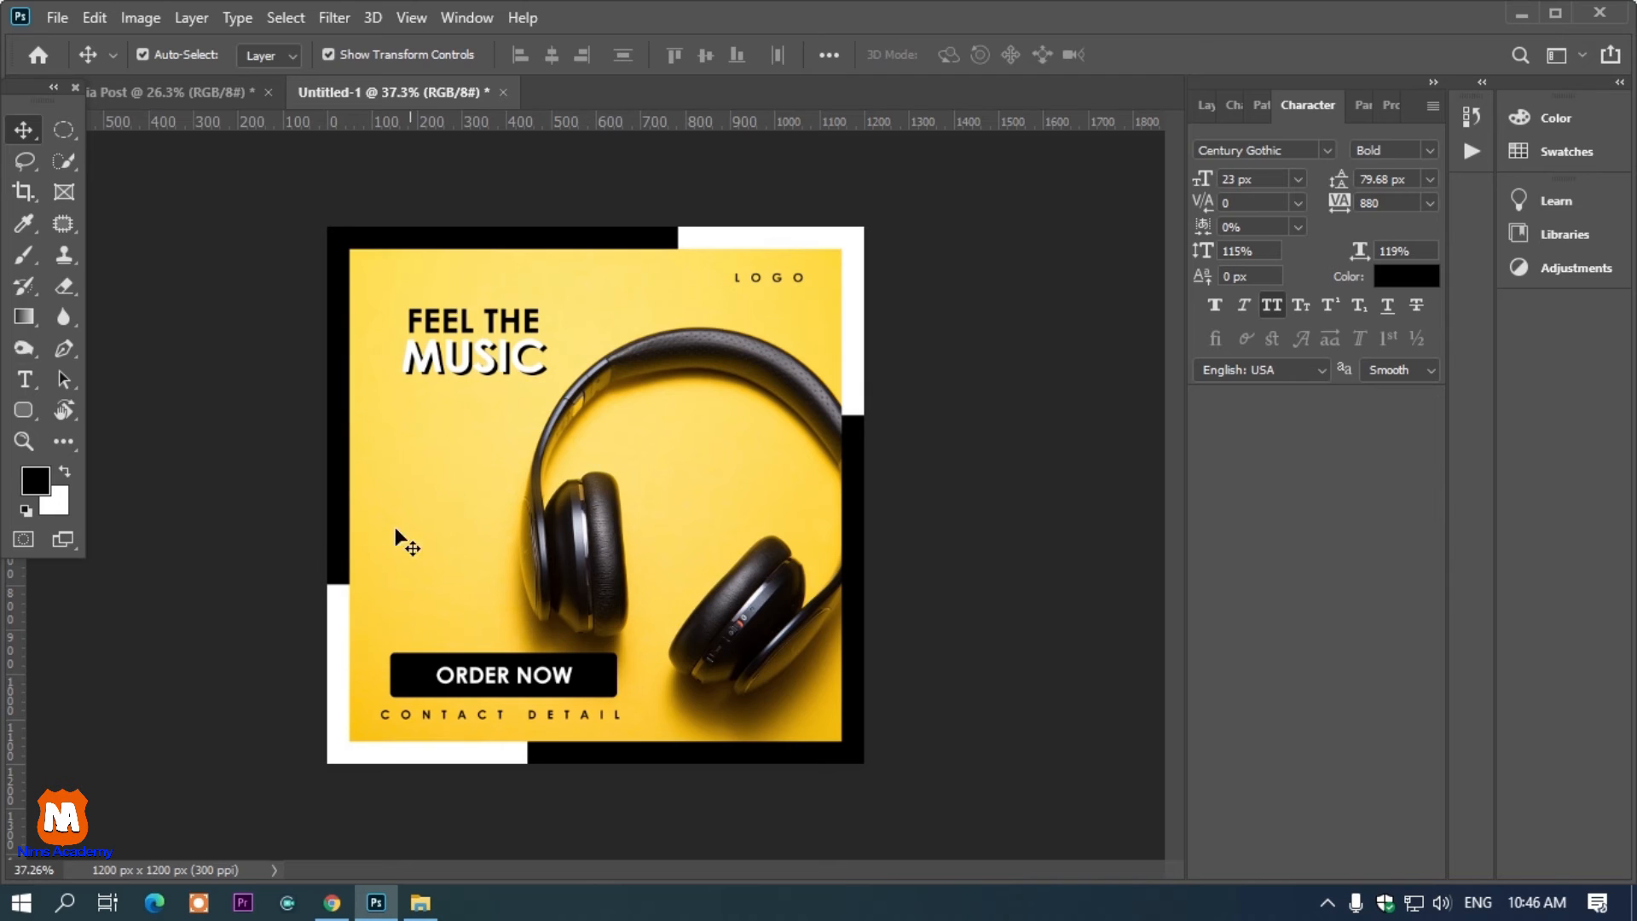
# Create a new 1200 by 1200 px document named design 3
pyautogui.scroll(-1, 461, 525)
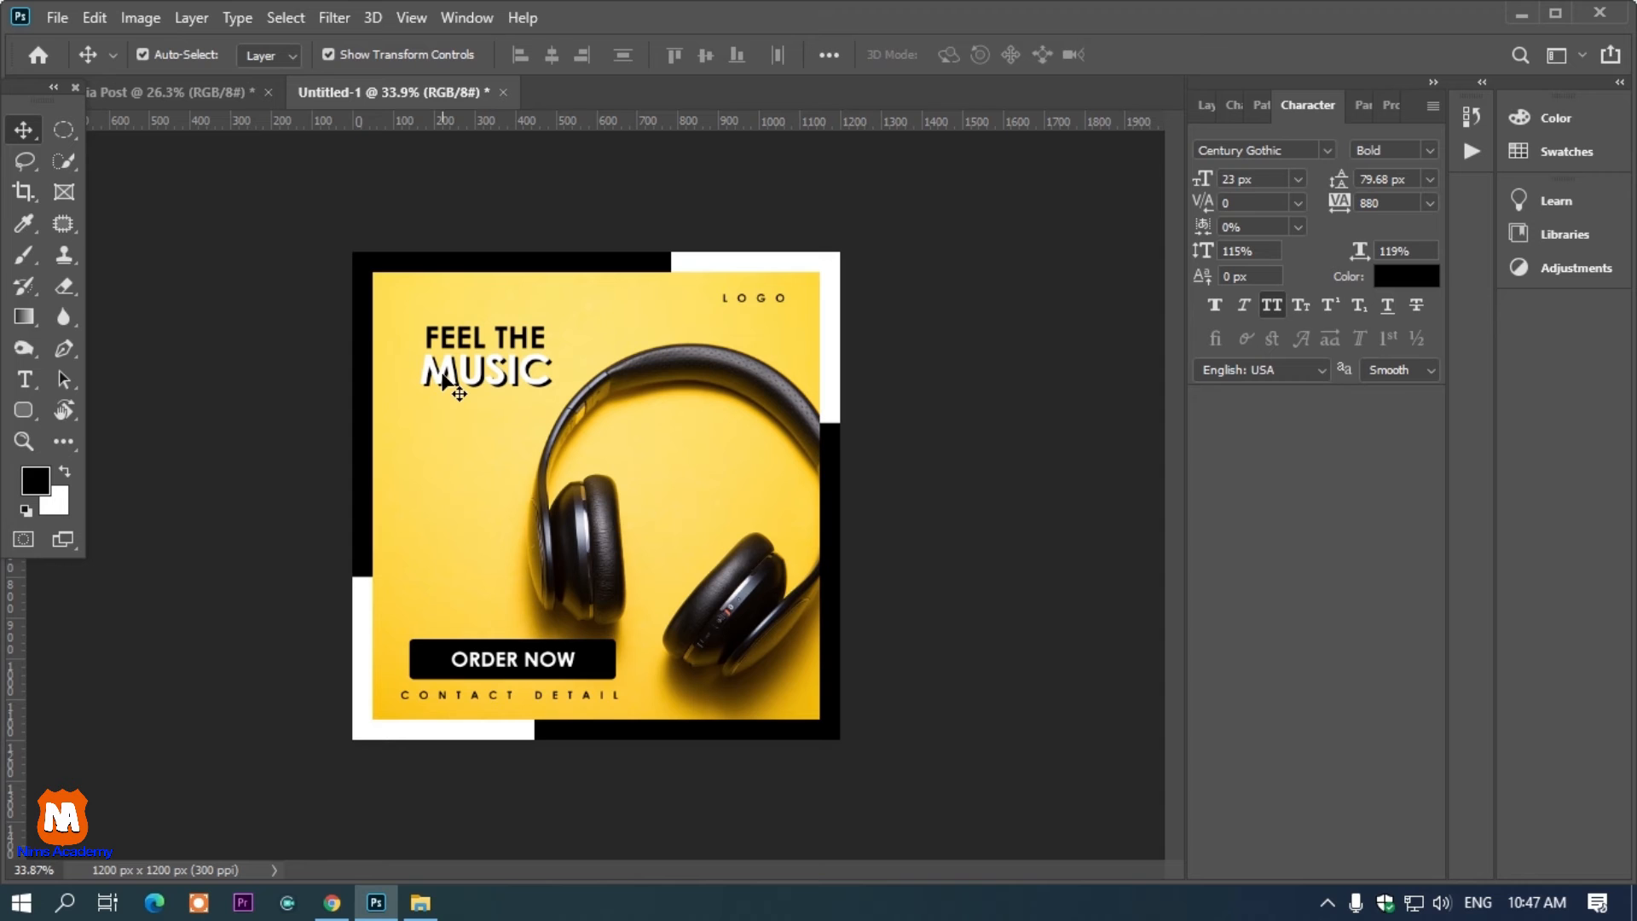
pyautogui.hotkey('ctrl', 'n')
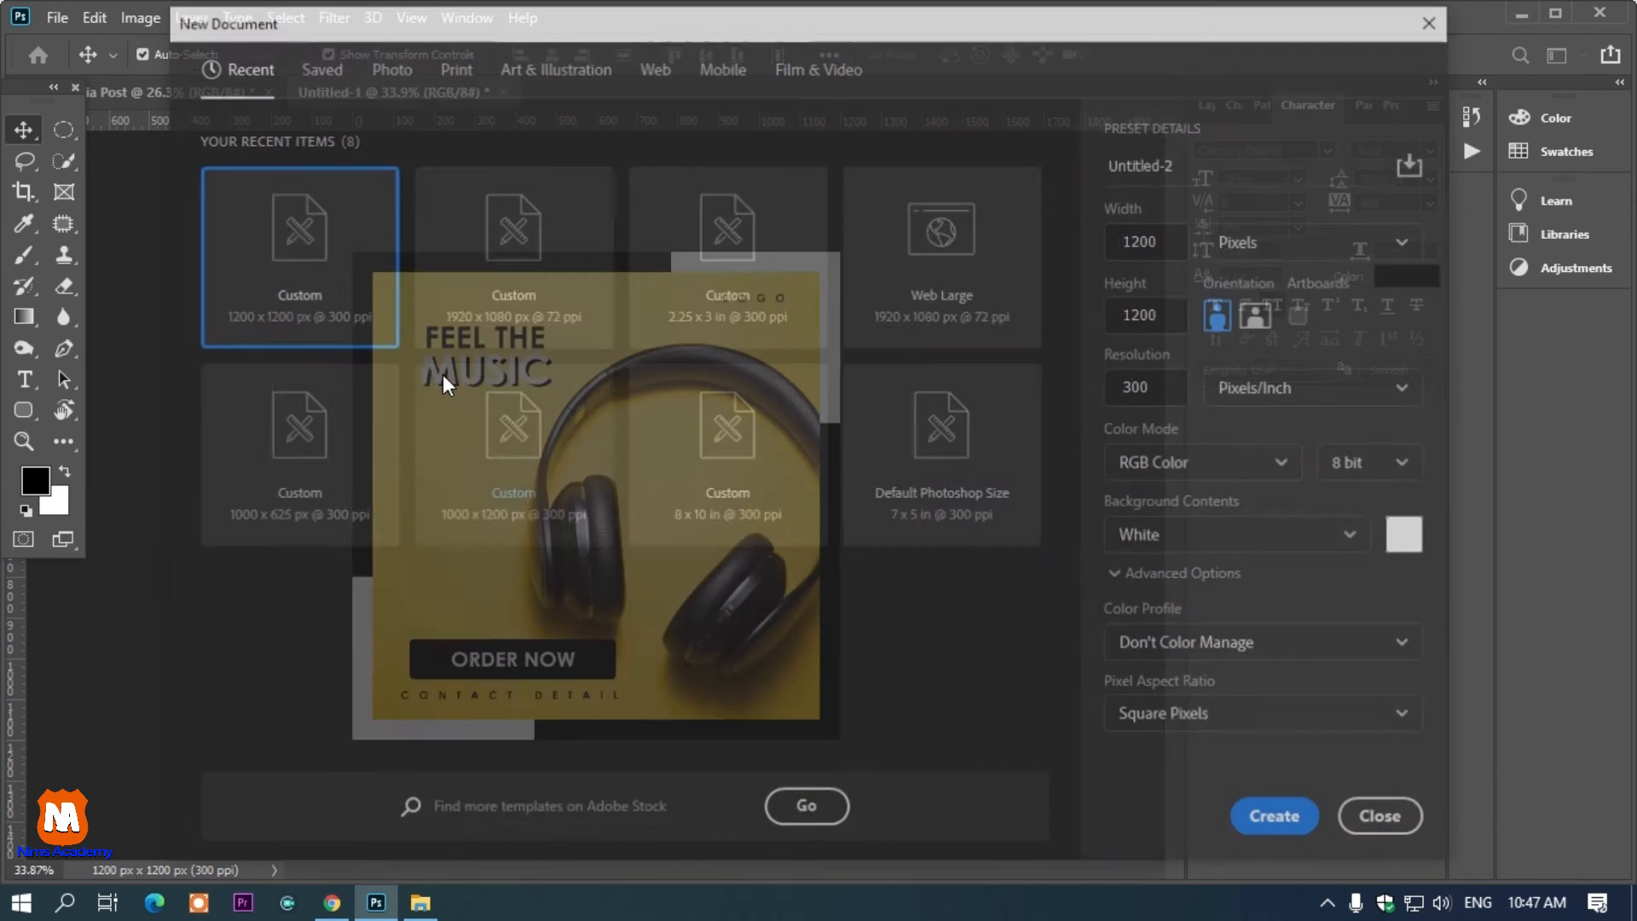
pyautogui.click(1205, 156)
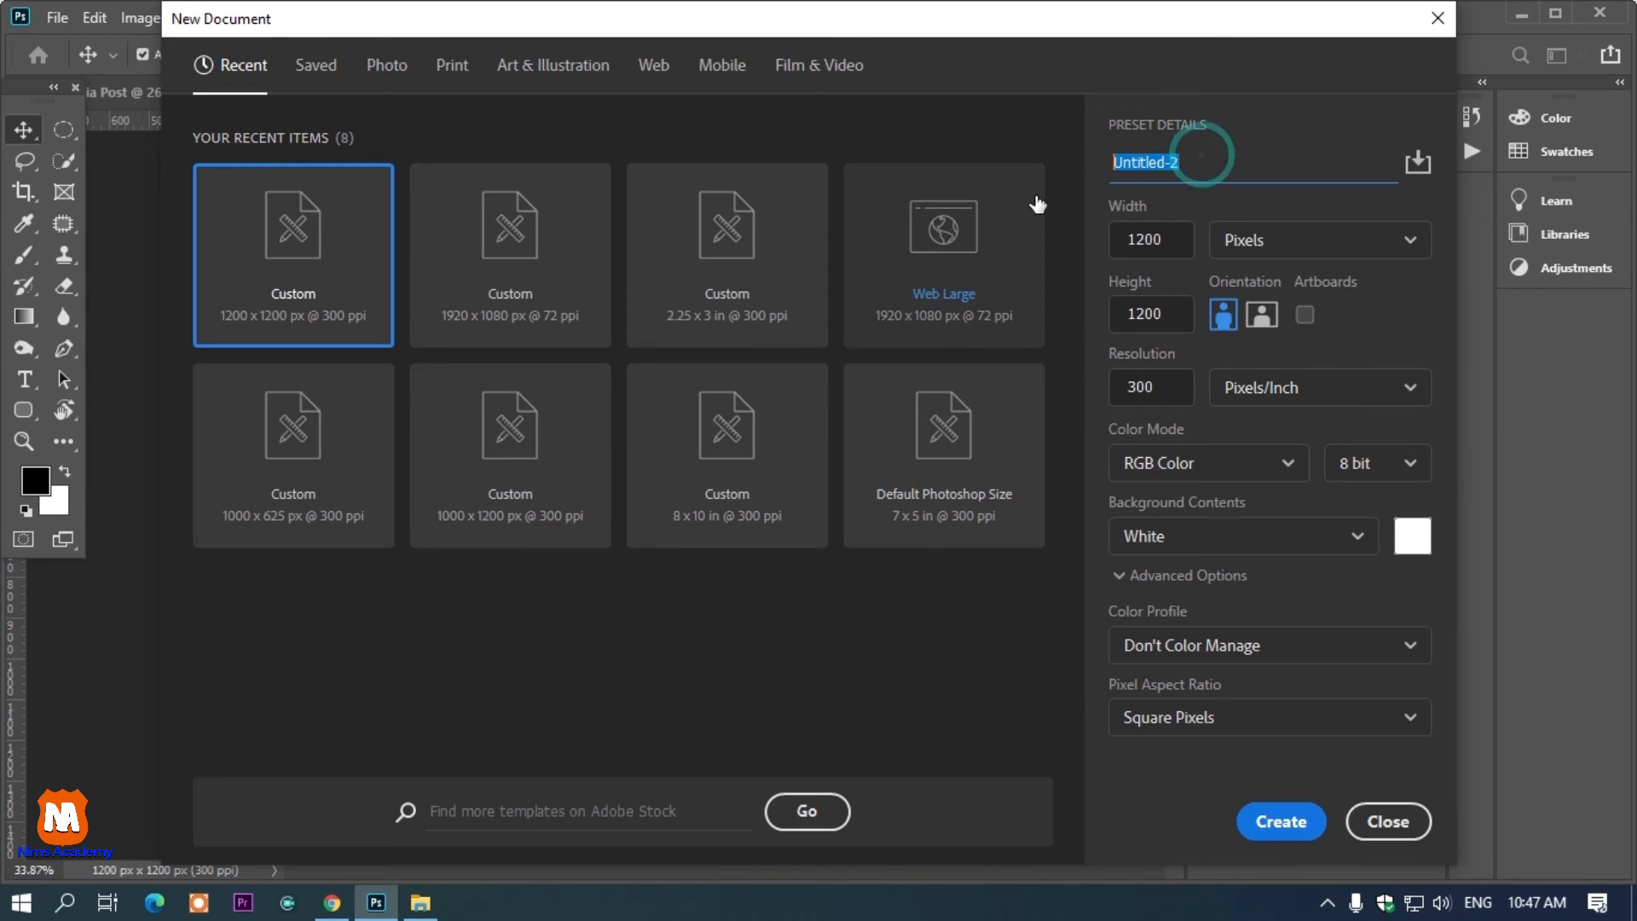
pyautogui.write('design')
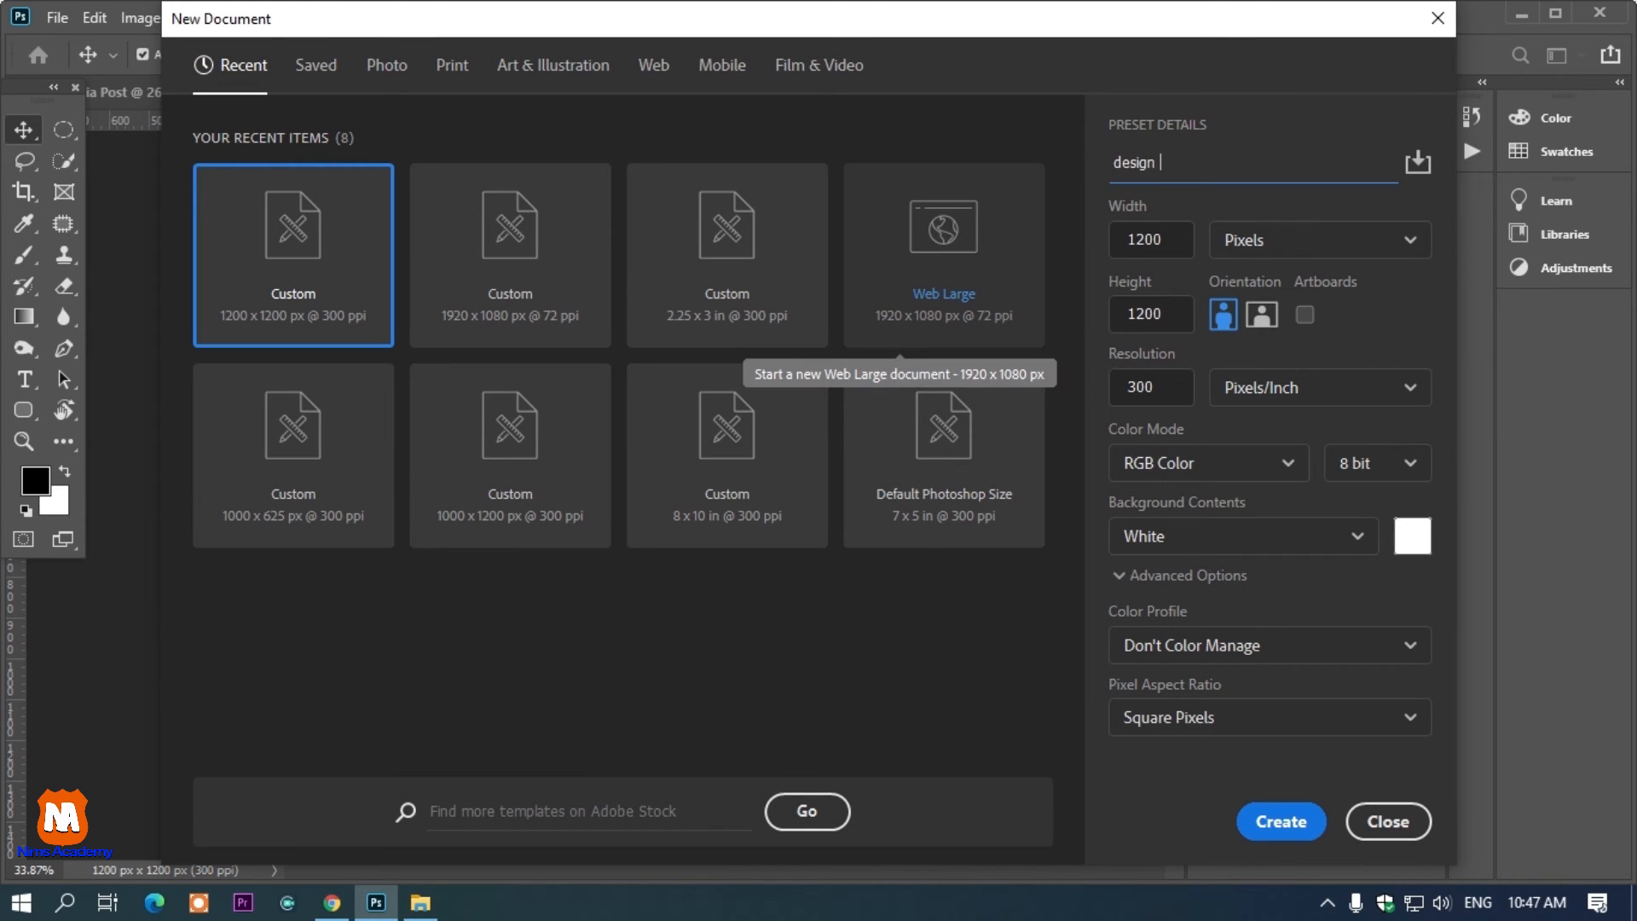
pyautogui.press('Return')
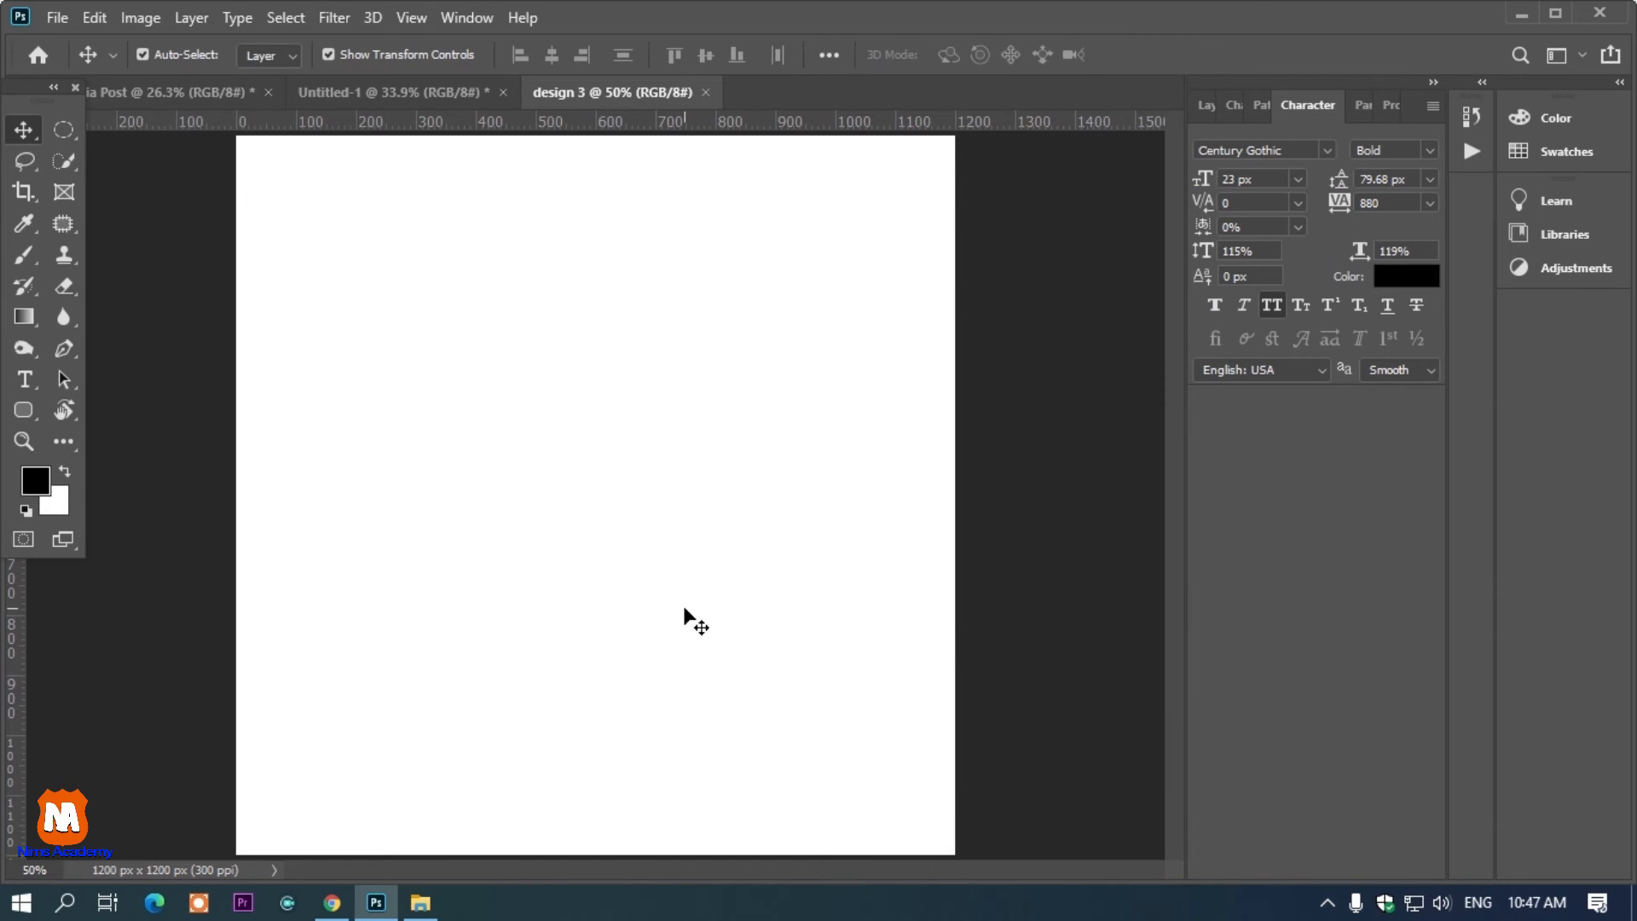
# Draw a rectangle about 656 by 1453 px covering the left half of the new canvas
pyautogui.scroll(-2, 682, 609)
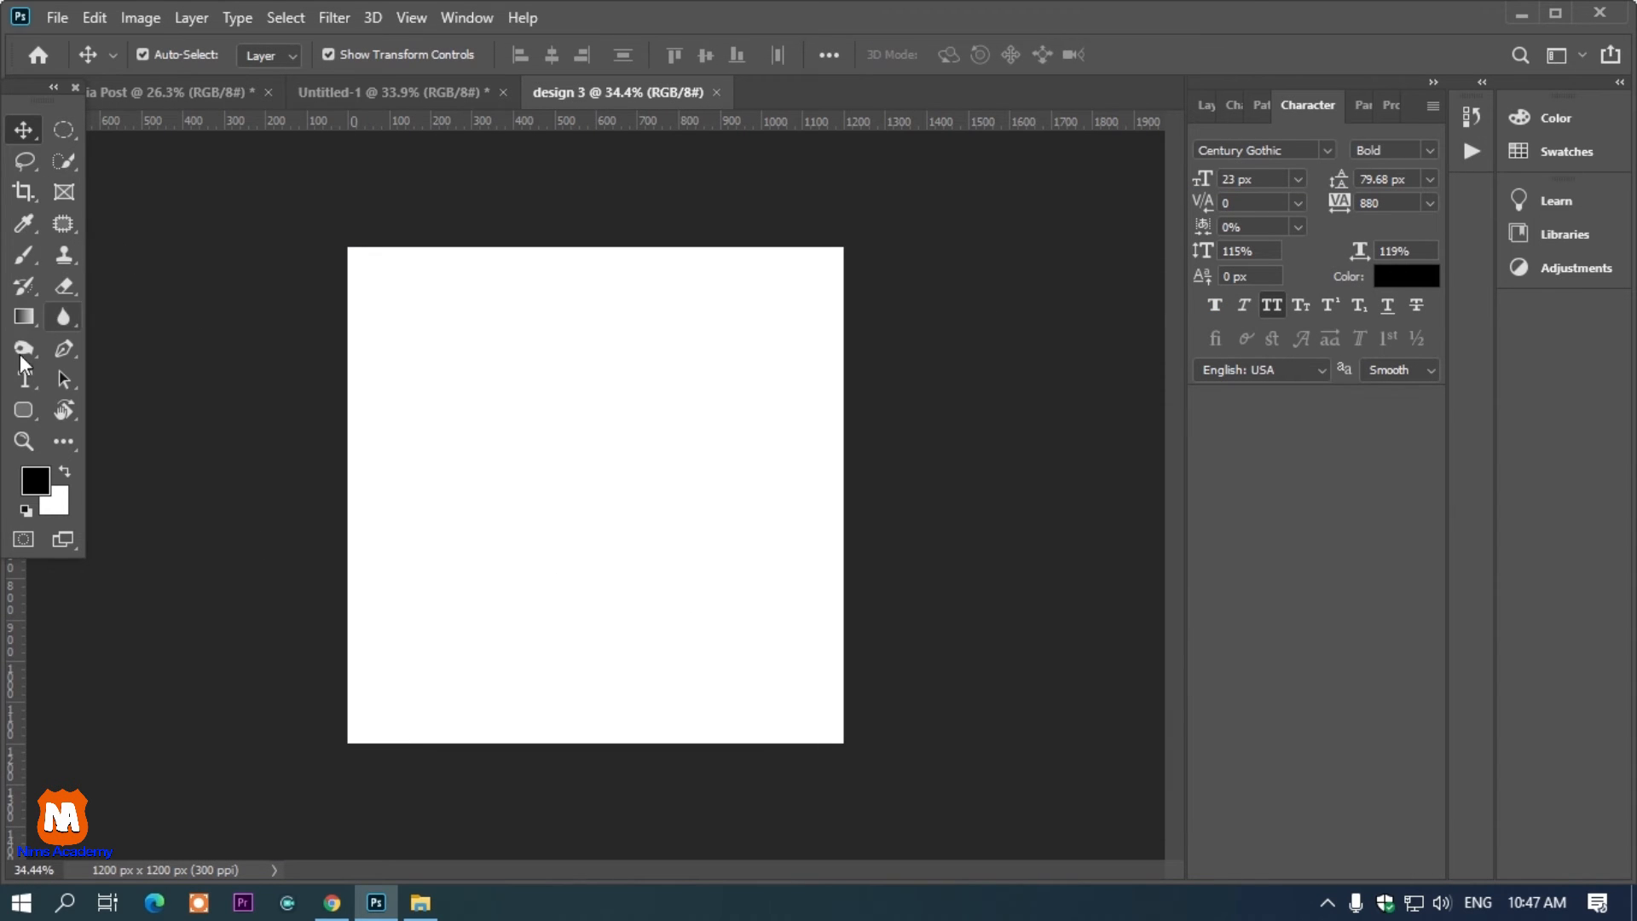
pyautogui.click(23, 409)
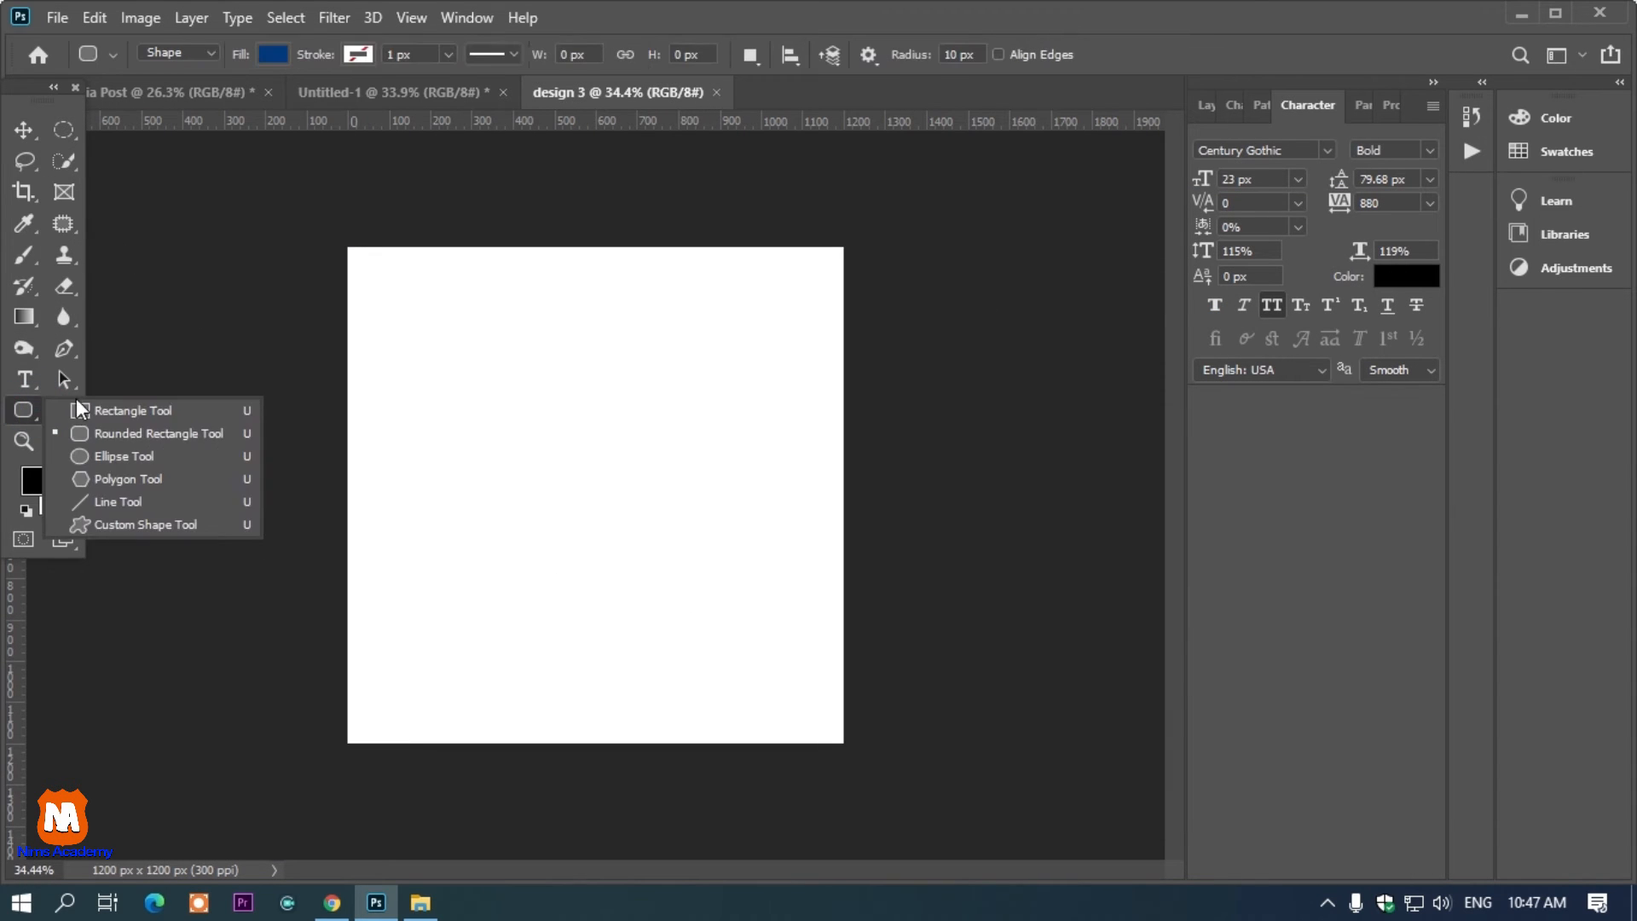
pyautogui.click(323, 179)
pyautogui.click(894, 344)
pyautogui.moveTo(329, 194); pyautogui.dragTo(596, 789)
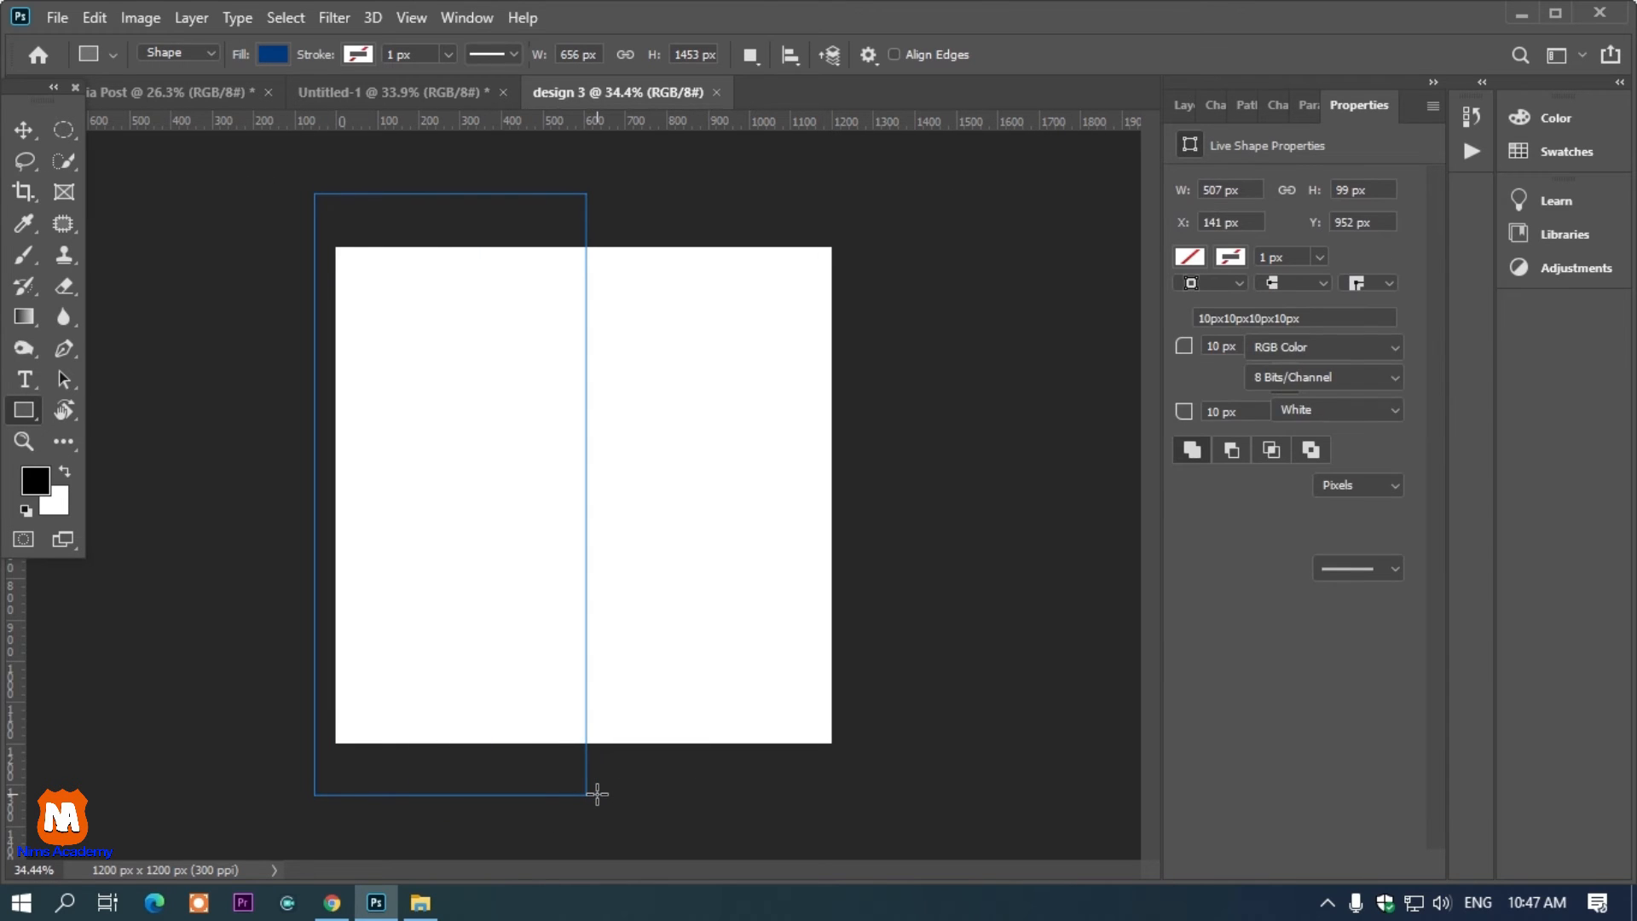
pyautogui.click(392, 294)
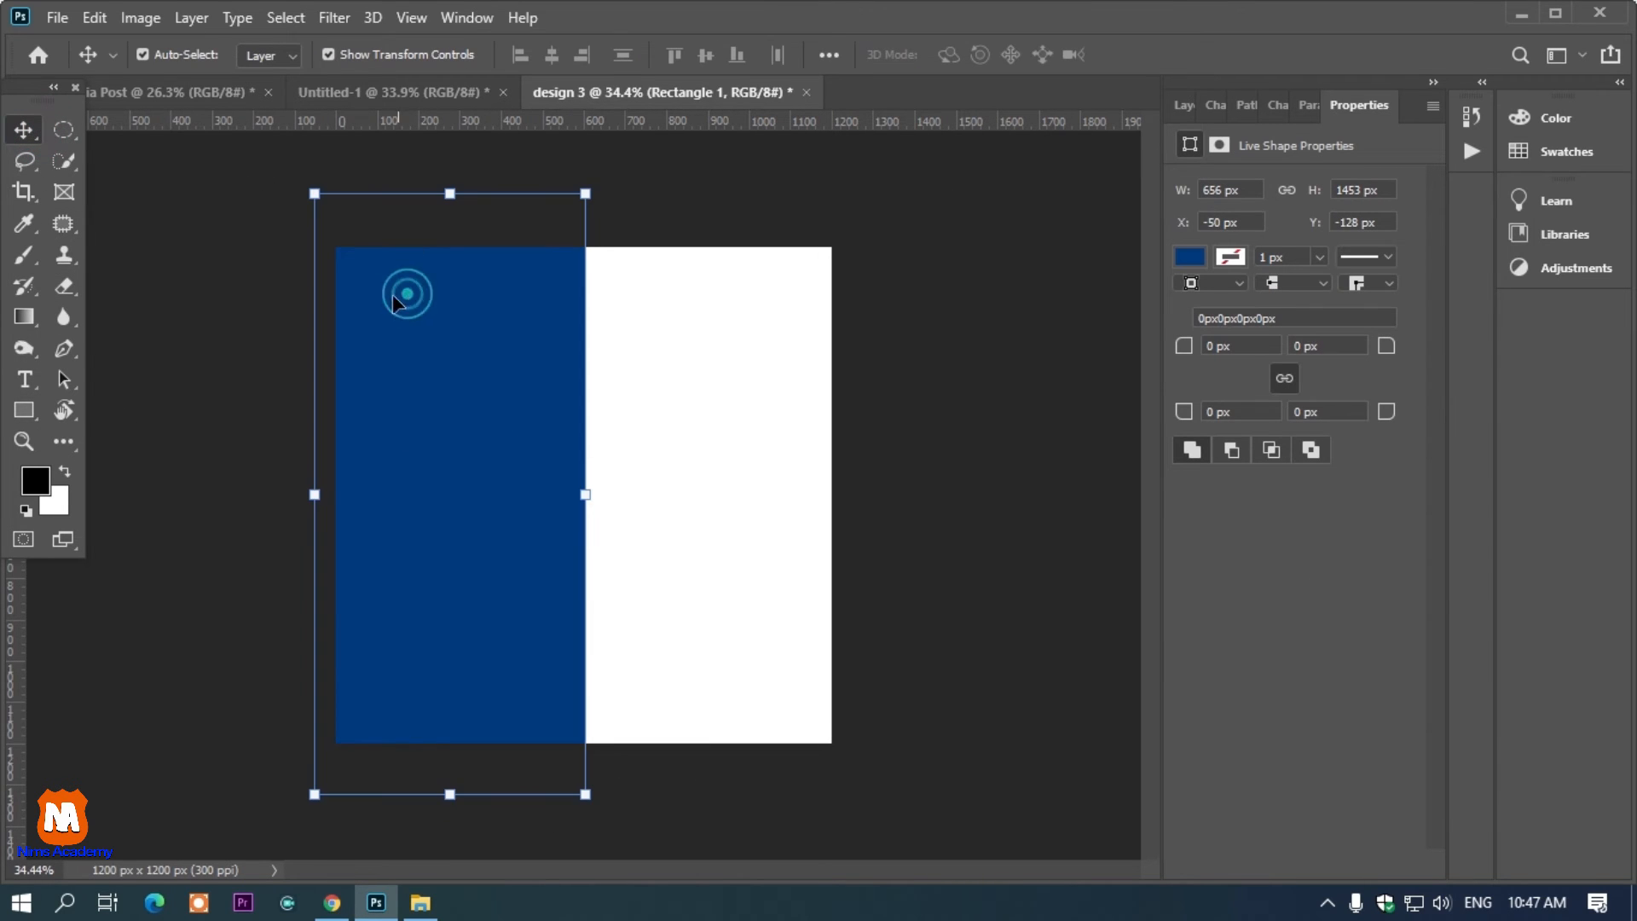
pyautogui.click(139, 235)
pyautogui.click(435, 340)
pyautogui.press('u')
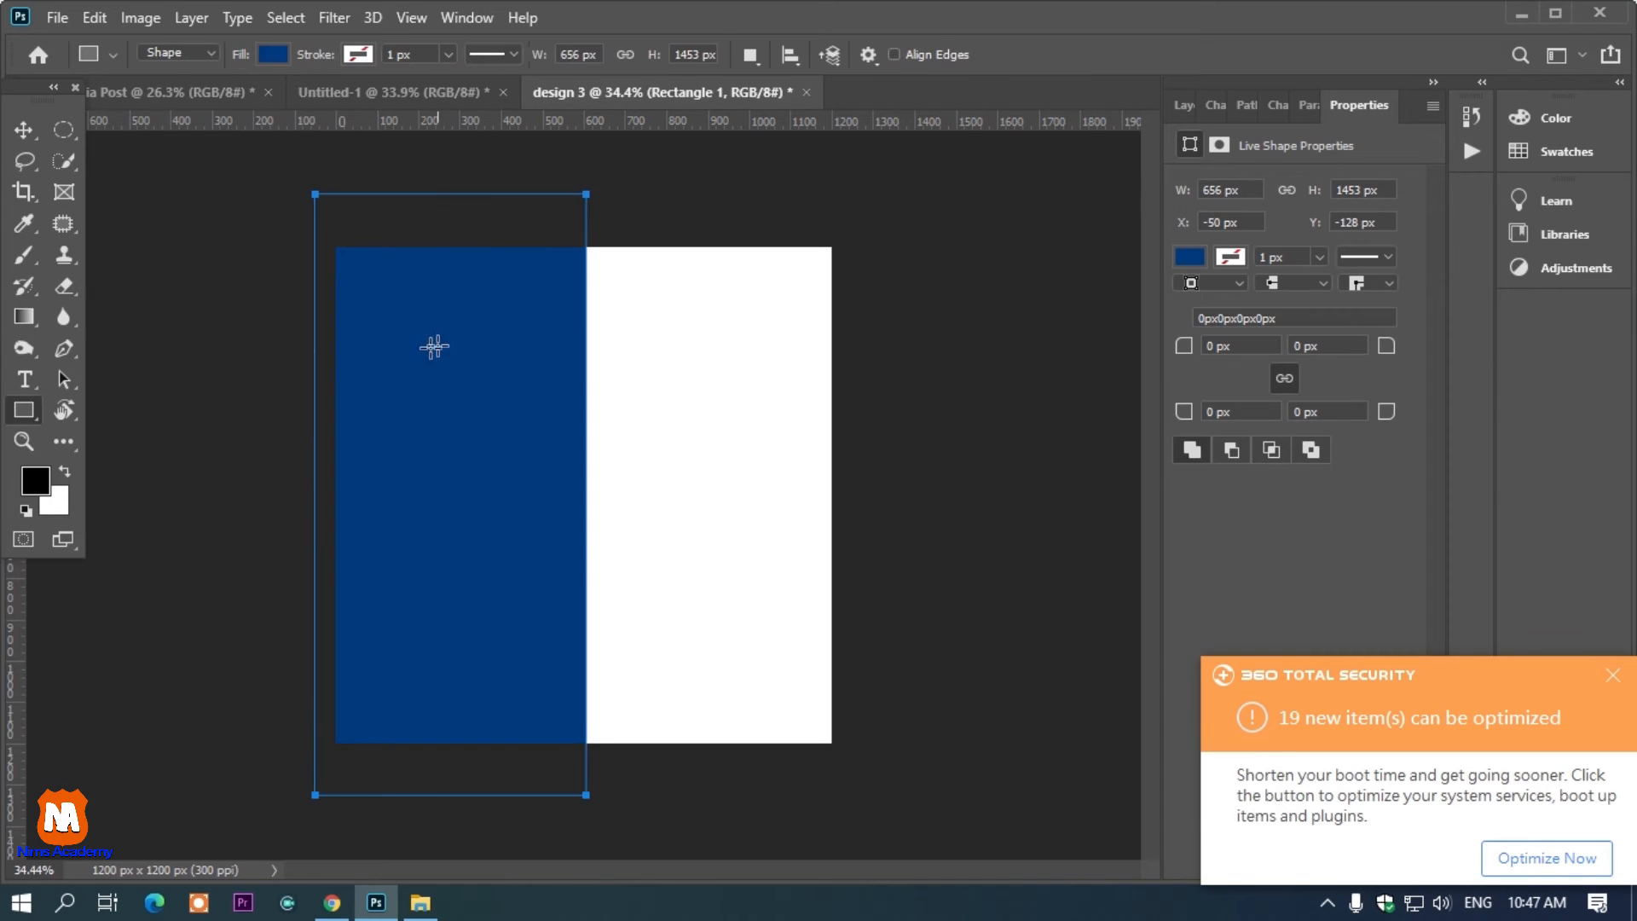
pyautogui.click(215, 228)
pyautogui.click(918, 353)
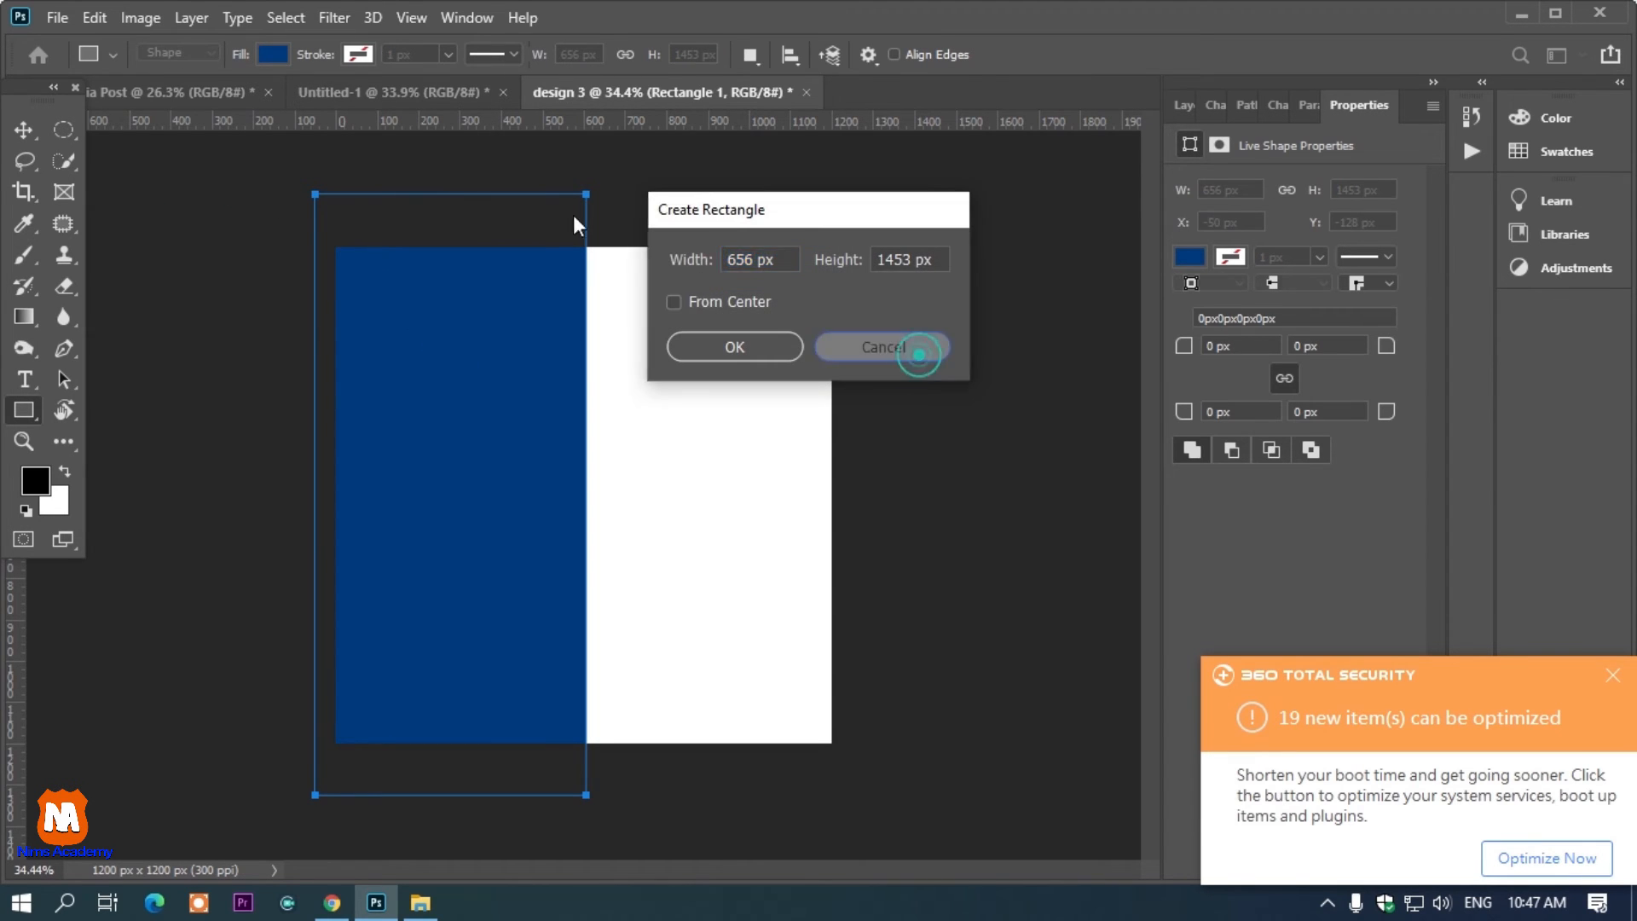
# Set the rectangle's fill color to black
pyautogui.click(273, 54)
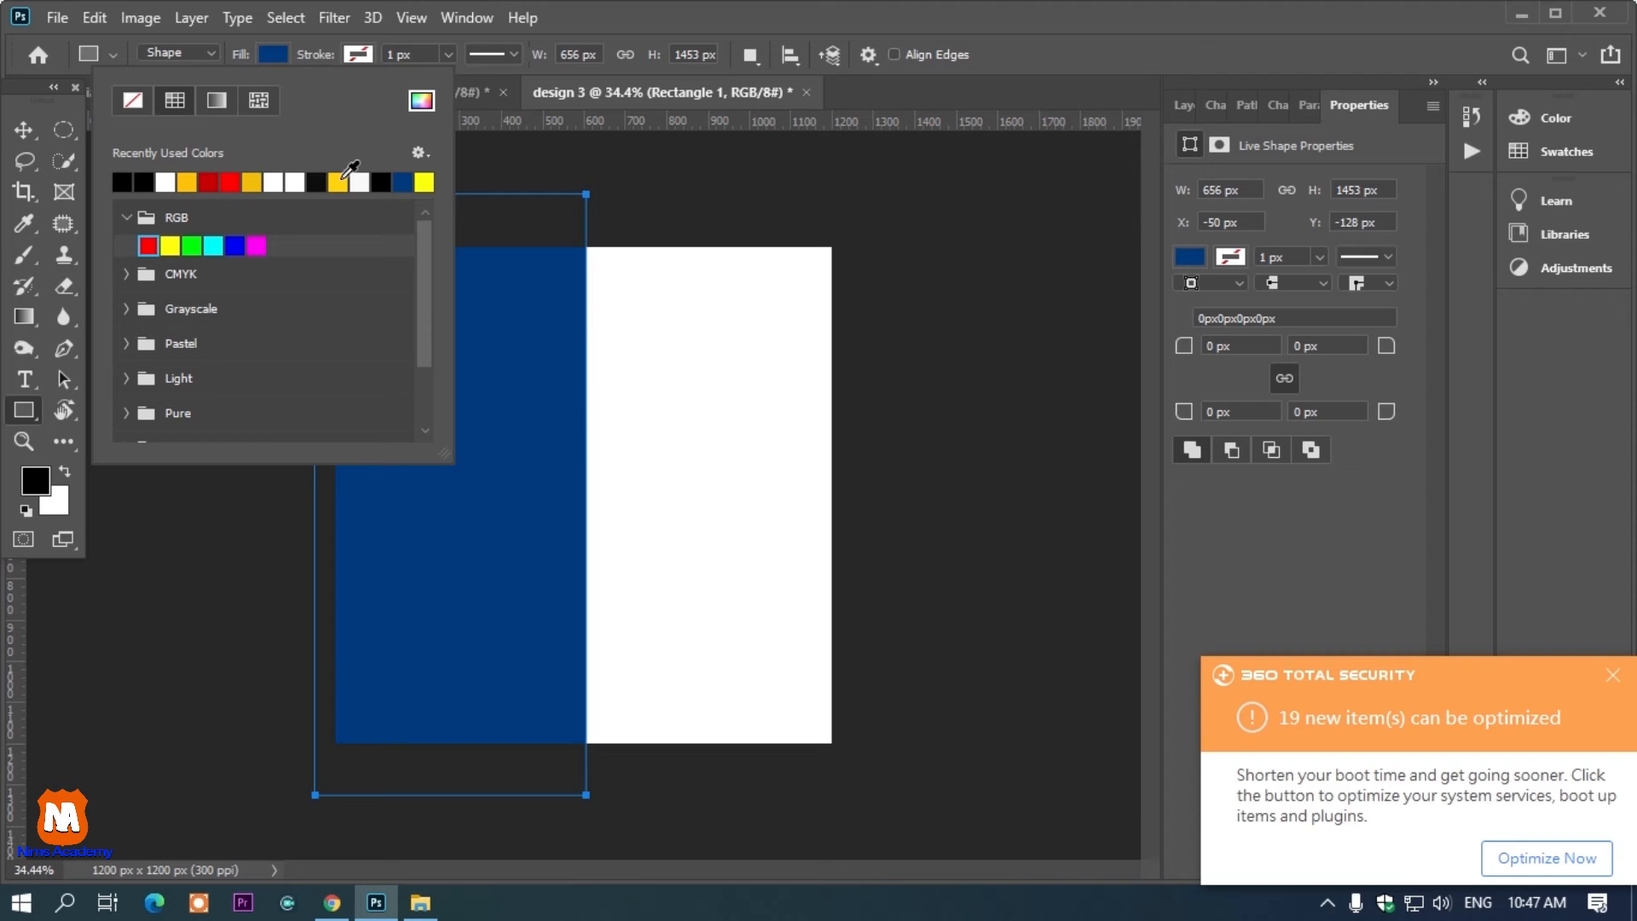
pyautogui.click(251, 180)
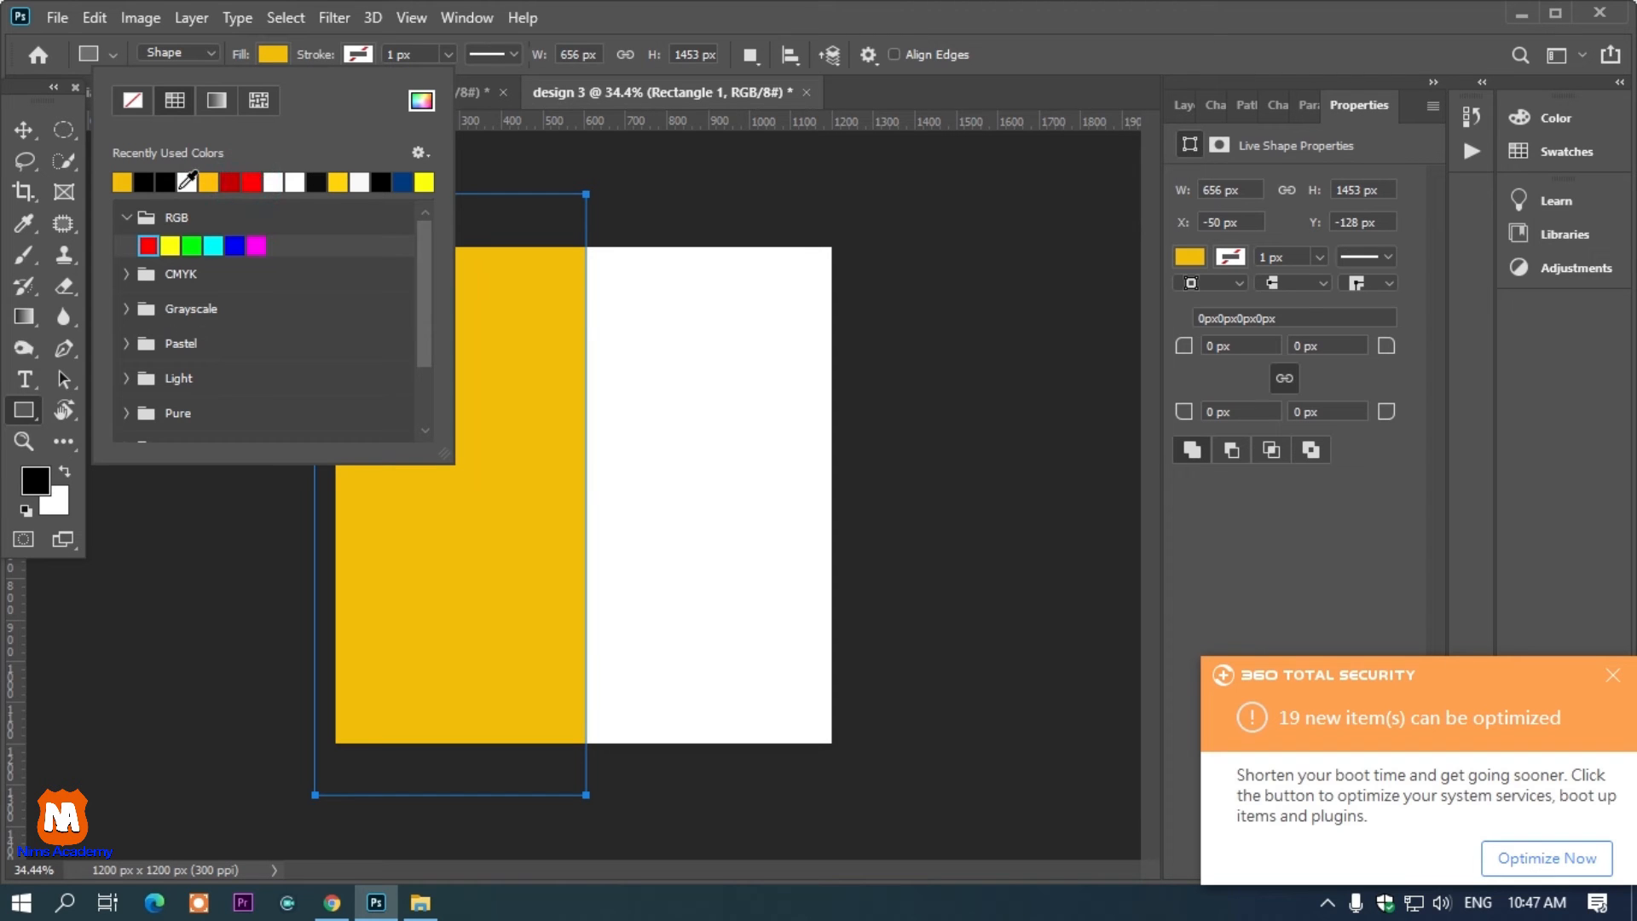
pyautogui.click(164, 182)
pyautogui.click(23, 130)
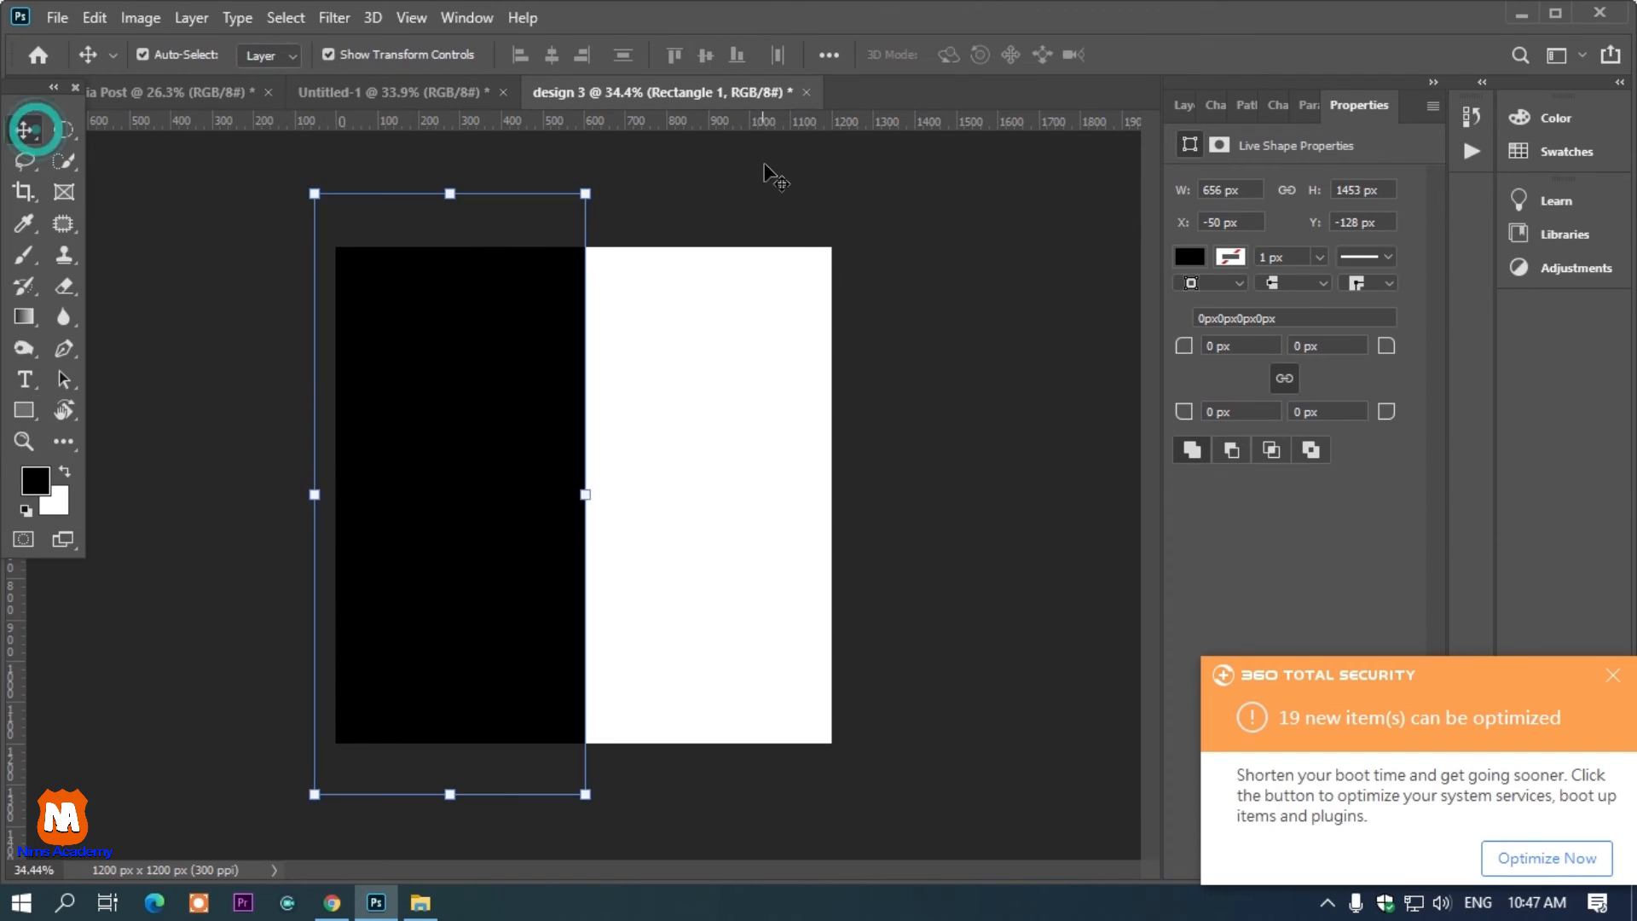
# Duplicate the black rectangle and move the copy over the canvas's right half
pyautogui.click(761, 167)
pyautogui.click(486, 333)
pyautogui.moveTo(452, 333); pyautogui.dragTo(731, 347)
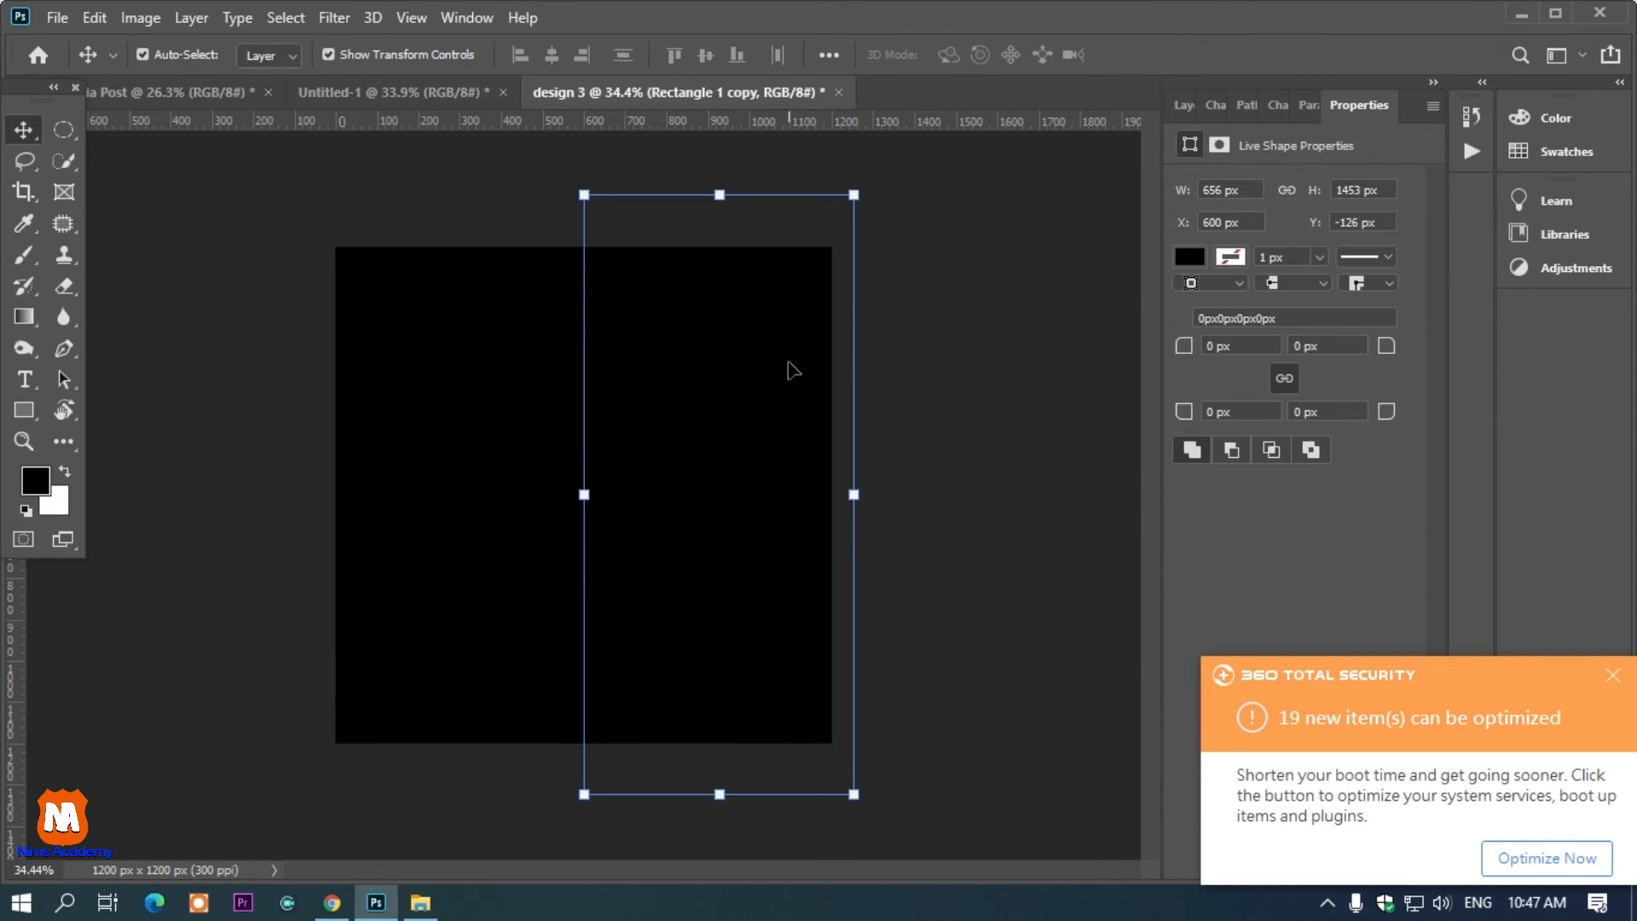
# Set the right-hand rectangle's fill color to yellow
pyautogui.press('u')
pyautogui.click(1190, 258)
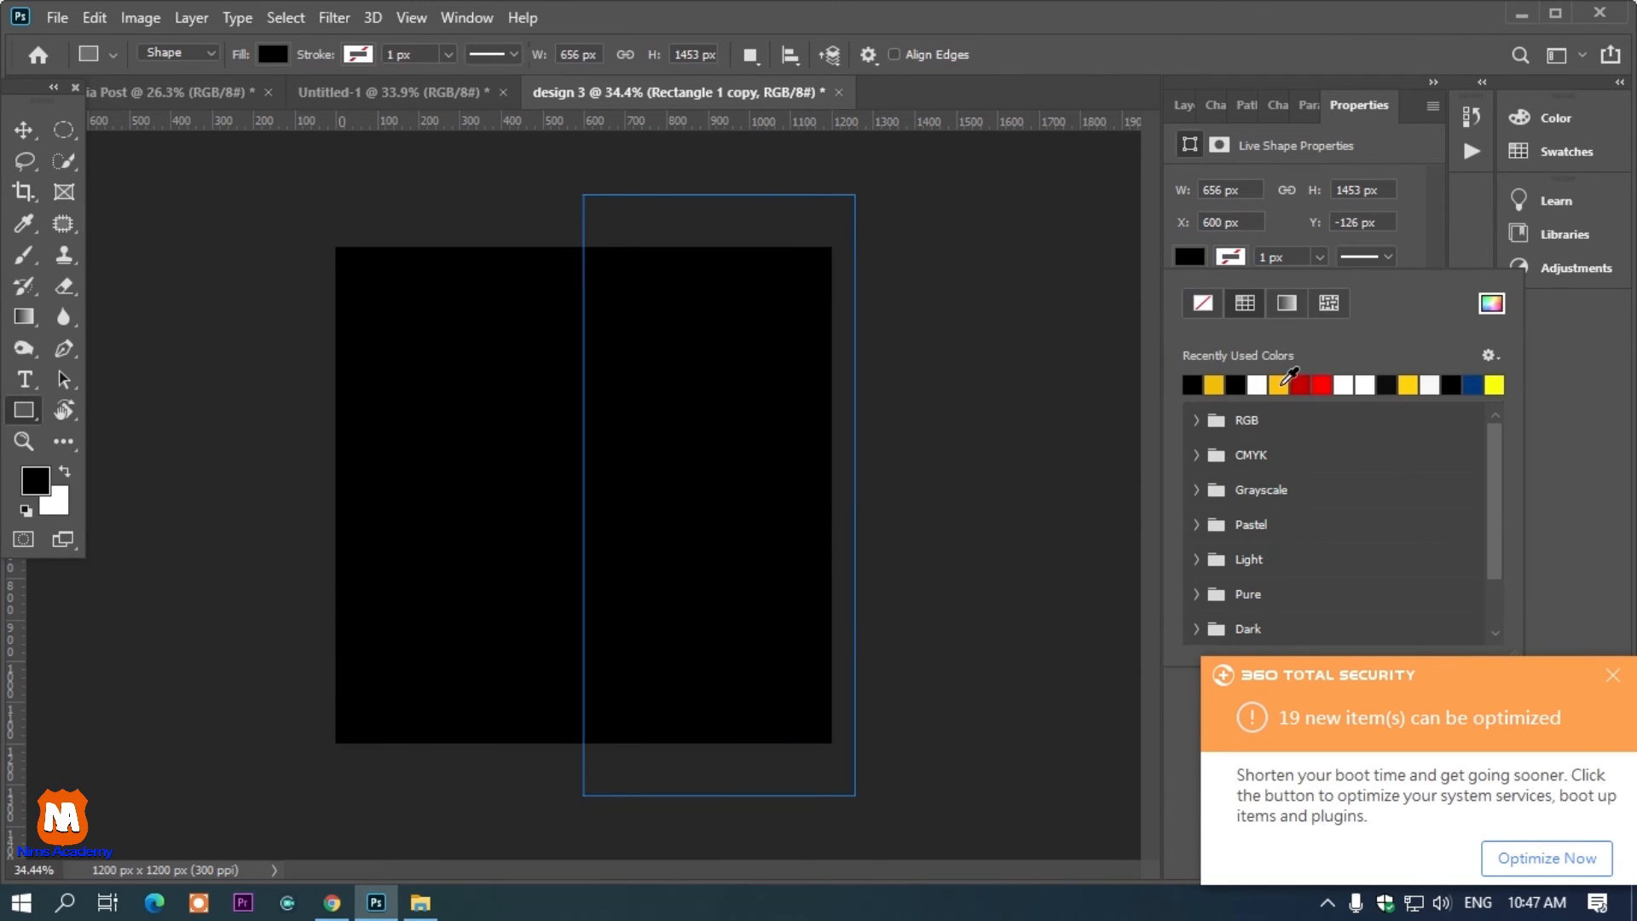
pyautogui.click(1283, 382)
pyautogui.click(35, 120)
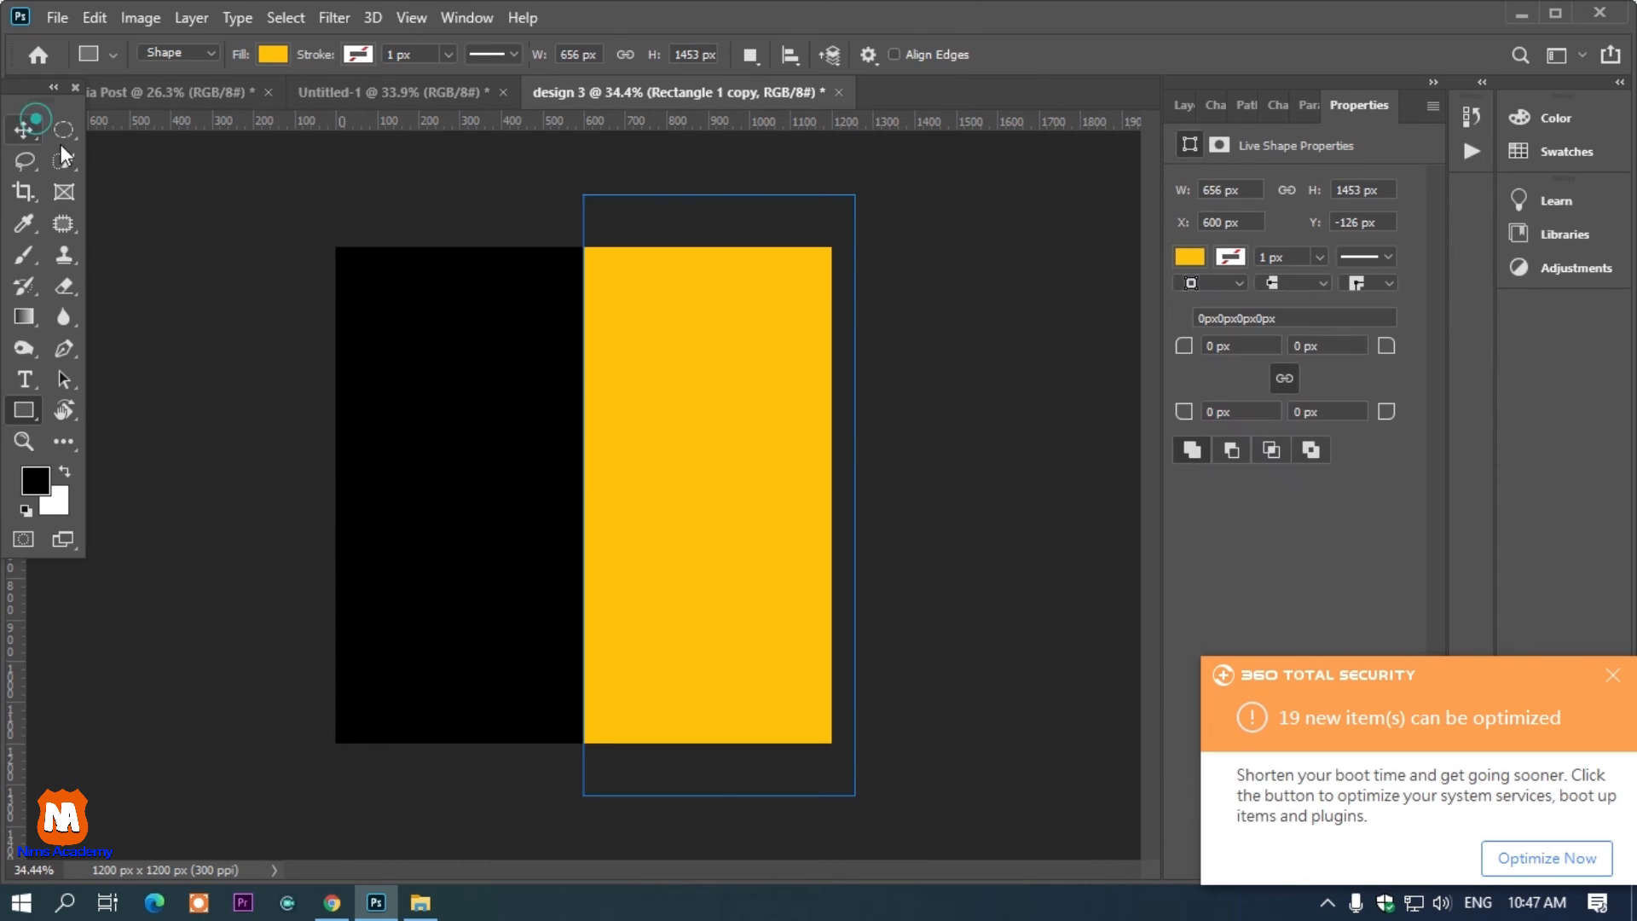
# Draw a horizontal rectangle about 1673 by 259 px across the lower part of the canvas
pyautogui.click(146, 184)
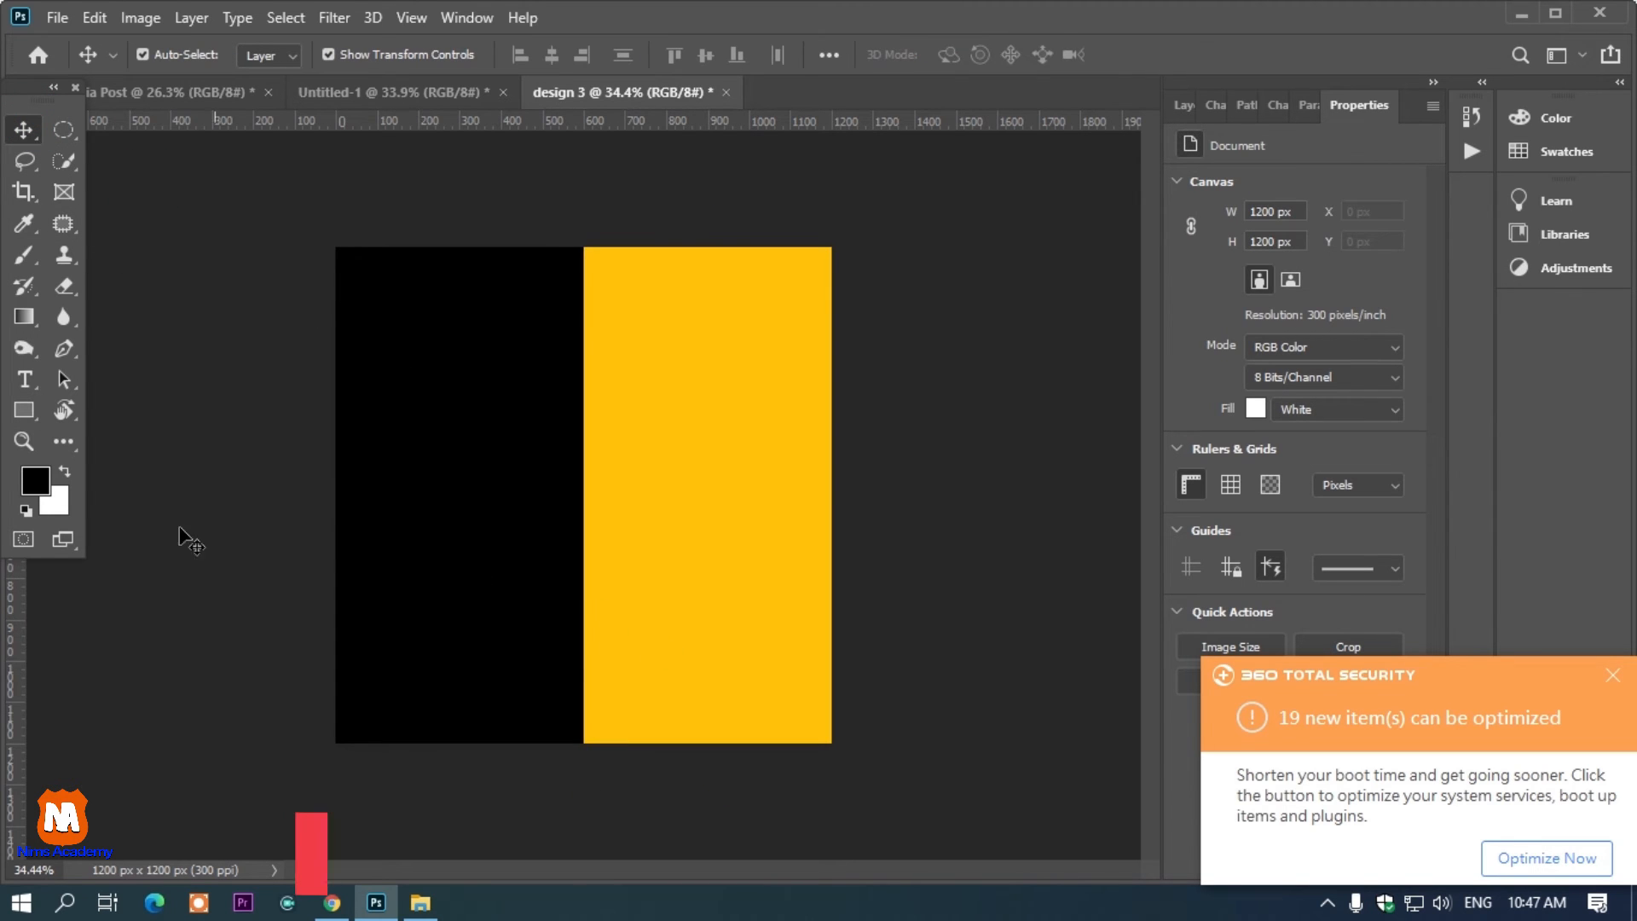
pyautogui.moveTo(10, 406); pyautogui.dragTo(84, 405)
pyautogui.moveTo(224, 595); pyautogui.dragTo(915, 701)
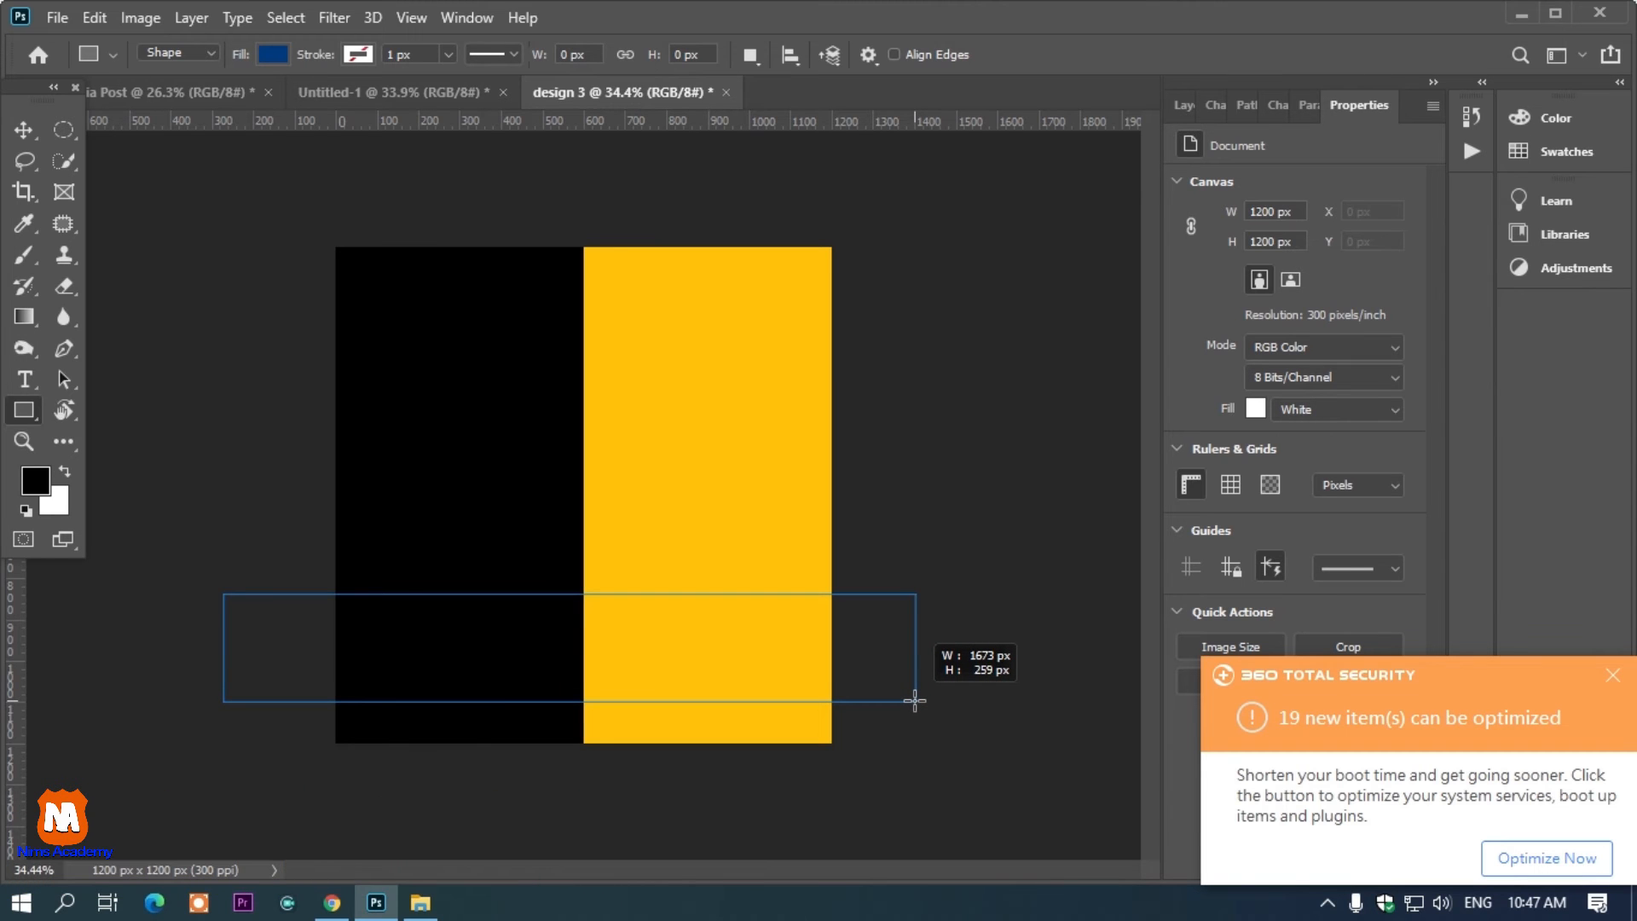
pyautogui.moveTo(916, 698); pyautogui.dragTo(917, 698)
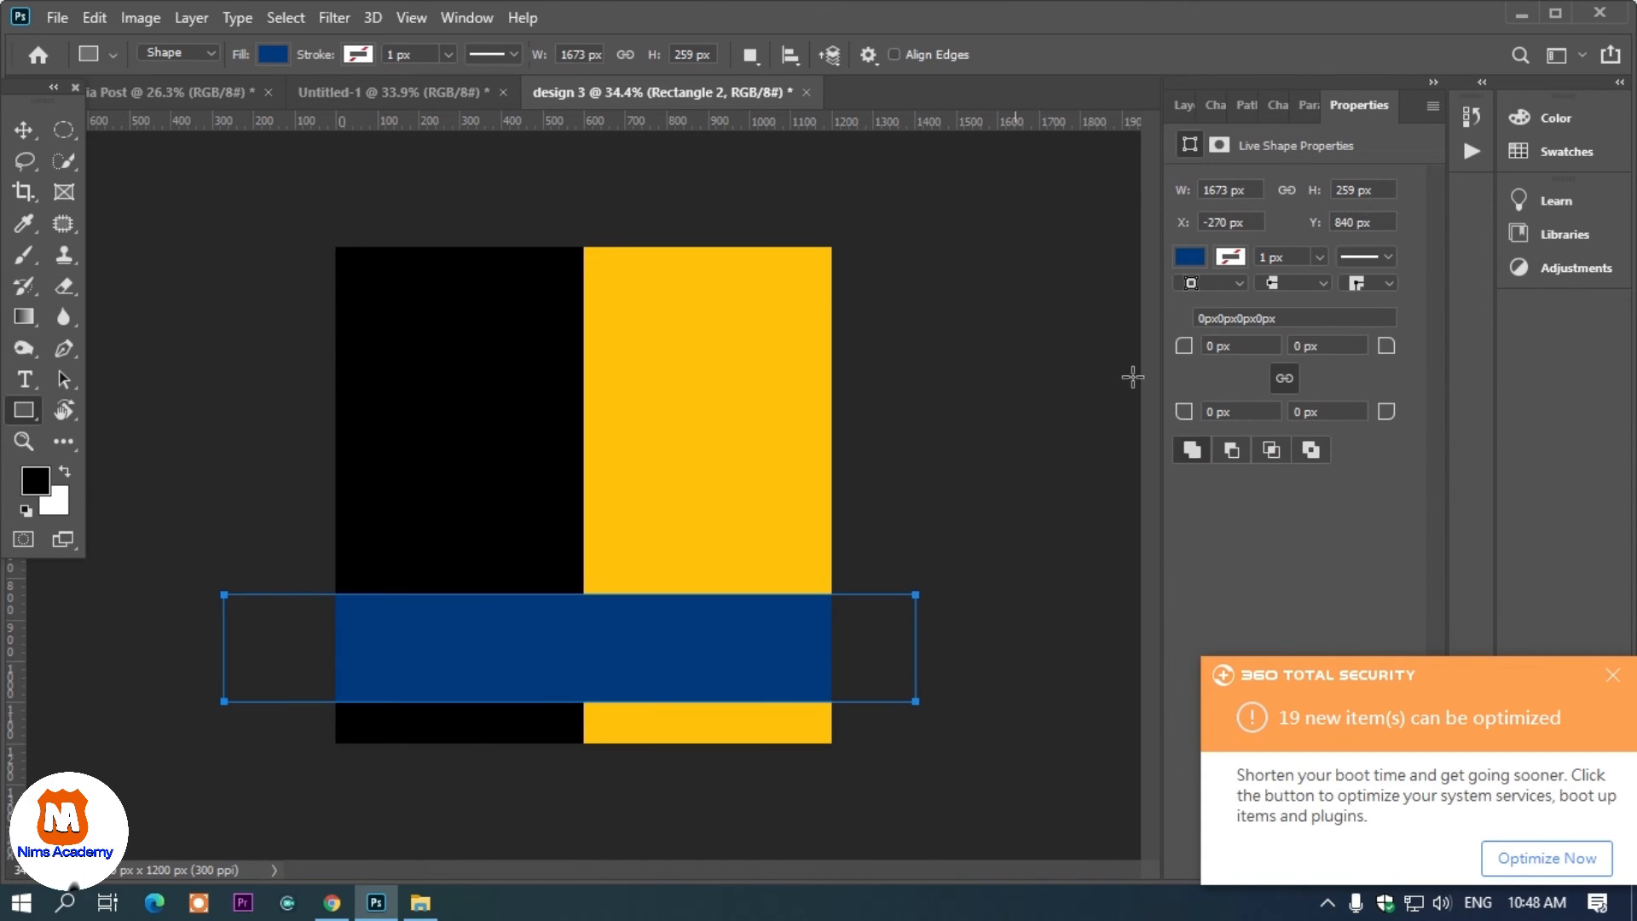
# Set the horizontal band's fill color to white
pyautogui.click(1183, 260)
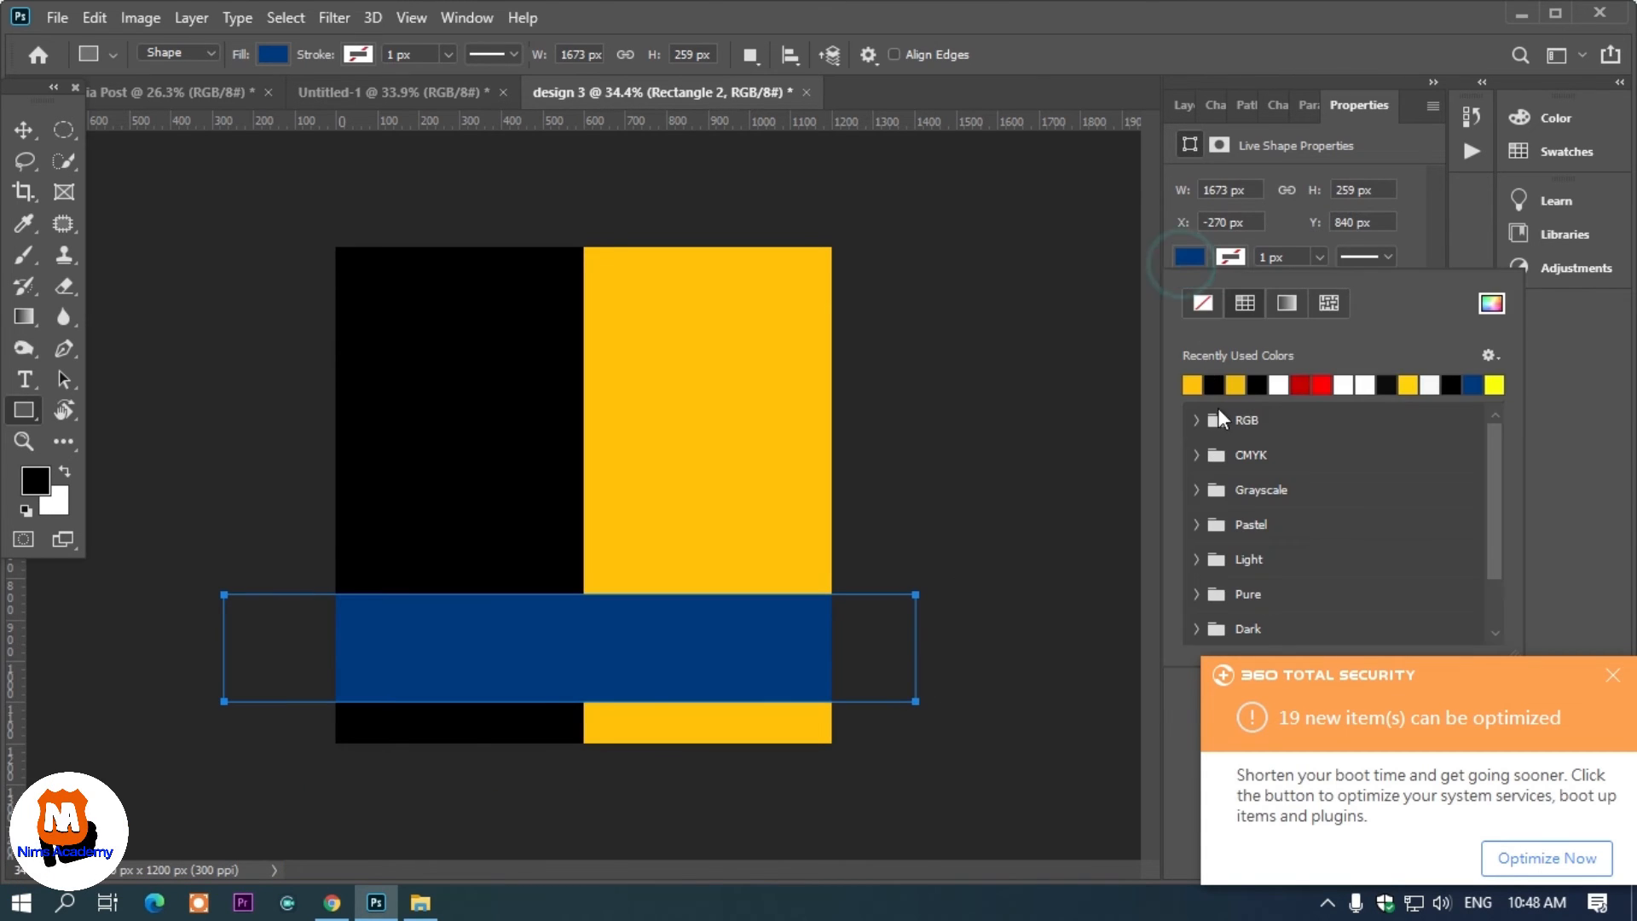
pyautogui.click(1278, 384)
pyautogui.click(24, 129)
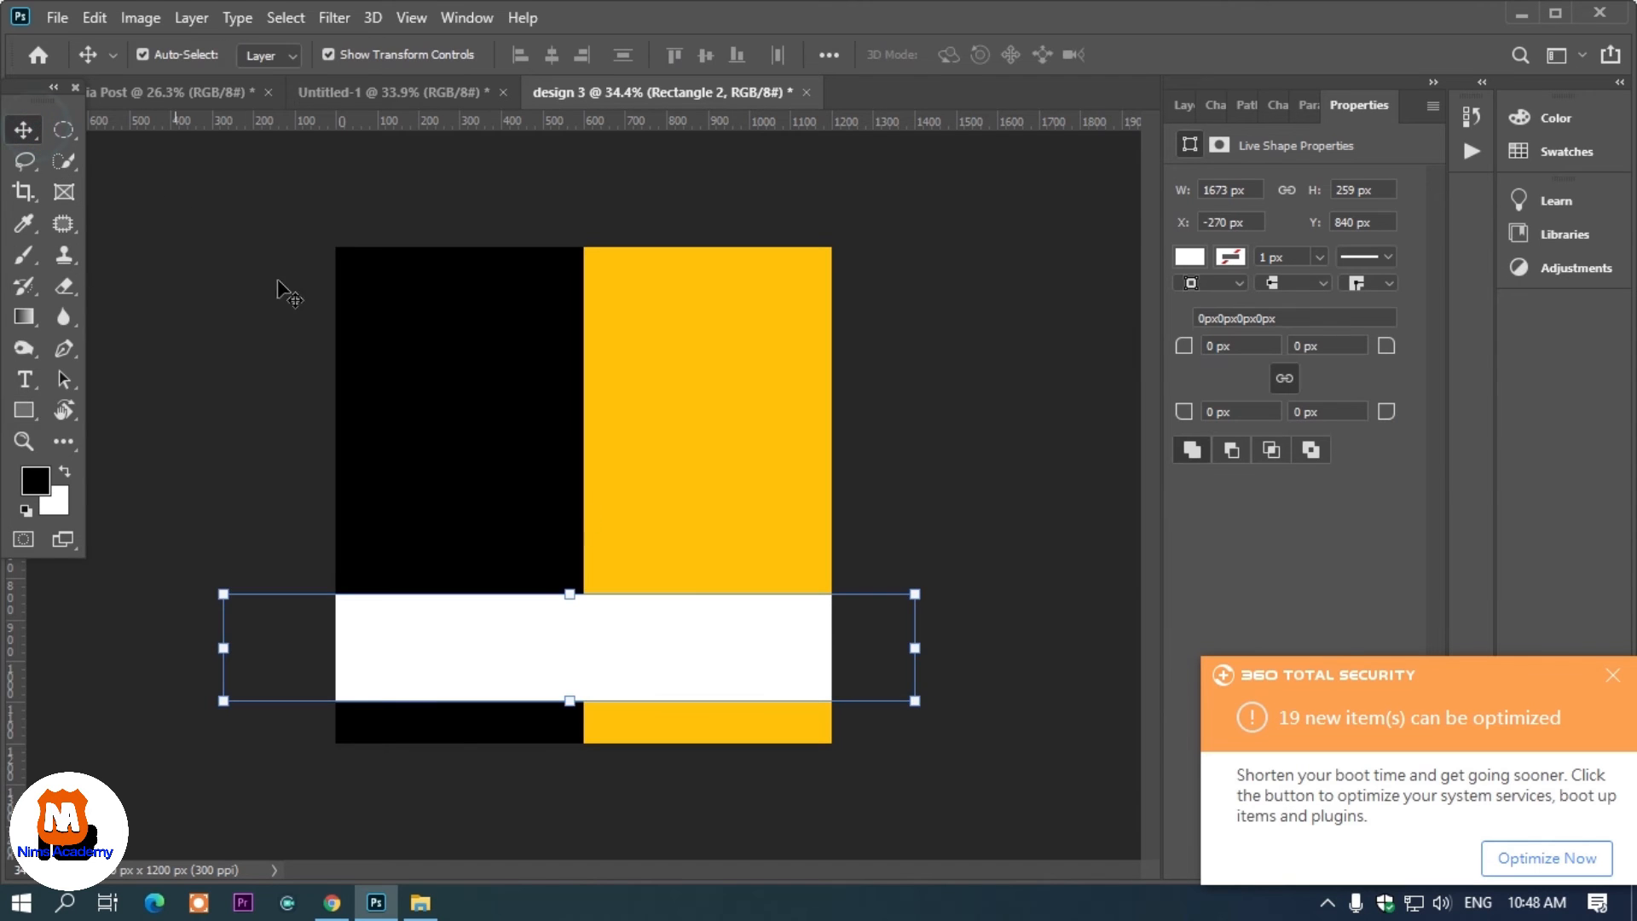
# Move the yellow rectangle's layer above the white band's layer
pyautogui.click(634, 495)
pyautogui.press('F7')
pyautogui.moveTo(1287, 315); pyautogui.dragTo(1290, 243)
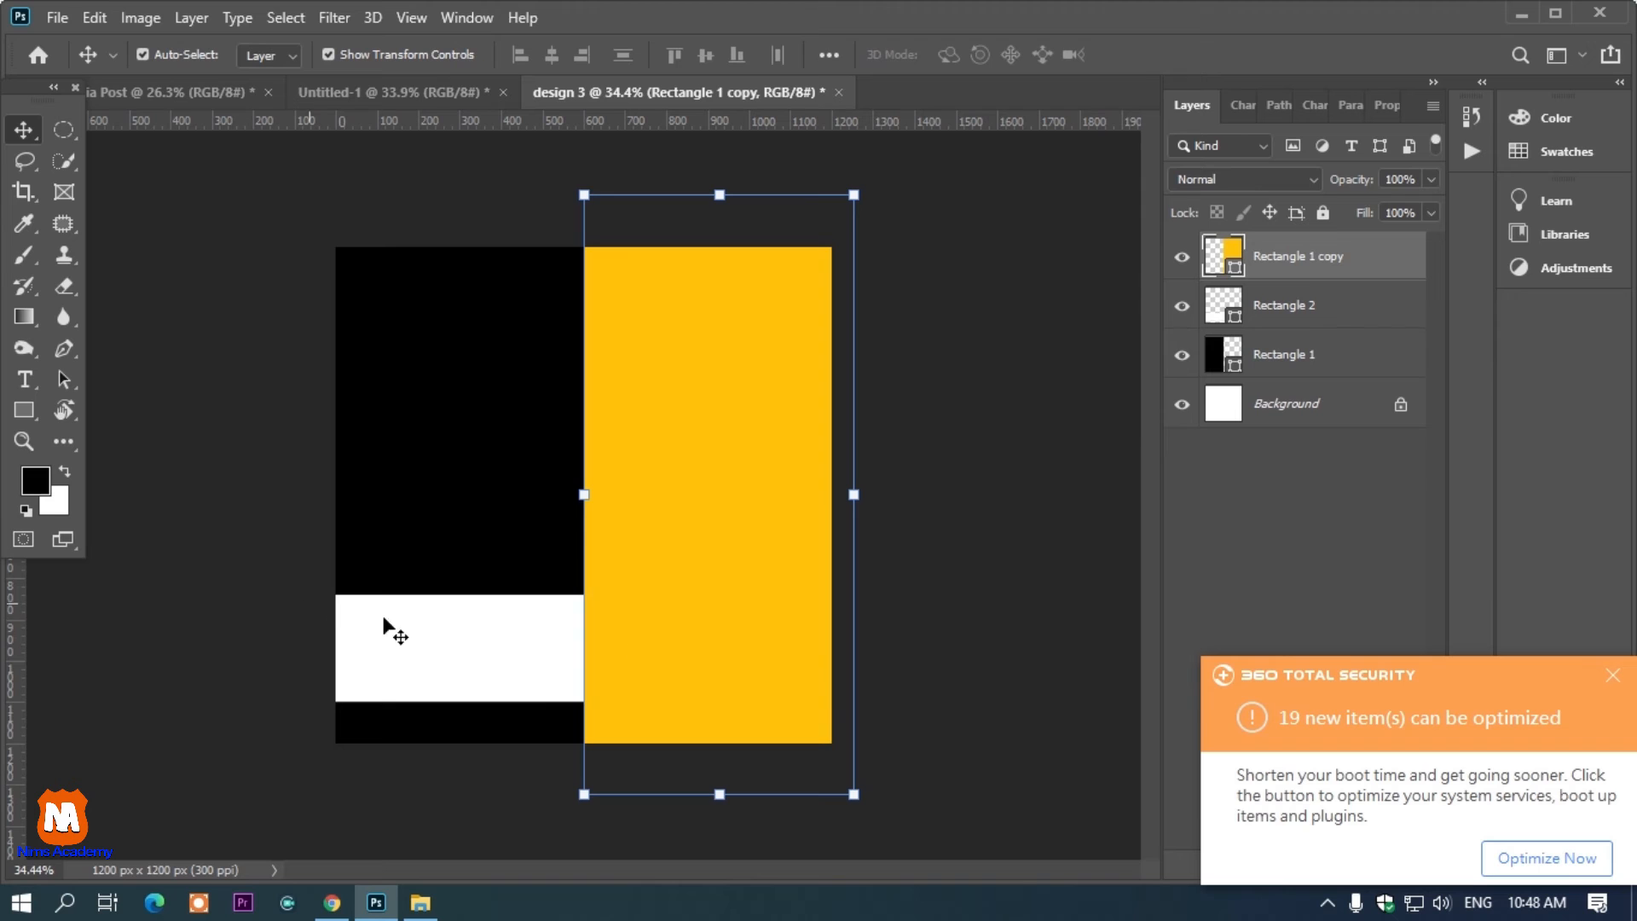
# Duplicate the white band, move the copy to the top of the layer stack and shrink it into a thin stripe near the bottom edge
pyautogui.click(34, 412)
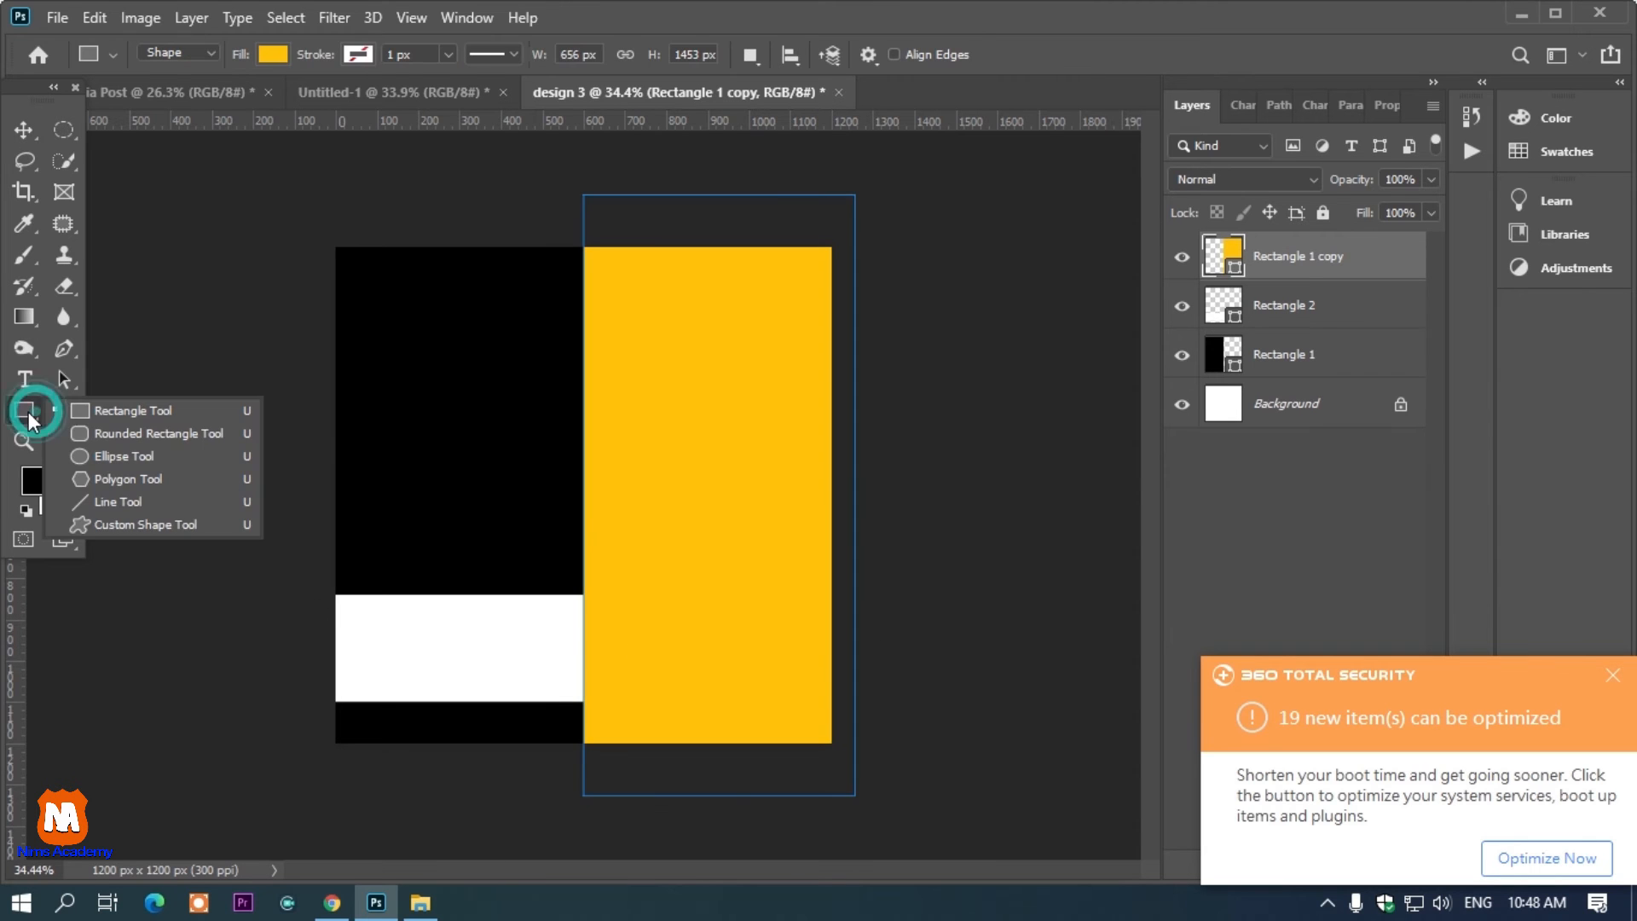
pyautogui.click(34, 130)
pyautogui.click(440, 663)
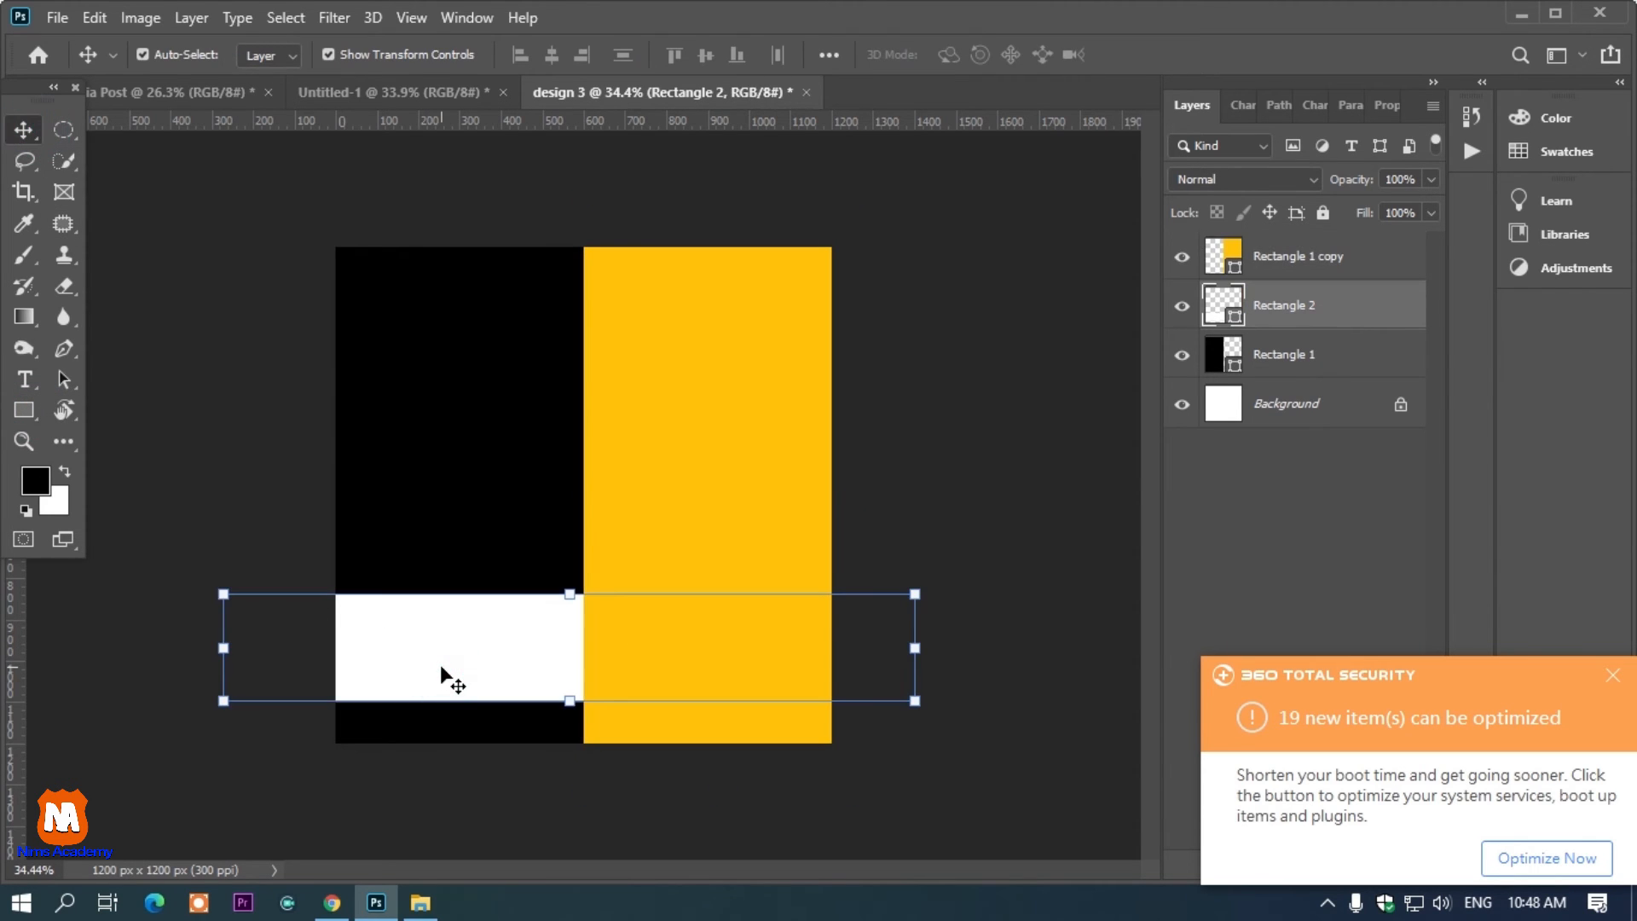
pyautogui.hotkey('ctrl', 'j')
pyautogui.moveTo(1292, 305); pyautogui.dragTo(1294, 255)
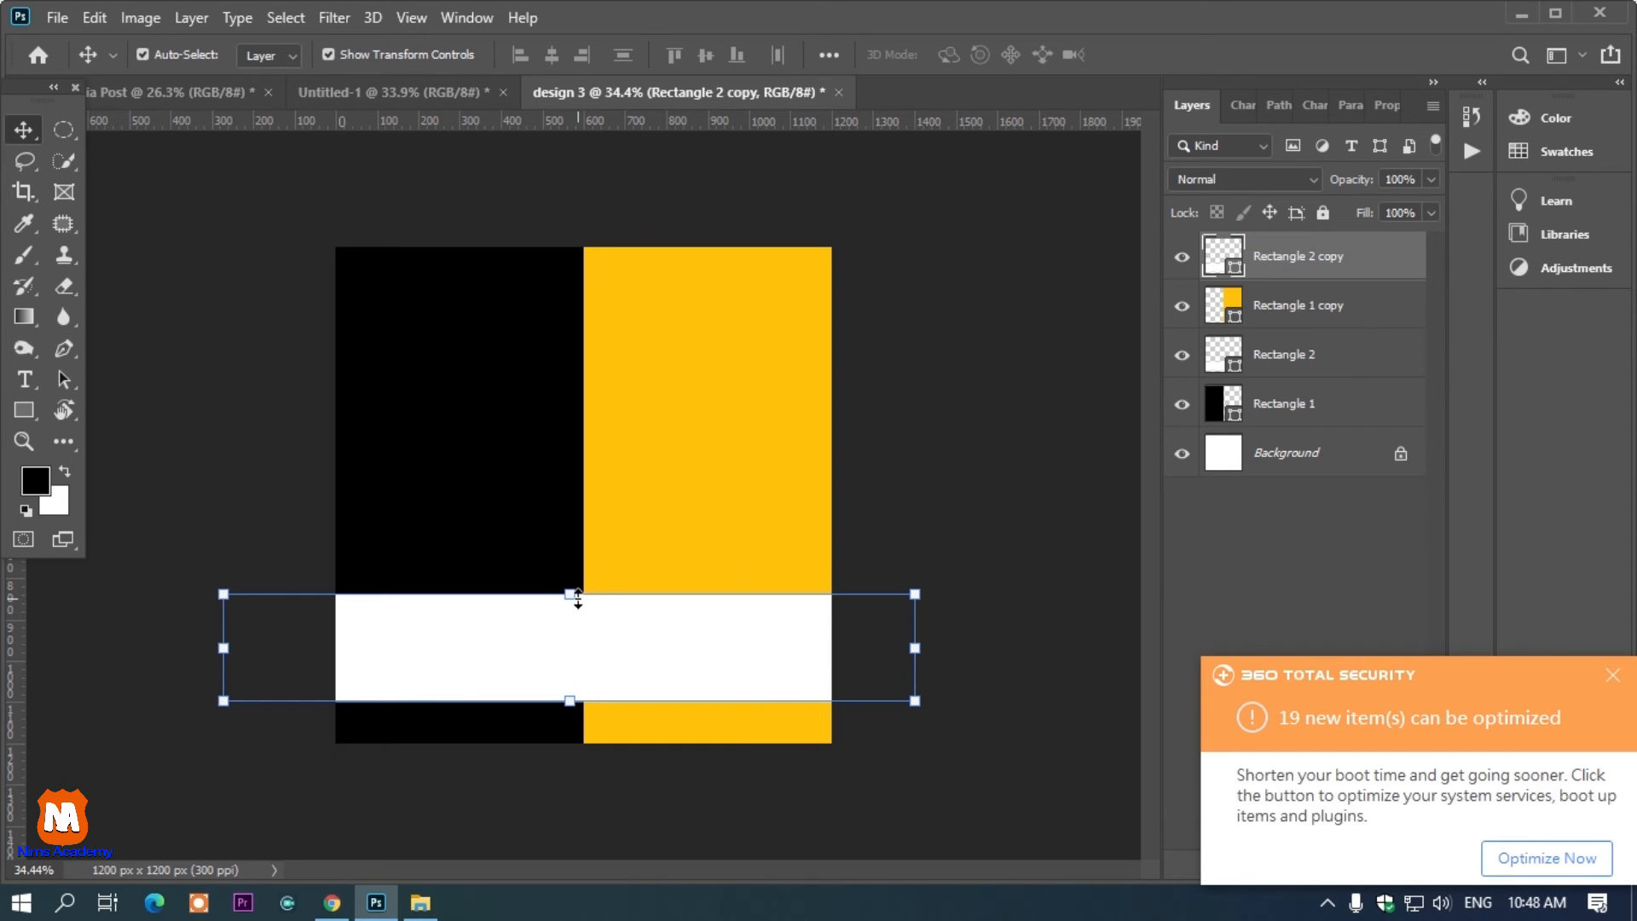
pyautogui.moveTo(580, 594); pyautogui.dragTo(614, 721)
# Set the thin stripe's fill color to black (000000)
pyautogui.doubleClick(1218, 247)
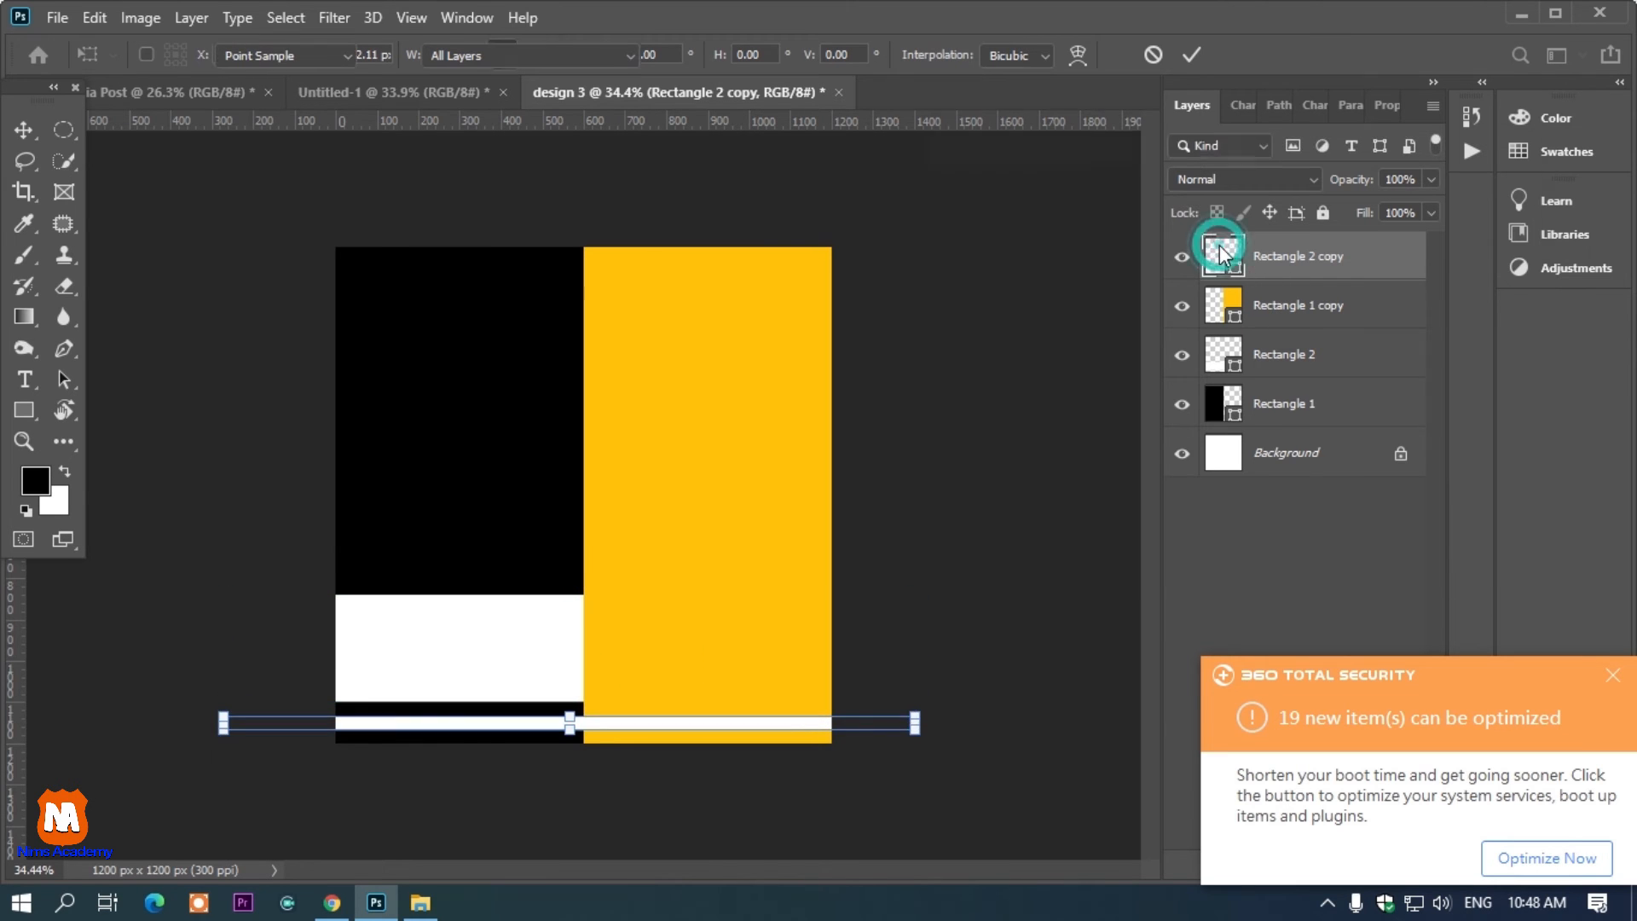
pyautogui.moveTo(1118, 385); pyautogui.dragTo(1315, 602)
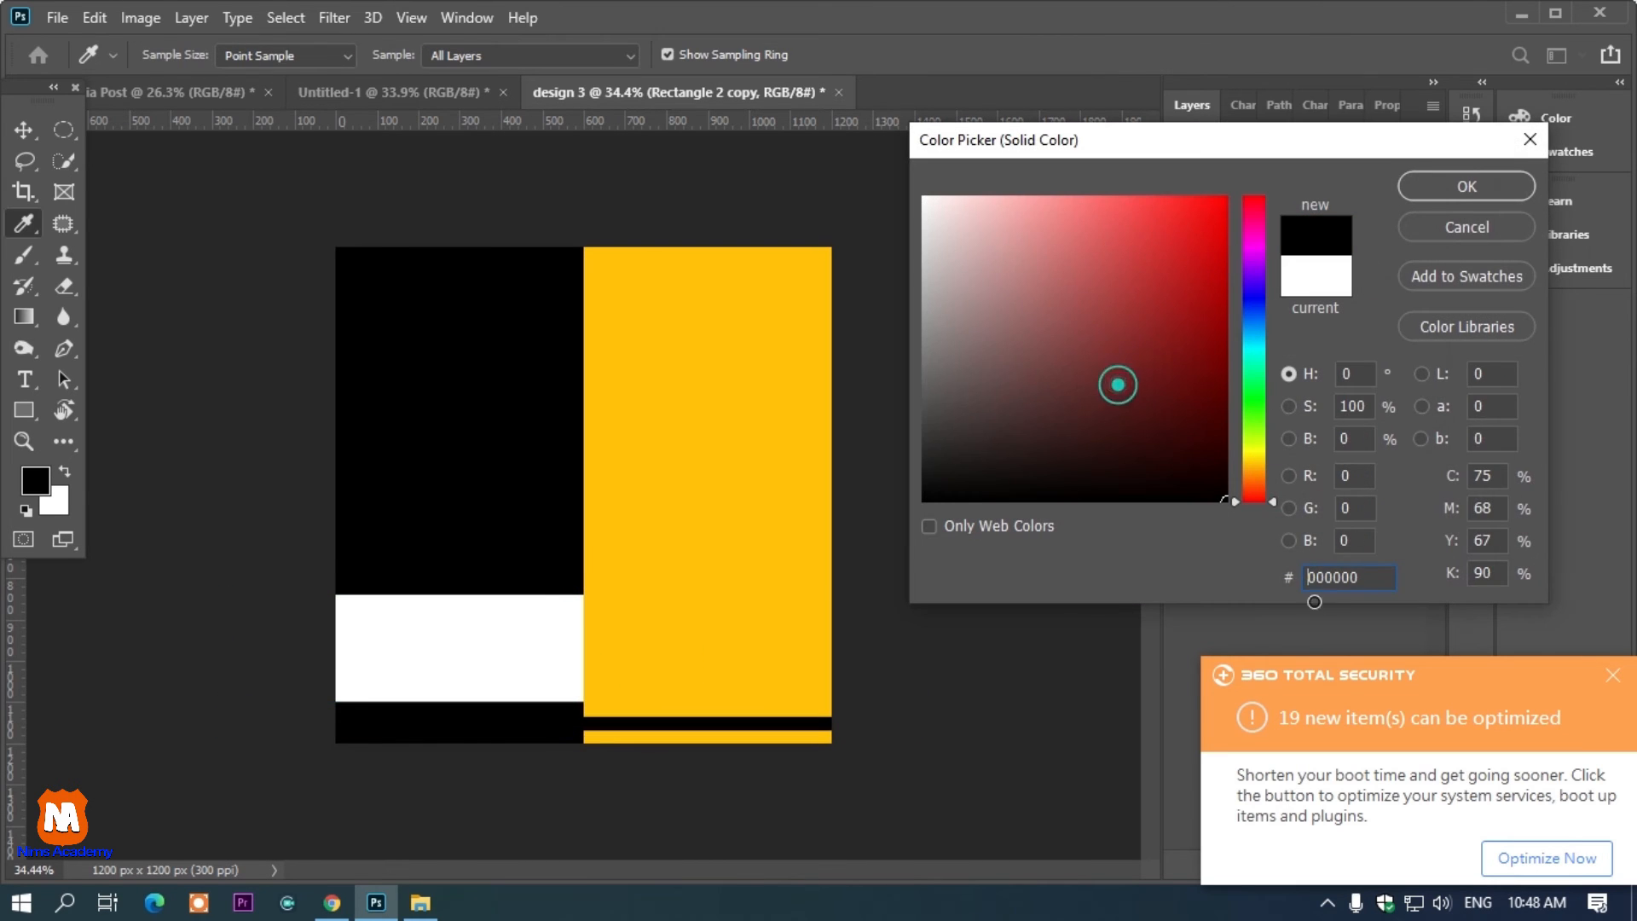
pyautogui.click(1434, 196)
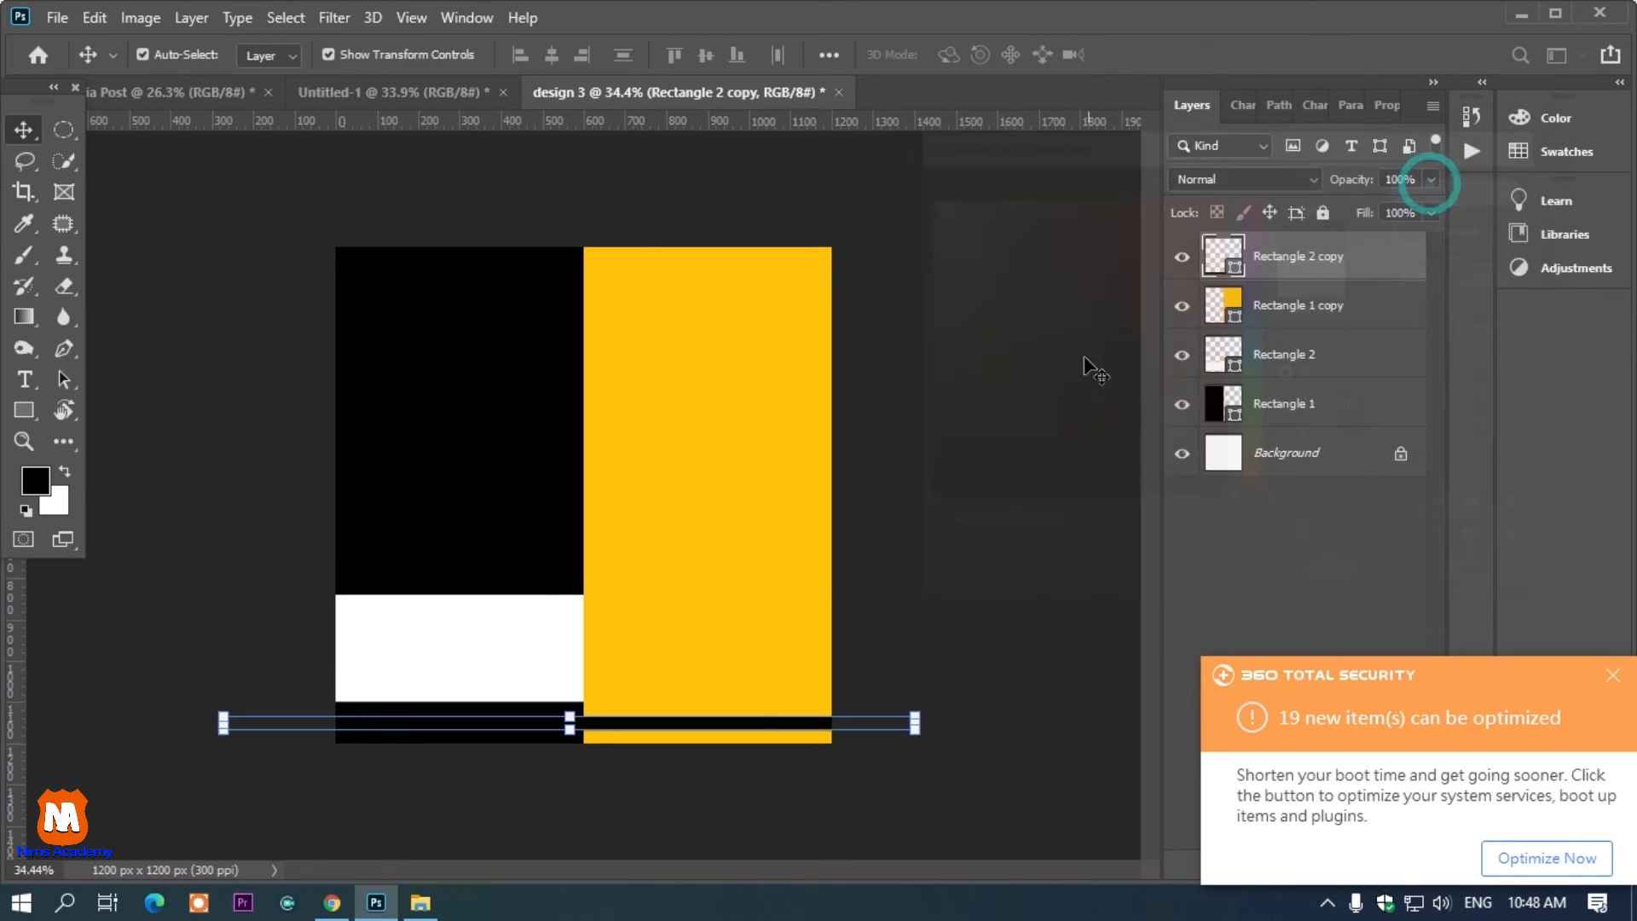
# Add two text lines, CONCACT DETAIL and YOUR WEBSITE.COM, inside the white band
pyautogui.click(270, 418)
pyautogui.scroll(1, 430, 612)
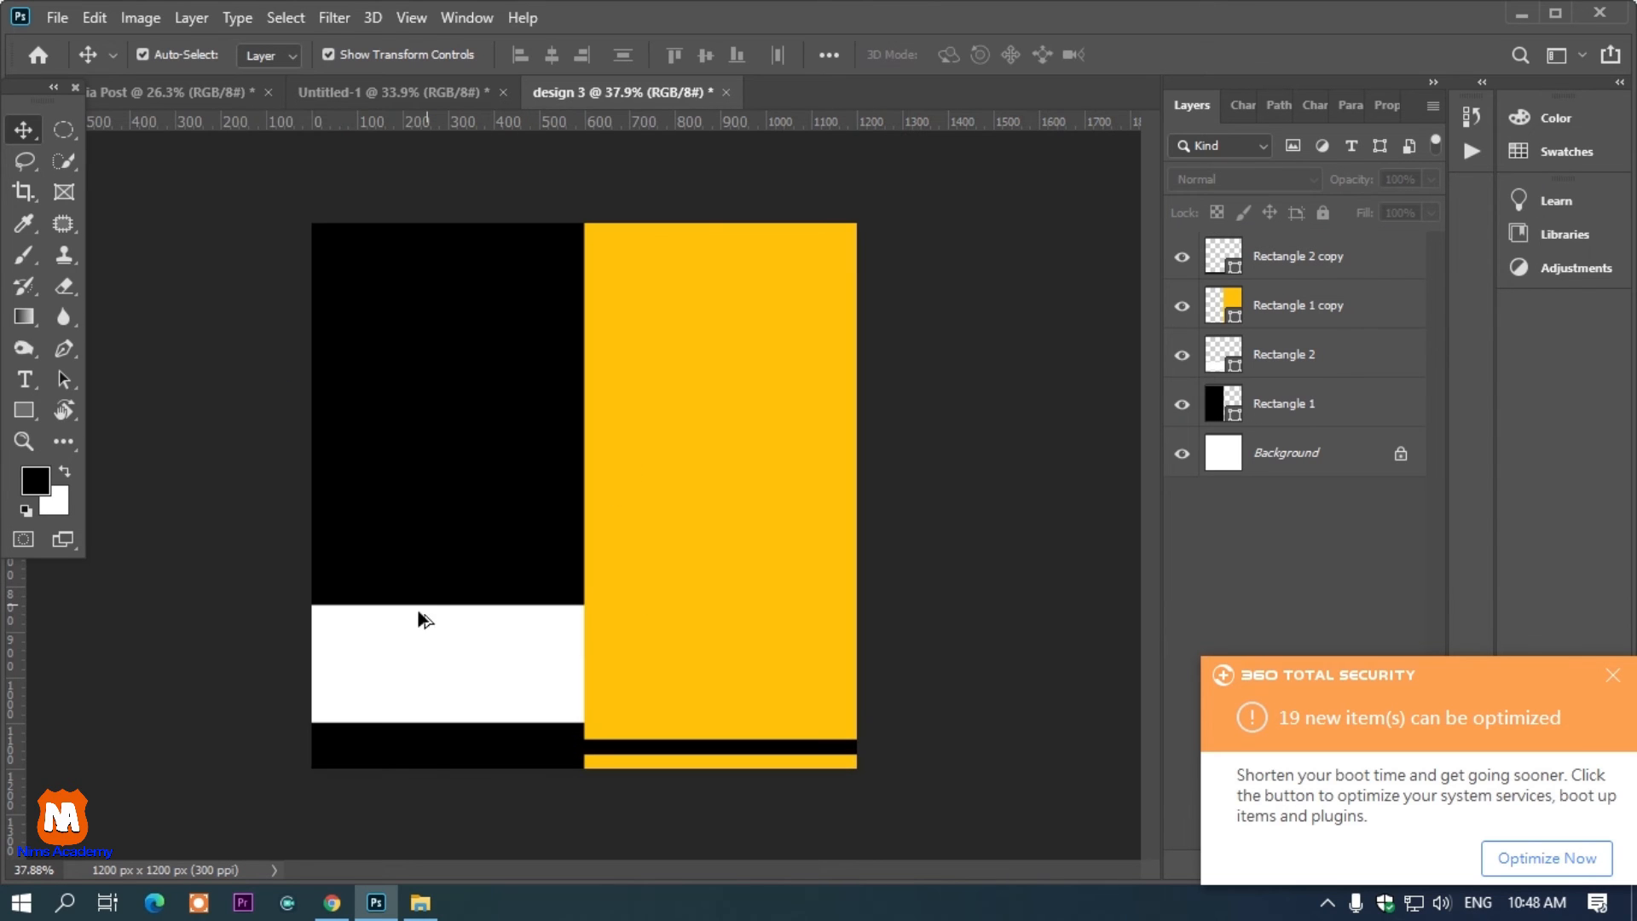
pyautogui.press('t')
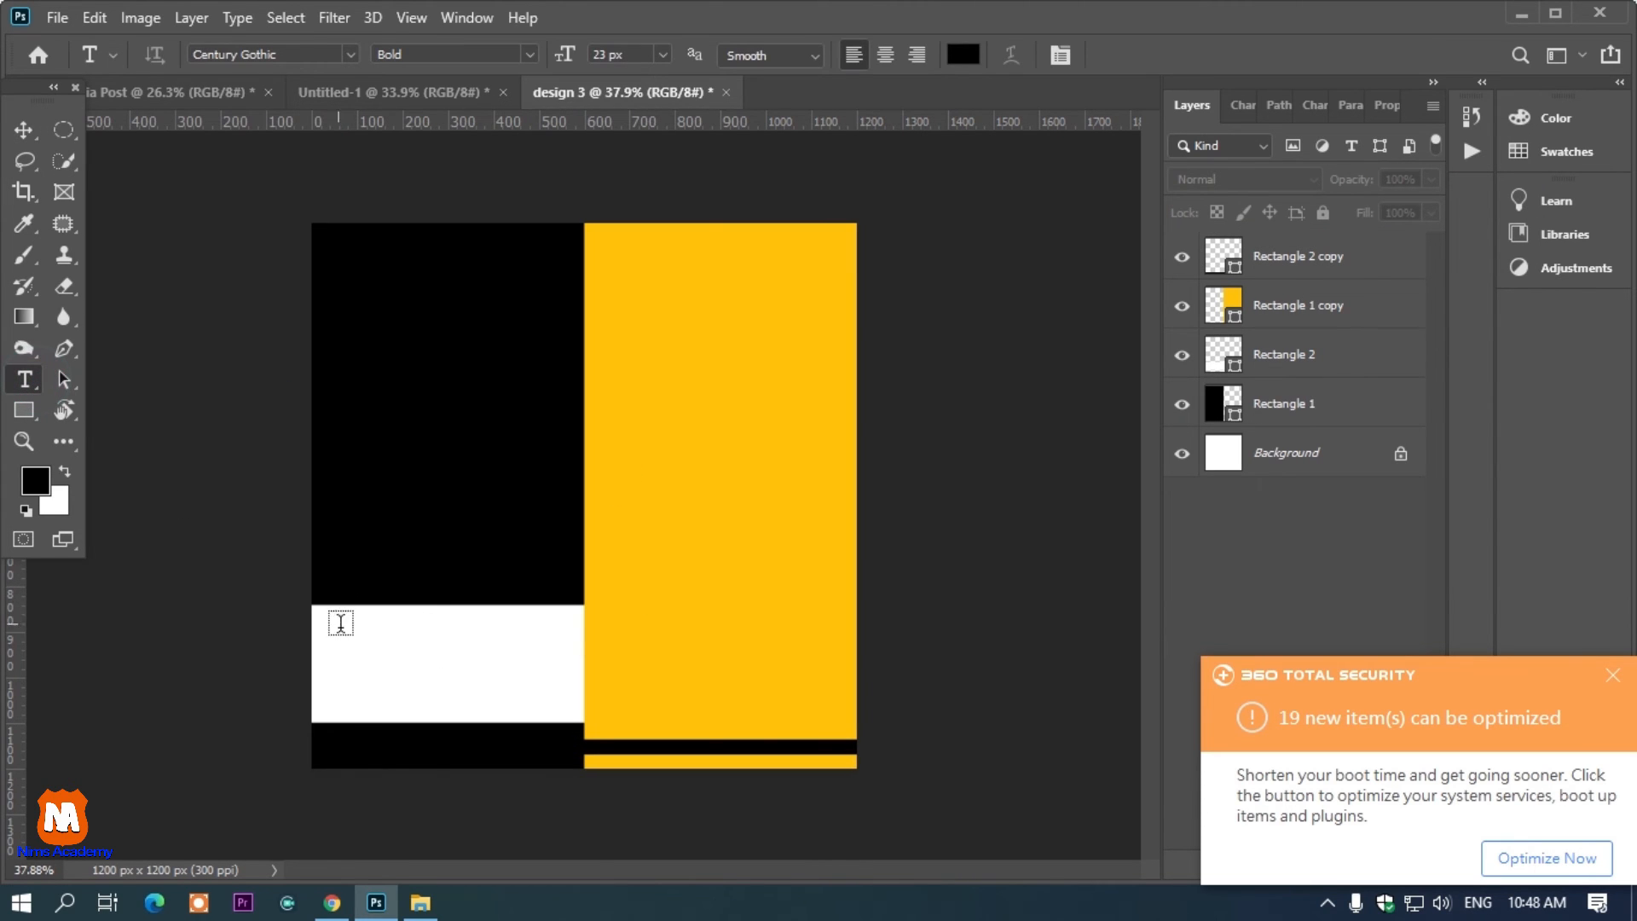
pyautogui.click(350, 652)
pyautogui.write('CONCTA')
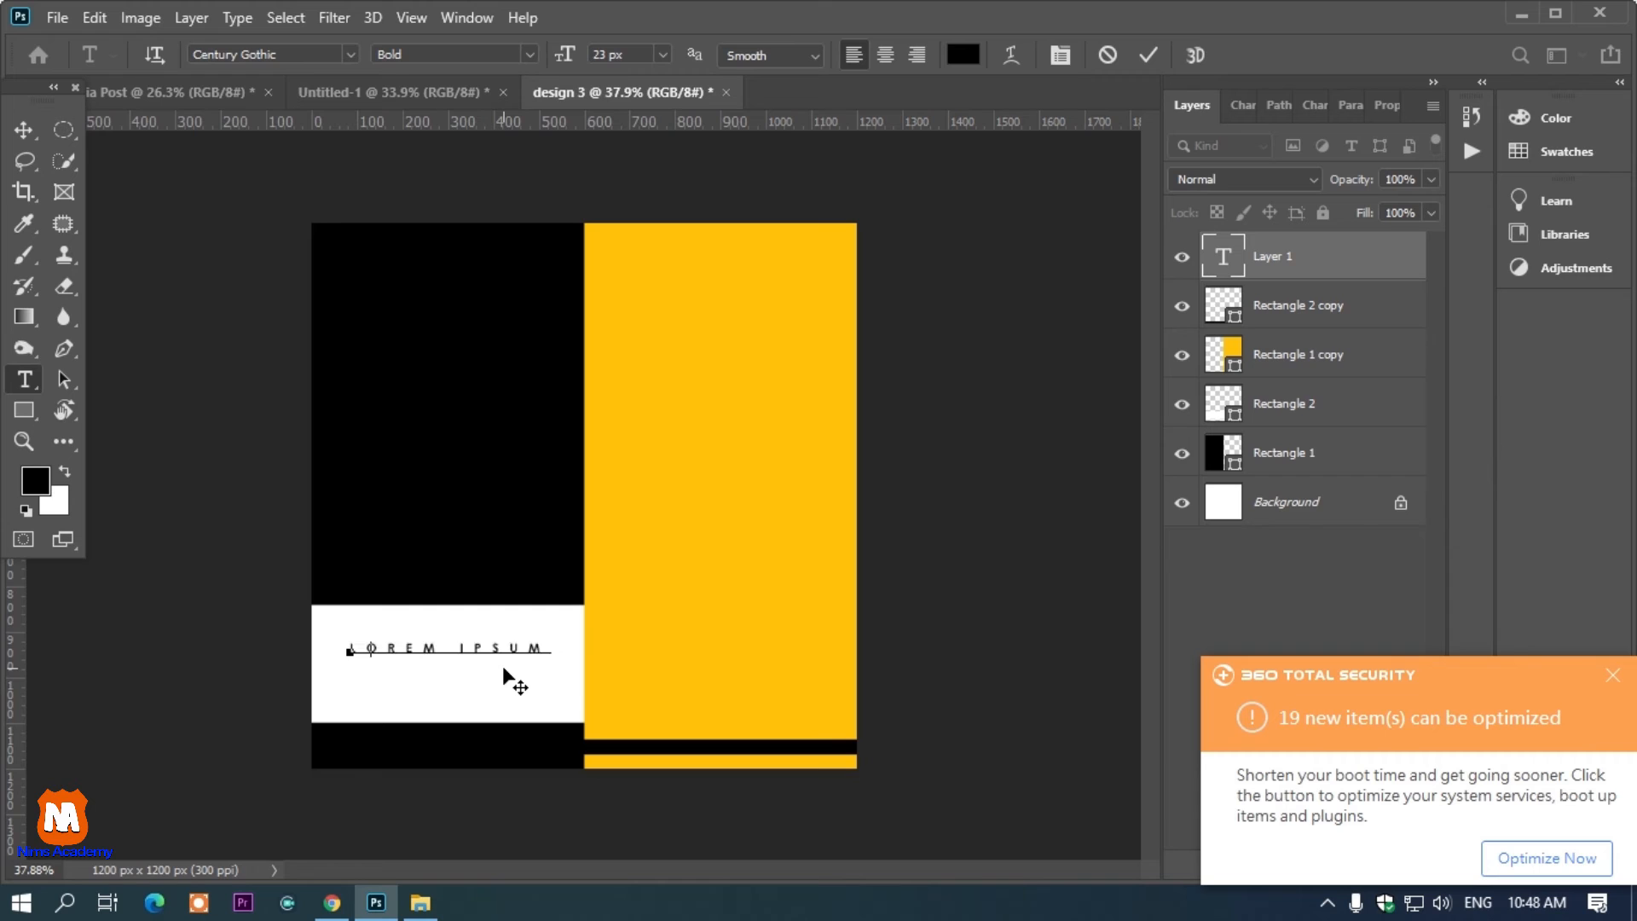
pyautogui.press('BackSpace')
pyautogui.press('BackSpace')
pyautogui.write('ACT DETAIL')
pyautogui.press('Return')
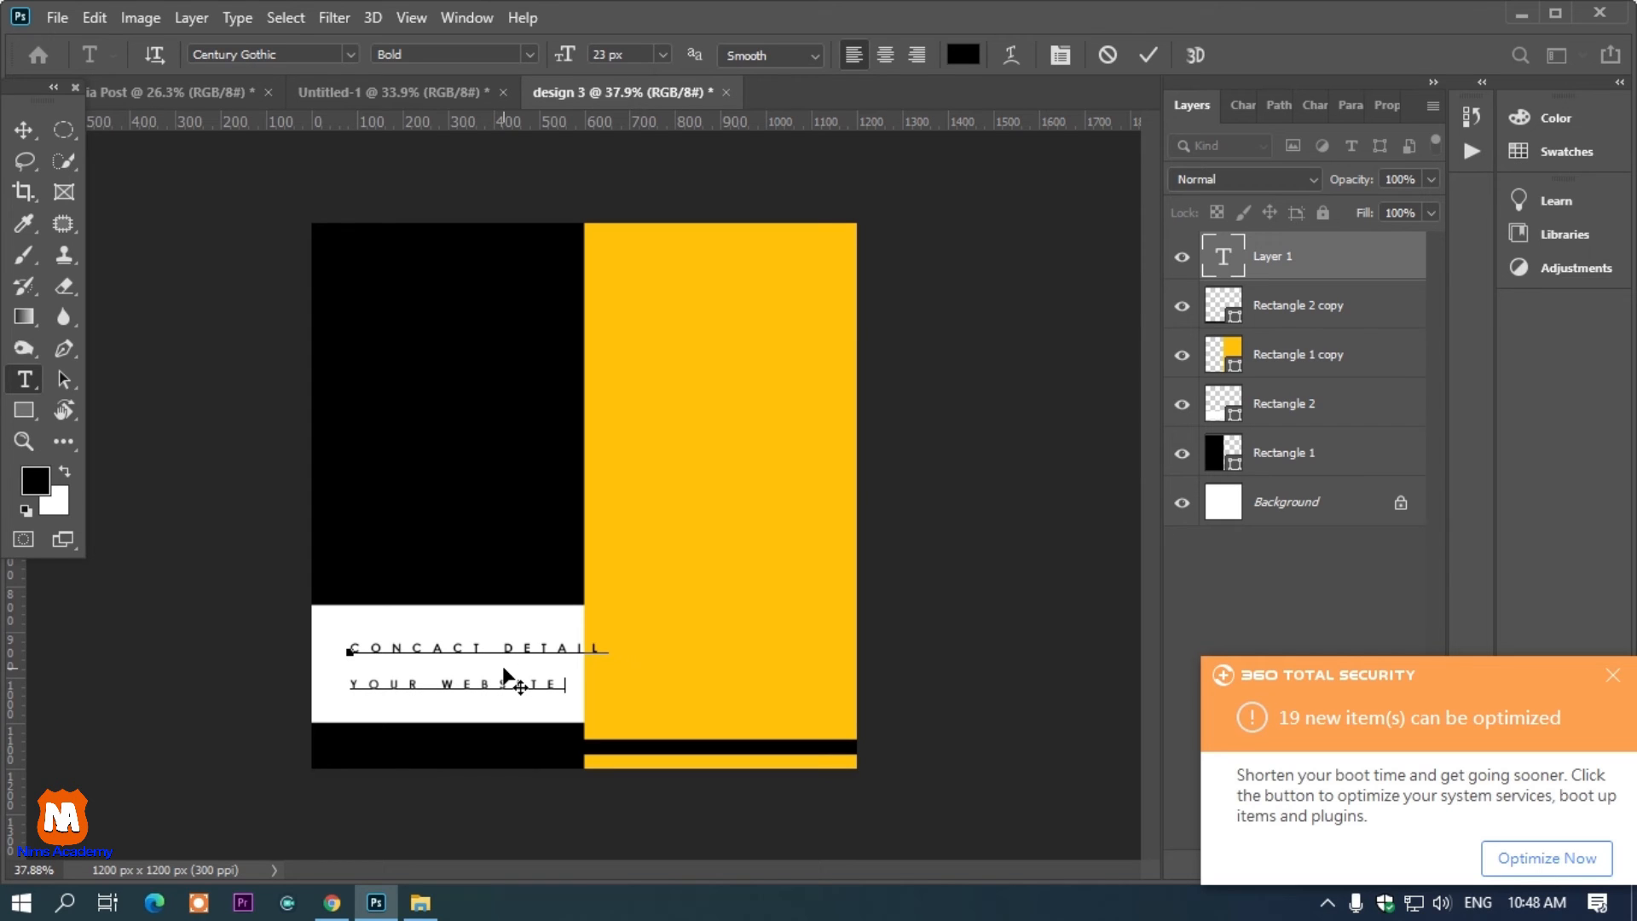
# Center-align the contact text lines and reposition them inside the white band
pyautogui.moveTo(599, 744); pyautogui.dragTo(579, 744)
pyautogui.hotkey('ctrl', 'a')
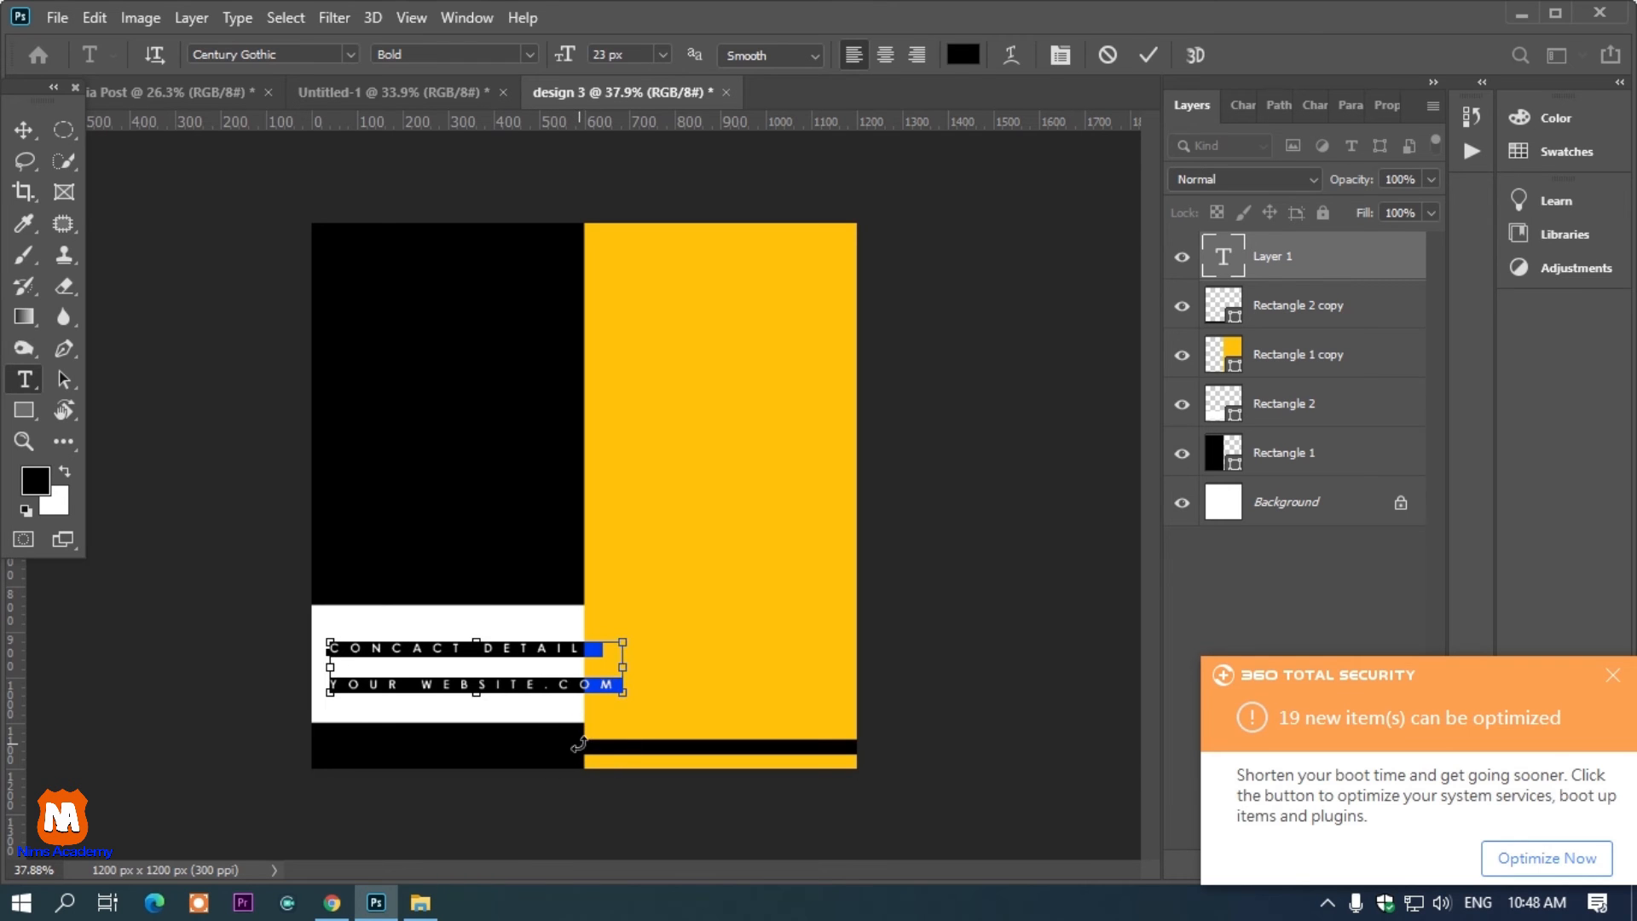
pyautogui.click(887, 53)
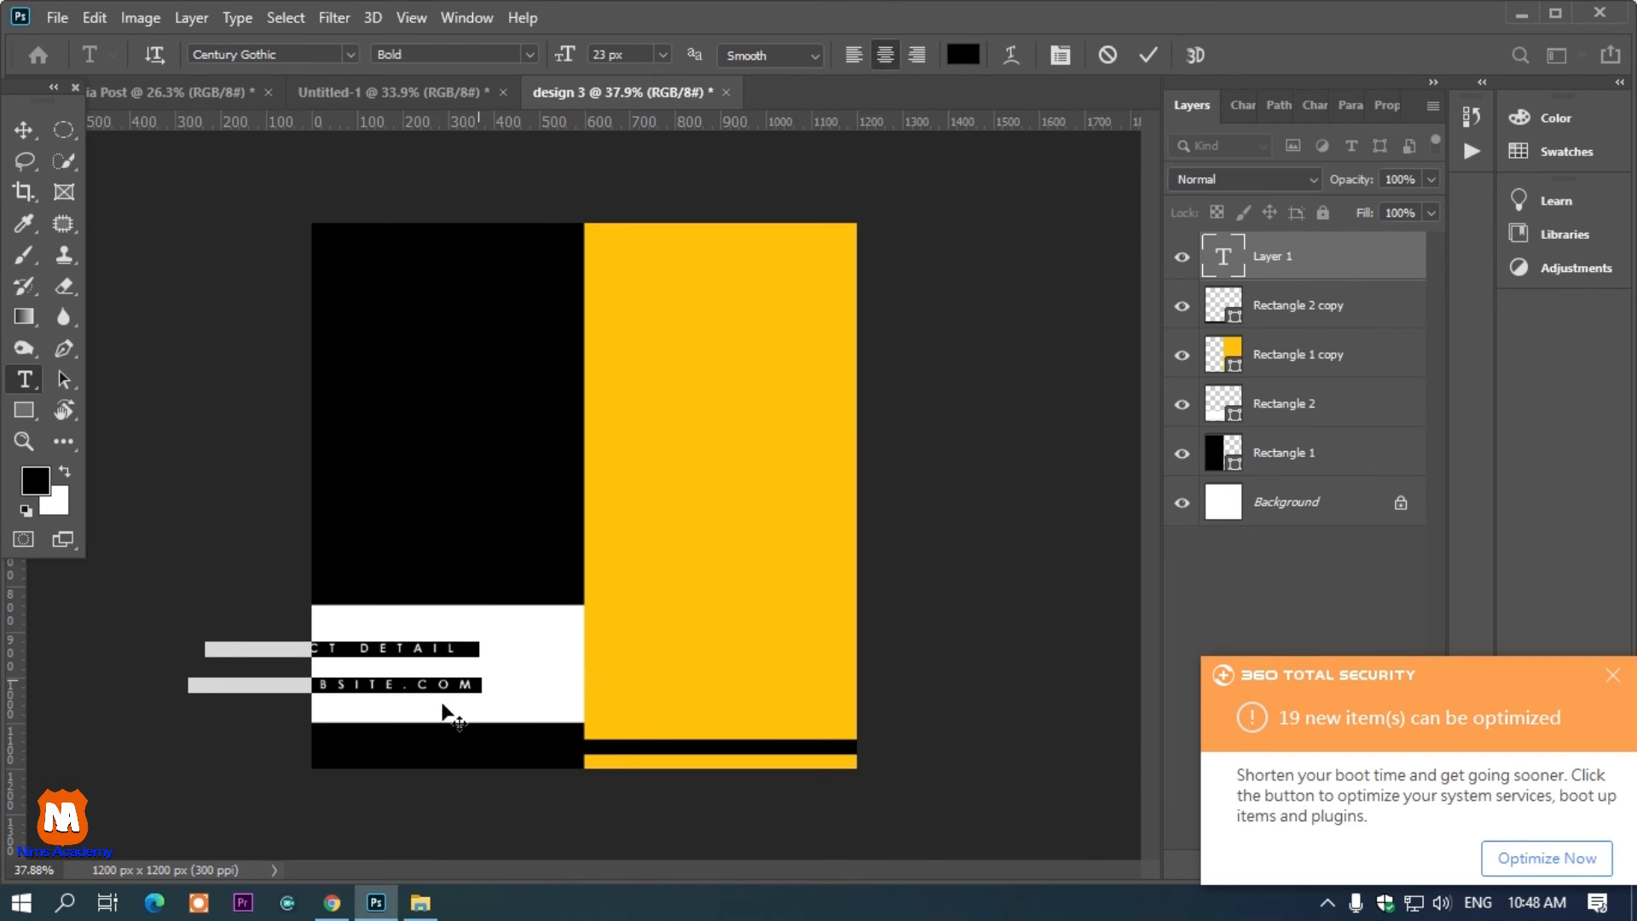
pyautogui.moveTo(442, 711); pyautogui.dragTo(546, 742)
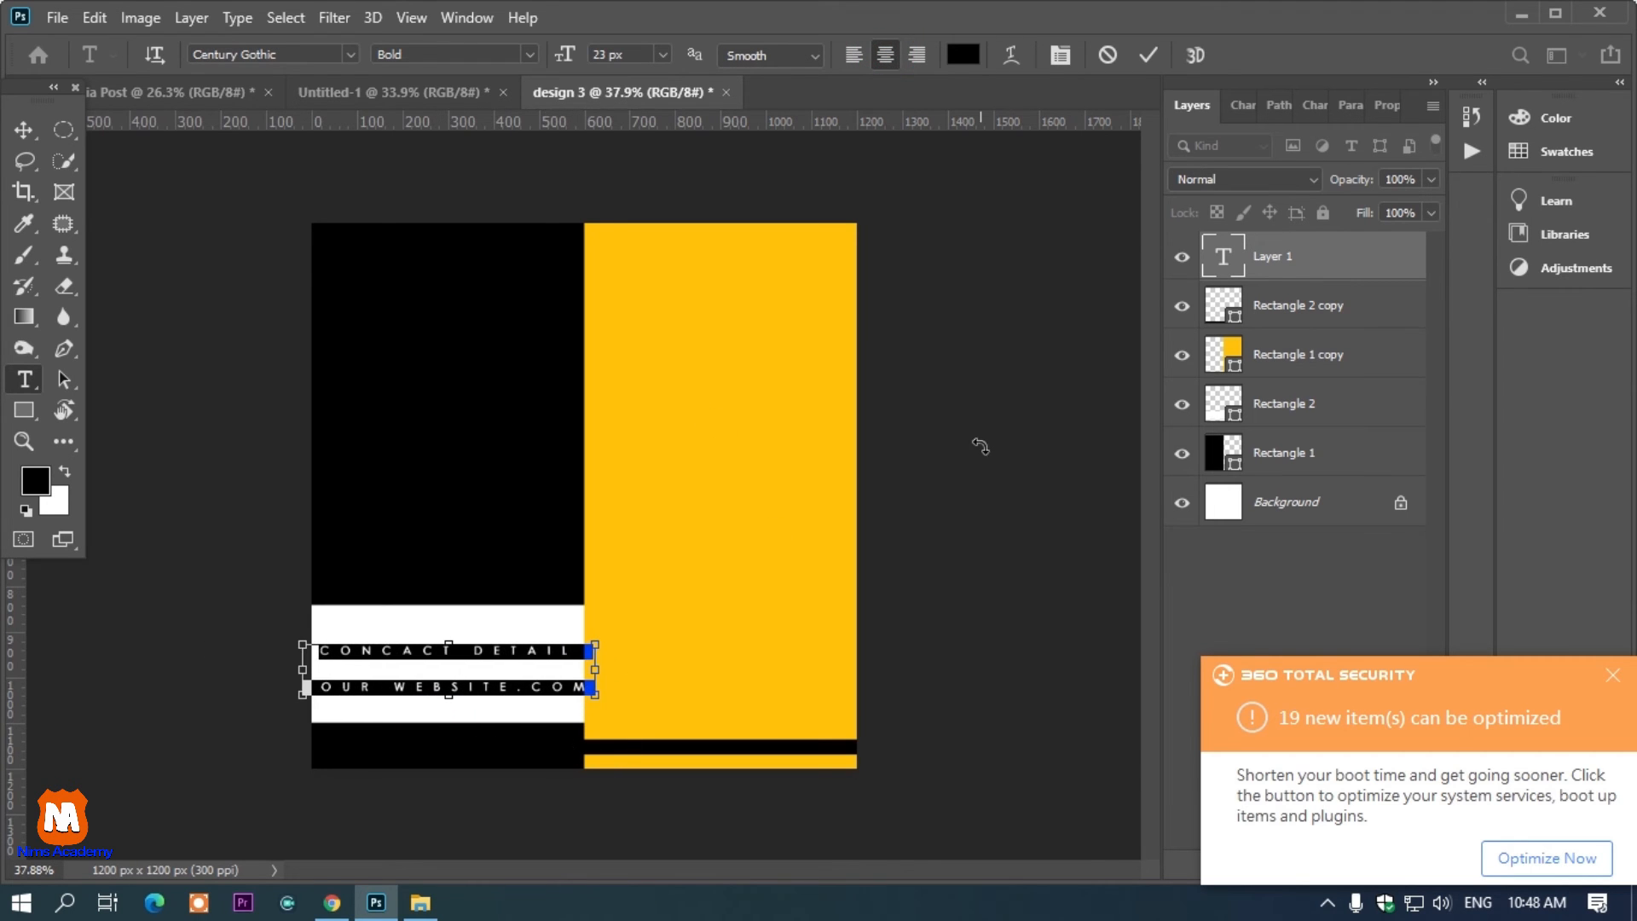
pyautogui.hotkey('ctrl', 't')
pyautogui.moveTo(1343, 207); pyautogui.dragTo(1293, 196)
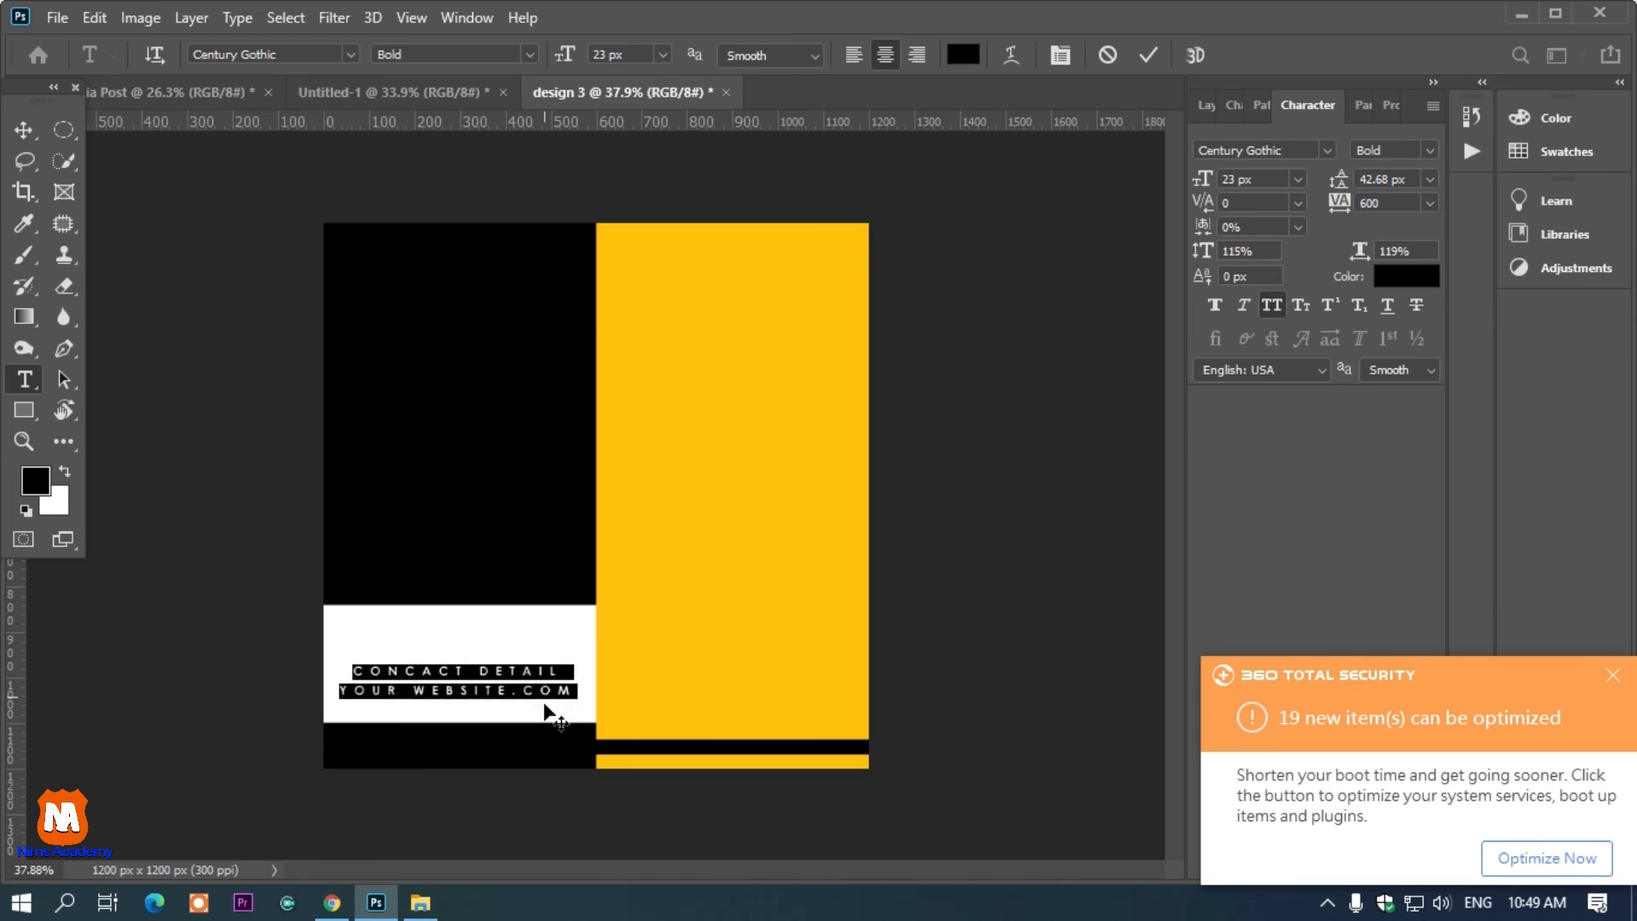
pyautogui.moveTo(549, 711); pyautogui.dragTo(552, 708)
# Draw a rounded rectangle about 265 by 35 px above the contact text with 17.5 px corner radius
pyautogui.click(33, 409)
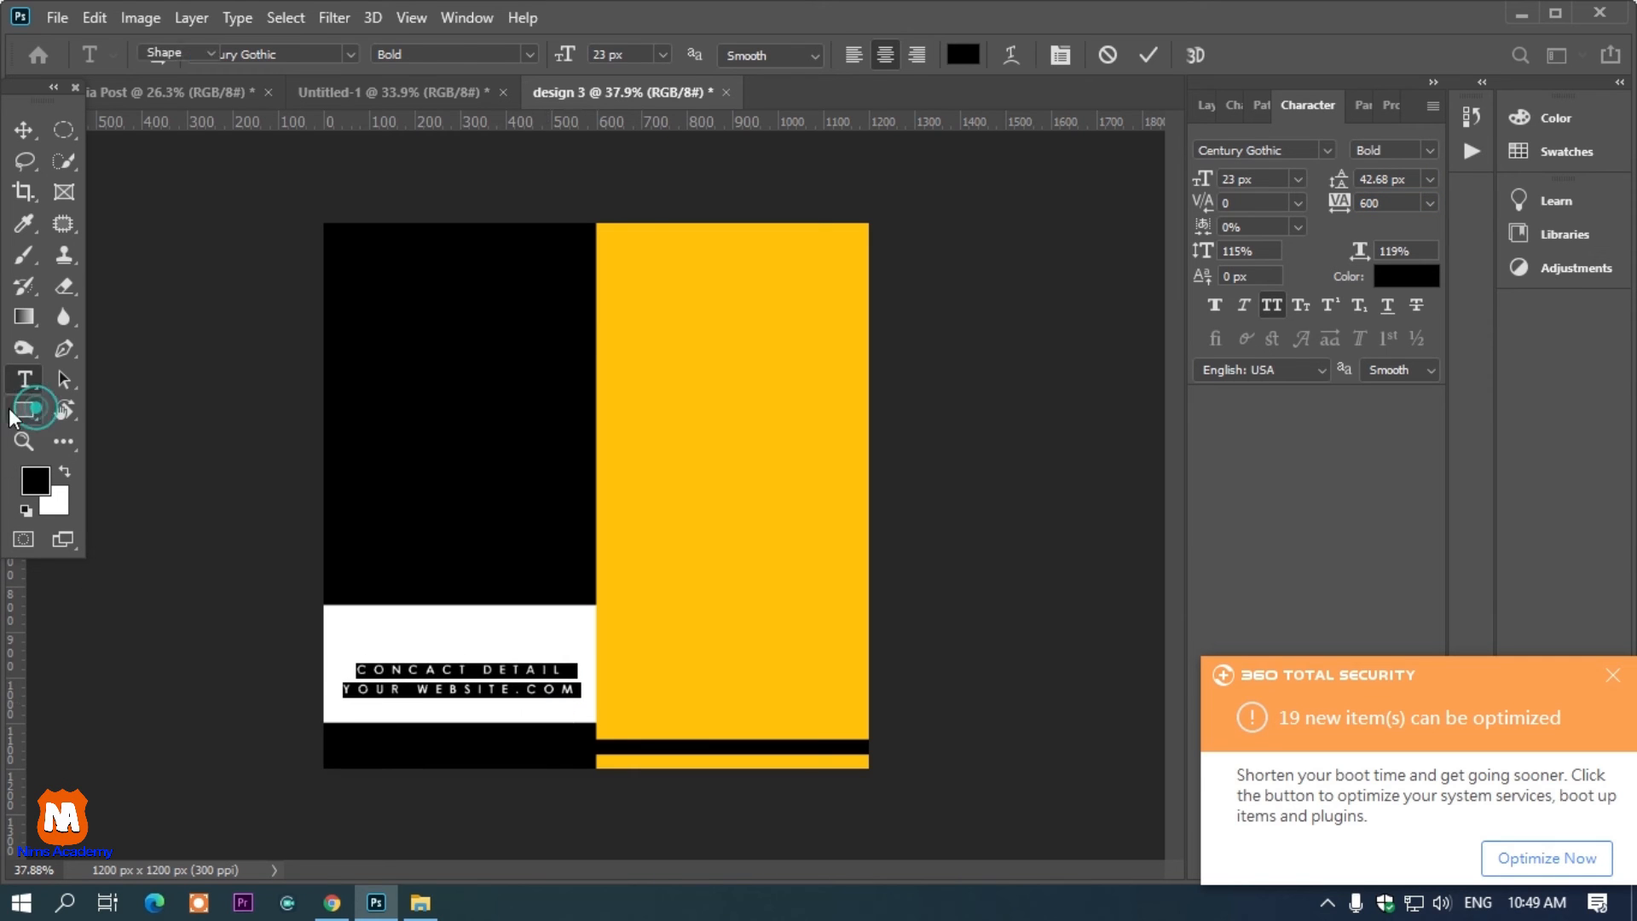
pyautogui.click(127, 380)
pyautogui.click(122, 430)
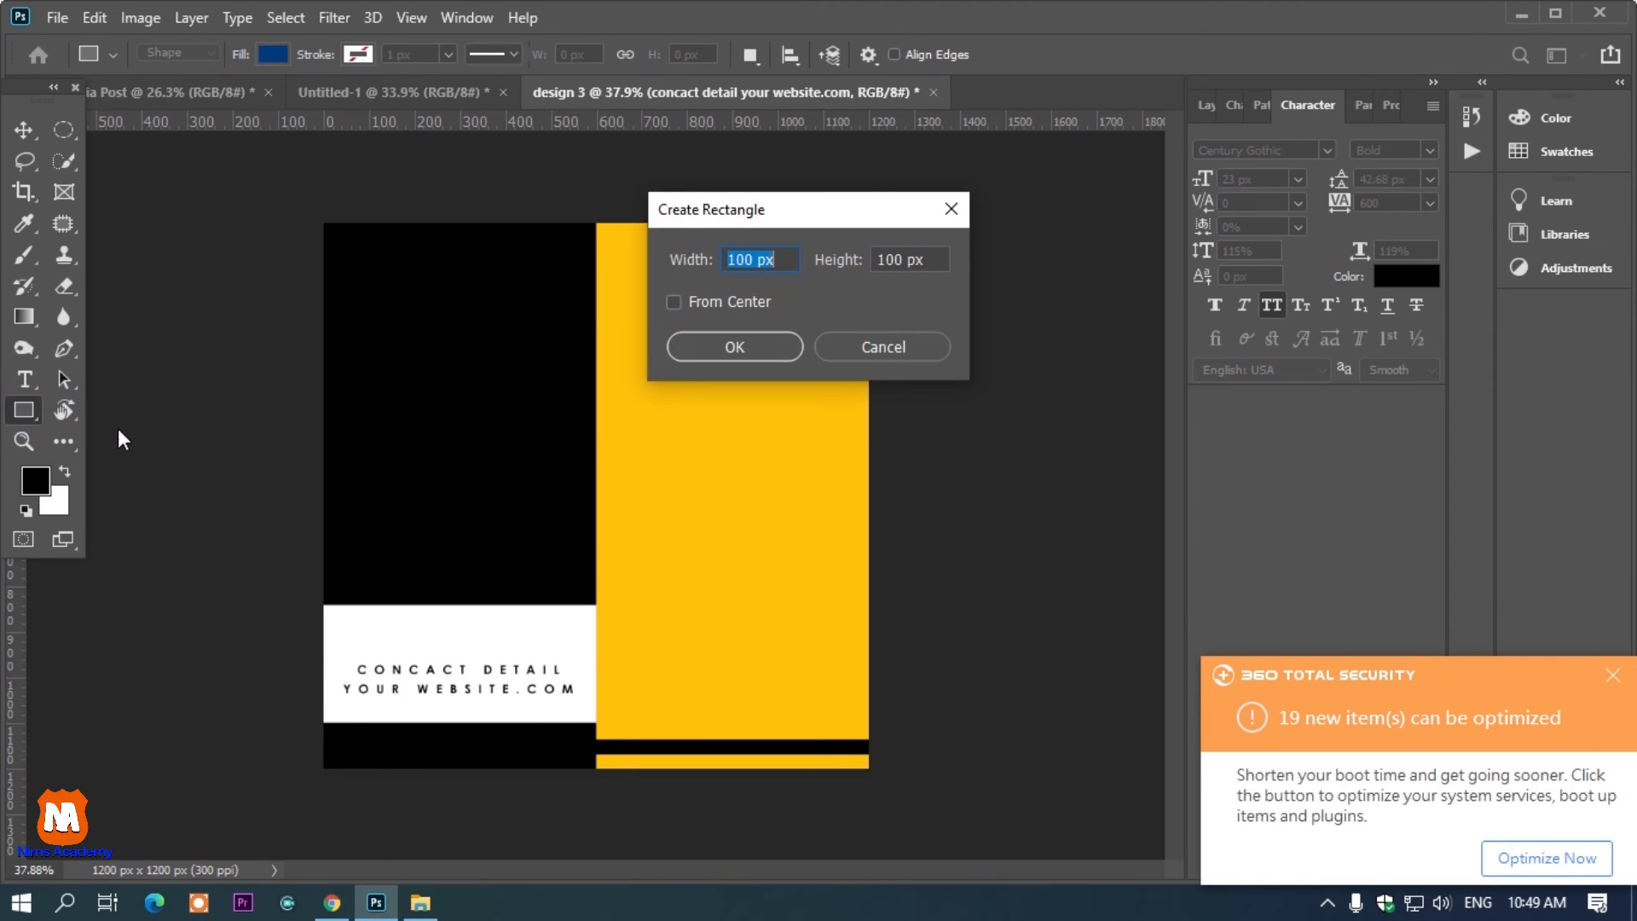
pyautogui.click(895, 356)
pyautogui.moveTo(416, 628); pyautogui.dragTo(536, 642)
pyautogui.moveTo(1384, 347); pyautogui.dragTo(1432, 347)
pyautogui.click(23, 130)
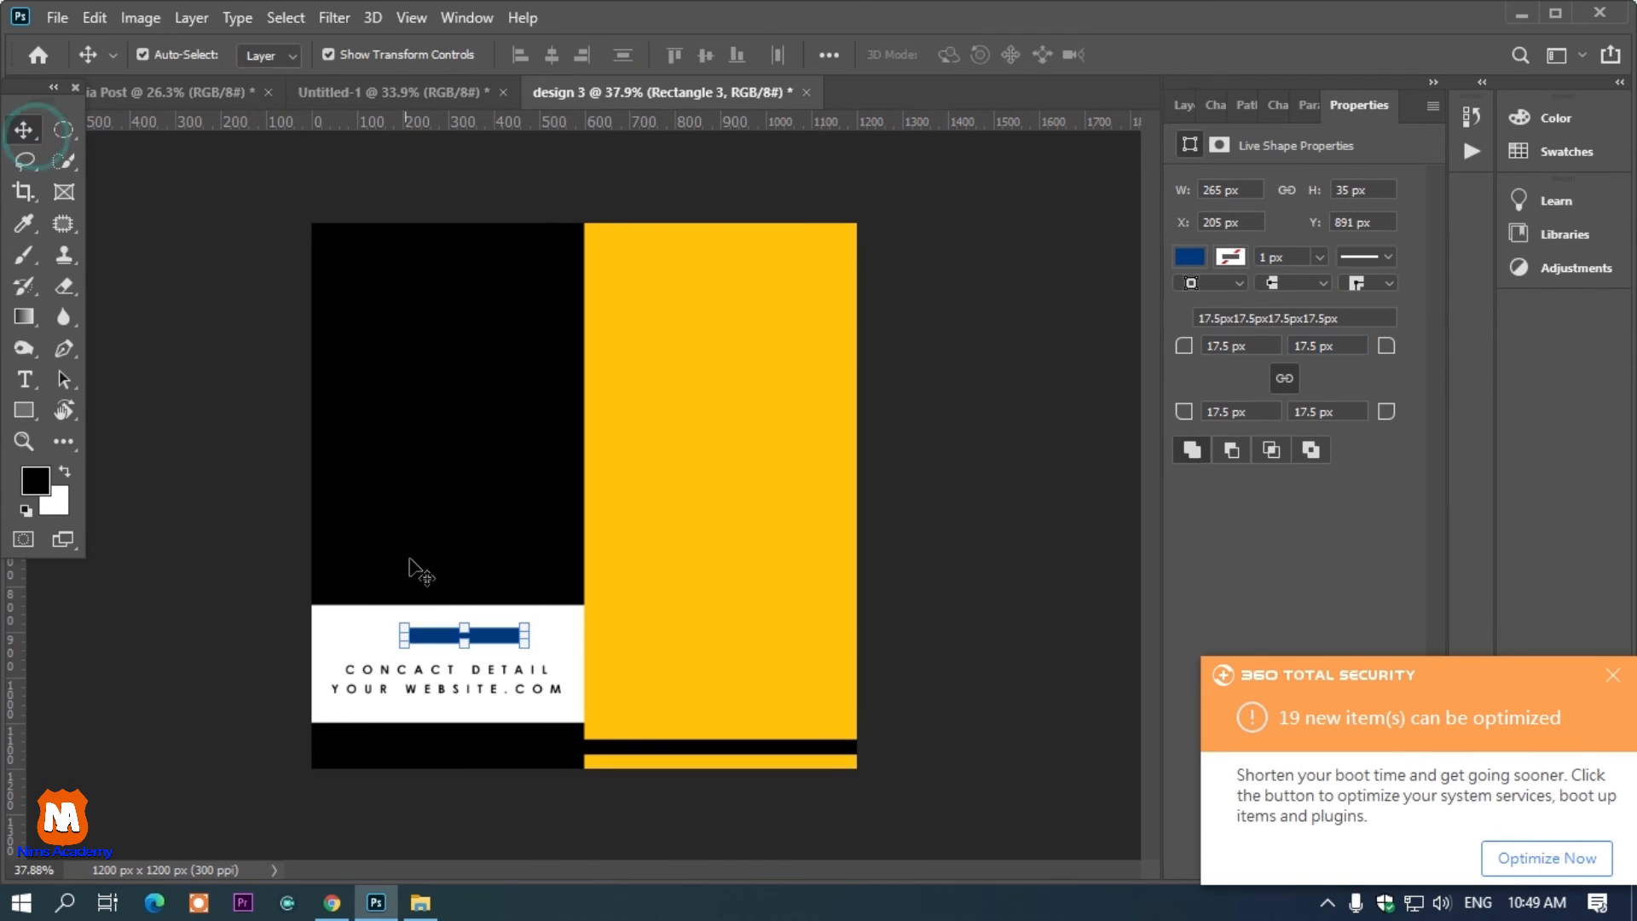
# Scale the rounded rectangle up to about 168 percent above the contact text
pyautogui.hotkey('ctrl', 't')
pyautogui.moveTo(464, 625); pyautogui.dragTo(466, 615)
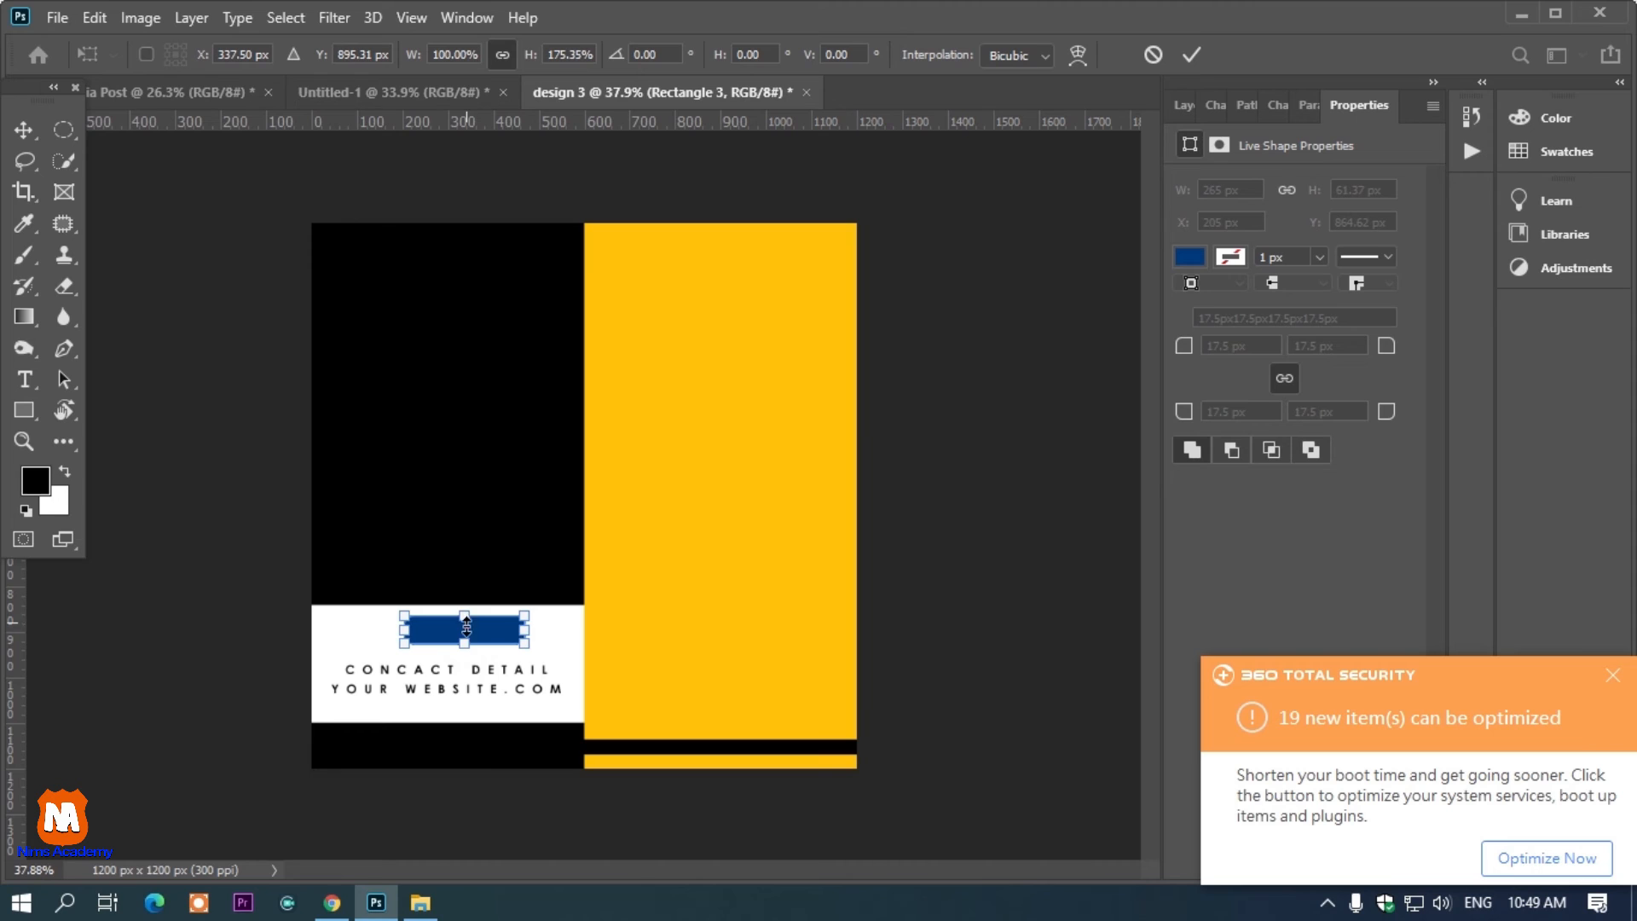
pyautogui.hotkey('ctrl', 'z')
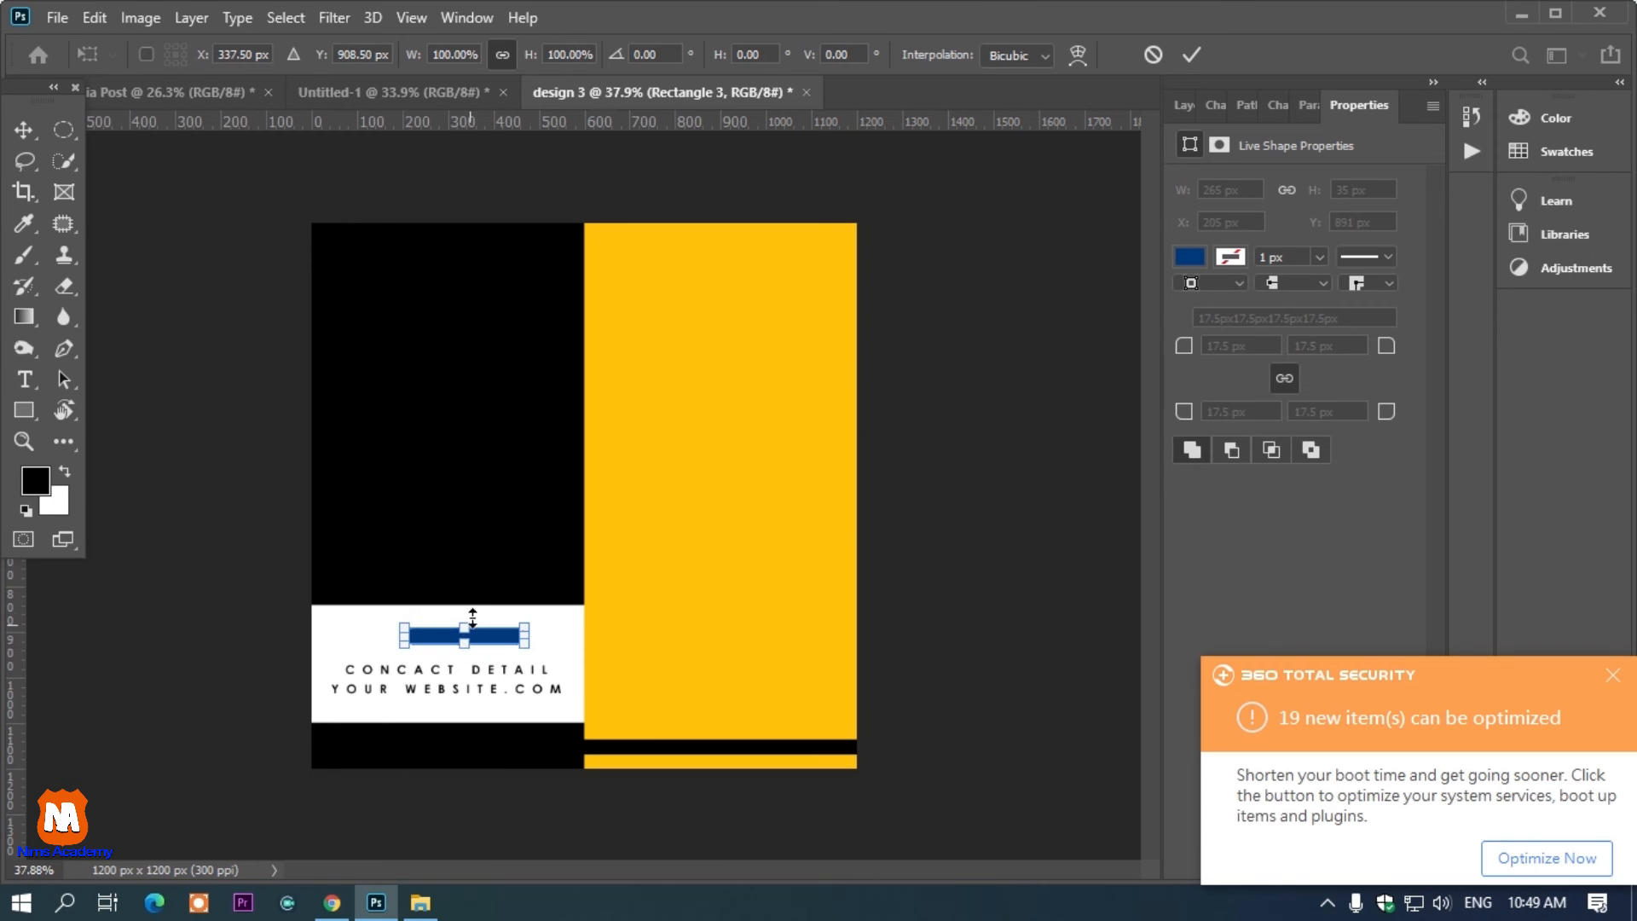
pyautogui.moveTo(471, 630); pyautogui.dragTo(441, 650)
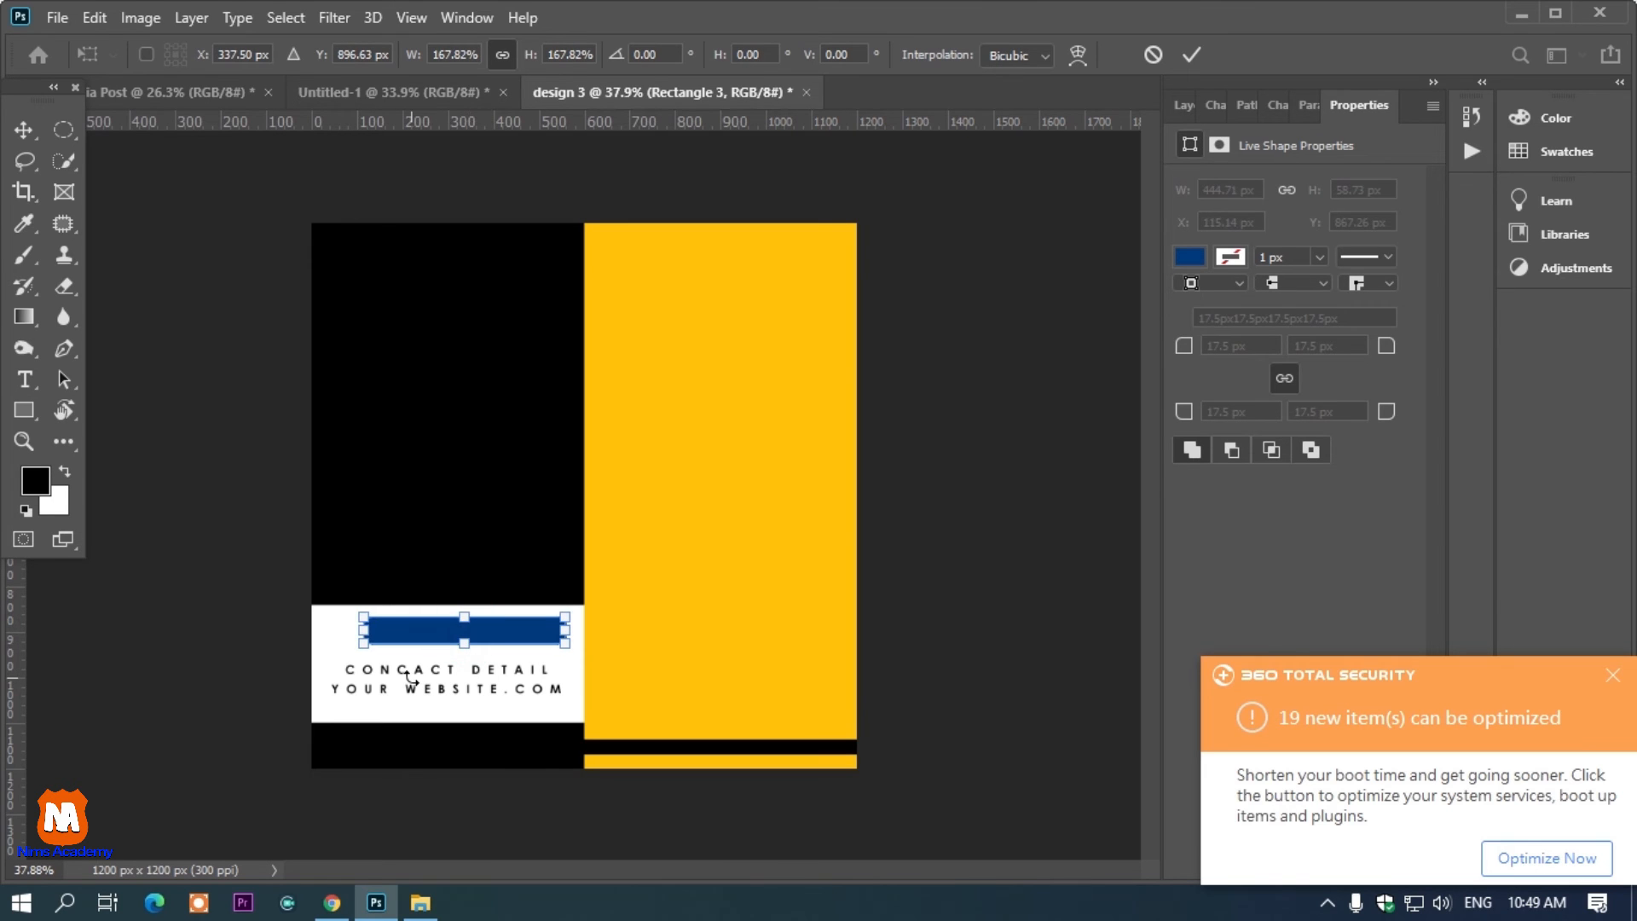
# Set the rounded rectangle's fill color to yellow
pyautogui.click(1193, 254)
pyautogui.click(1194, 254)
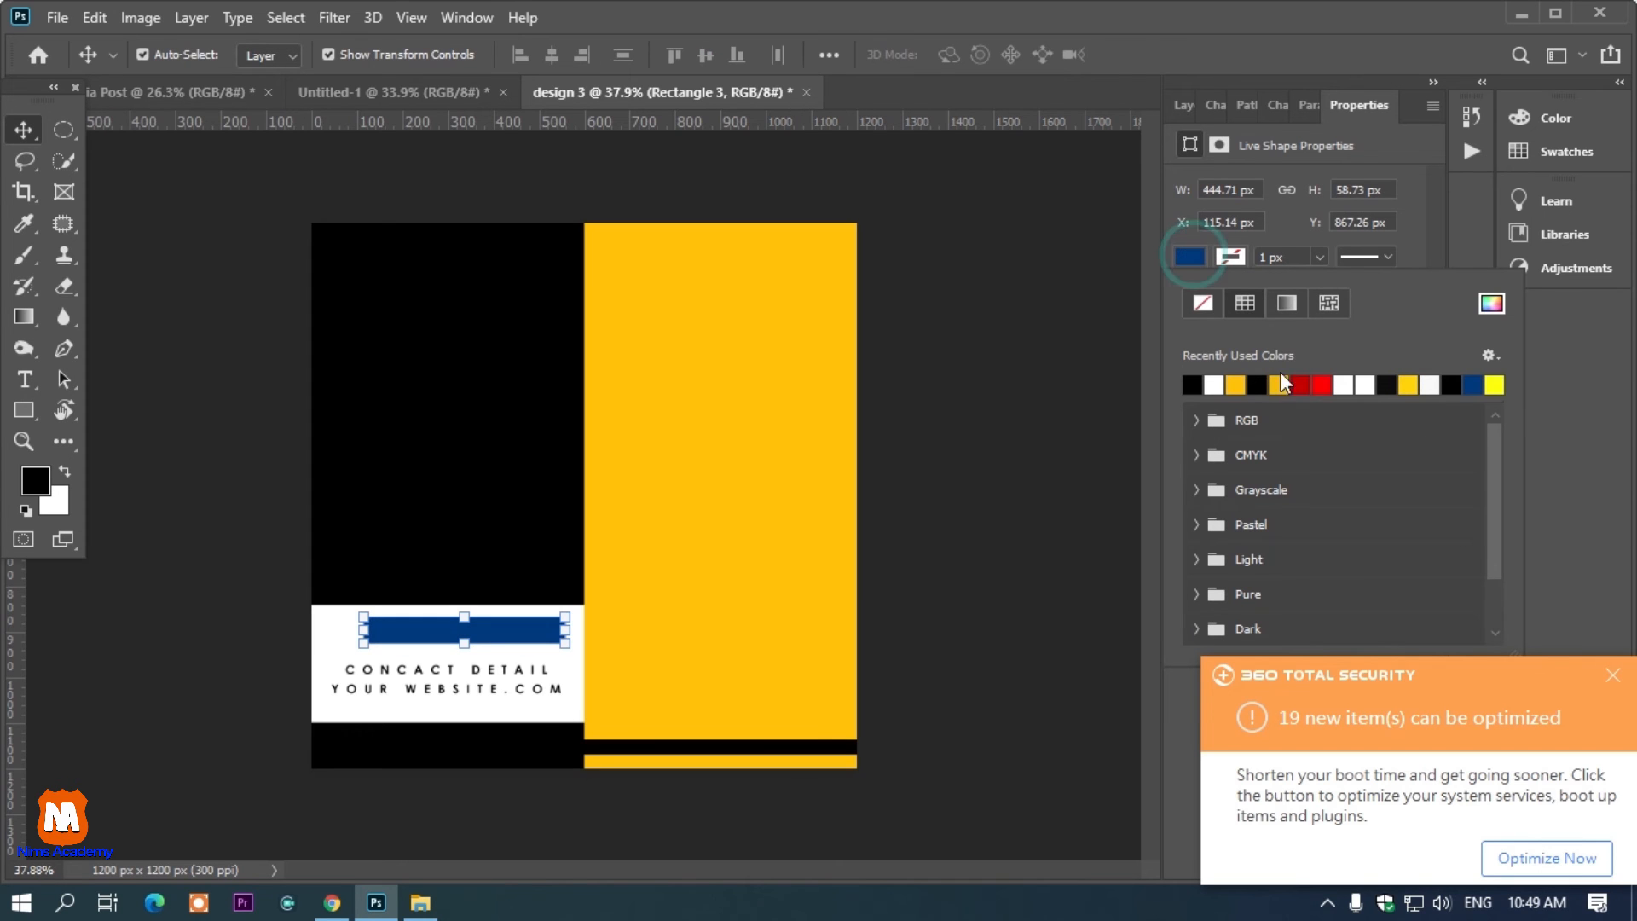
pyautogui.click(1283, 384)
pyautogui.scroll(2, 345, 650)
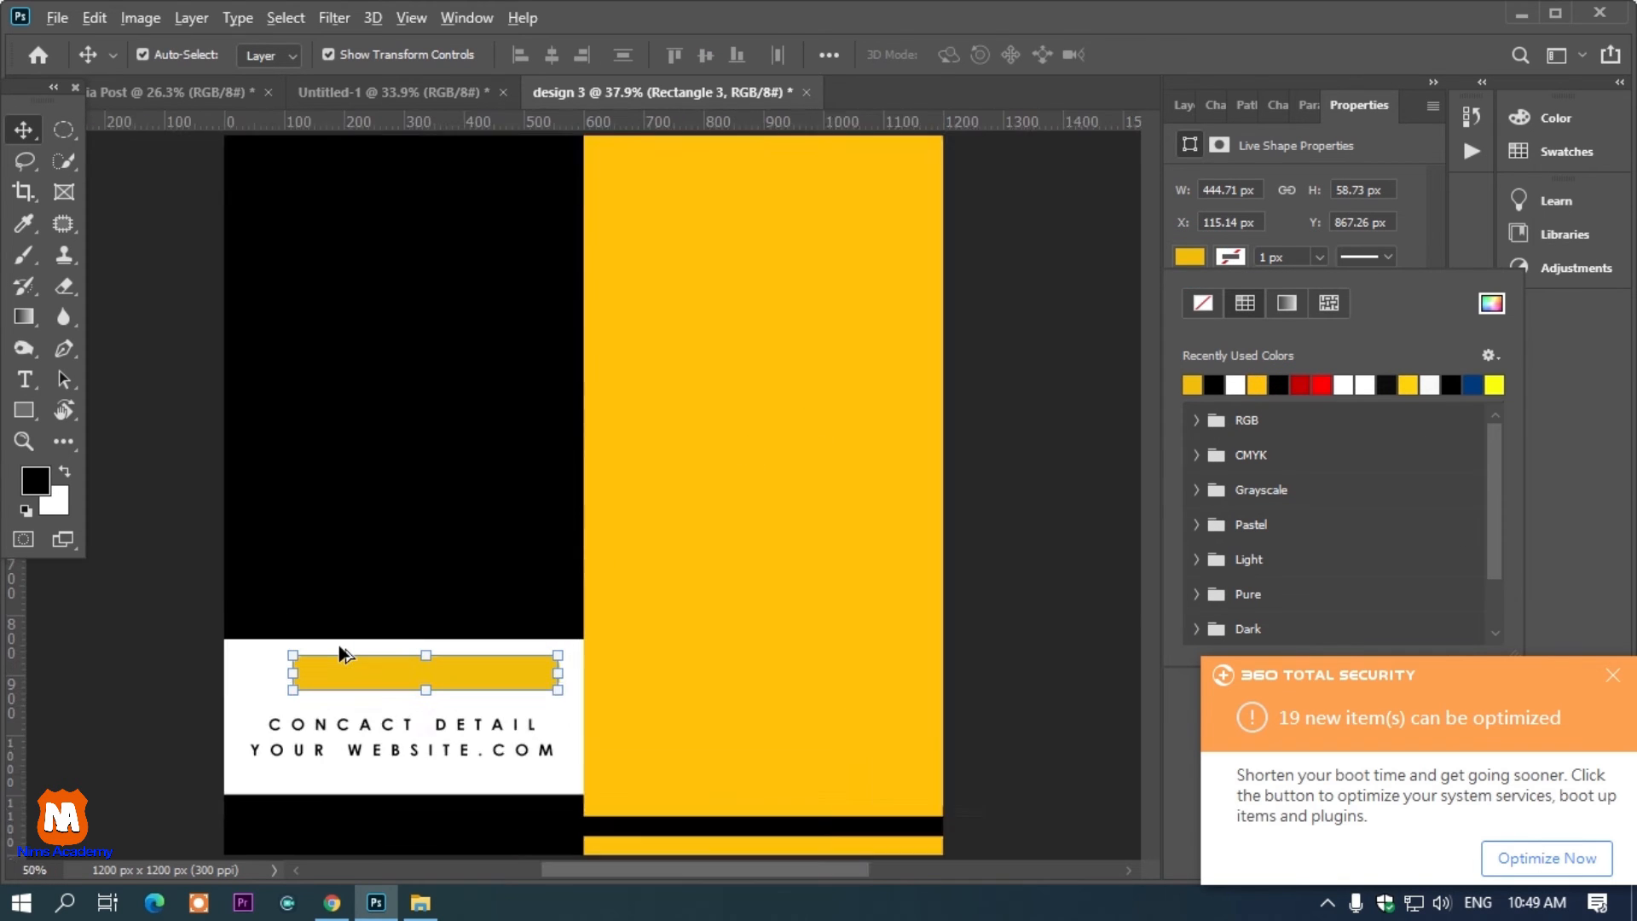
pyautogui.press('Escape')
# Add the text ORDER NOW and place it on the yellow rounded button
pyautogui.press('t')
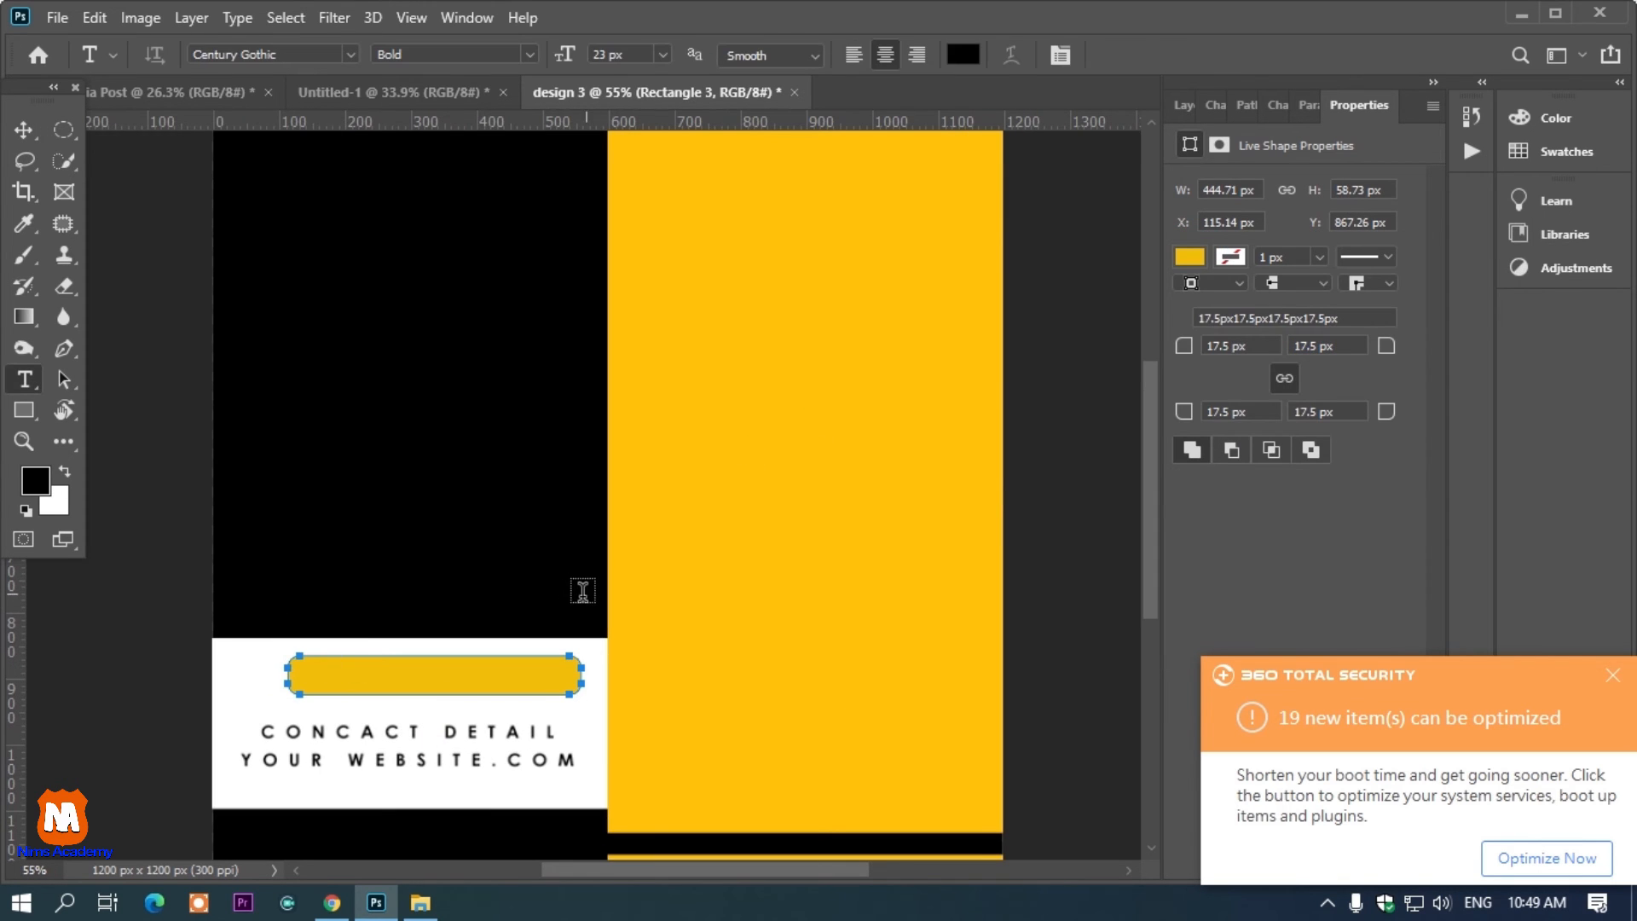
pyautogui.click(729, 638)
pyautogui.write('ORDER NOW')
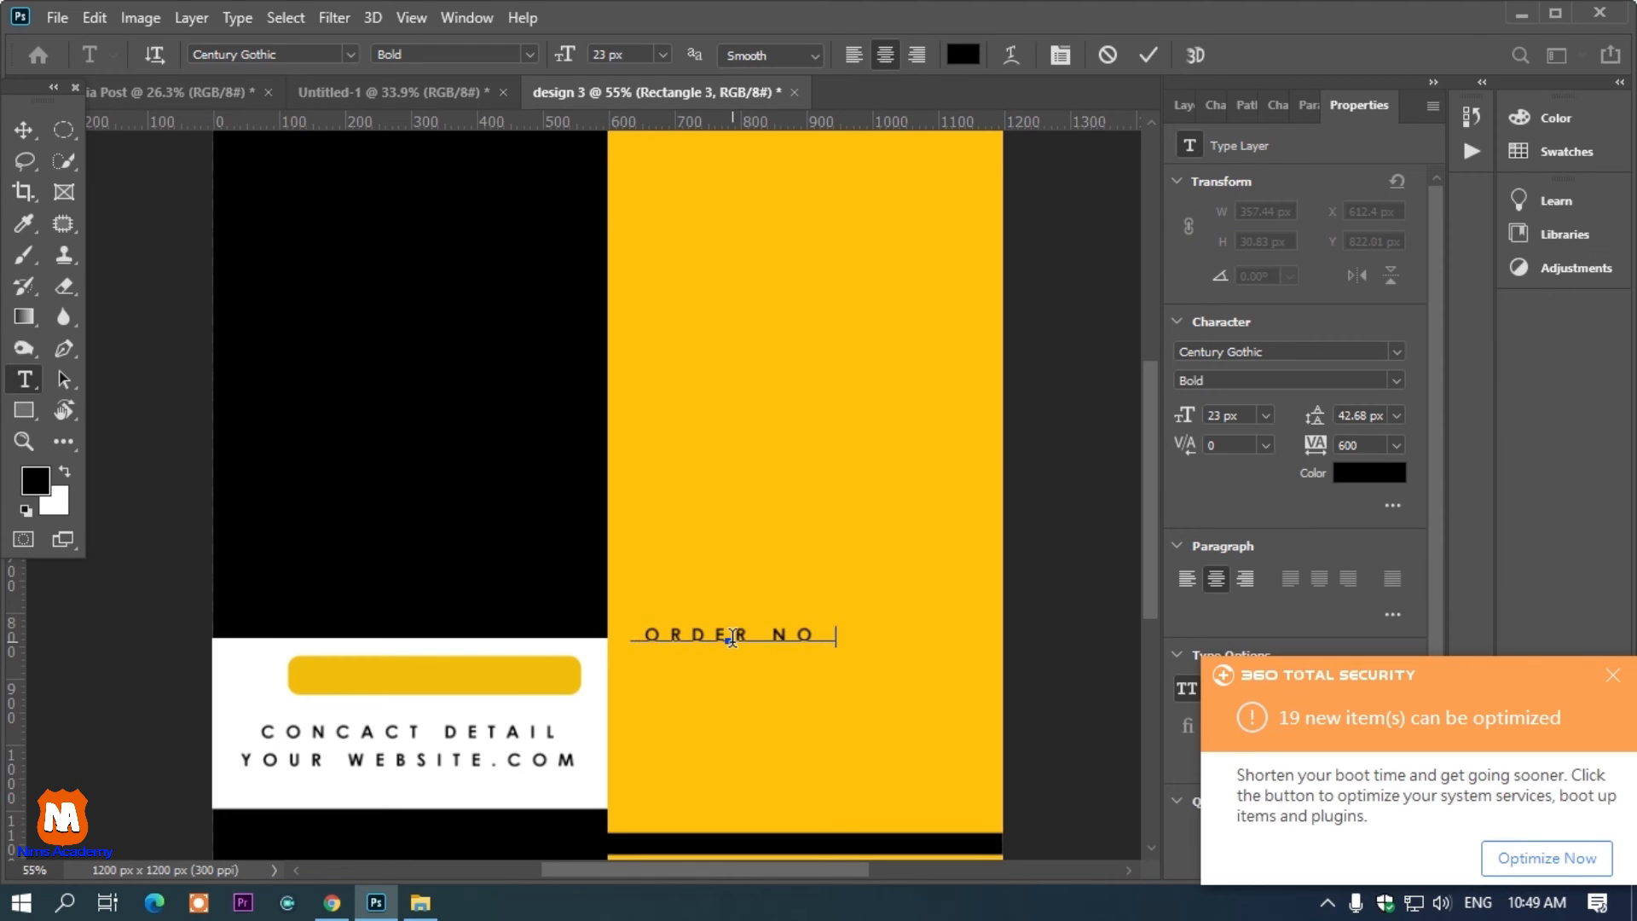
pyautogui.moveTo(769, 675); pyautogui.dragTo(460, 719)
pyautogui.click(18, 123)
pyautogui.hotkey('ctrl', '0')
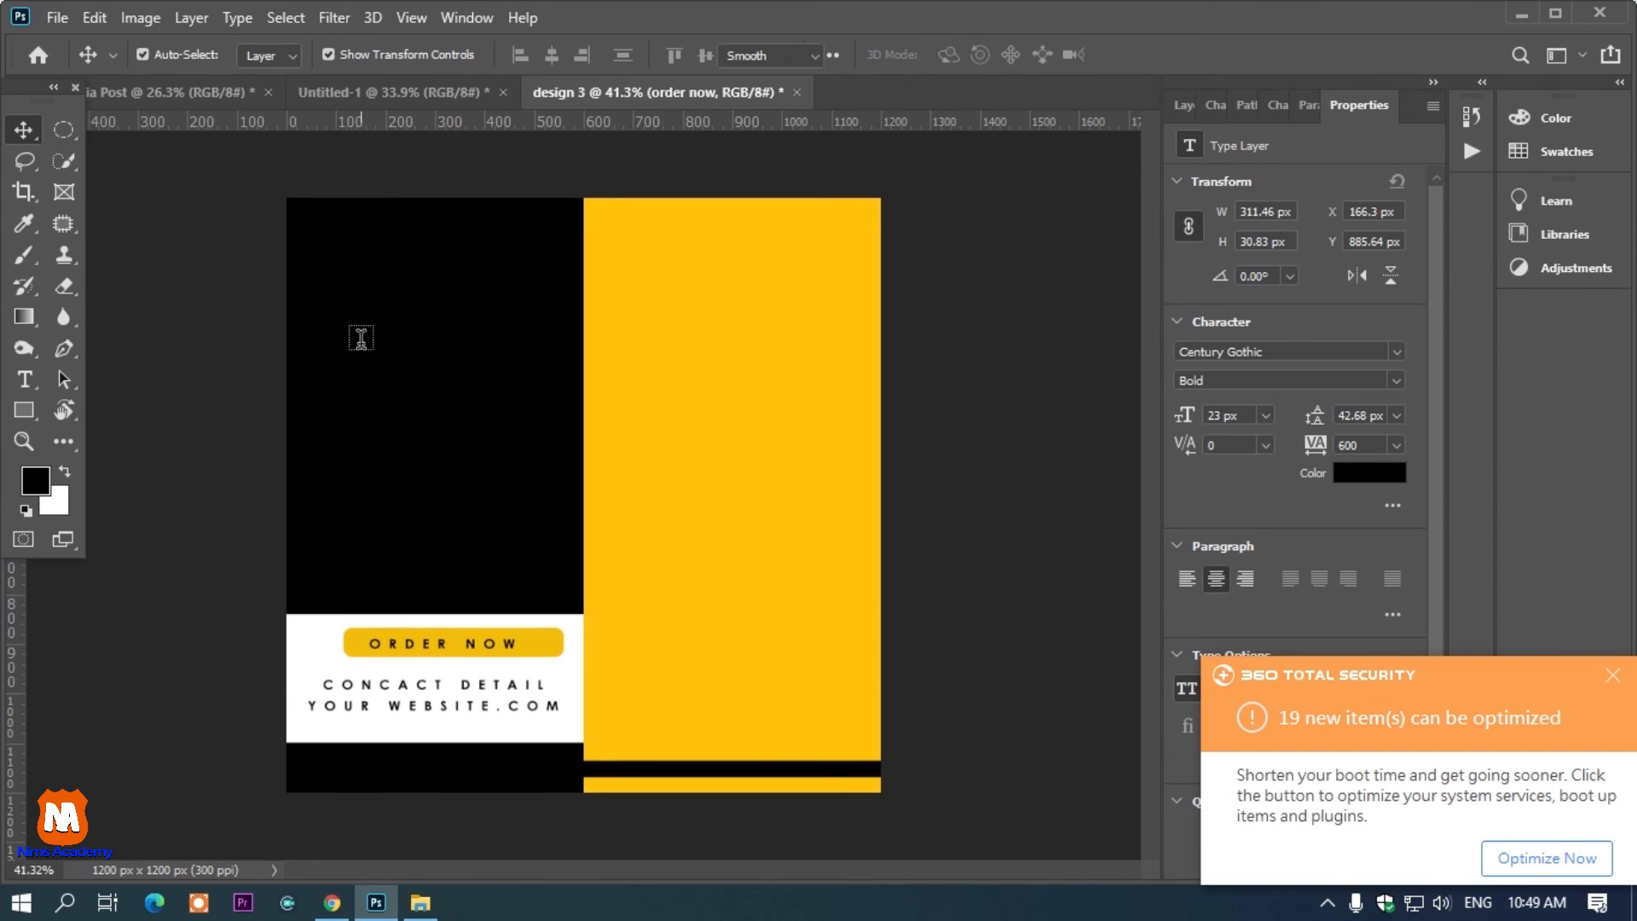
# Add the headline text FEEL THE MUSIC on three lines in the upper black panel
pyautogui.press('t')
pyautogui.click(360, 339)
pyautogui.moveTo(365, 402); pyautogui.dragTo(427, 408)
pyautogui.write('bur')
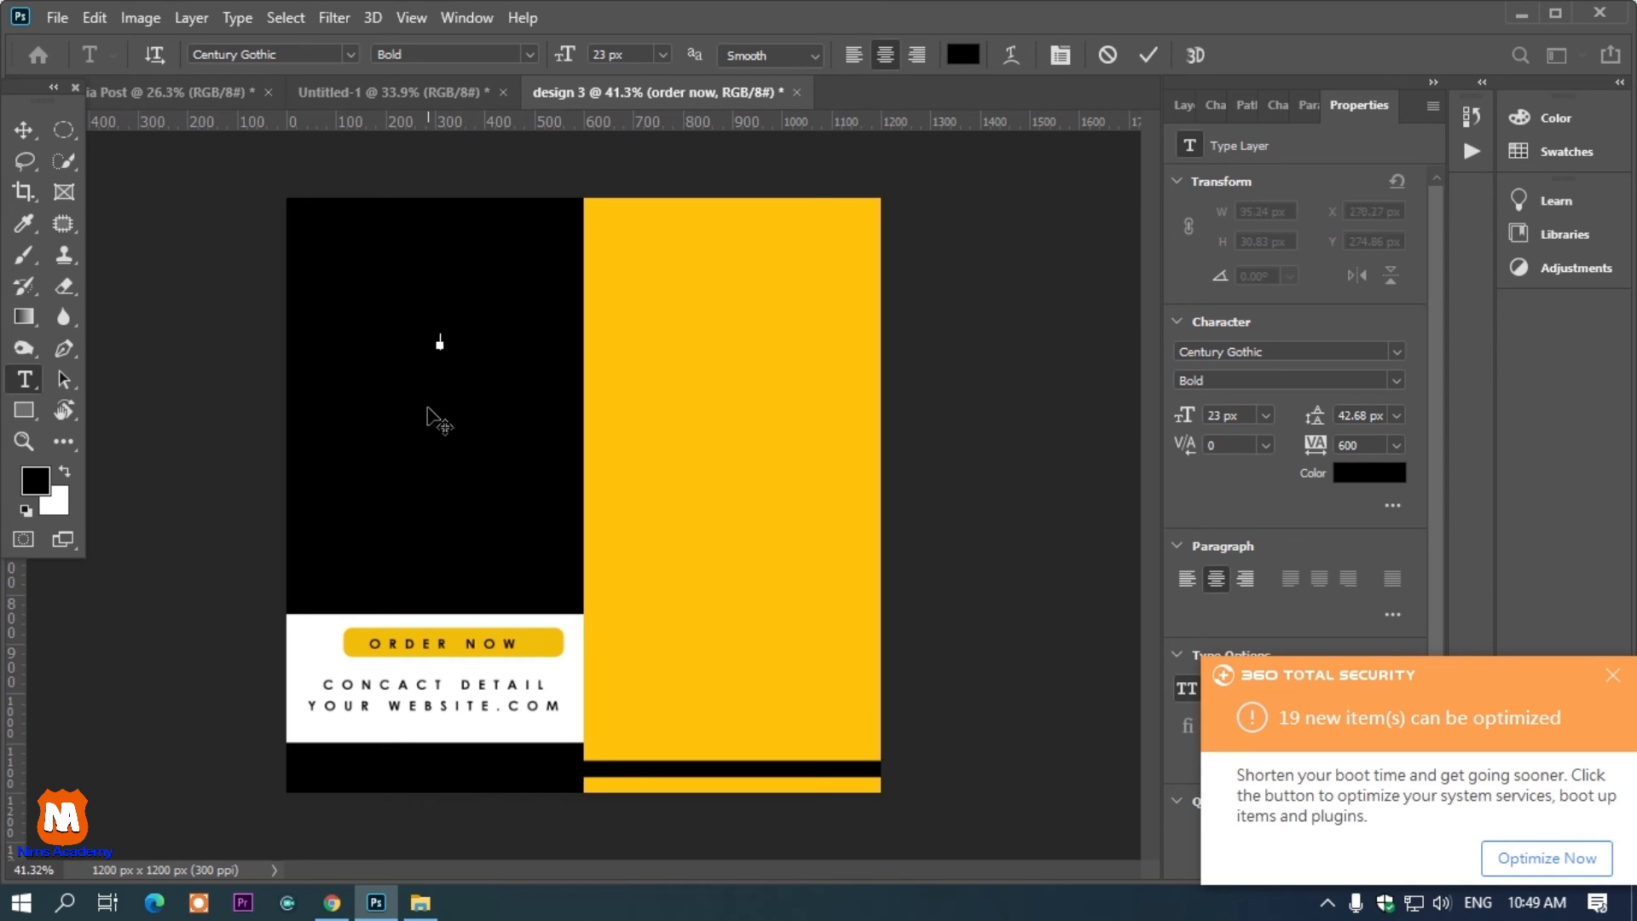
pyautogui.write(' r it')
# Set the whole headline's text color to yellow ffc000
pyautogui.hotkey('ctrl', 'a')
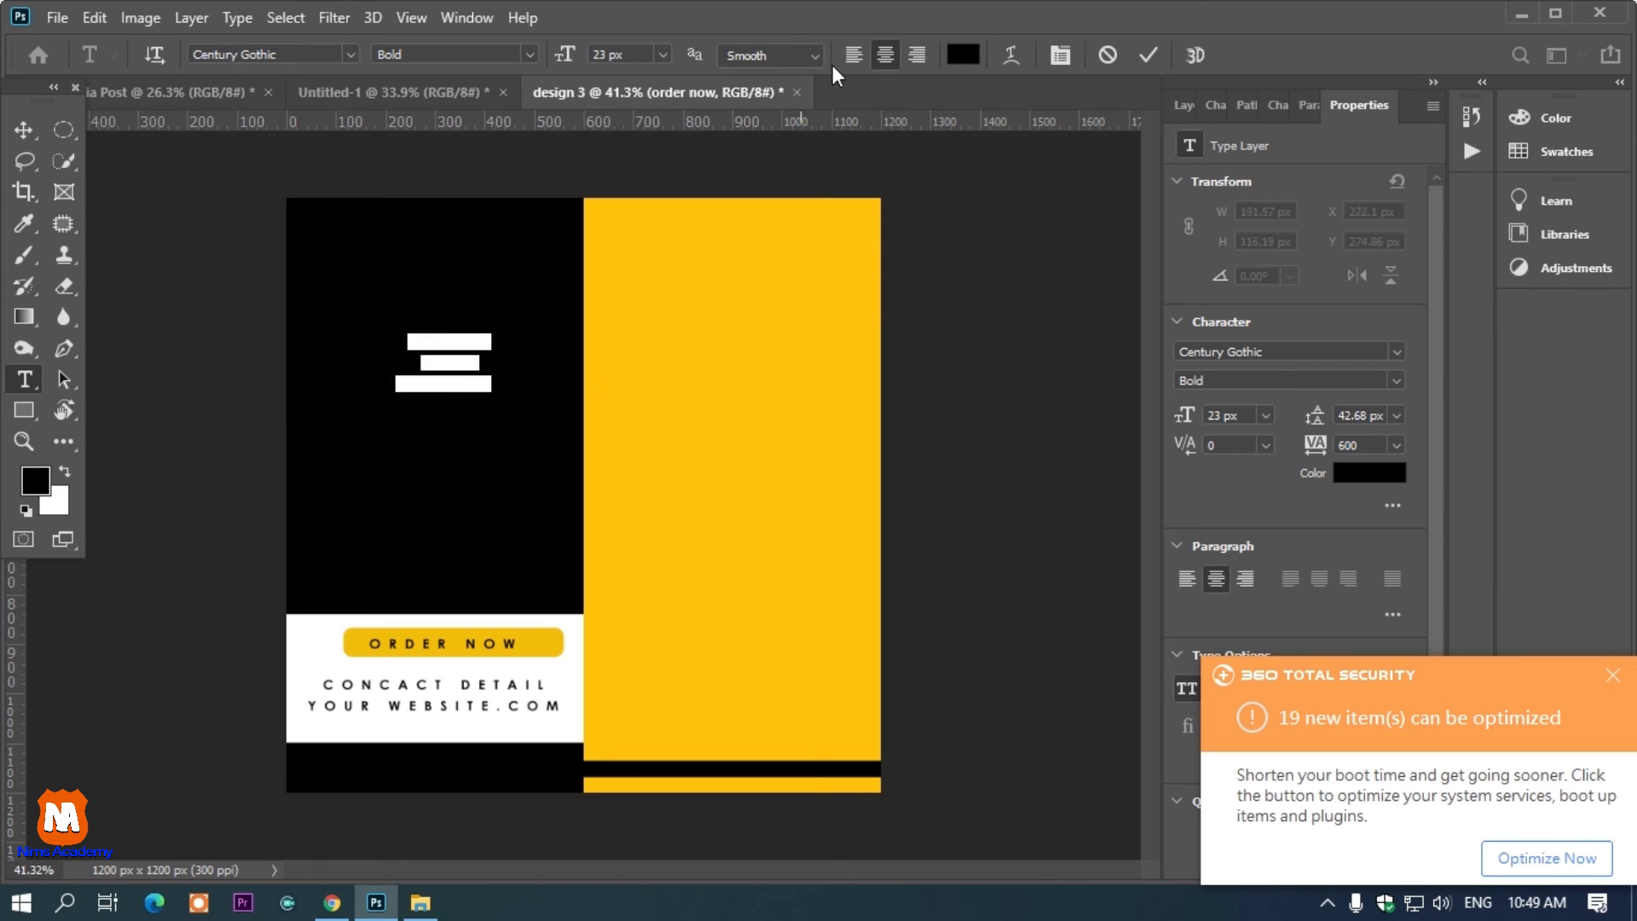
pyautogui.click(961, 54)
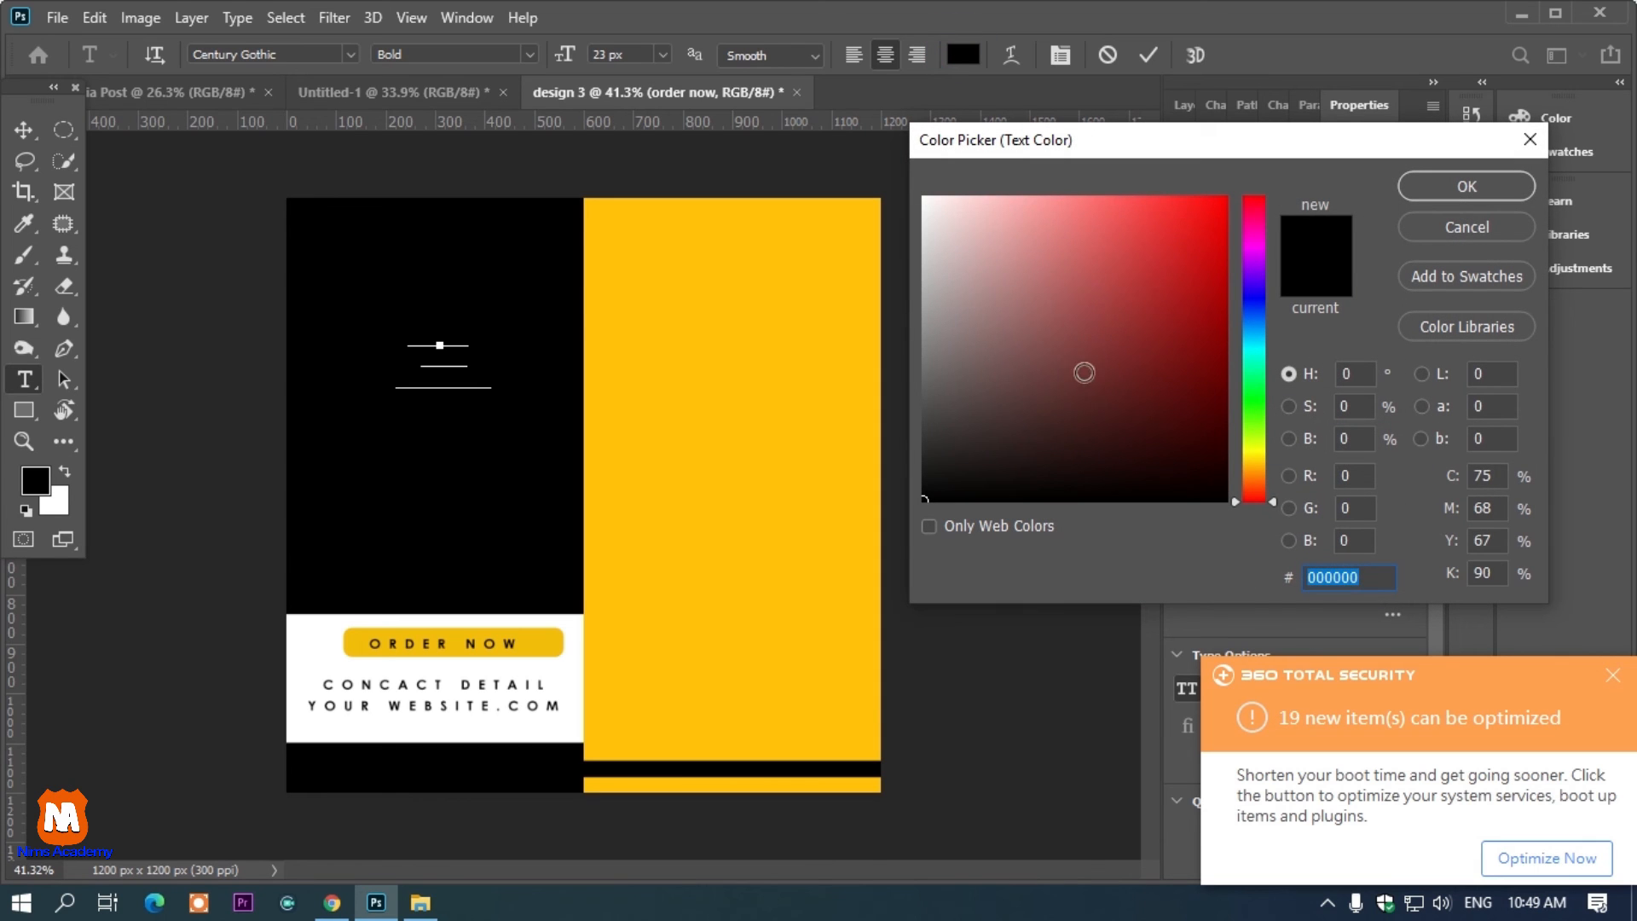
pyautogui.click(699, 343)
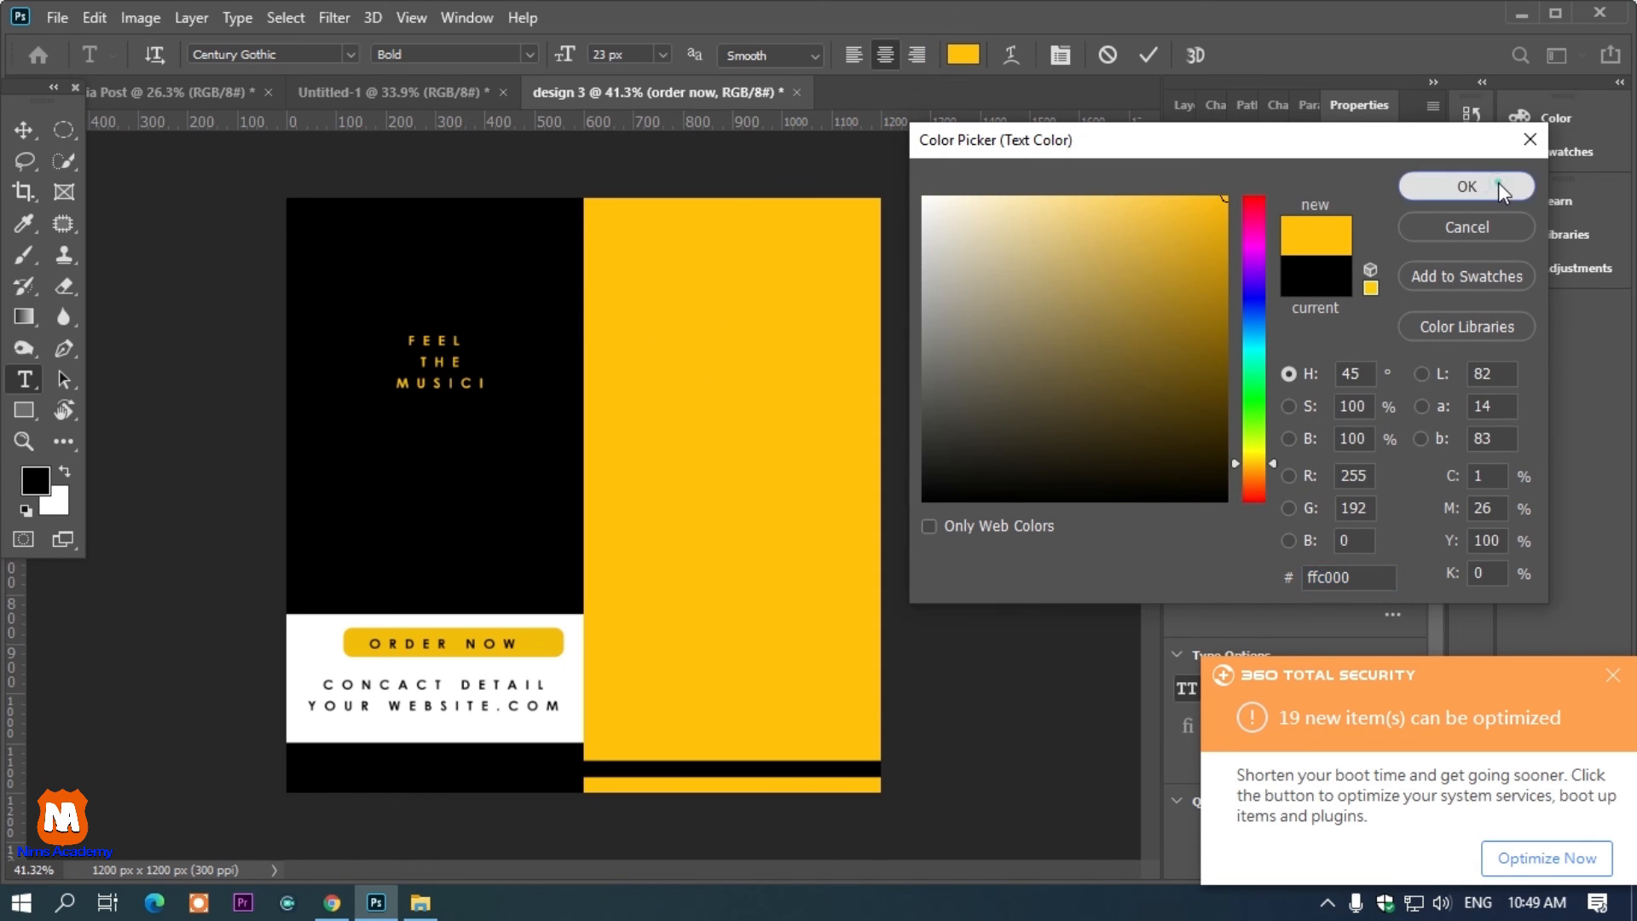
pyautogui.click(1497, 183)
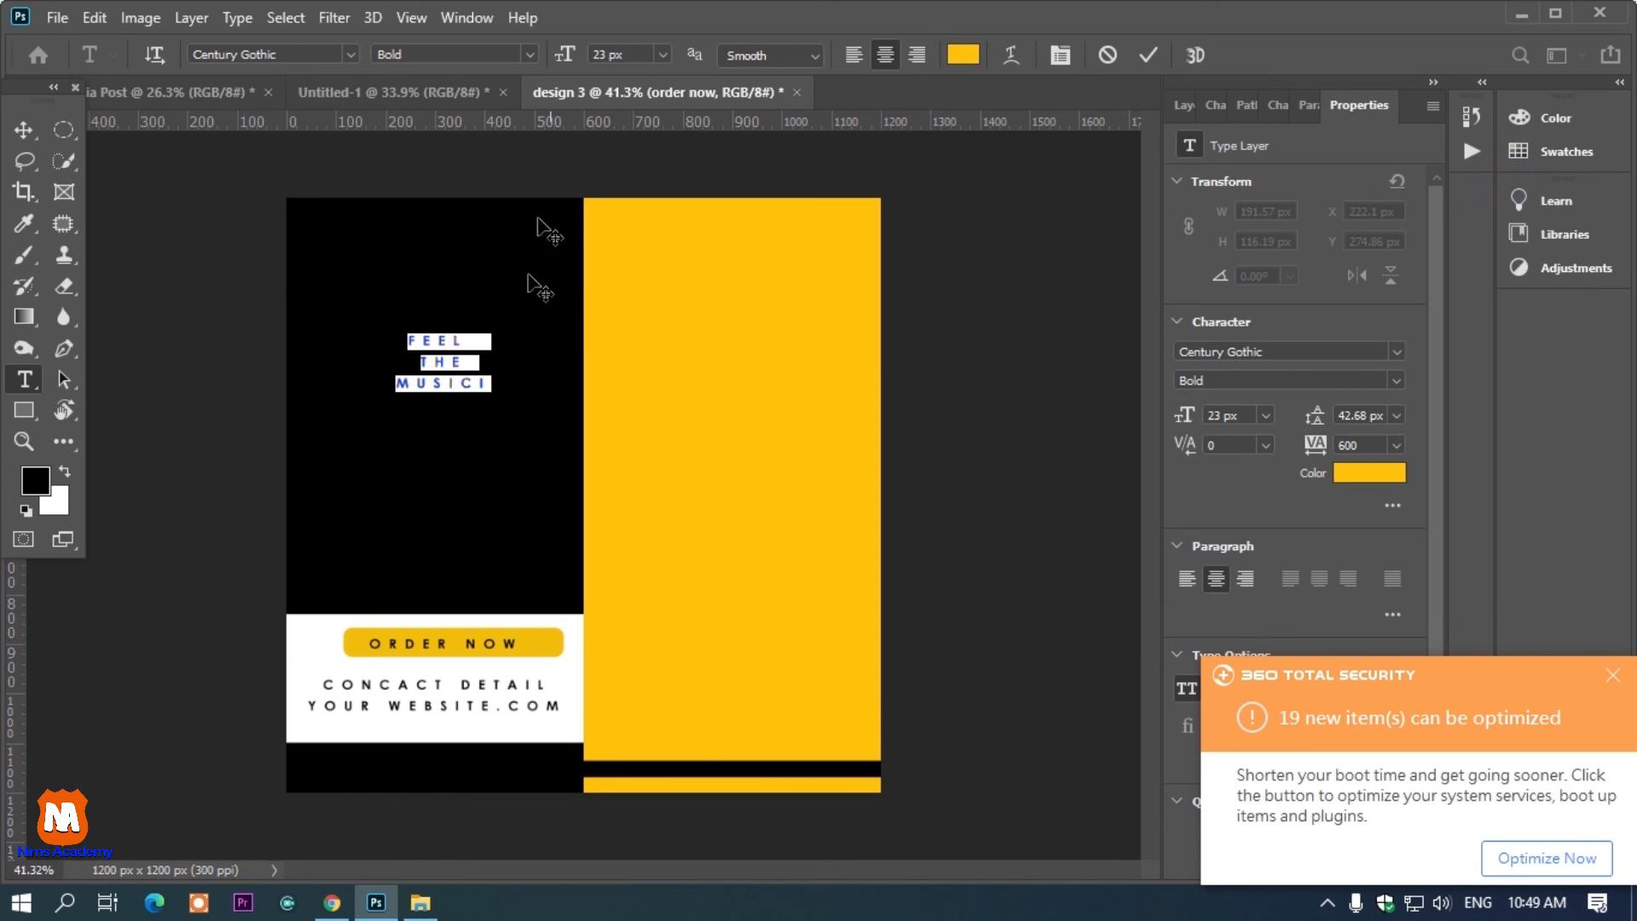
# Set the headline font size to 62 px and its leading to about 110 px
pyautogui.click(496, 381)
pyautogui.hotkey('ctrl', 'a')
pyautogui.moveTo(578, 64); pyautogui.dragTo(619, 69)
pyautogui.click(1278, 105)
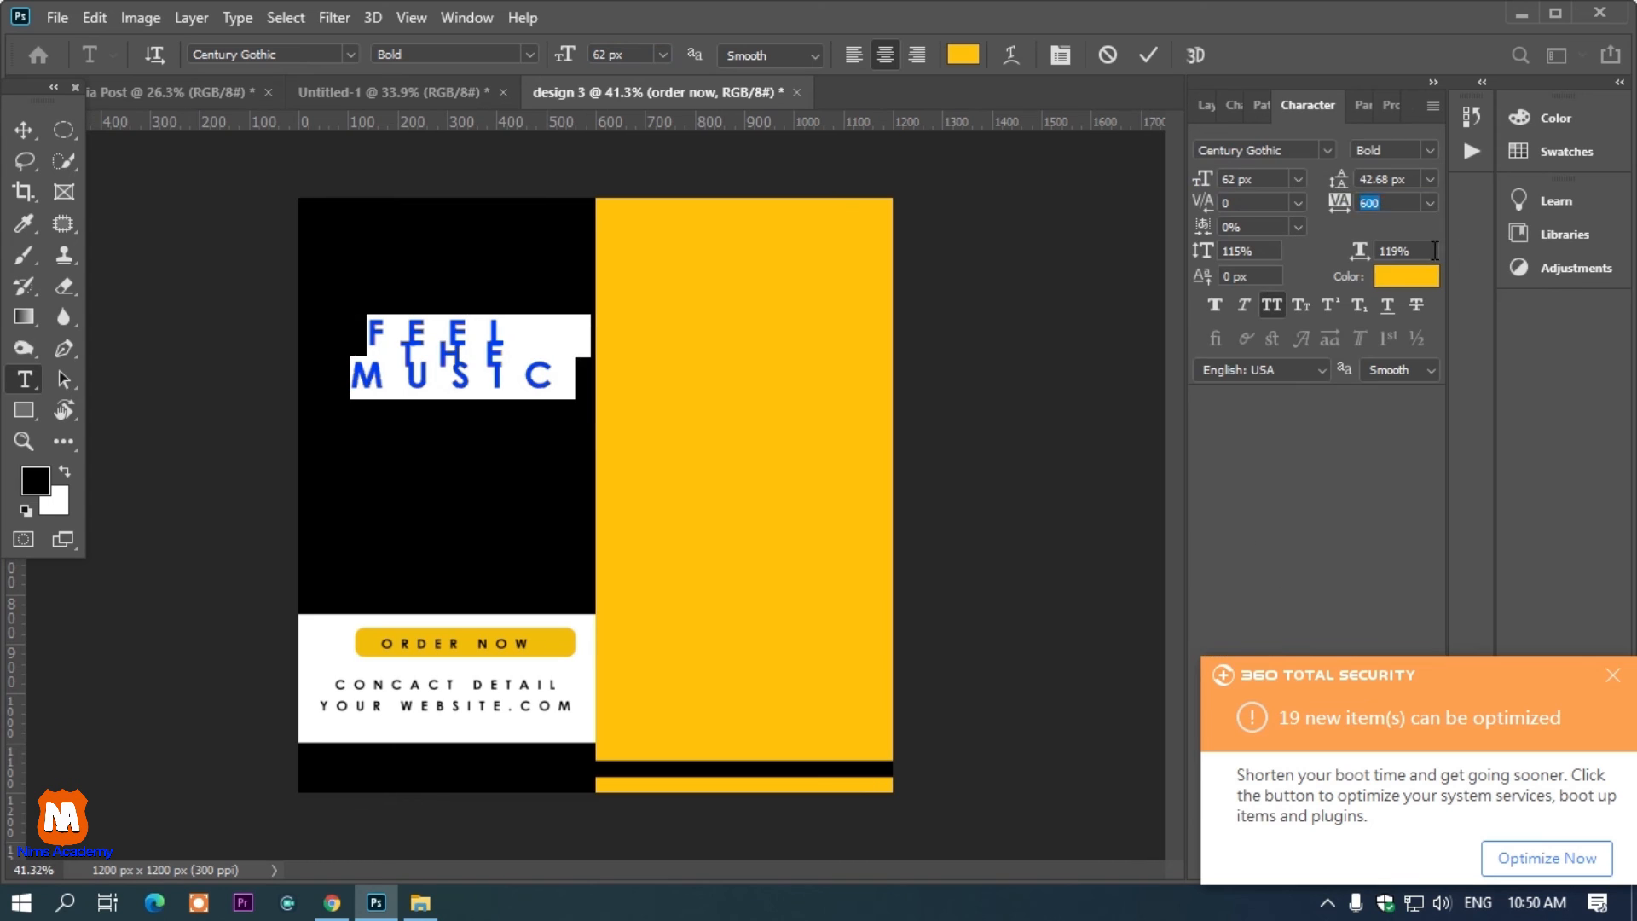
pyautogui.moveTo(1339, 179); pyautogui.dragTo(1422, 178)
pyautogui.moveTo(489, 529); pyautogui.dragTo(474, 537)
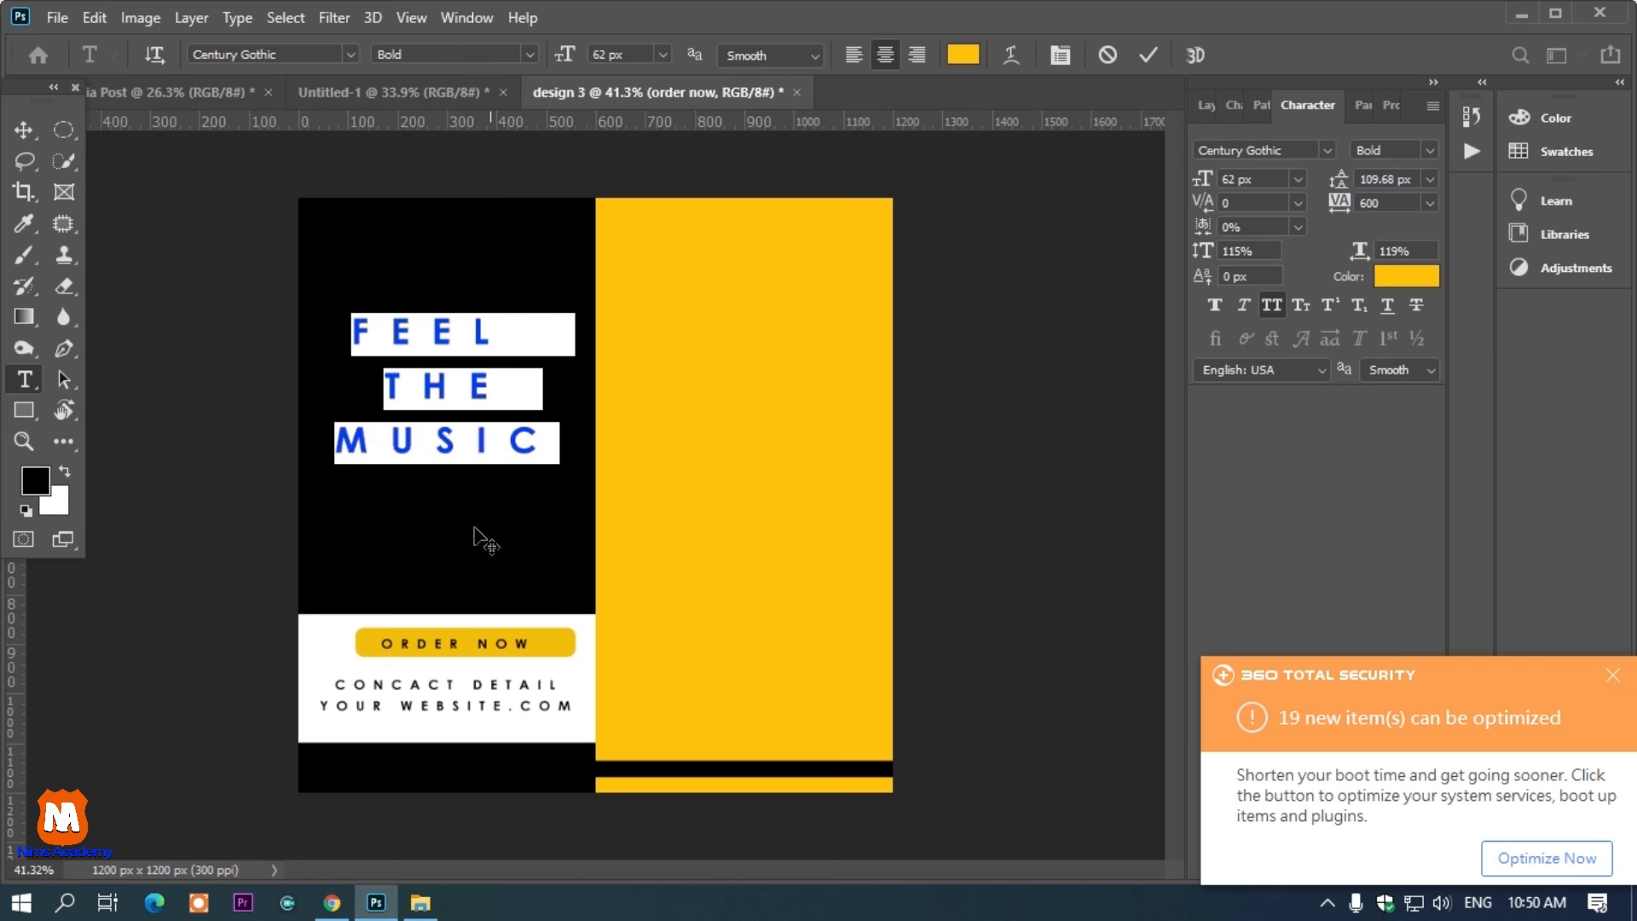
# Change the headline font to Felix
pyautogui.click(351, 54)
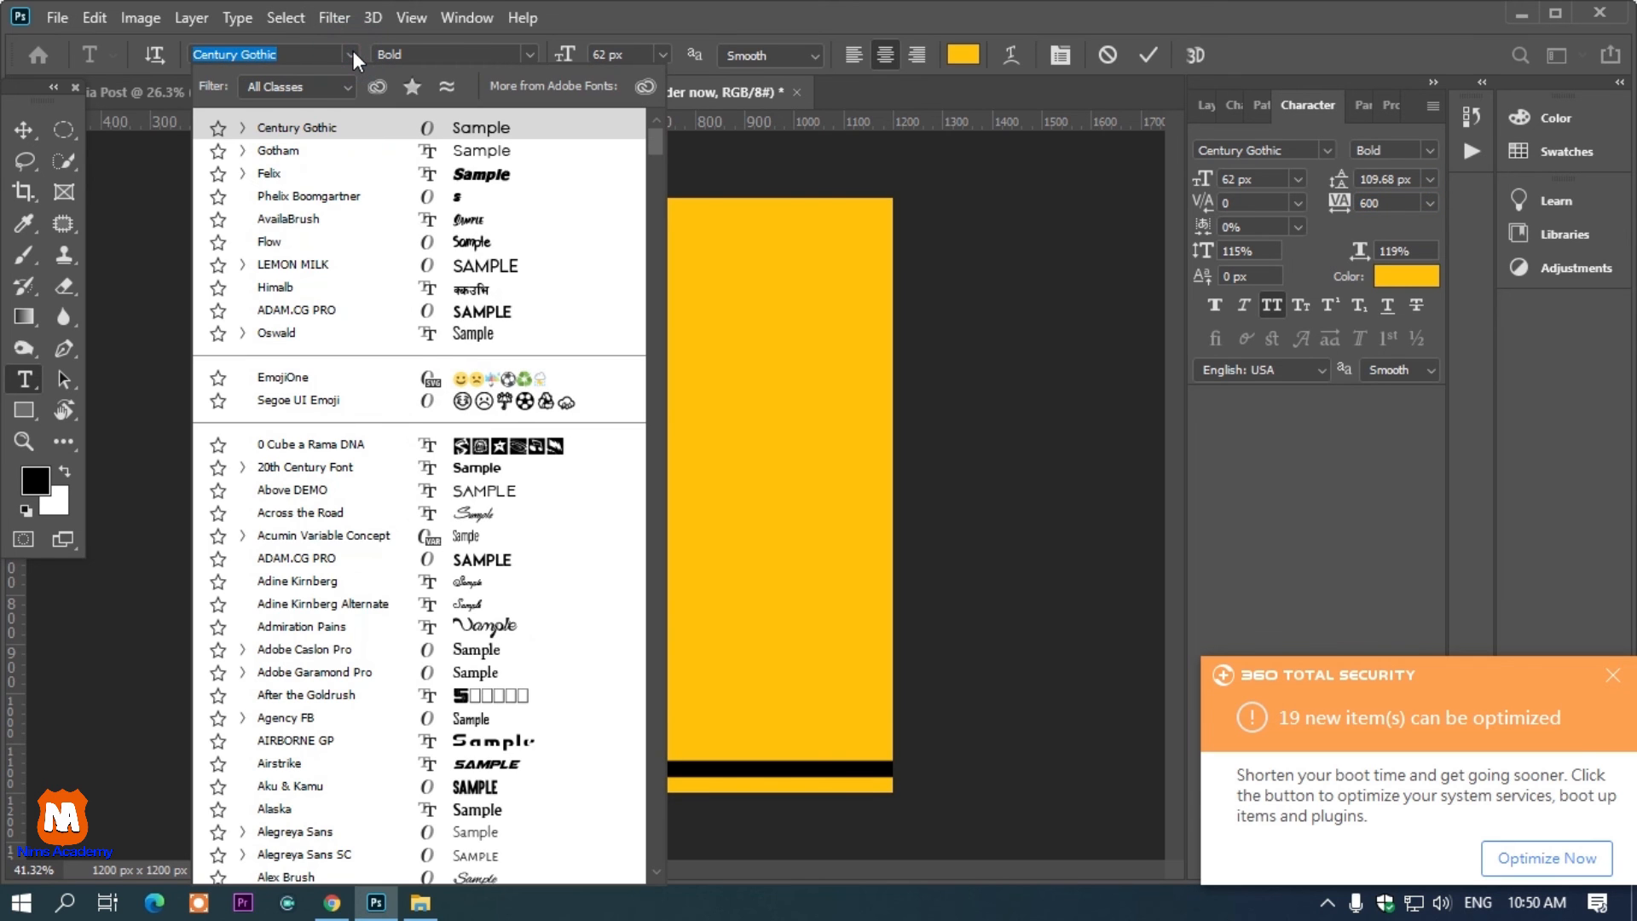
pyautogui.click(358, 177)
pyautogui.click(467, 345)
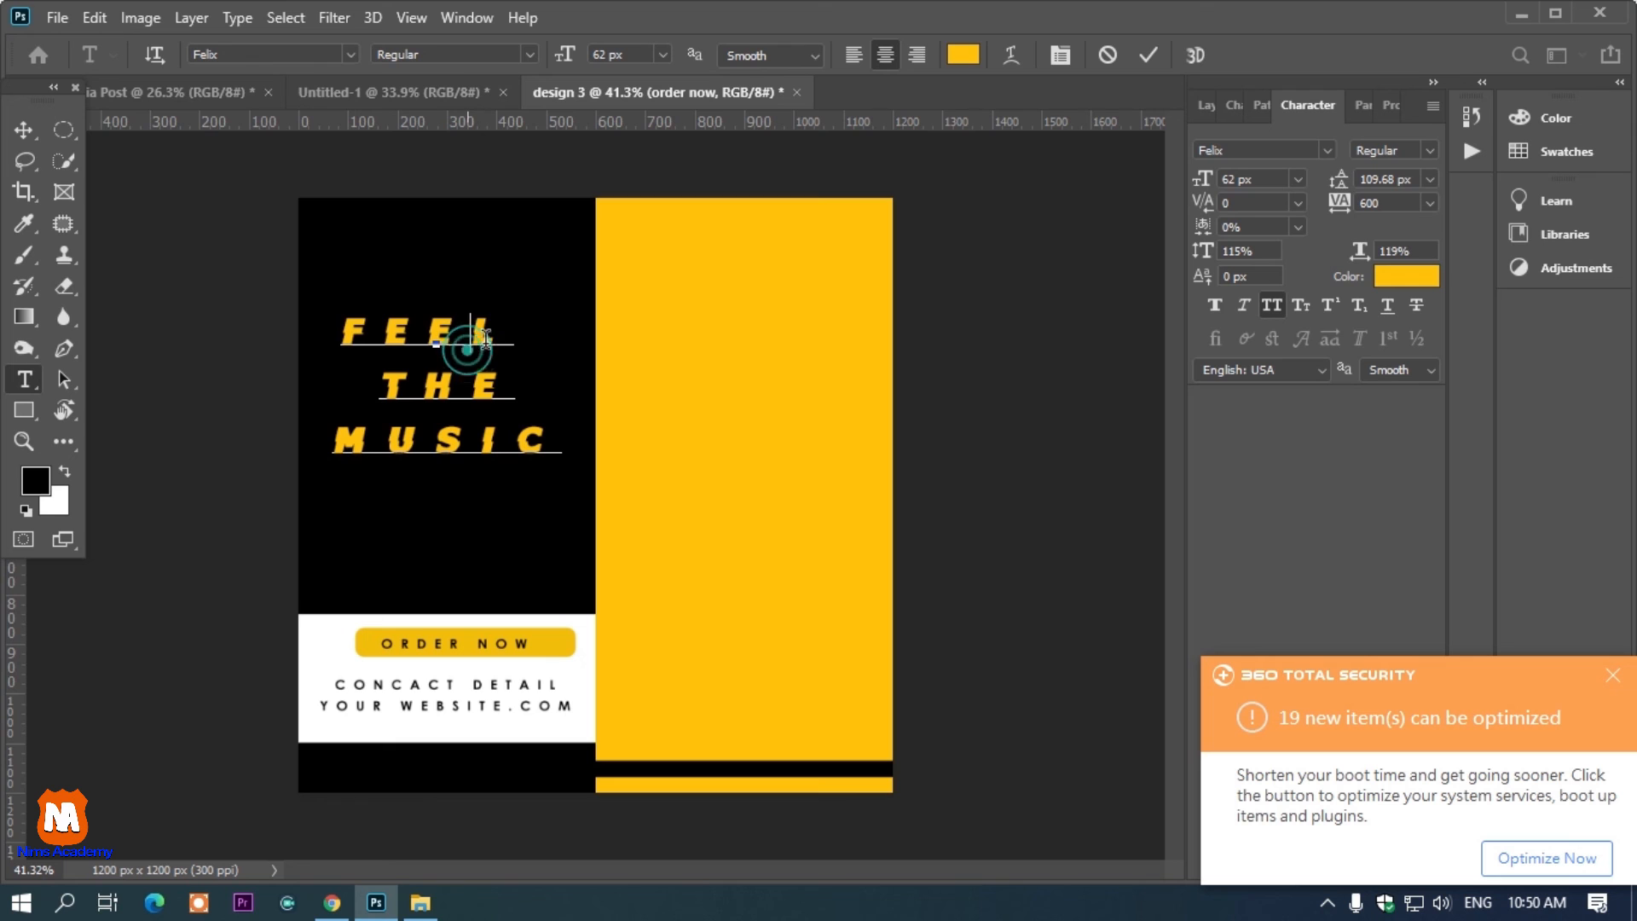
# Shrink the word THE to 30 px and reduce the headline leading to about 67 px
pyautogui.moveTo(513, 385); pyautogui.dragTo(367, 391)
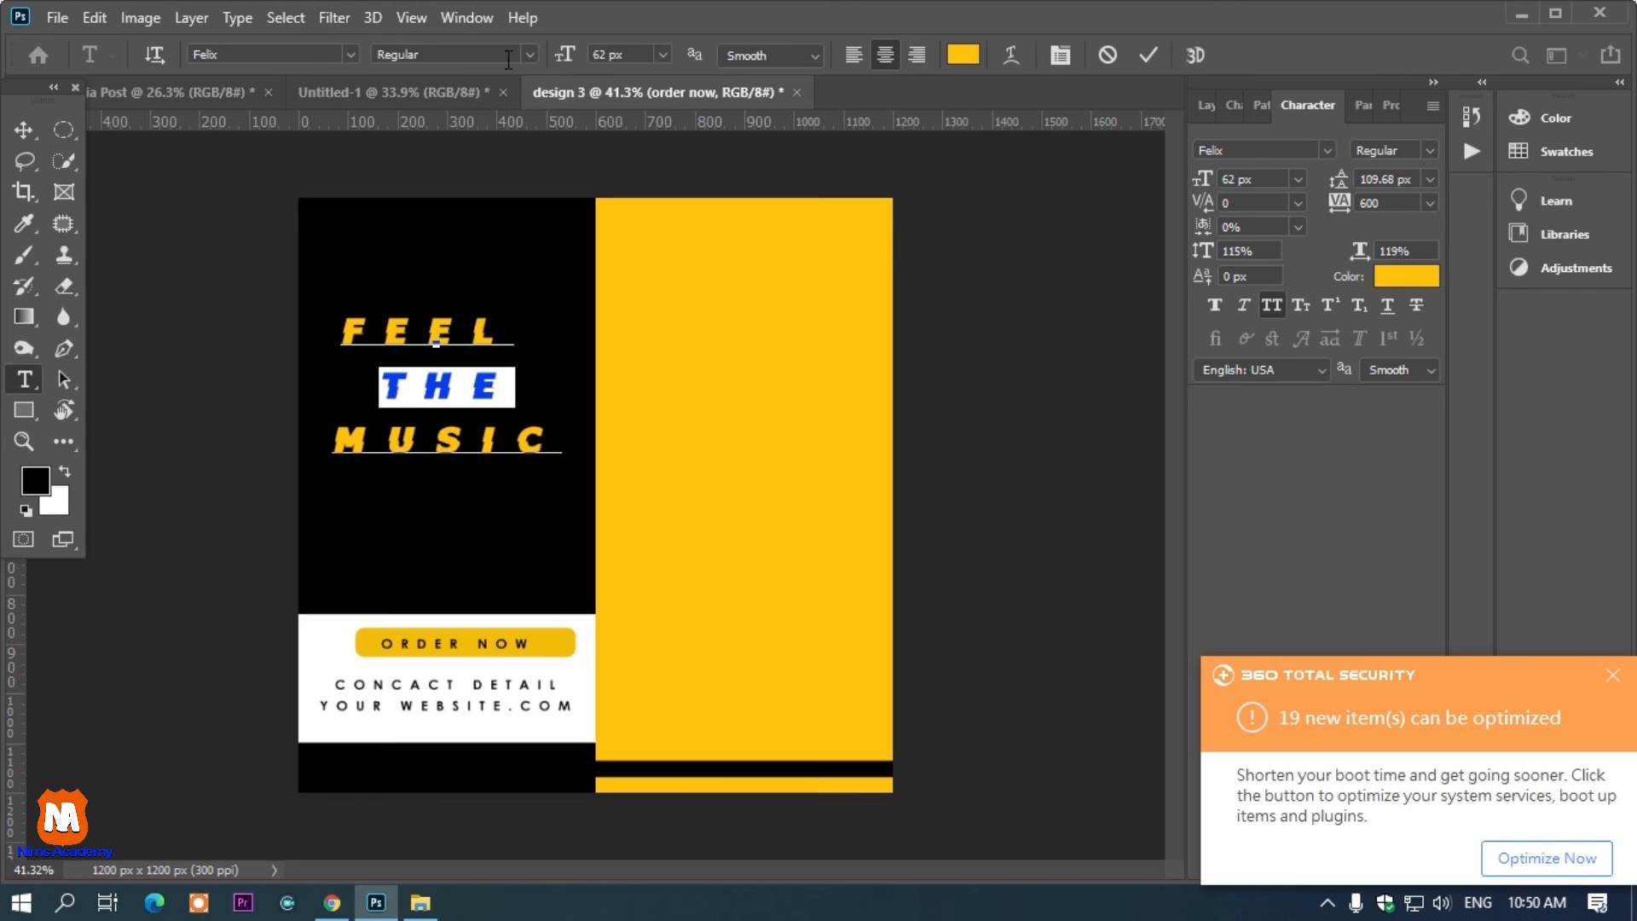
pyautogui.moveTo(569, 67); pyautogui.dragTo(537, 70)
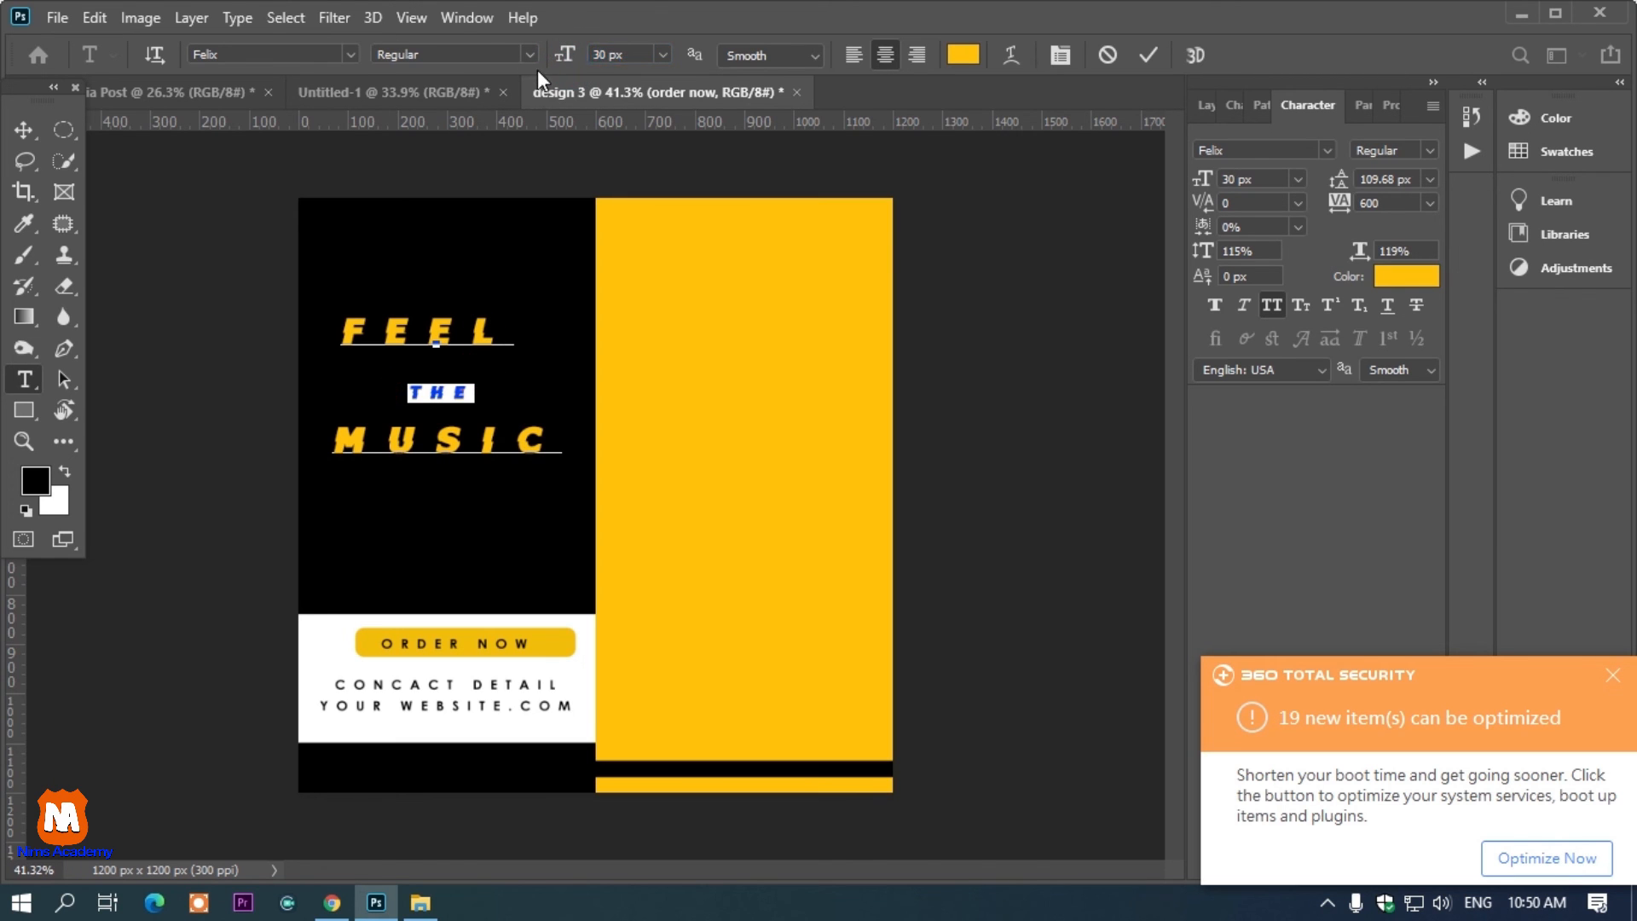
pyautogui.hotkey('ctrl', 'a')
pyautogui.moveTo(1341, 179); pyautogui.dragTo(1291, 192)
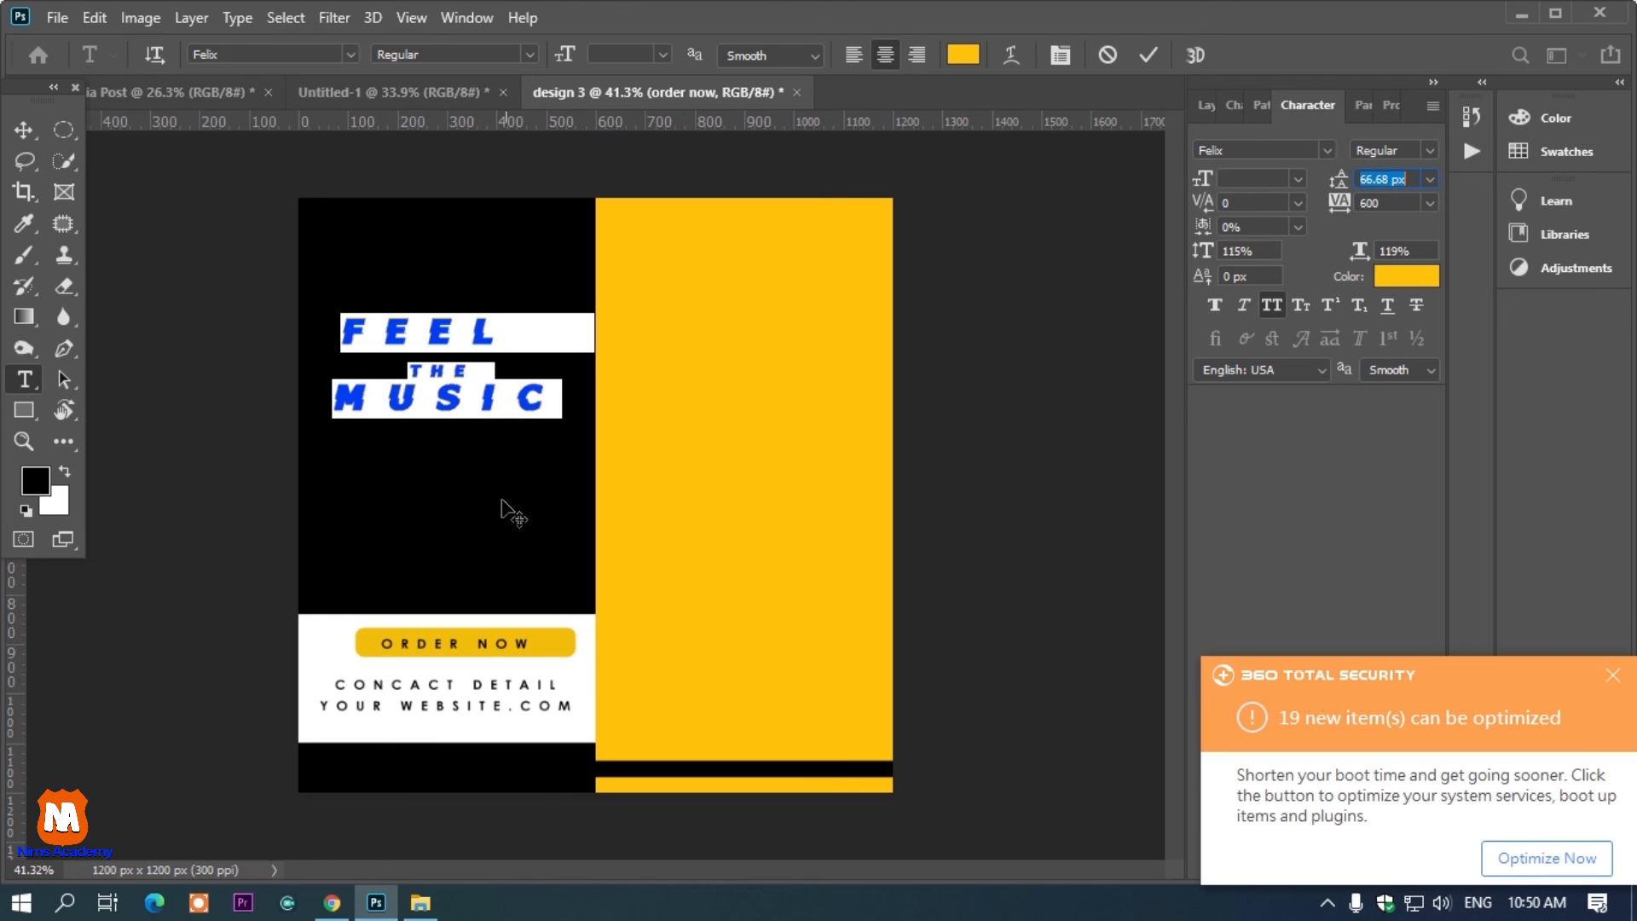
# Duplicate the headline layer and nudge the copy slightly up and to the left
pyautogui.click(24, 129)
pyautogui.click(311, 309)
pyautogui.click(407, 347)
pyautogui.hotkey('ctrl', 'j')
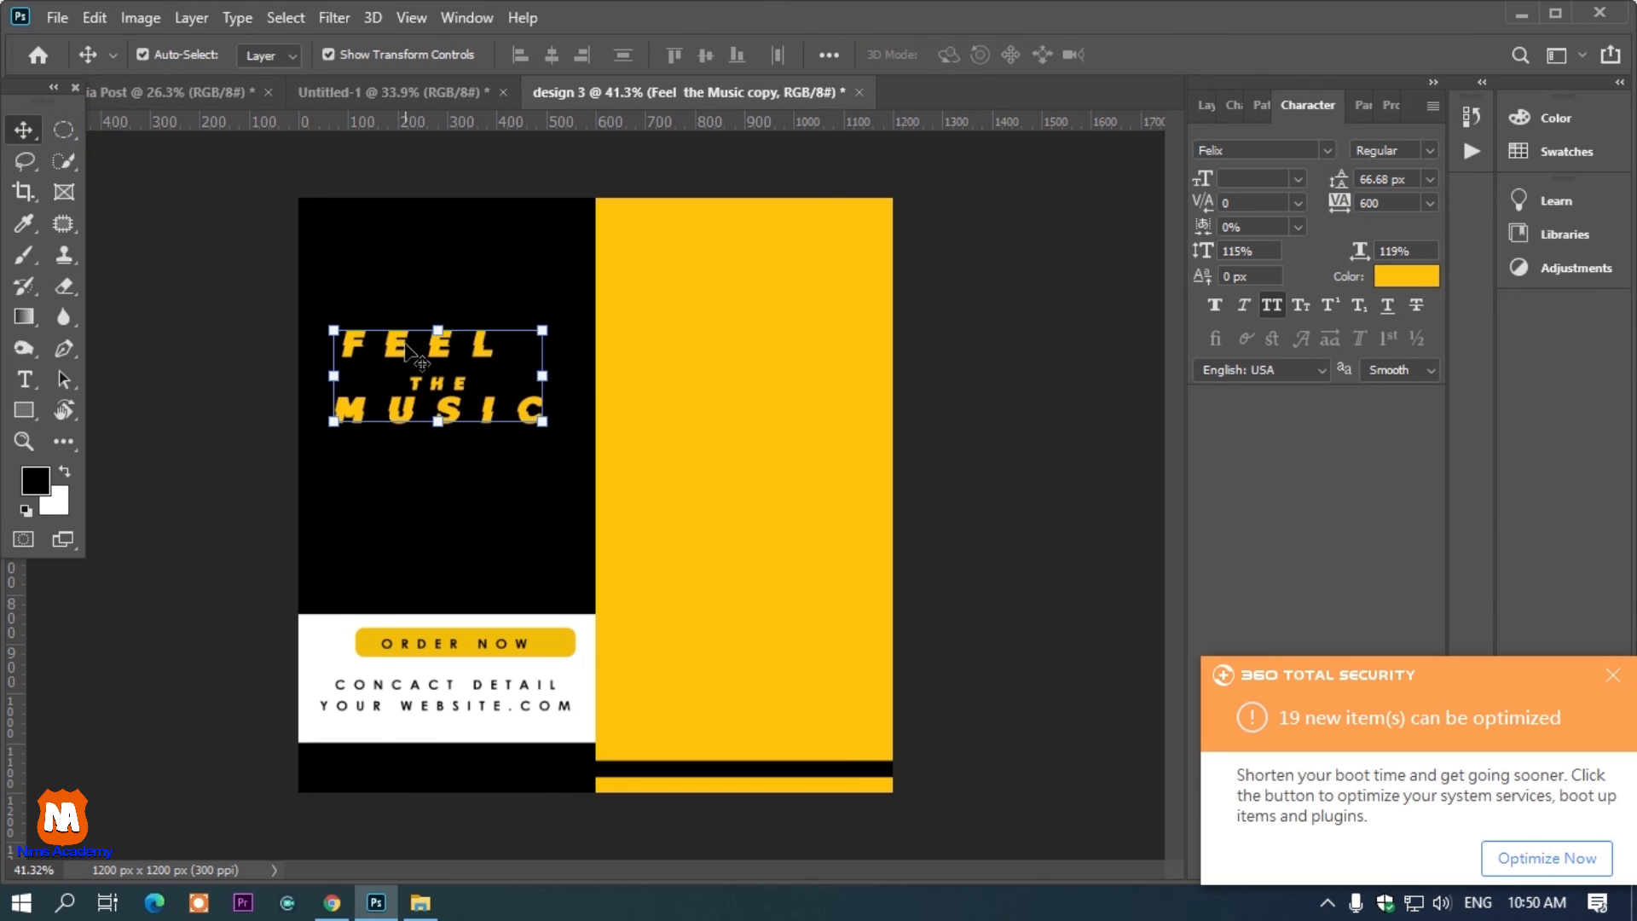
pyautogui.press('Up')
pyautogui.press('Up')
pyautogui.press('Left')
pyautogui.press('Left')
pyautogui.press('Left')
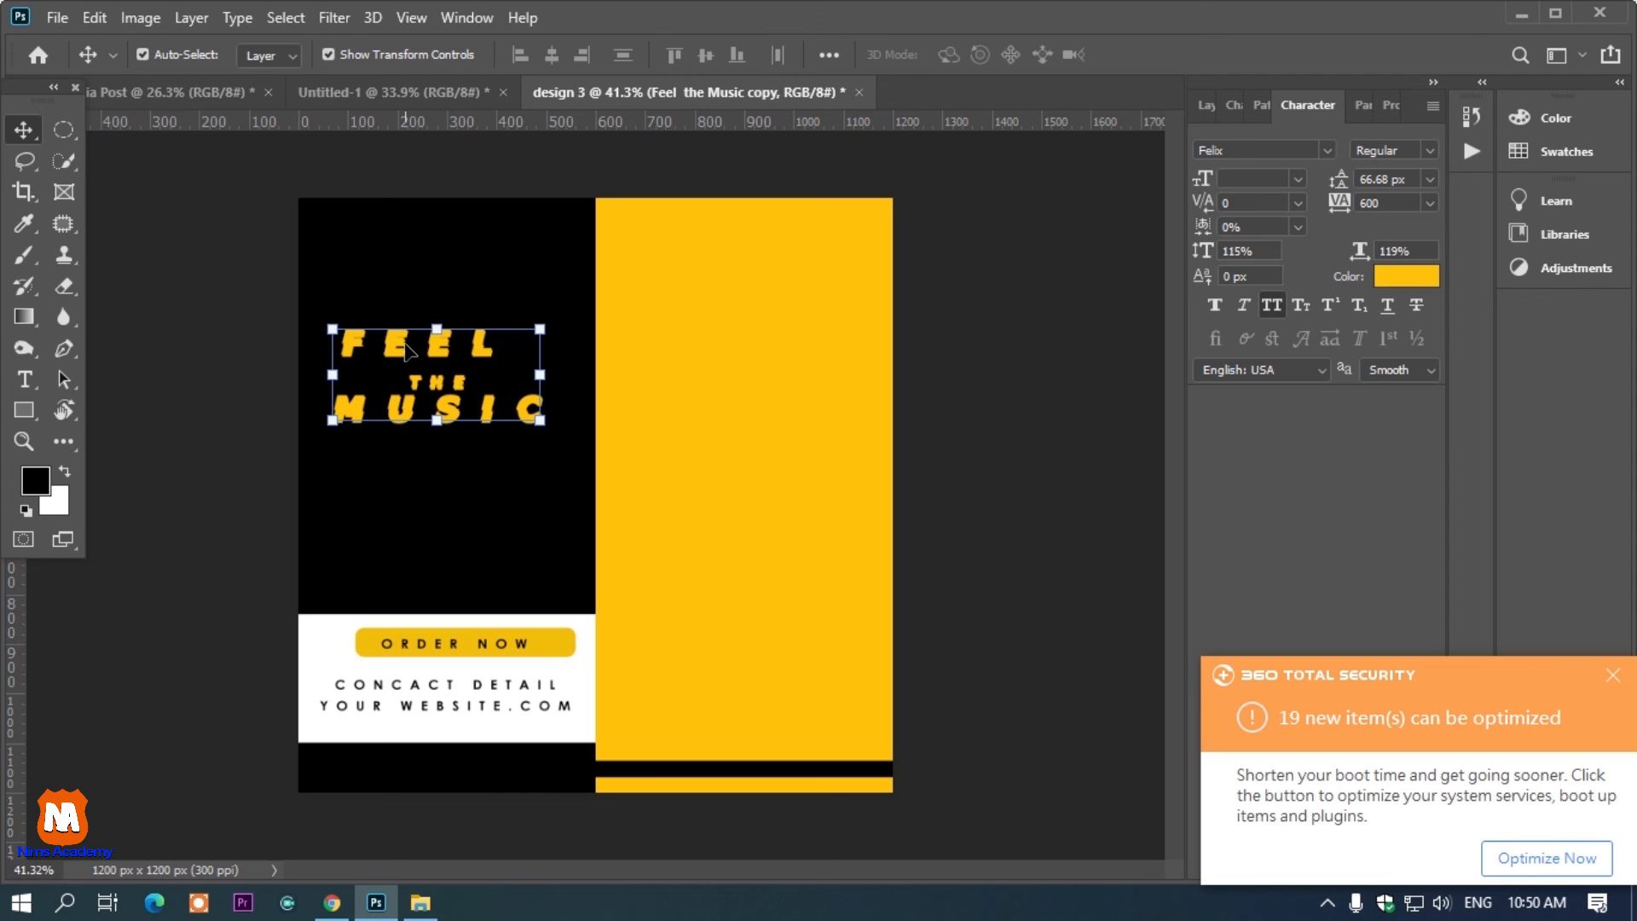
# Select the original headline layer and set its text color to white ffffff as an offset shadow
pyautogui.press('t')
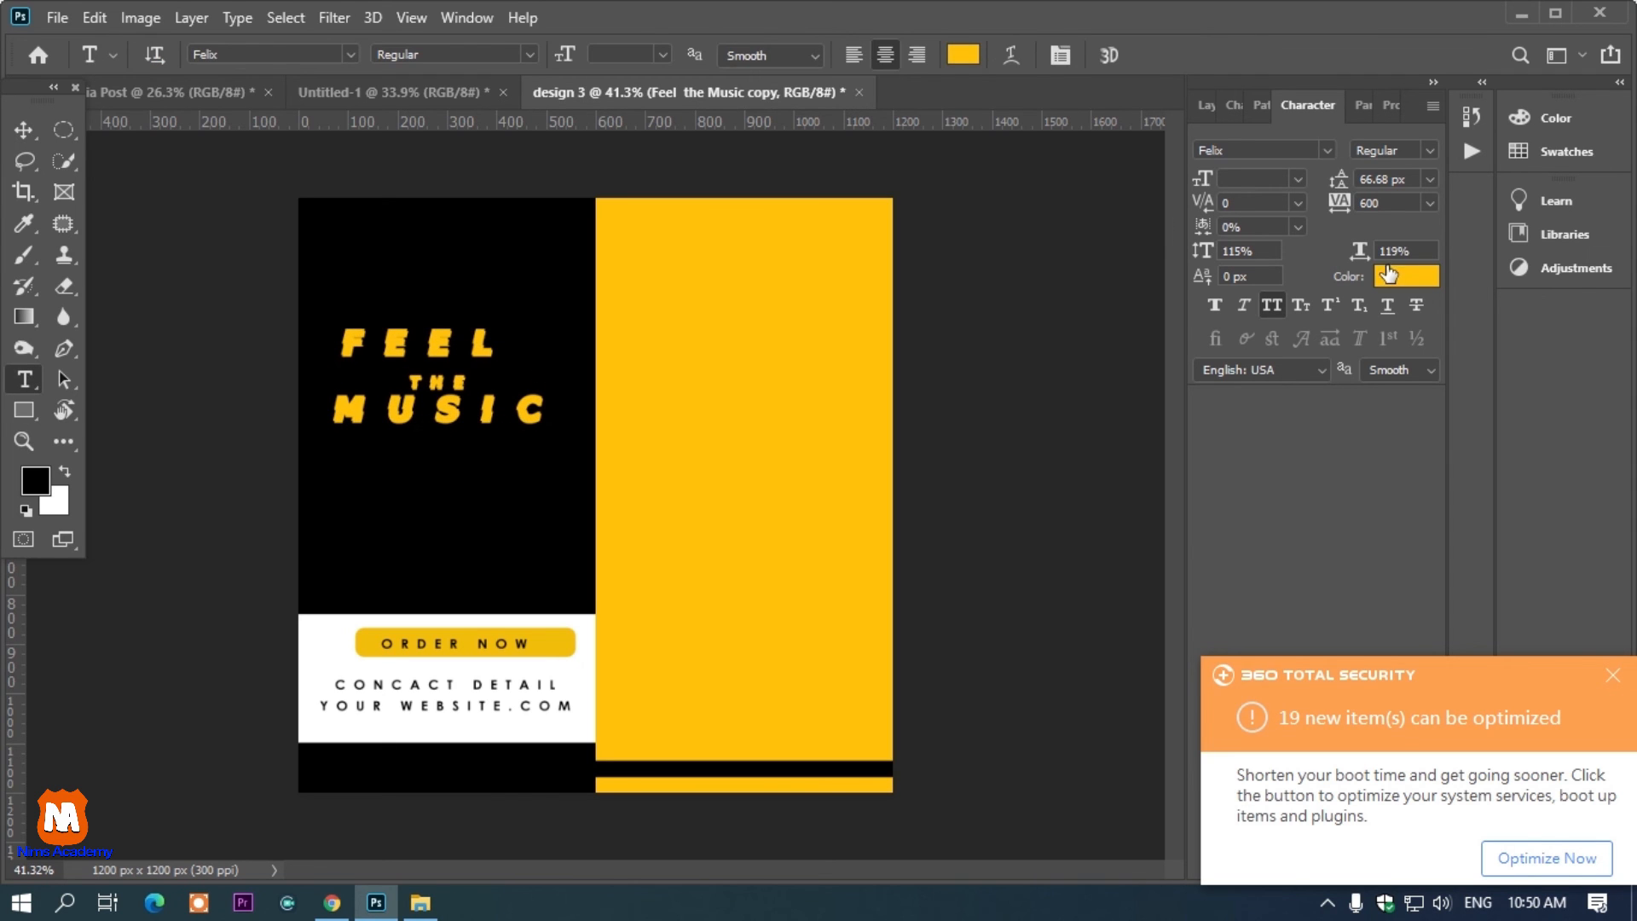
pyautogui.press('u')
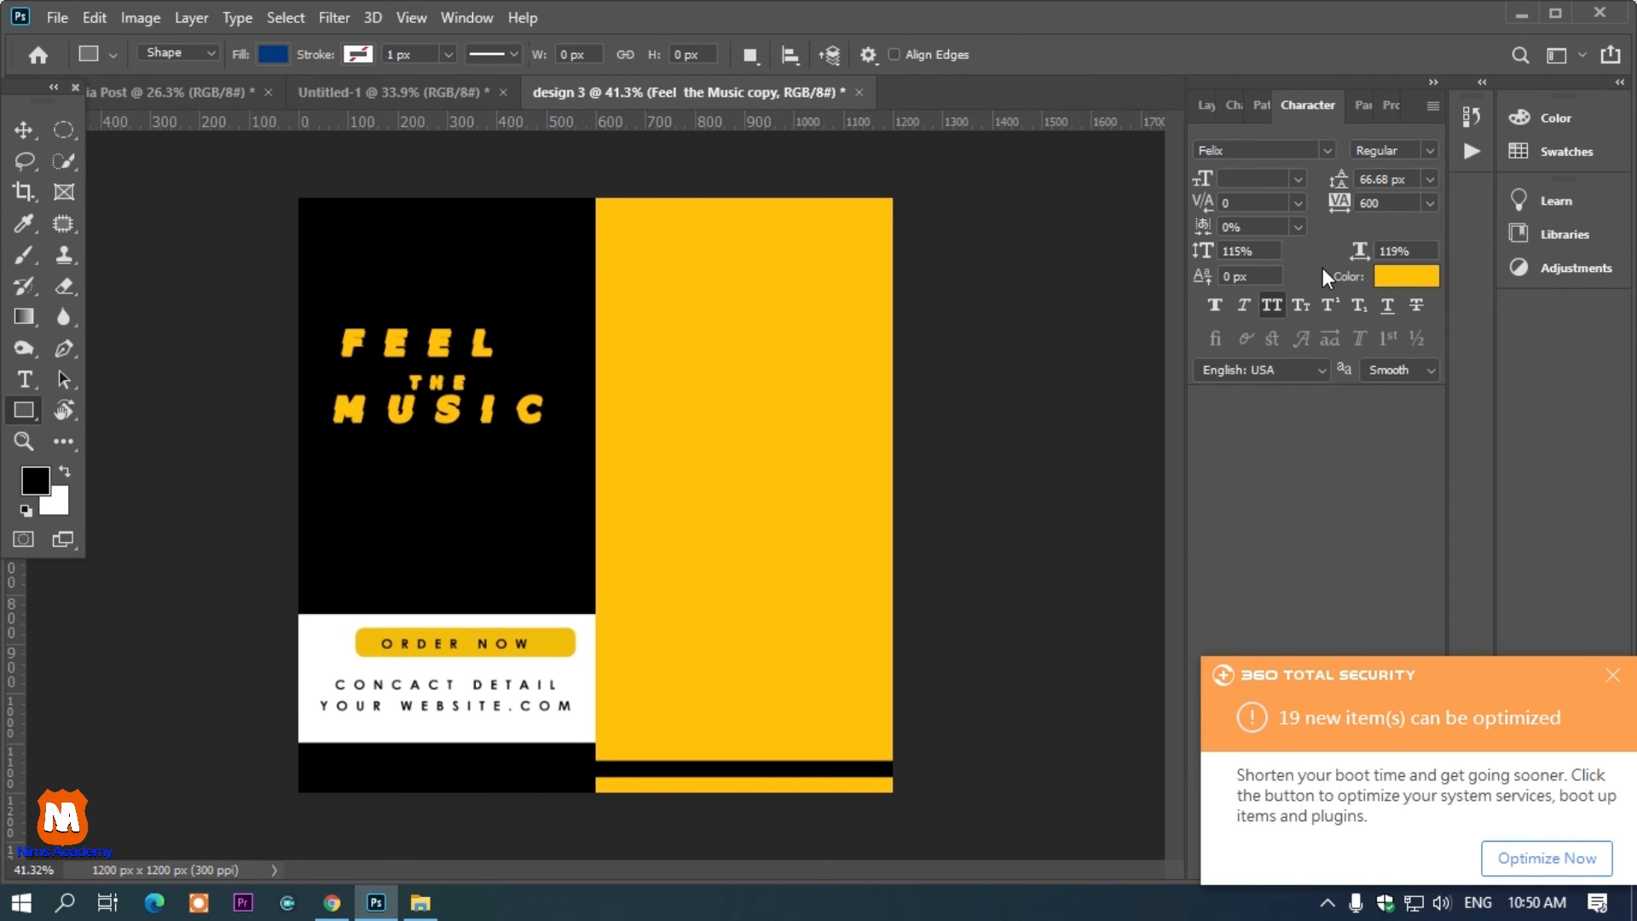
pyautogui.press('F7')
pyautogui.click(1287, 311)
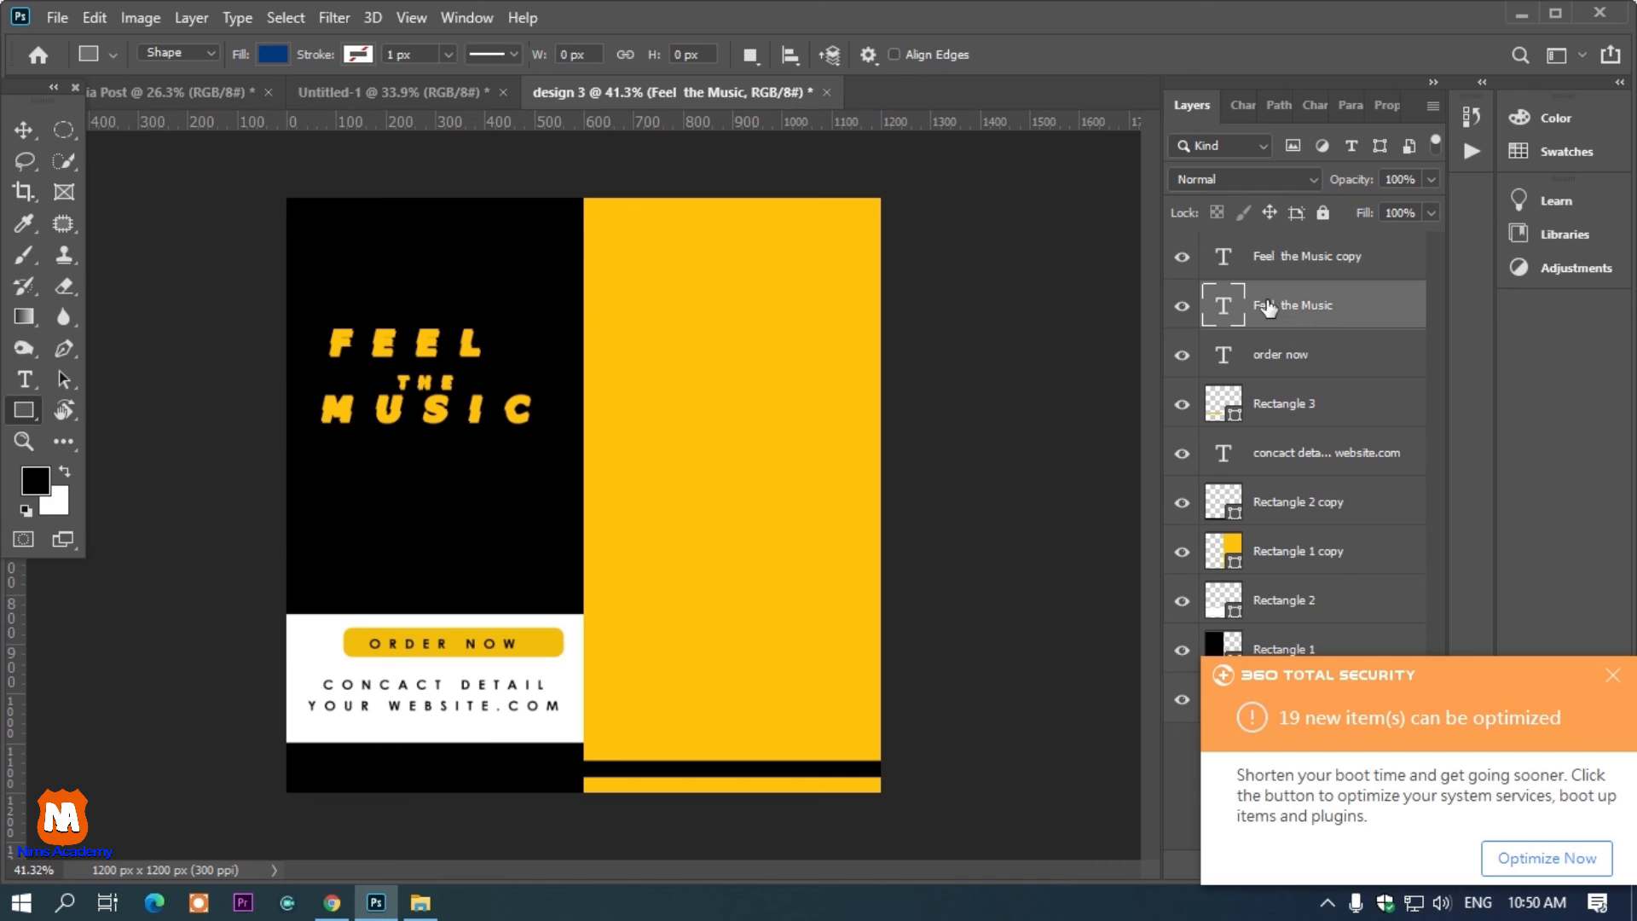
pyautogui.press('t')
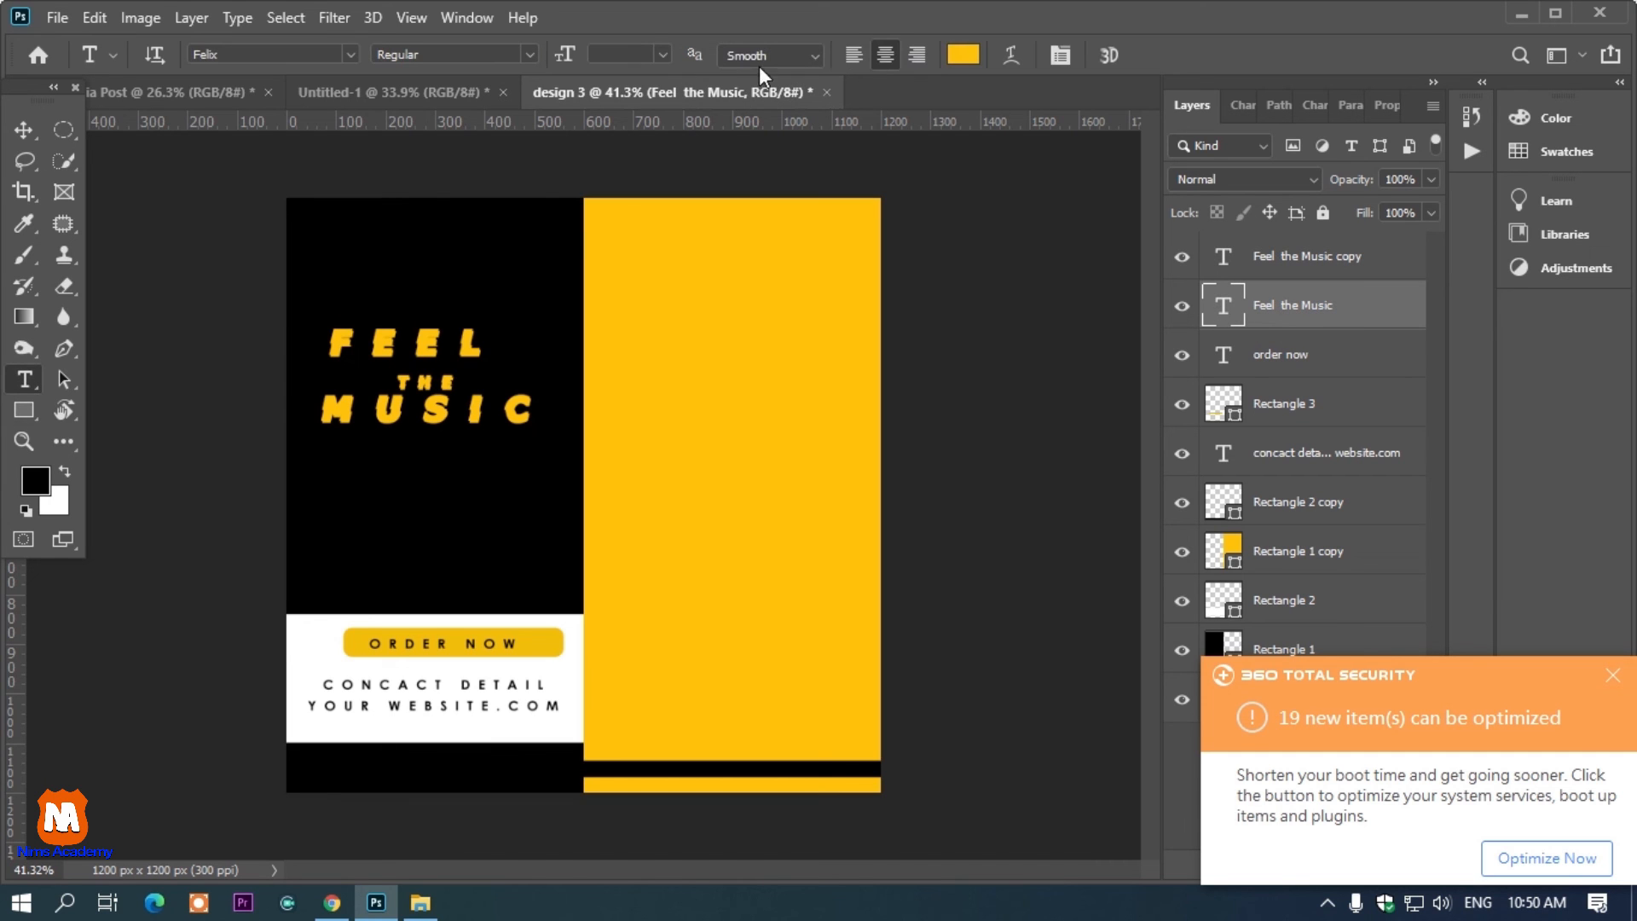
pyautogui.click(974, 54)
pyautogui.moveTo(960, 256); pyautogui.dragTo(815, 125)
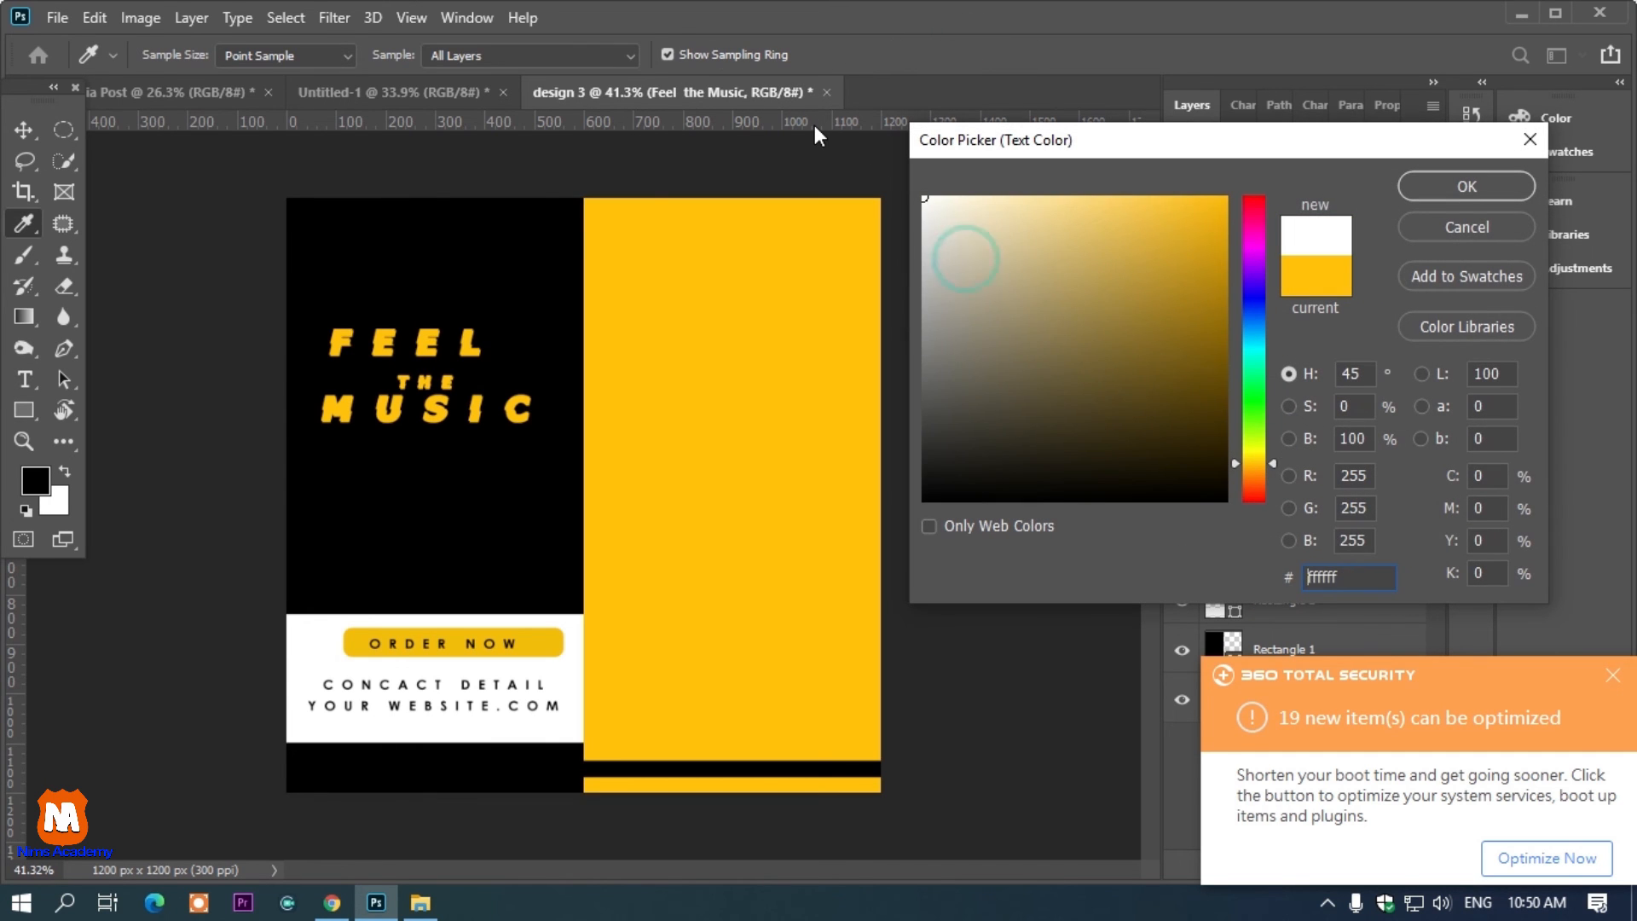
pyautogui.click(1449, 186)
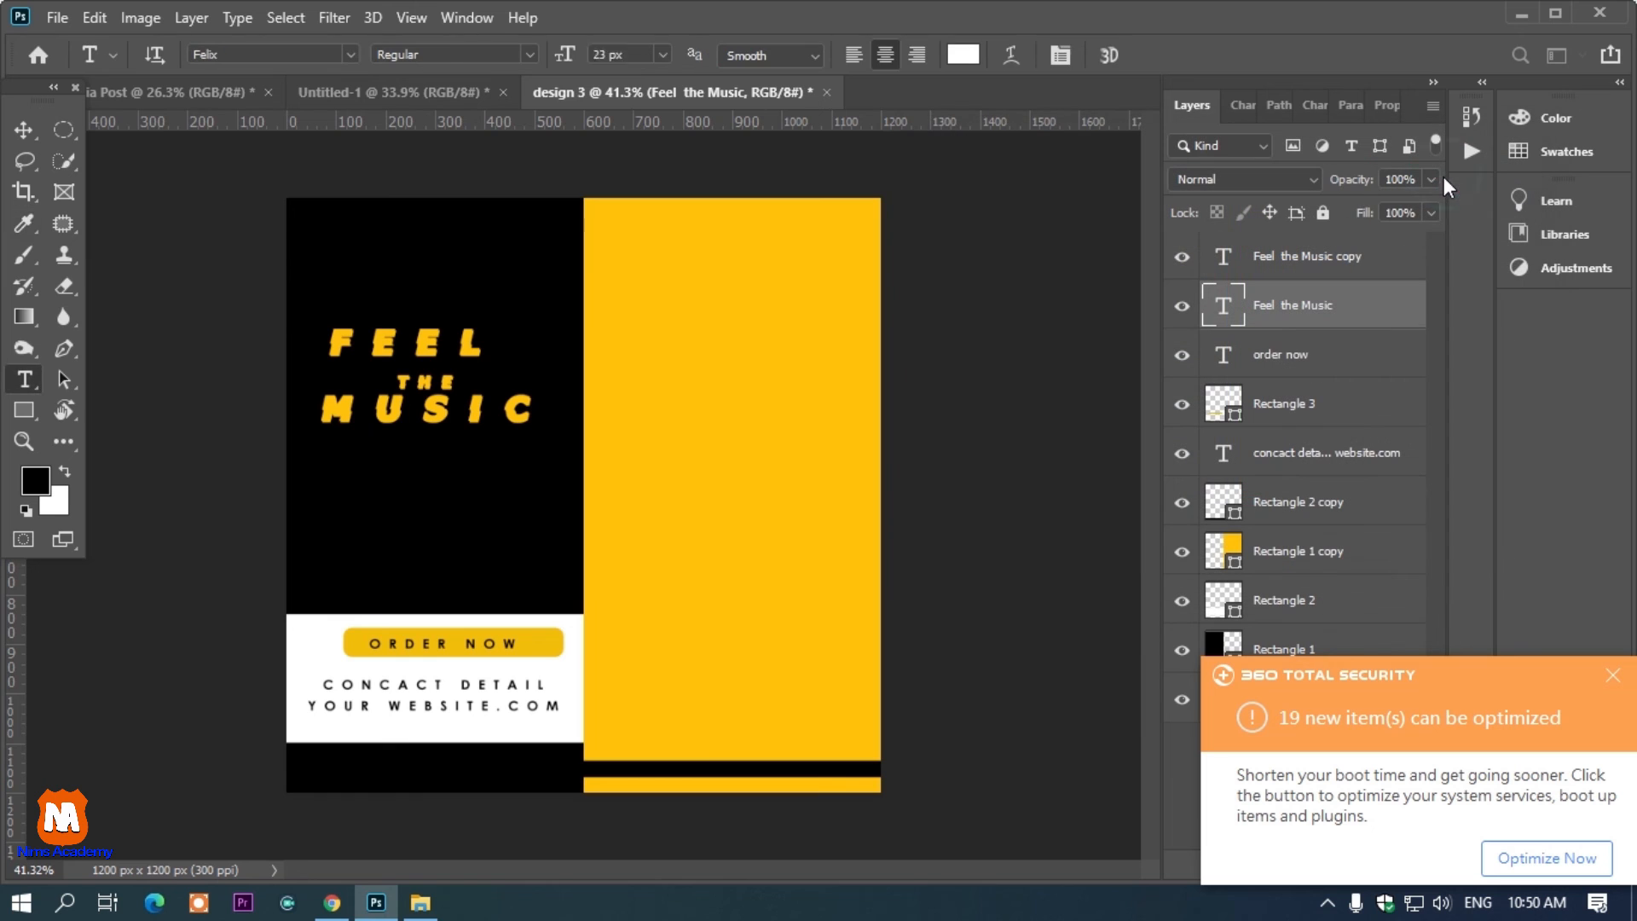
pyautogui.click(20, 128)
pyautogui.scroll(2, 403, 411)
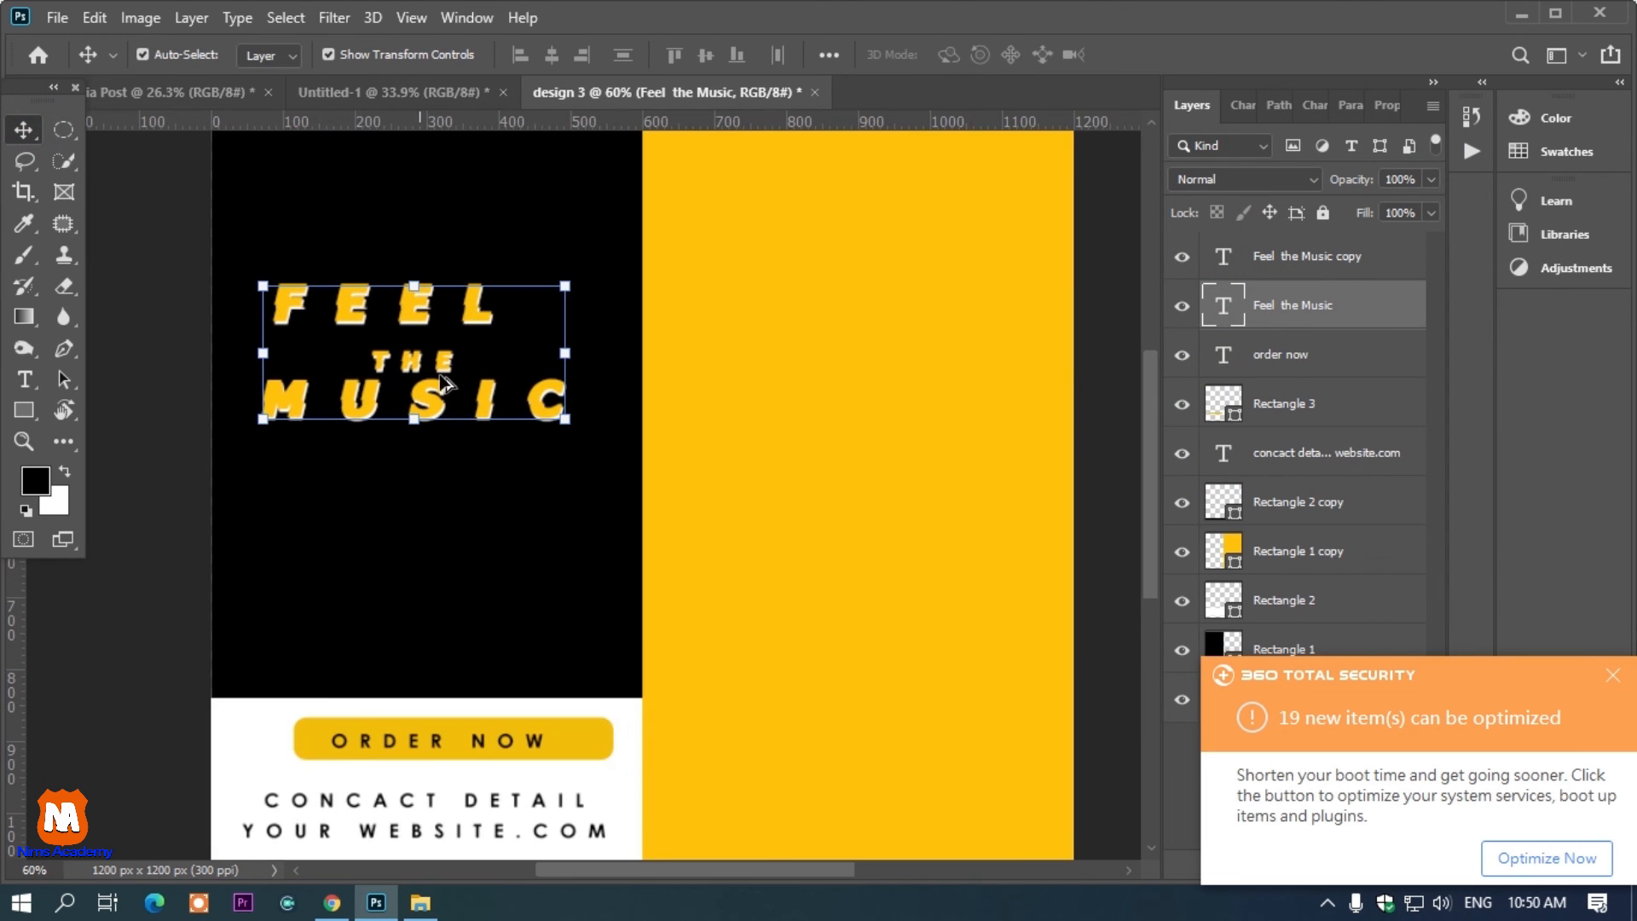
pyautogui.scroll(2, 443, 384)
pyautogui.scroll(-2, 426, 309)
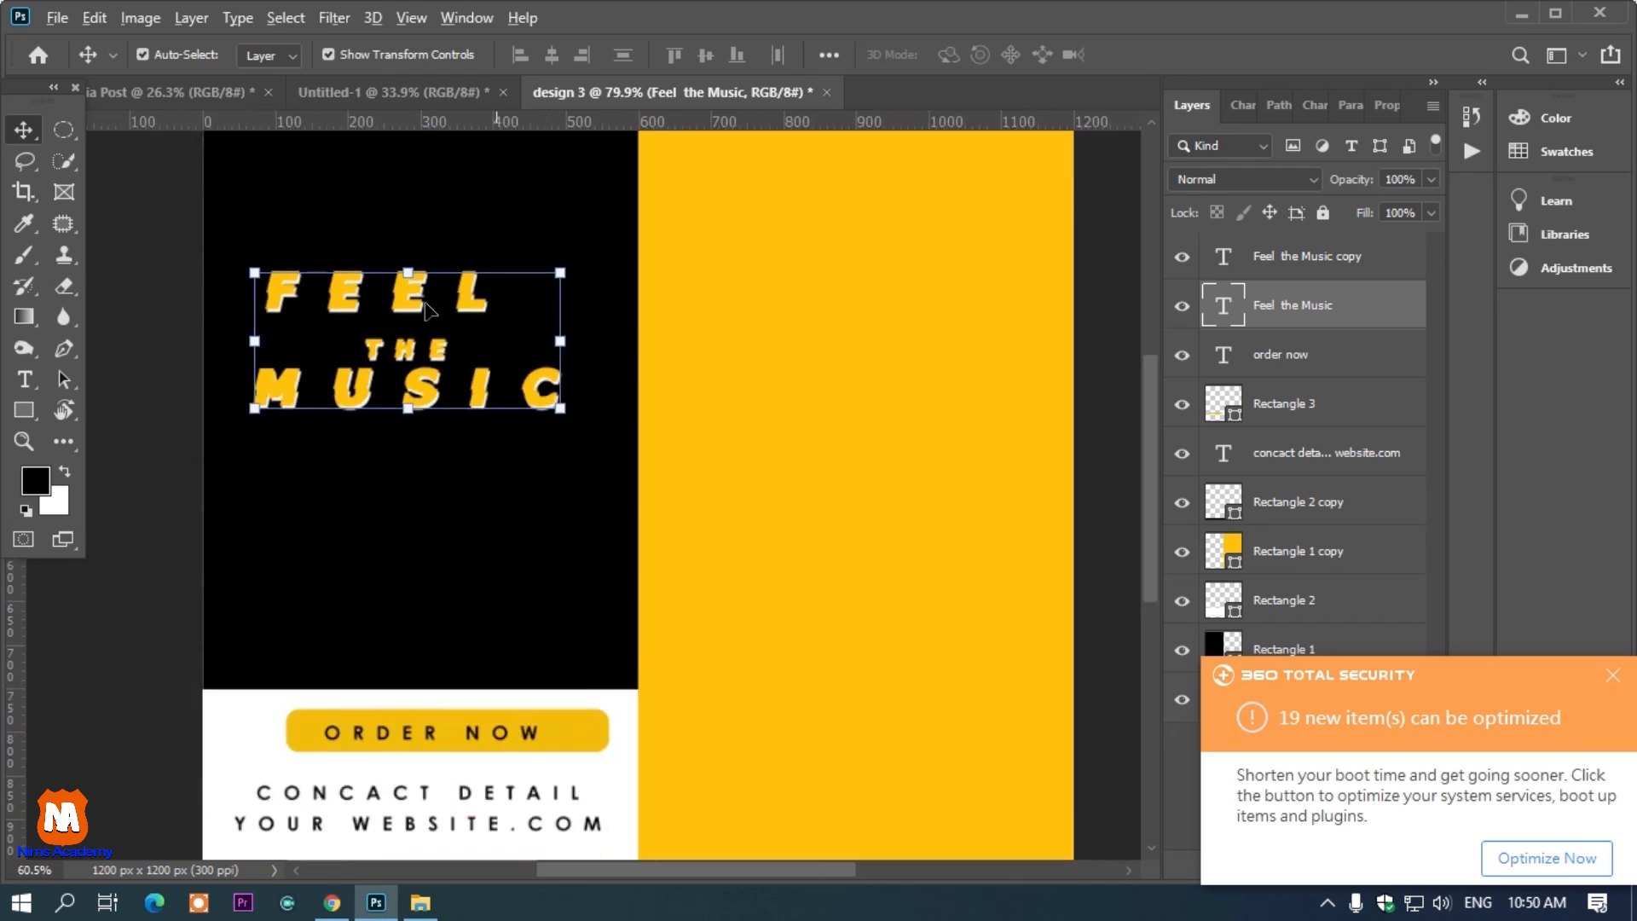
pyautogui.scroll(-2, 426, 310)
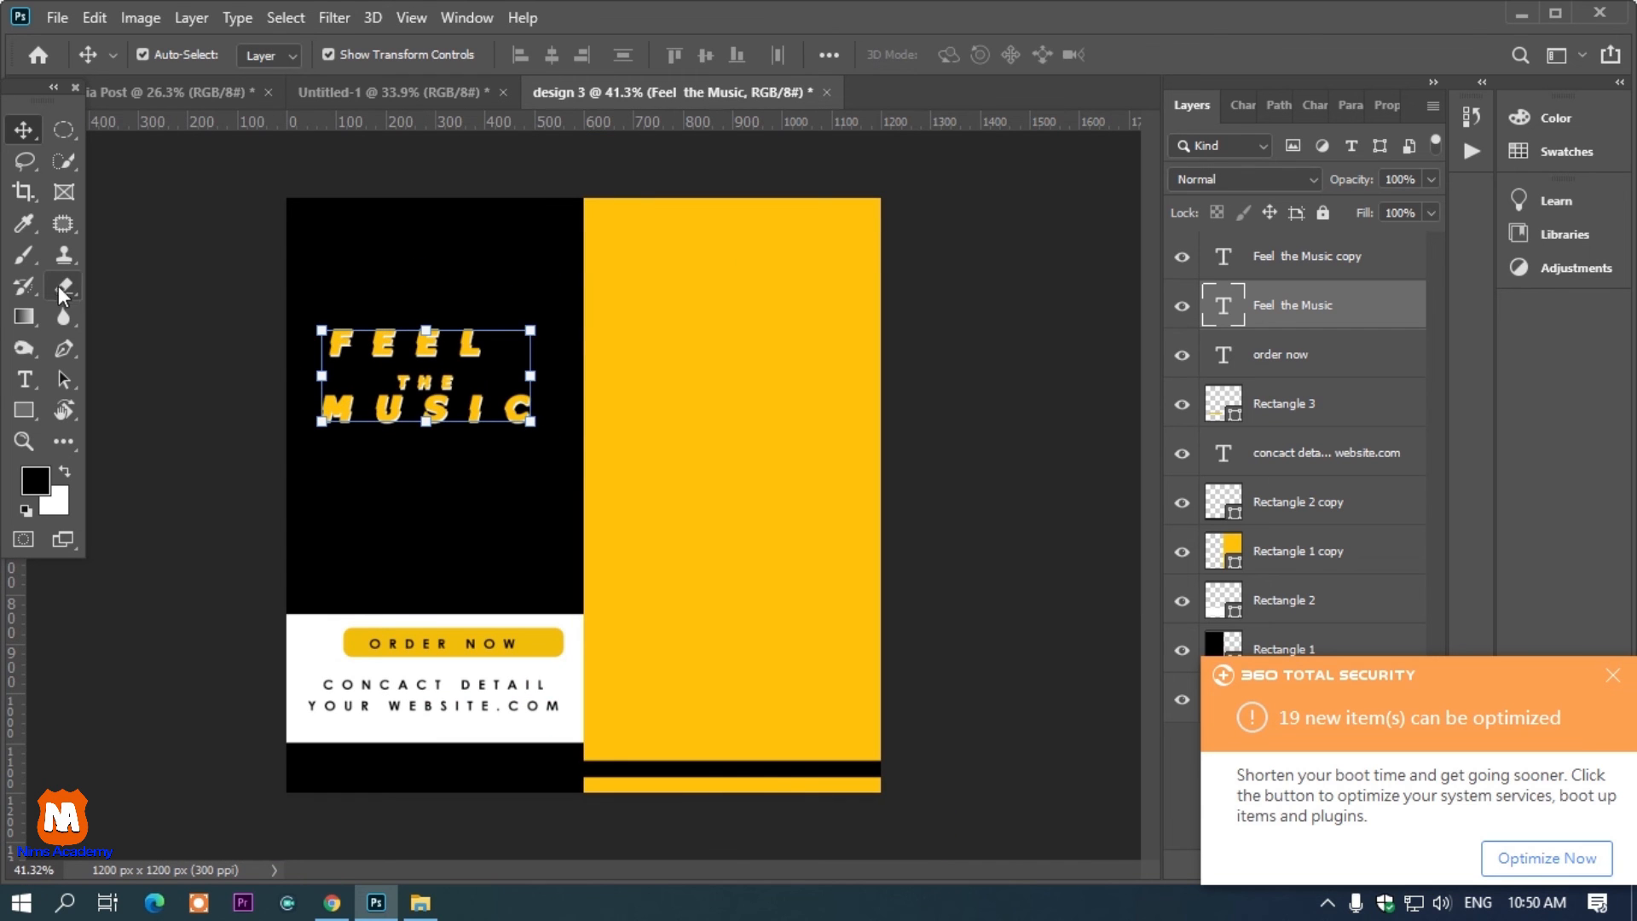
# Add small LOGO text at 19 px in the black panel's top-left corner
pyautogui.click(23, 380)
pyautogui.click(322, 248)
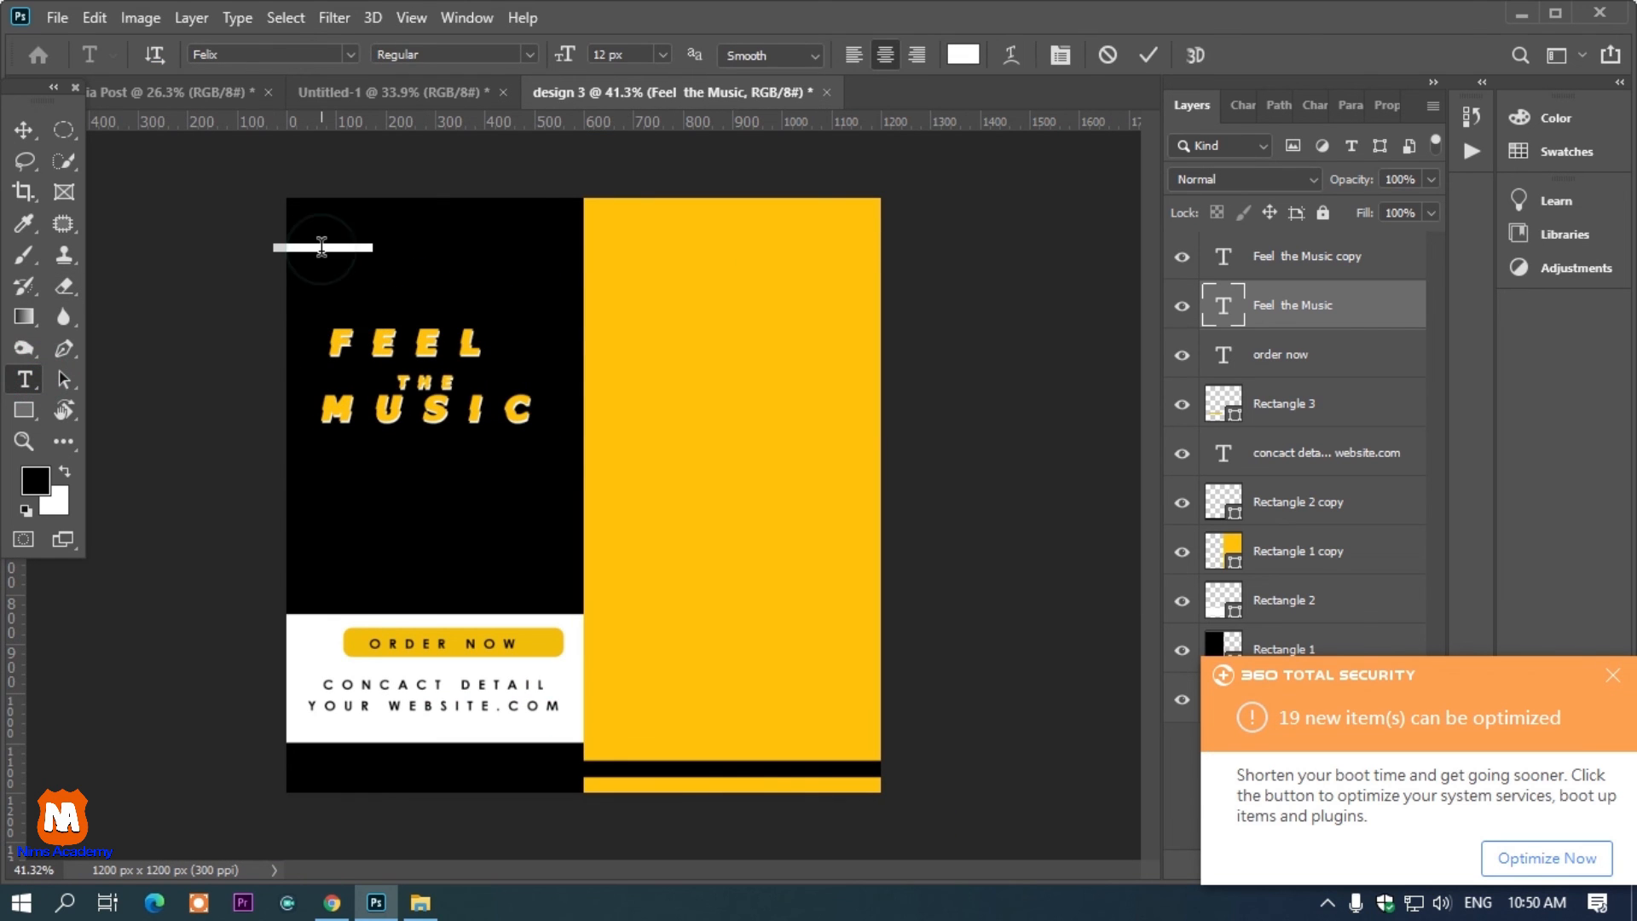
pyautogui.click(322, 247)
pyautogui.moveTo(334, 271); pyautogui.dragTo(336, 250)
pyautogui.press('ctrl')
pyautogui.moveTo(569, 60); pyautogui.dragTo(580, 61)
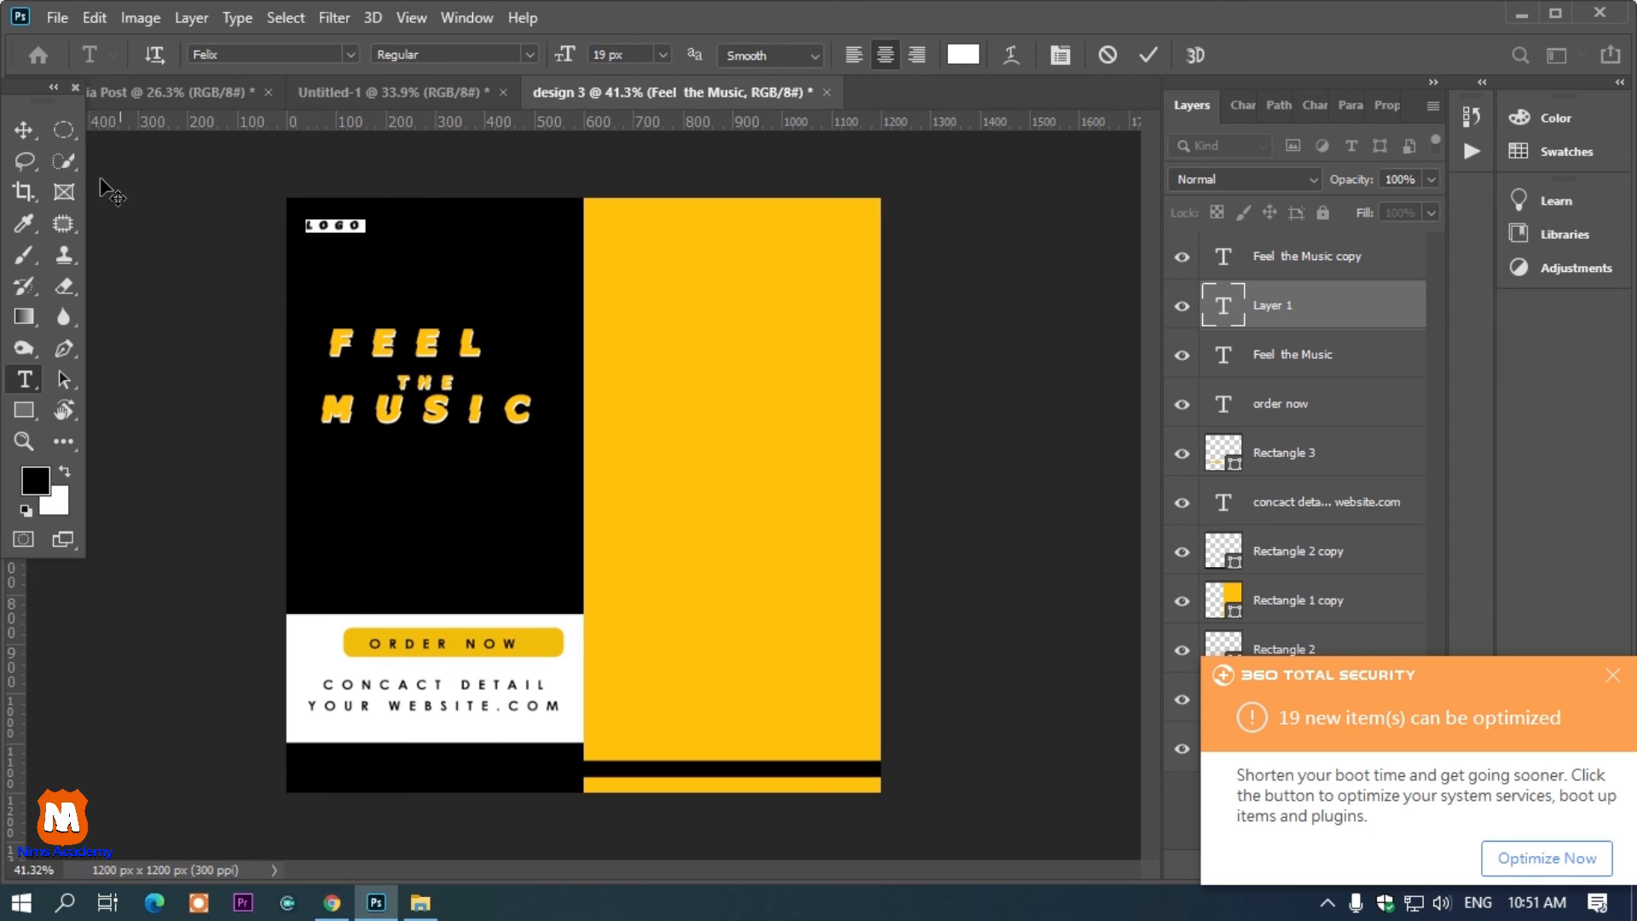
pyautogui.click(24, 130)
pyautogui.click(232, 248)
pyautogui.scroll(-3, 232, 248)
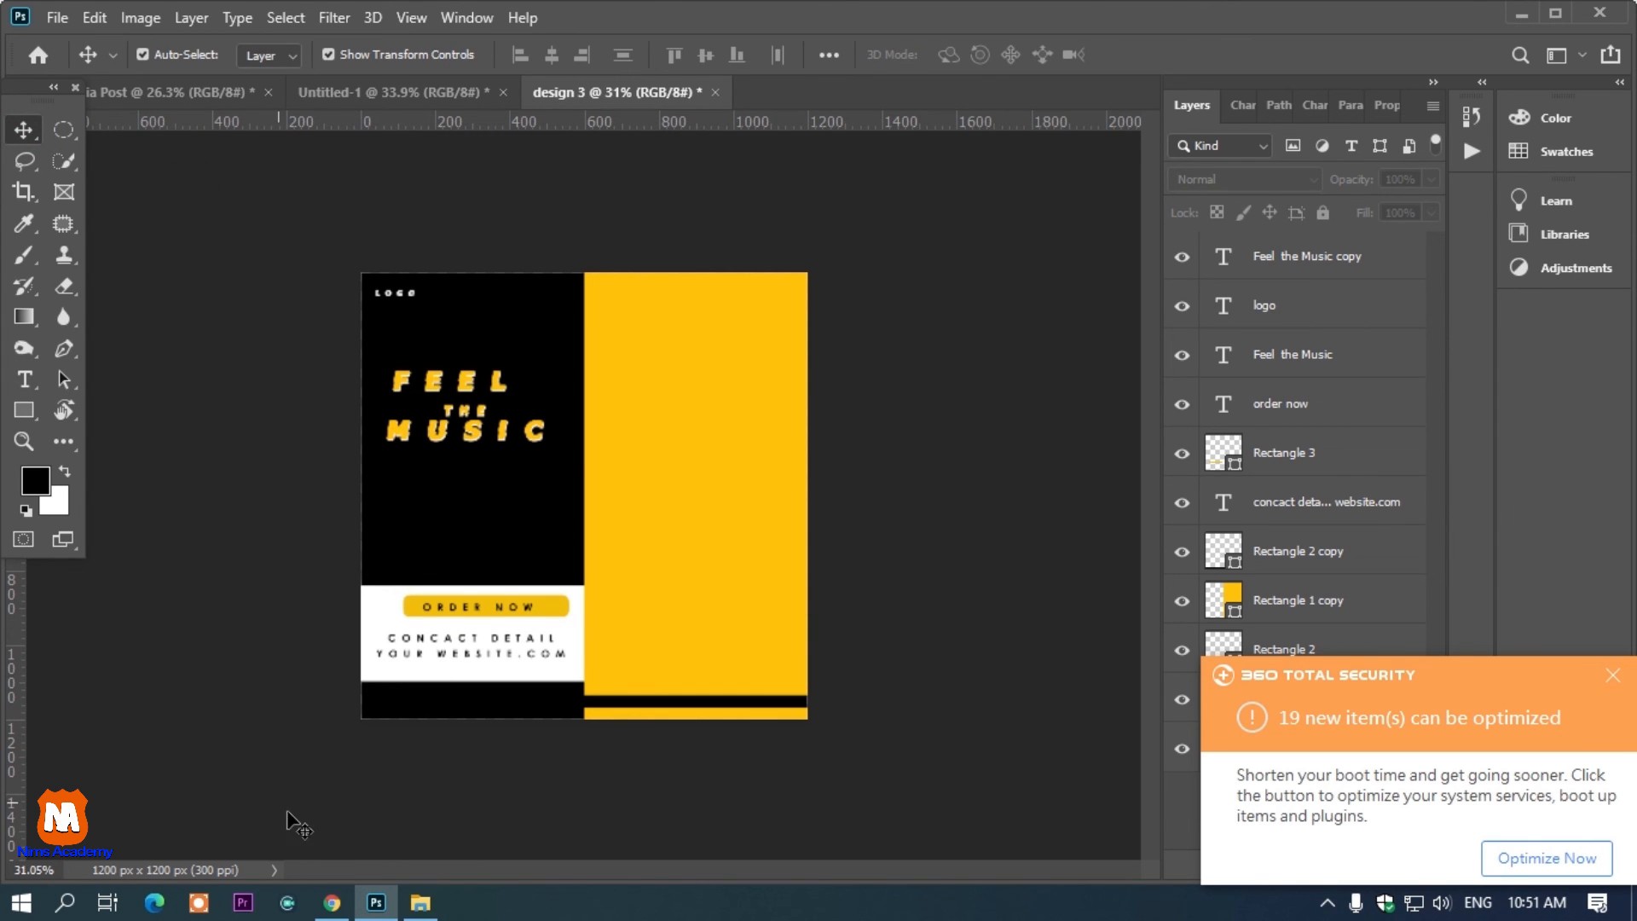
# Drag the headphones image c-d-x-PDX_a_82obo-unsplash from the images folder into the document
pyautogui.click(420, 902)
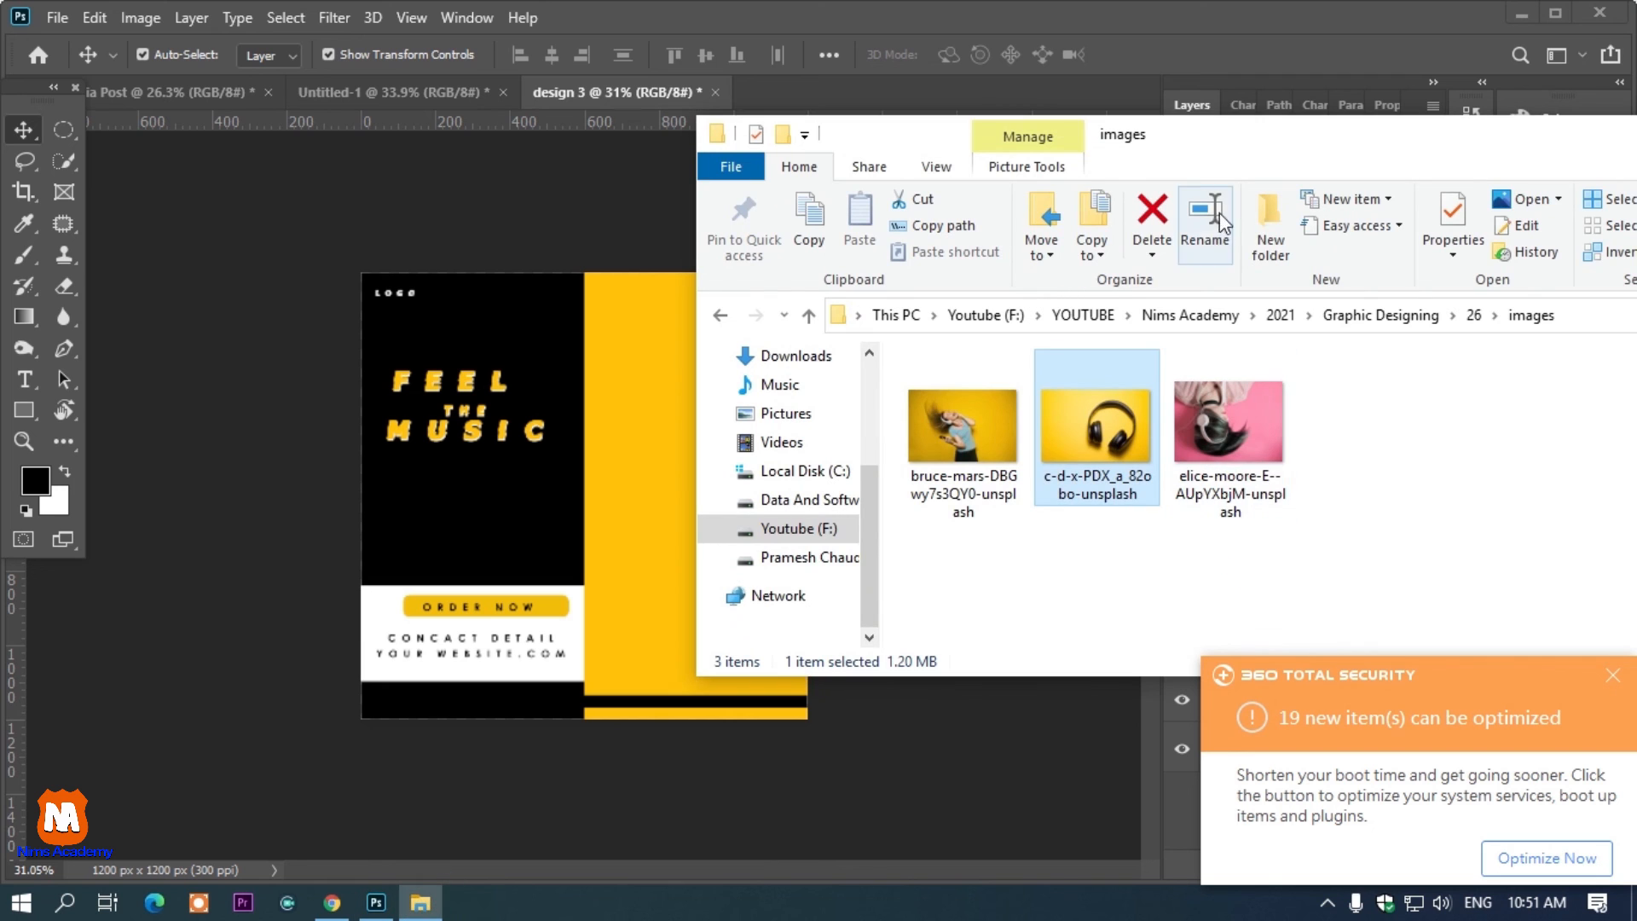
pyautogui.moveTo(1206, 149); pyautogui.dragTo(1245, 170)
pyautogui.moveTo(1139, 469); pyautogui.dragTo(794, 411)
pyautogui.moveTo(888, 563); pyautogui.dragTo(798, 501)
pyautogui.moveTo(714, 401); pyautogui.dragTo(735, 501)
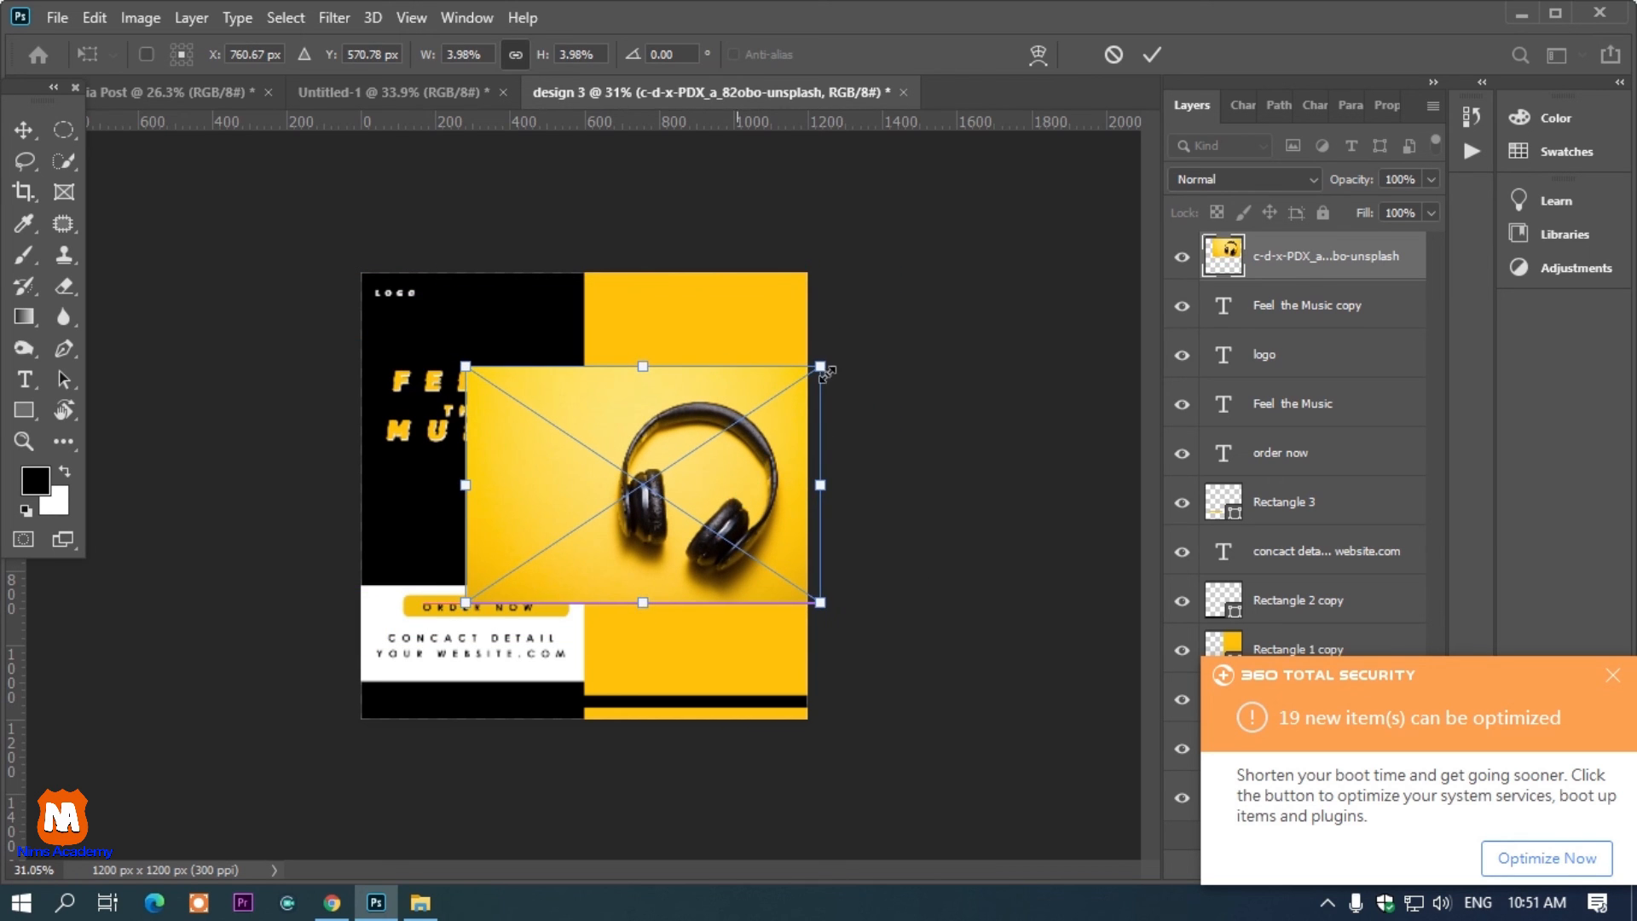
# Rotate the placed headphones image about -90 degrees and scale it over the yellow panel
pyautogui.moveTo(861, 365); pyautogui.dragTo(569, 260)
pyautogui.moveTo(613, 389); pyautogui.dragTo(699, 366)
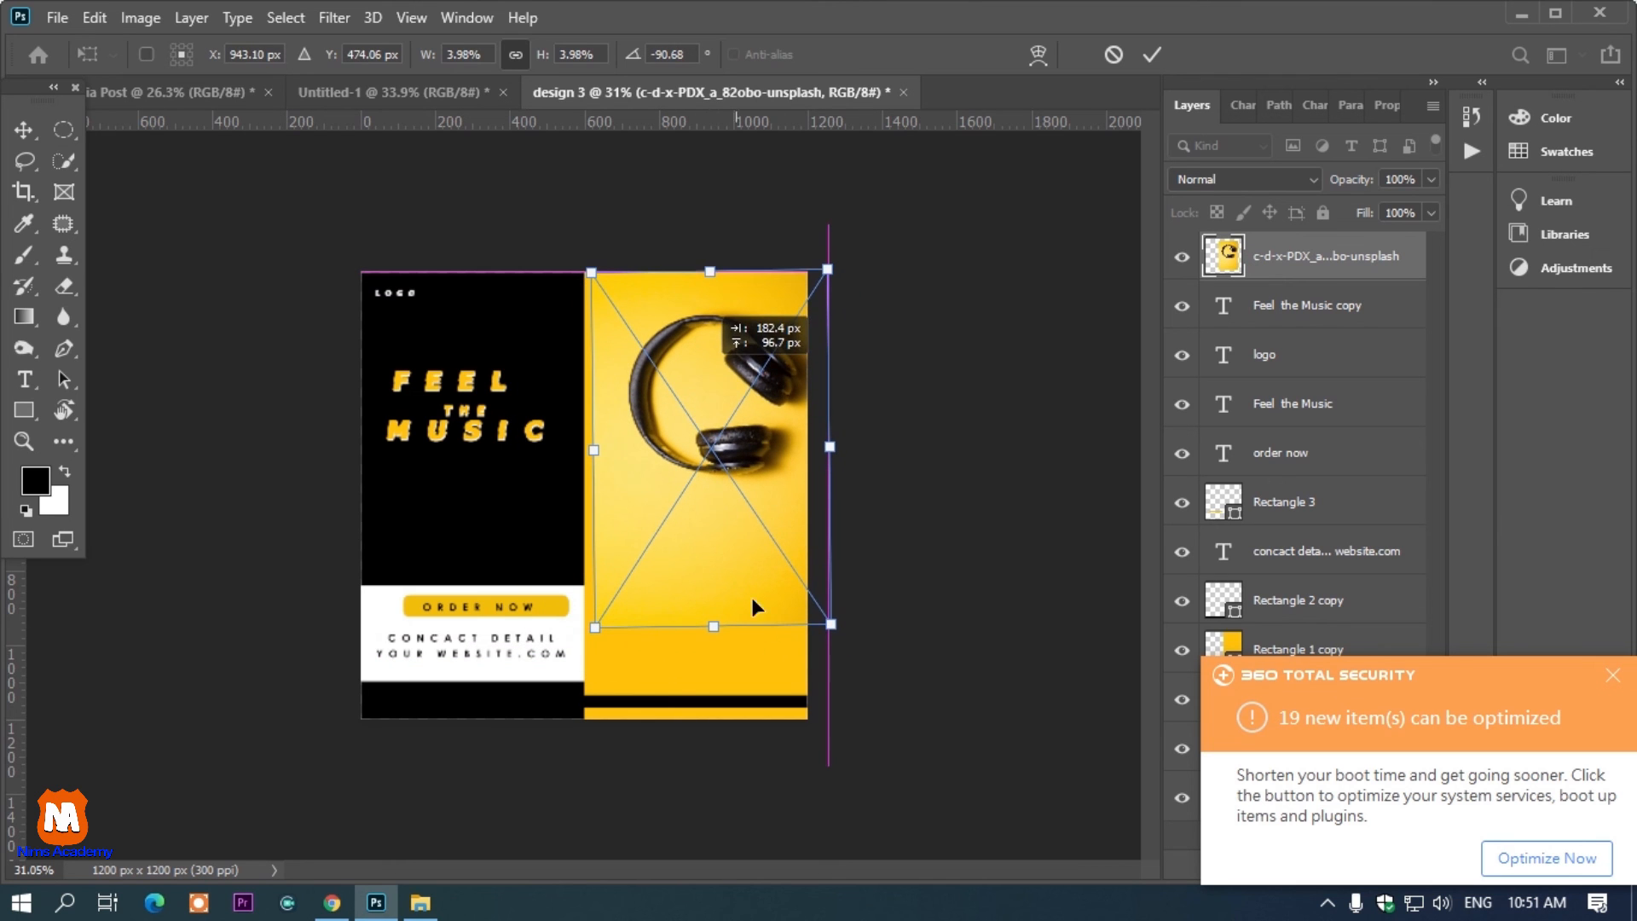
pyautogui.moveTo(831, 624); pyautogui.dragTo(921, 755)
pyautogui.moveTo(829, 561); pyautogui.dragTo(803, 551)
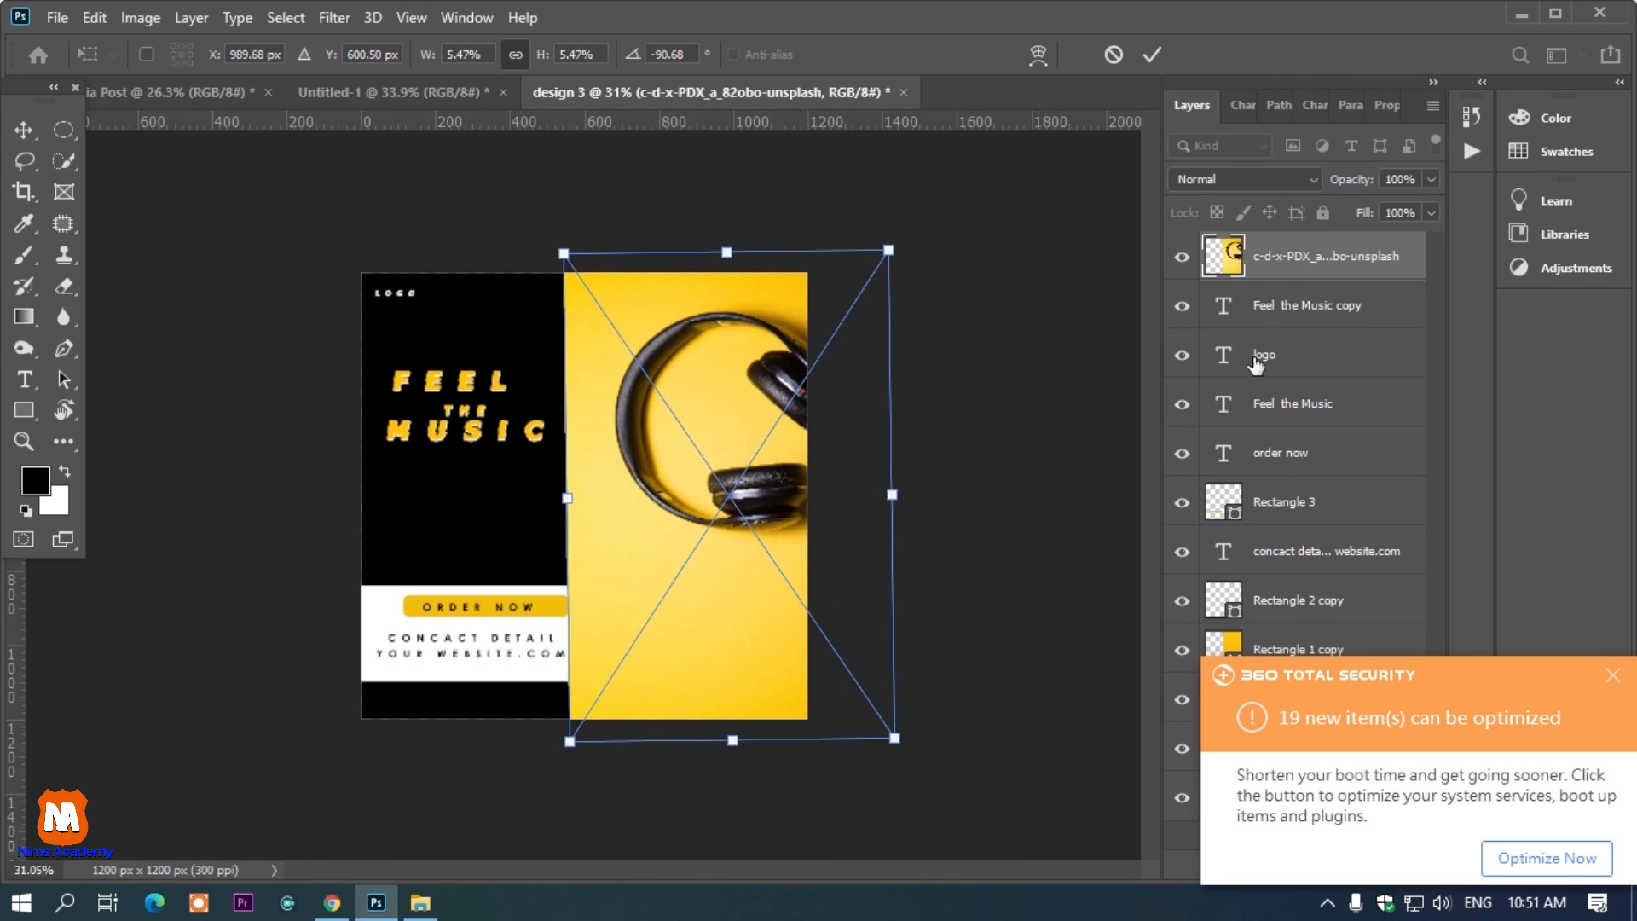
pyautogui.press('Return')
# Reposition and resize the headphones image to cover the yellow panel
pyautogui.moveTo(836, 460); pyautogui.dragTo(750, 512)
pyautogui.hotkey('ctrl', 't')
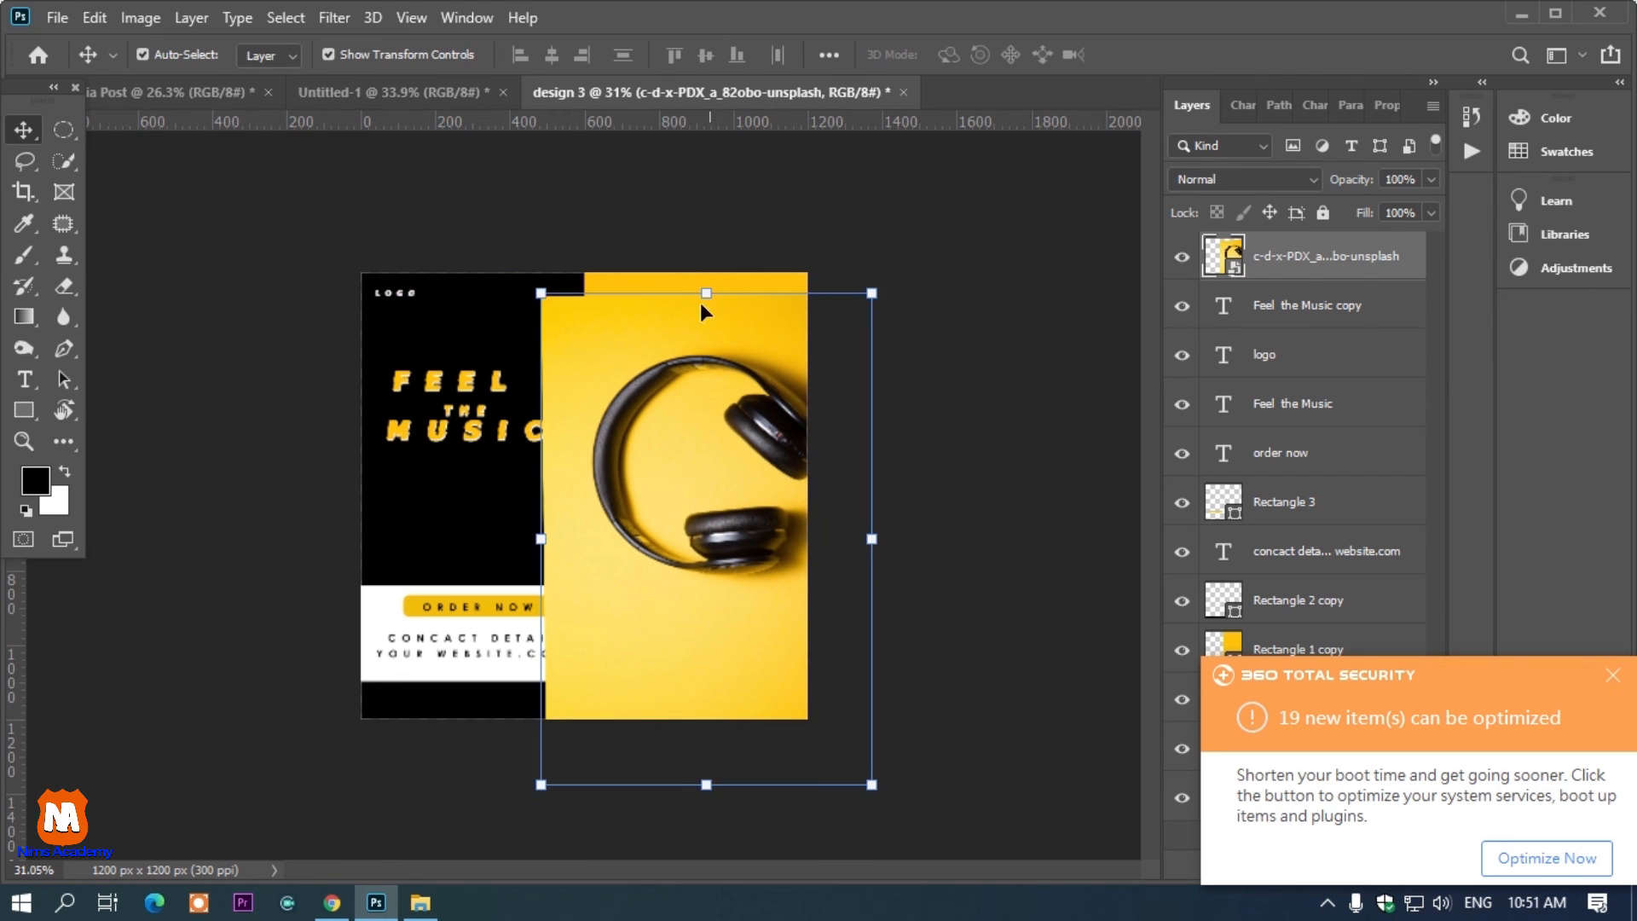
pyautogui.moveTo(716, 287); pyautogui.dragTo(720, 250)
pyautogui.moveTo(731, 432); pyautogui.dragTo(732, 468)
pyautogui.moveTo(907, 553); pyautogui.dragTo(862, 555)
pyautogui.moveTo(818, 561); pyautogui.dragTo(821, 518)
pyautogui.moveTo(884, 778); pyautogui.dragTo(877, 779)
pyautogui.moveTo(790, 614); pyautogui.dragTo(777, 591)
pyautogui.press('Return')
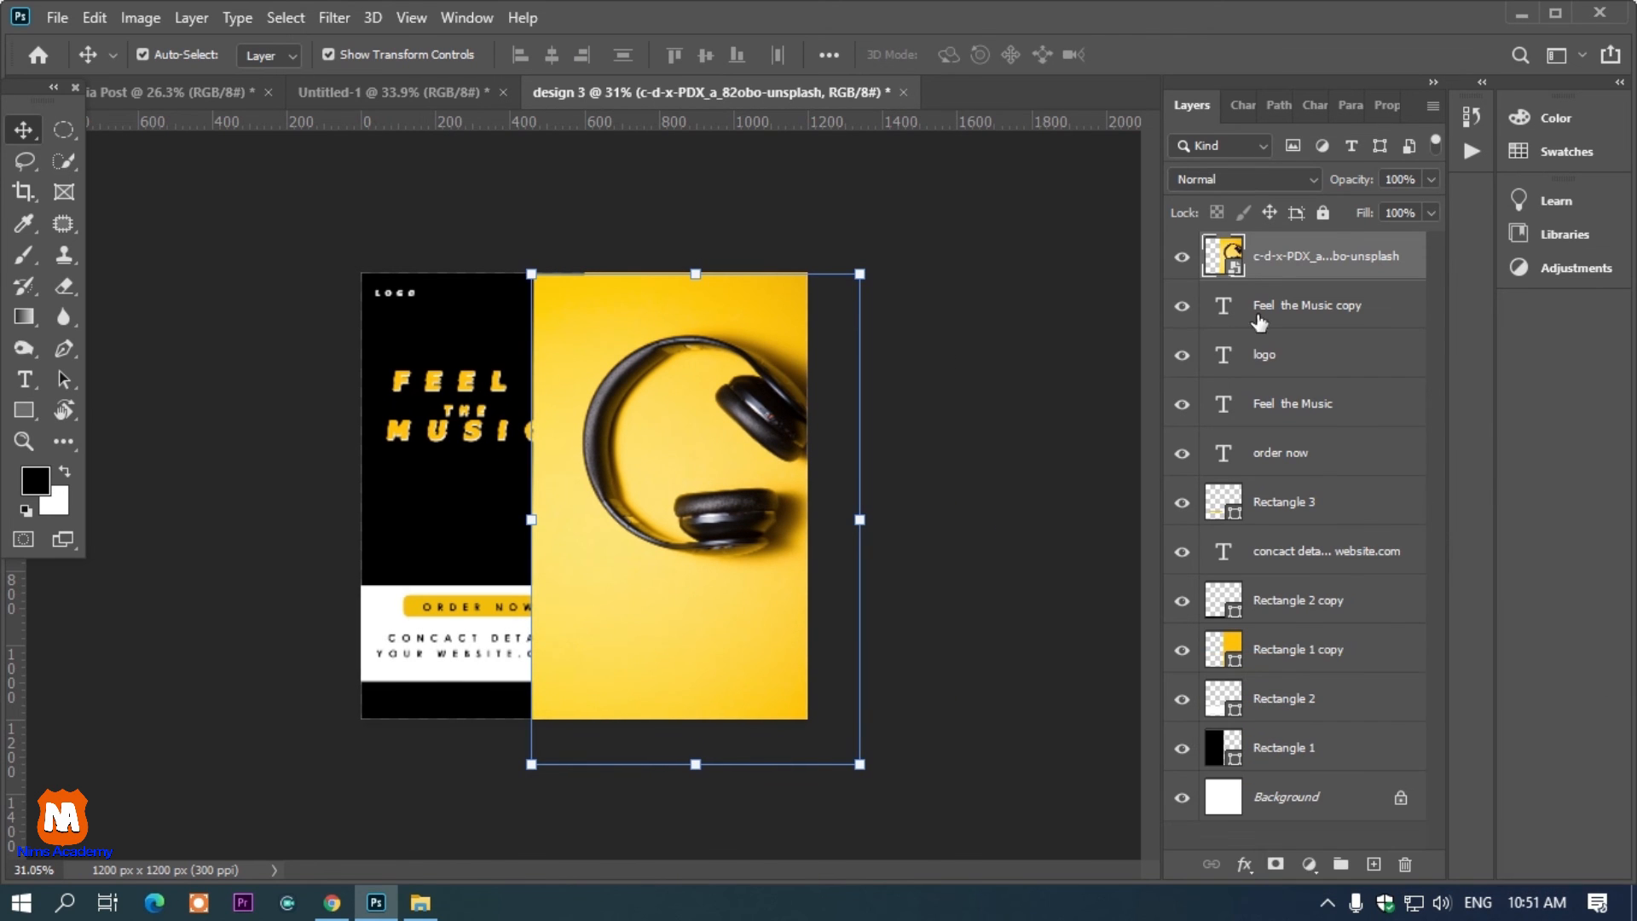
# Move the image layer above the yellow rectangle layer and clip it into that rectangle with a clipping mask
pyautogui.moveTo(1261, 636); pyautogui.dragTo(1260, 631)
pyautogui.rightClick(1262, 607)
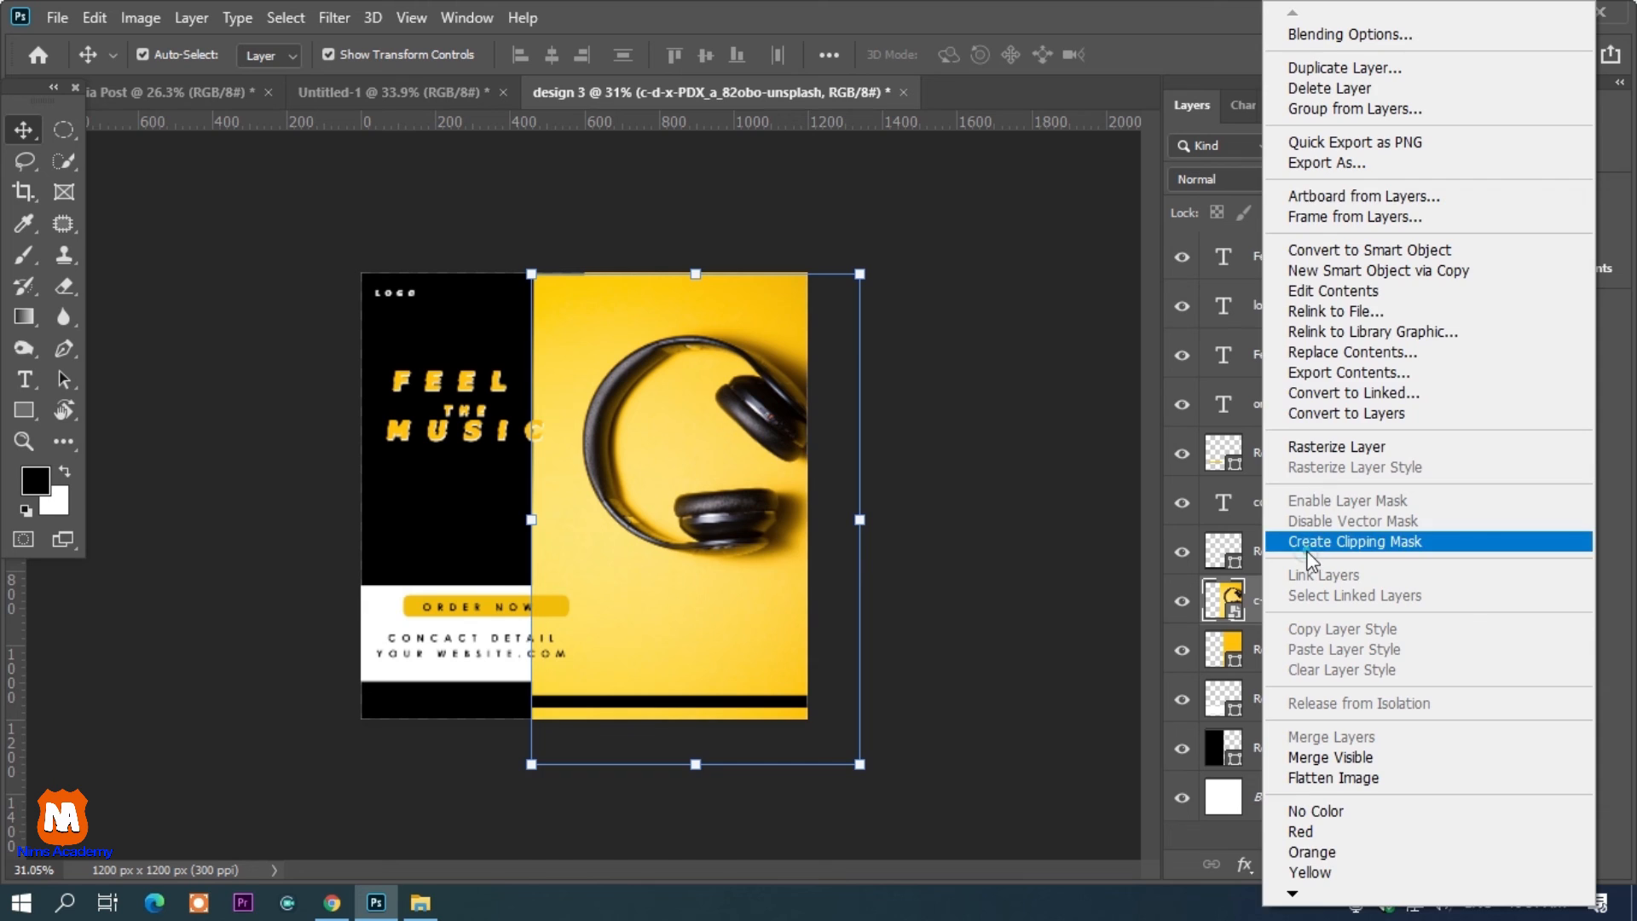
pyautogui.click(1330, 542)
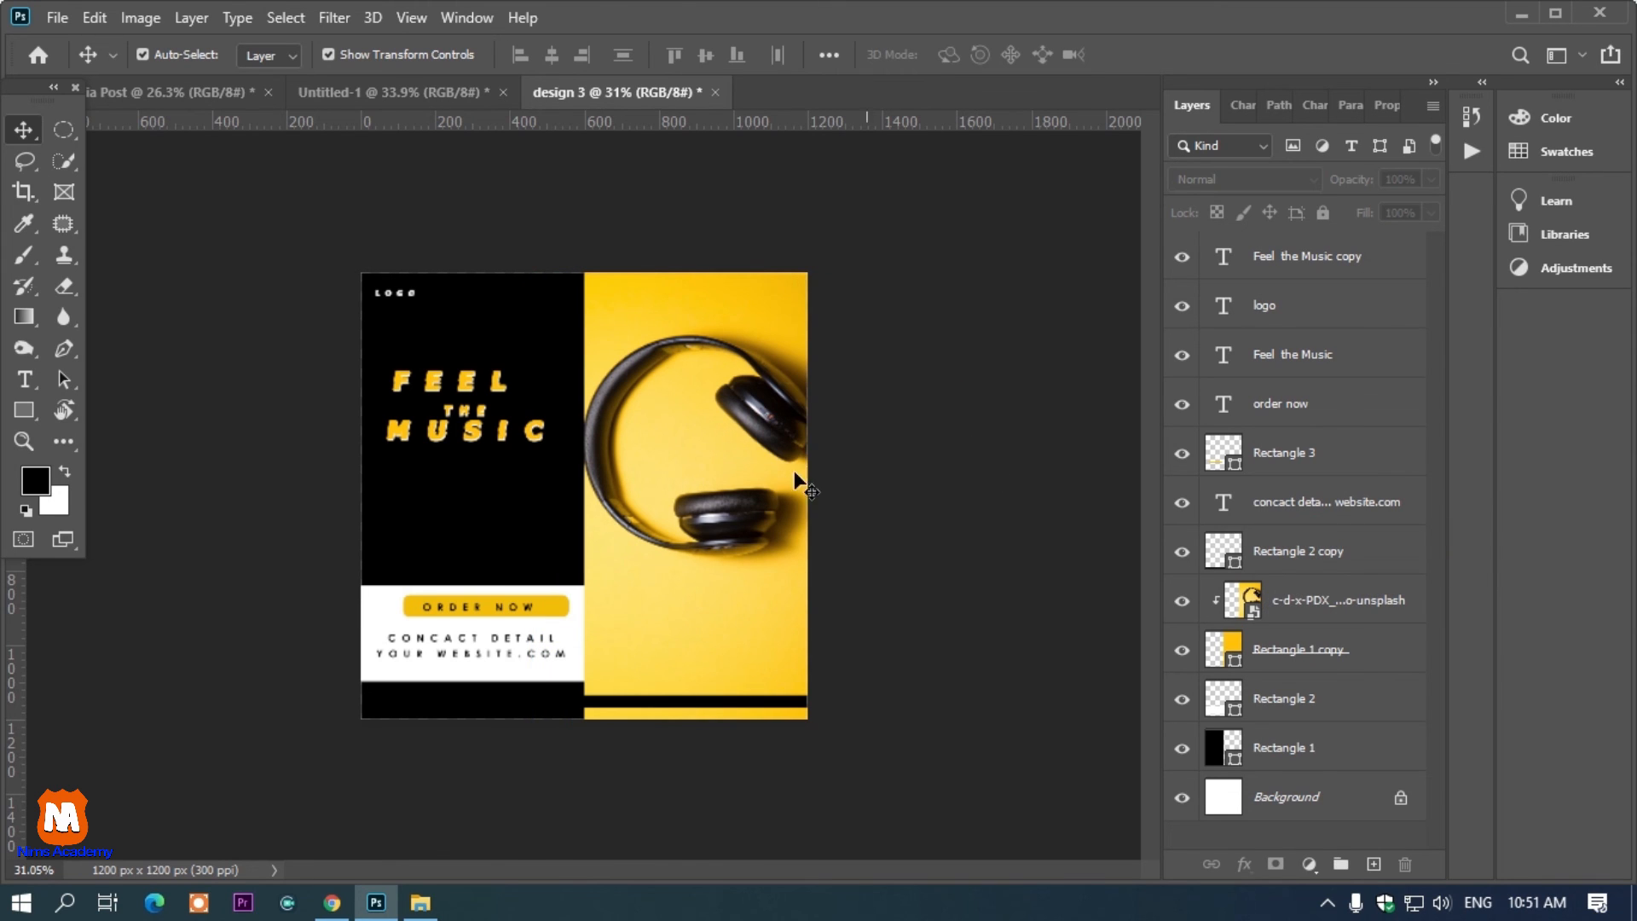
pyautogui.scroll(1, 660, 494)
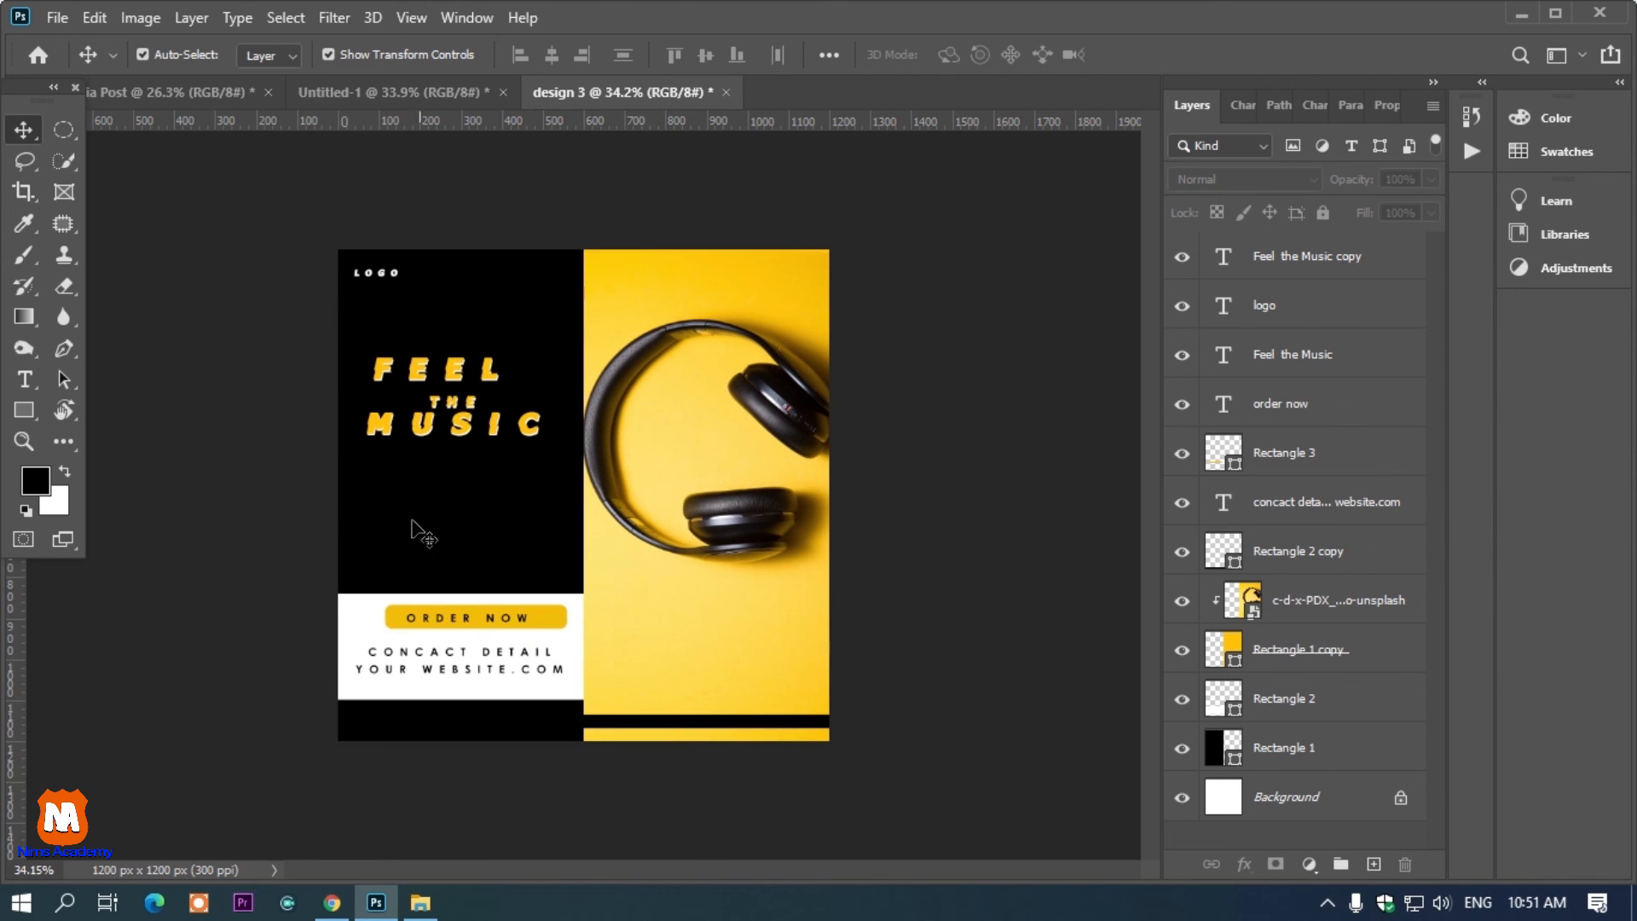
# Select the order-now button and its text together and move them onto the yellow panel below the headphones
pyautogui.click(515, 618)
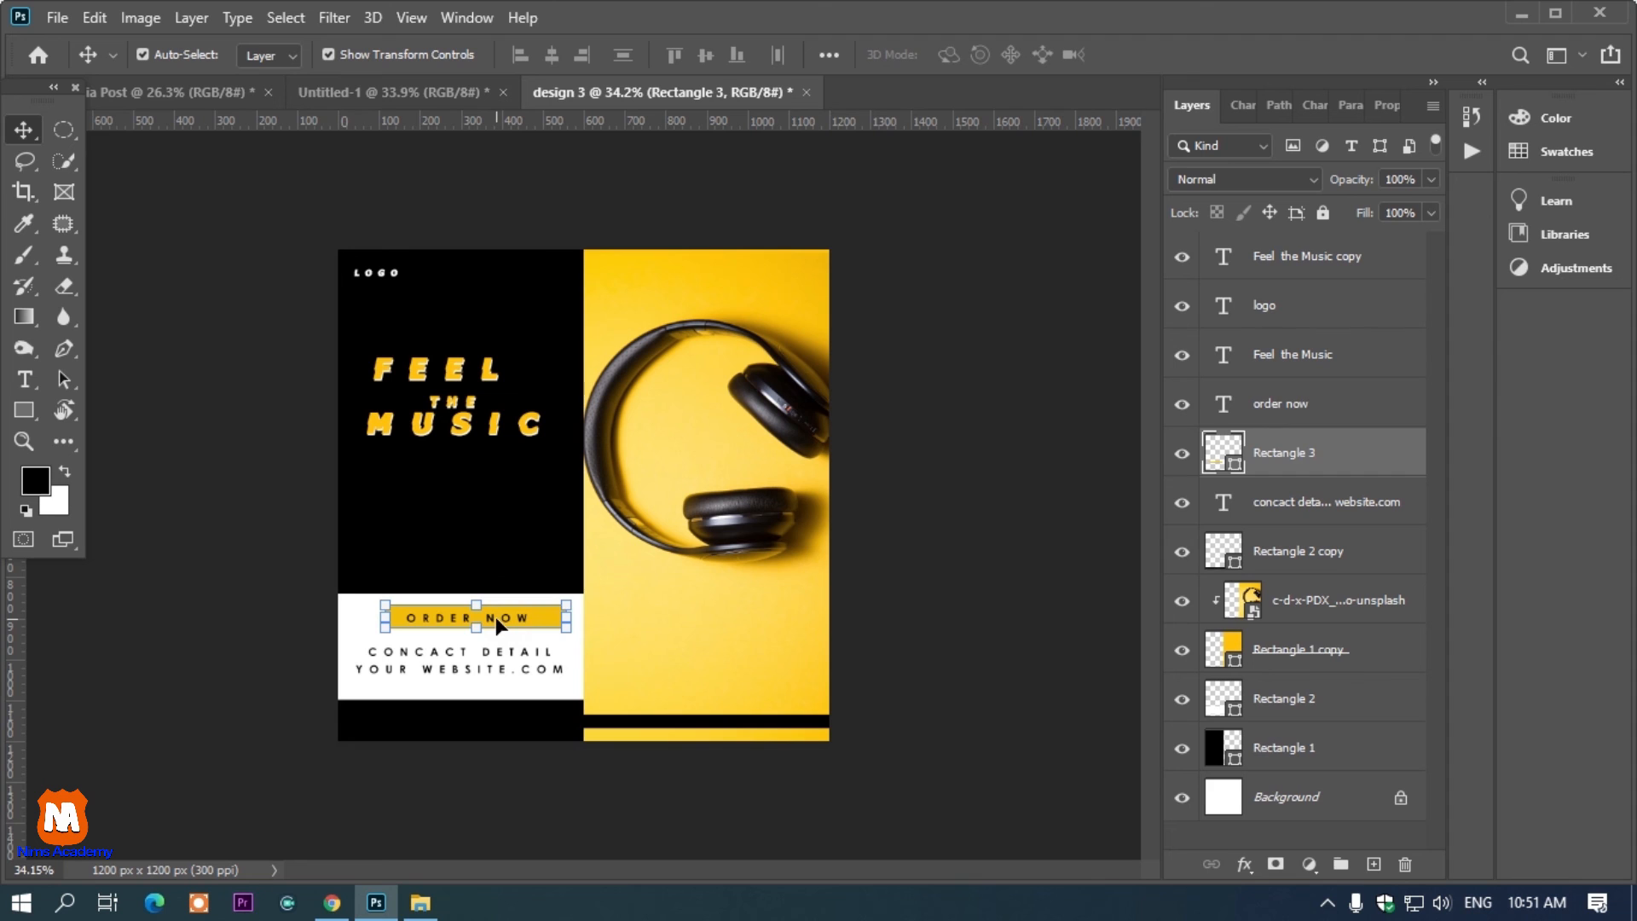
pyautogui.click(491, 618)
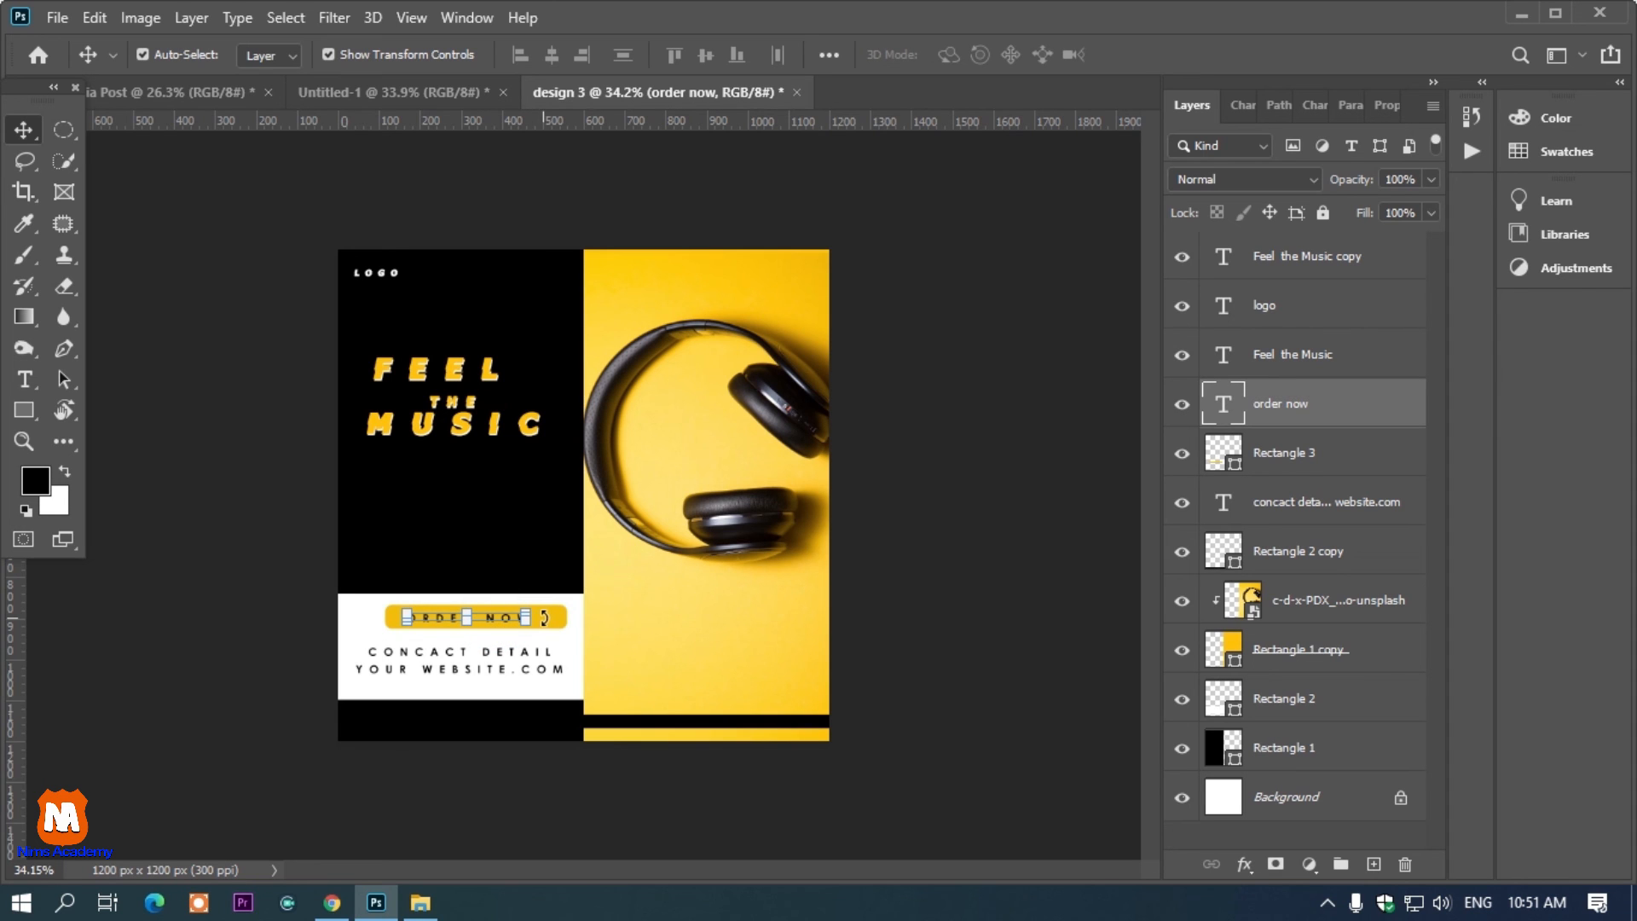
pyautogui.keyDown('shift'); pyautogui.click(1290, 469); pyautogui.keyUp('shift')
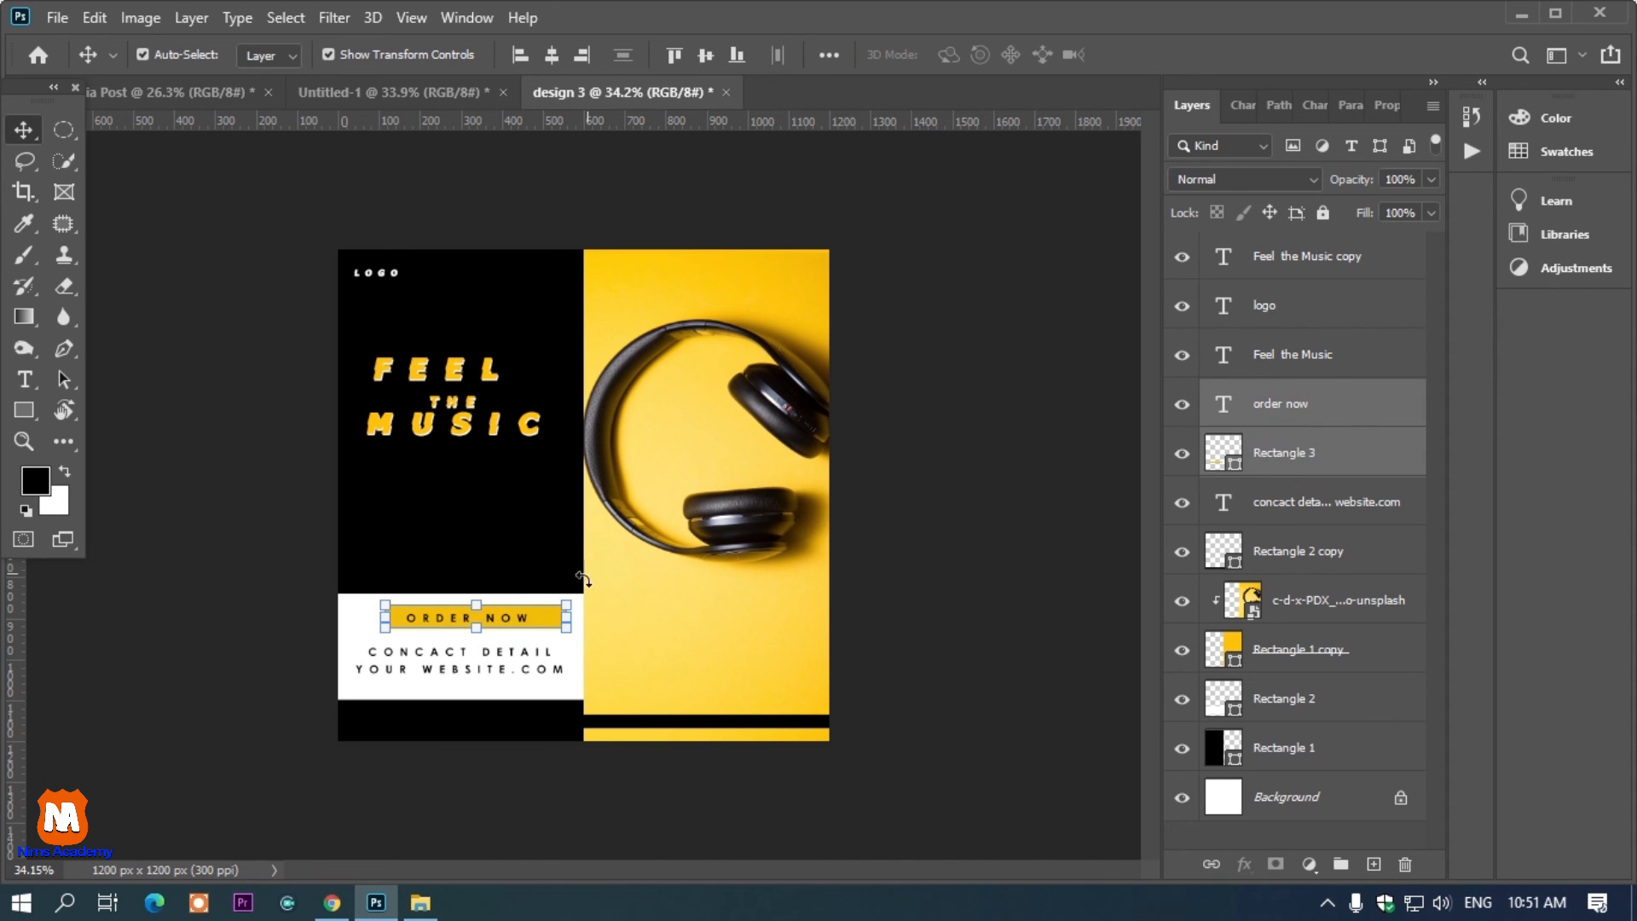
pyautogui.moveTo(546, 615); pyautogui.dragTo(776, 637)
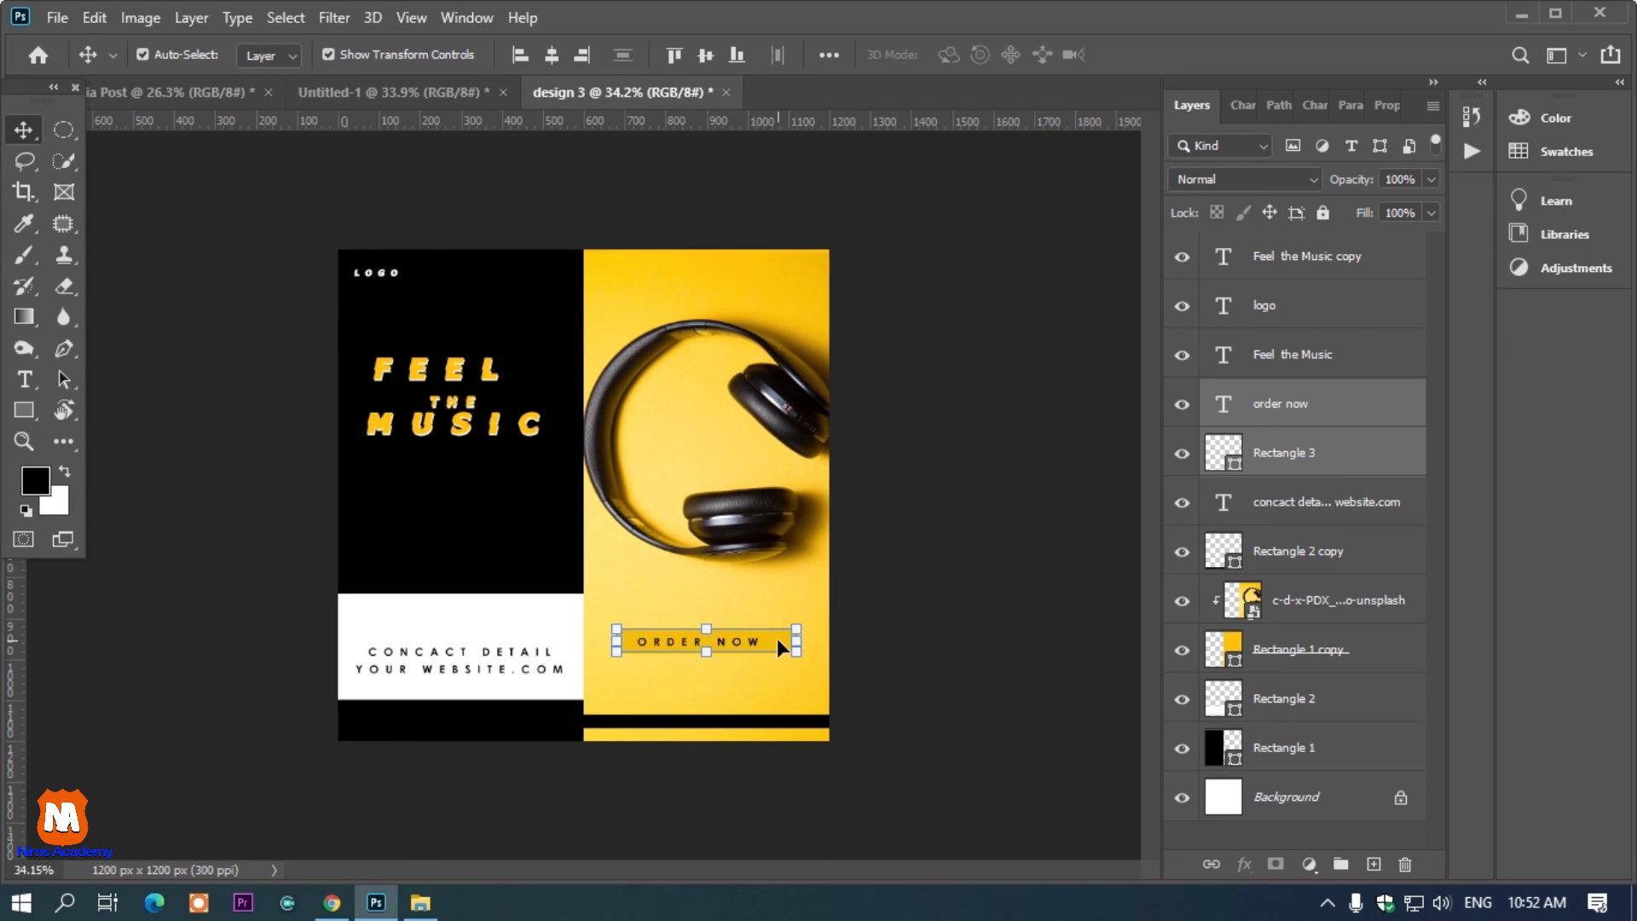
# Add a white LOREM IPSUM text line below the FEEL THE MUSIC headline on the black panel
pyautogui.click(23, 379)
pyautogui.click(405, 500)
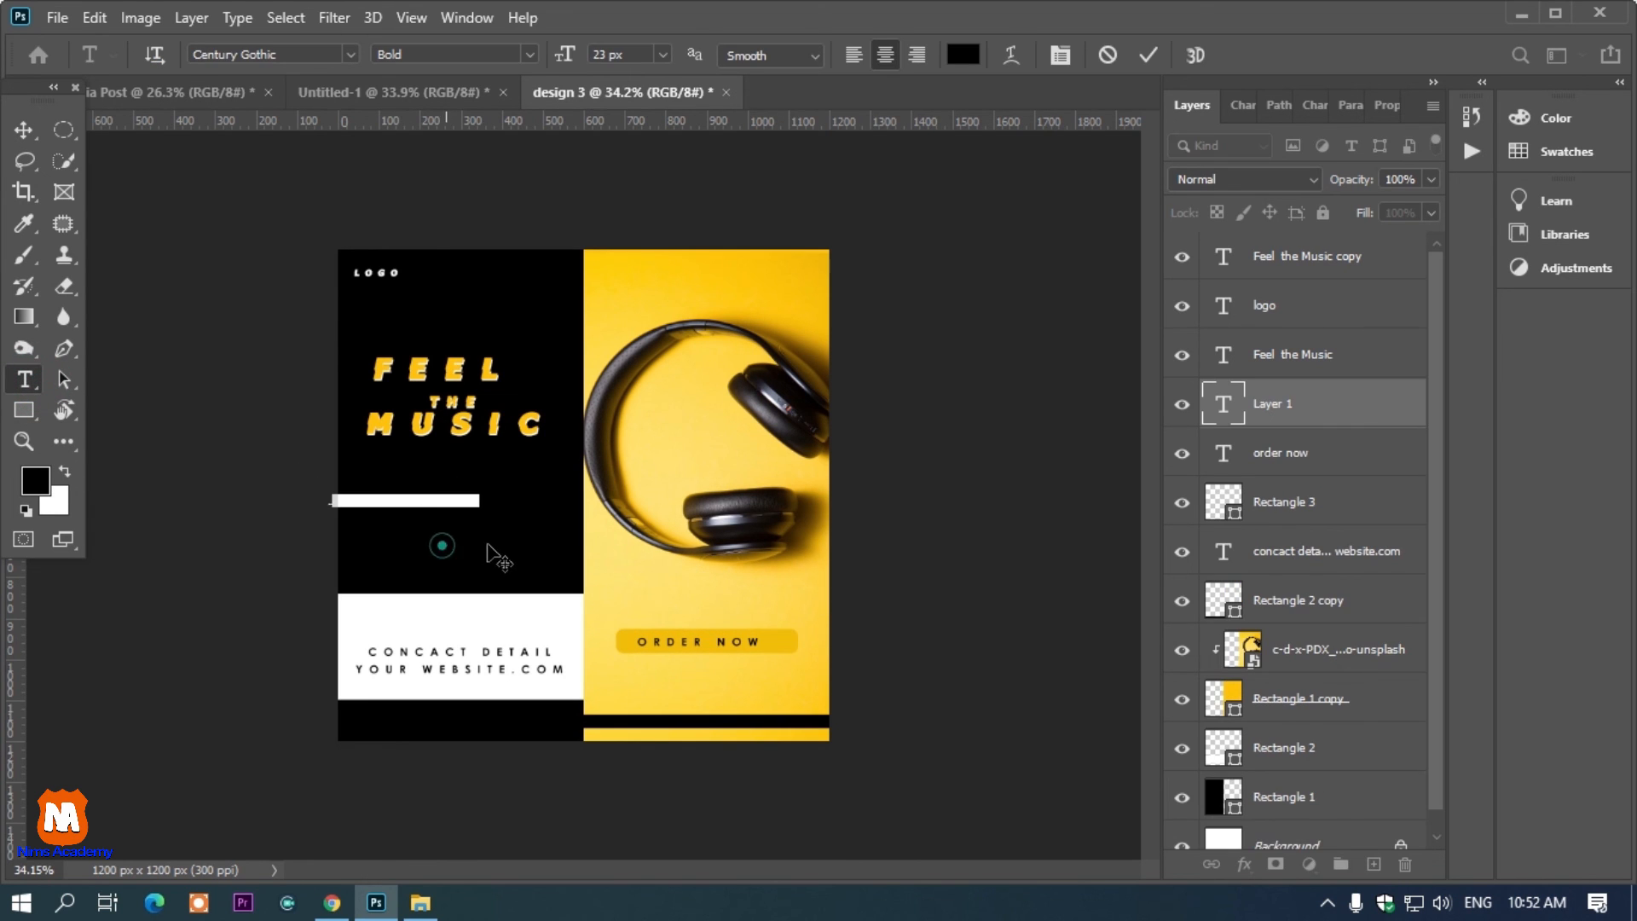
pyautogui.moveTo(442, 546); pyautogui.dragTo(499, 554)
pyautogui.click(963, 55)
pyautogui.write('ffffff')
pyautogui.click(1455, 186)
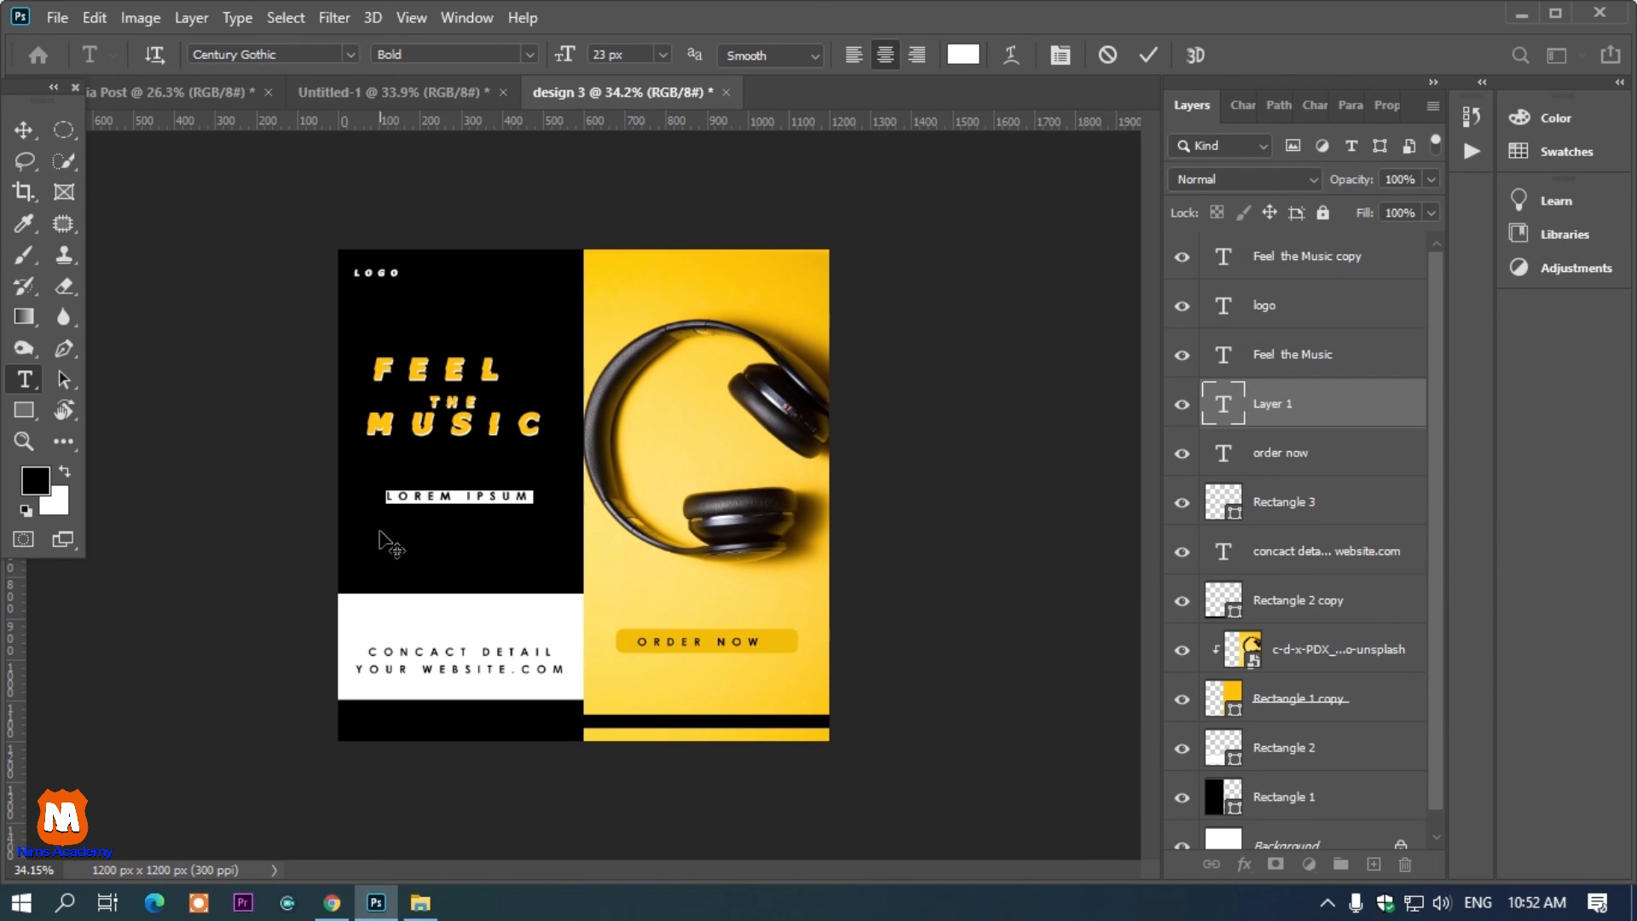
# Duplicate the LOREM IPSUM line into three stacked lines and nudge the contact details text slightly upward
pyautogui.scroll(2, 403, 503)
pyautogui.moveTo(410, 529); pyautogui.dragTo(410, 563)
pyautogui.click(24, 129)
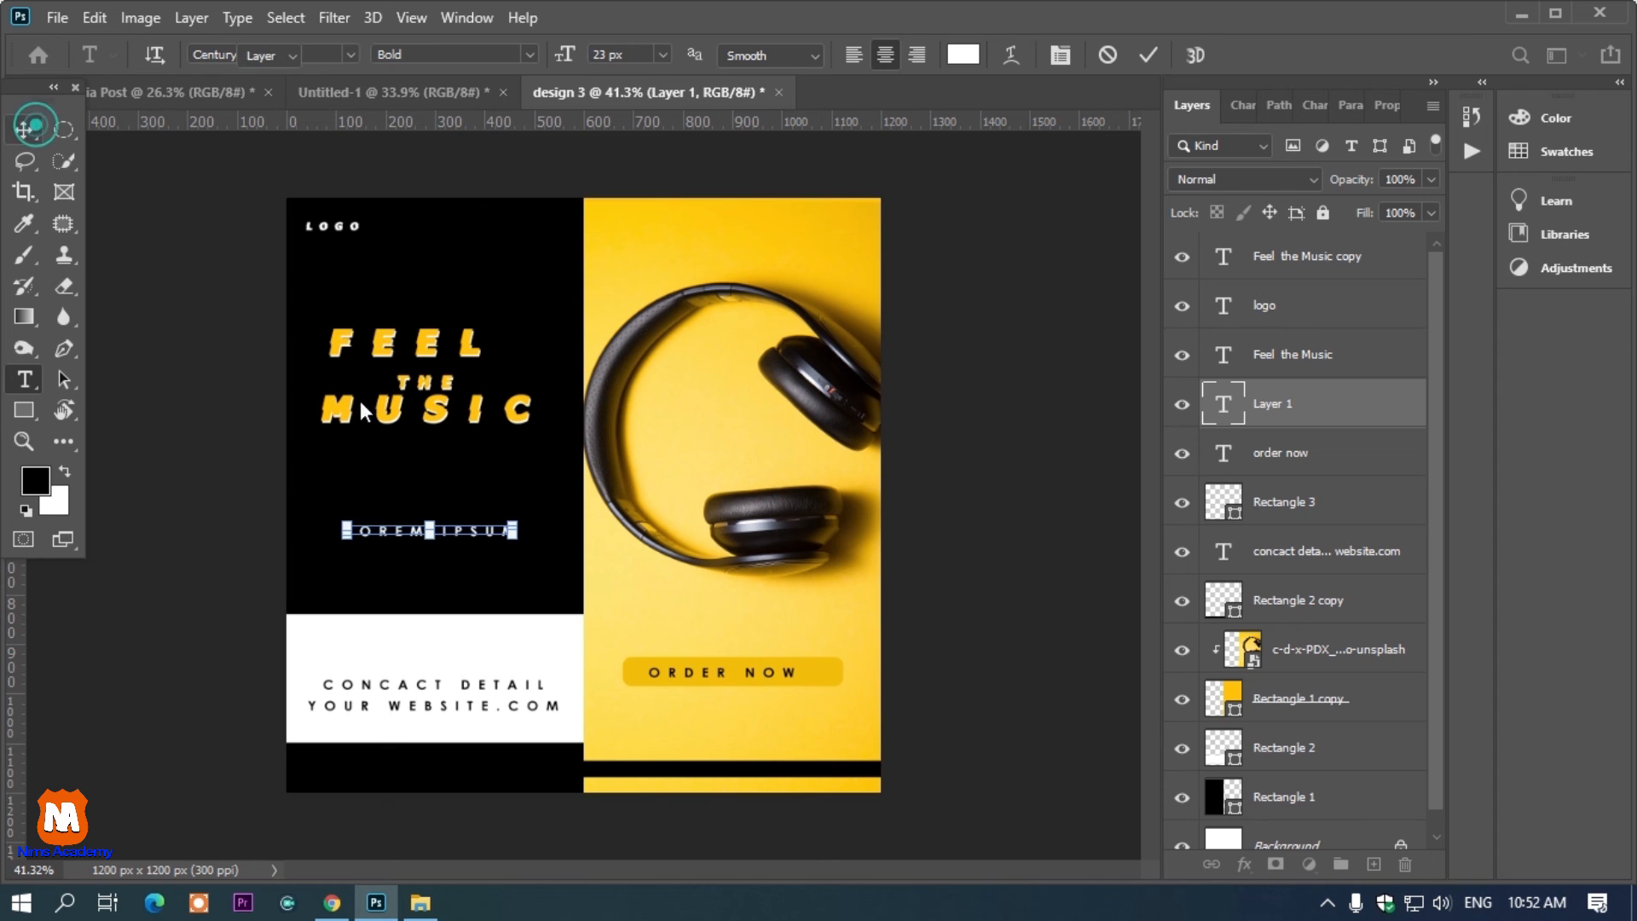
pyautogui.keyDown('alt'); pyautogui.moveTo(466, 541); pyautogui.dragTo(467, 491); pyautogui.keyUp('alt')
pyautogui.moveTo(468, 682); pyautogui.dragTo(471, 672)
pyautogui.hotkey('ctrl', '-')
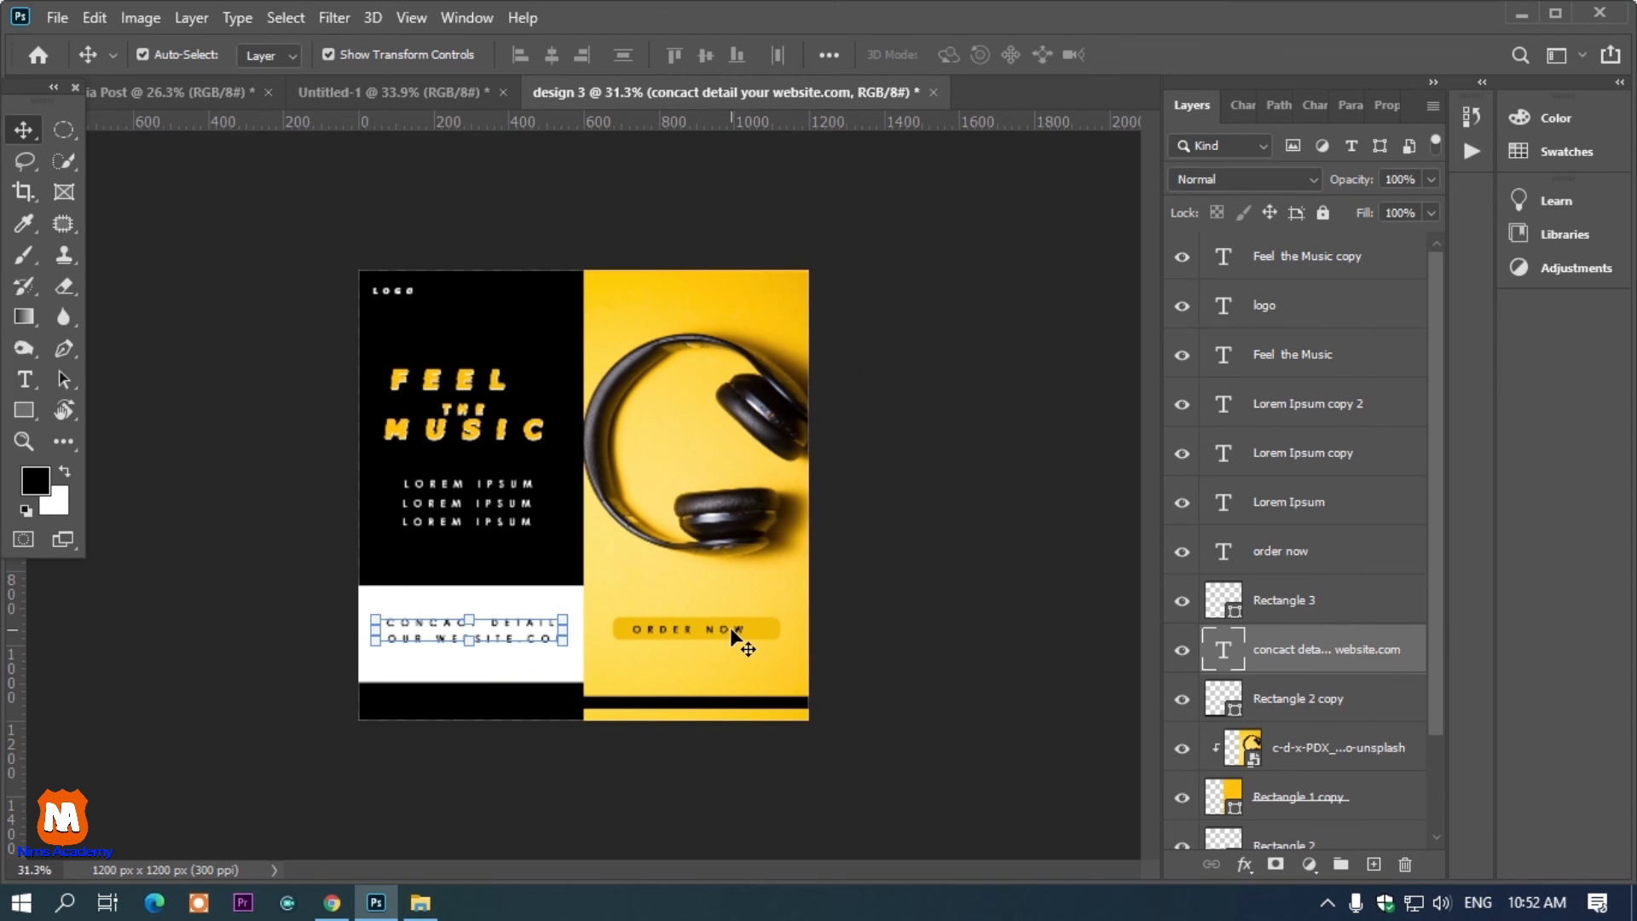
# Switch between the Untitled-1 and design 3 documents to compare the two post layouts
pyautogui.scroll(-2, 729, 628)
pyautogui.scroll(3, 730, 628)
pyautogui.click(416, 100)
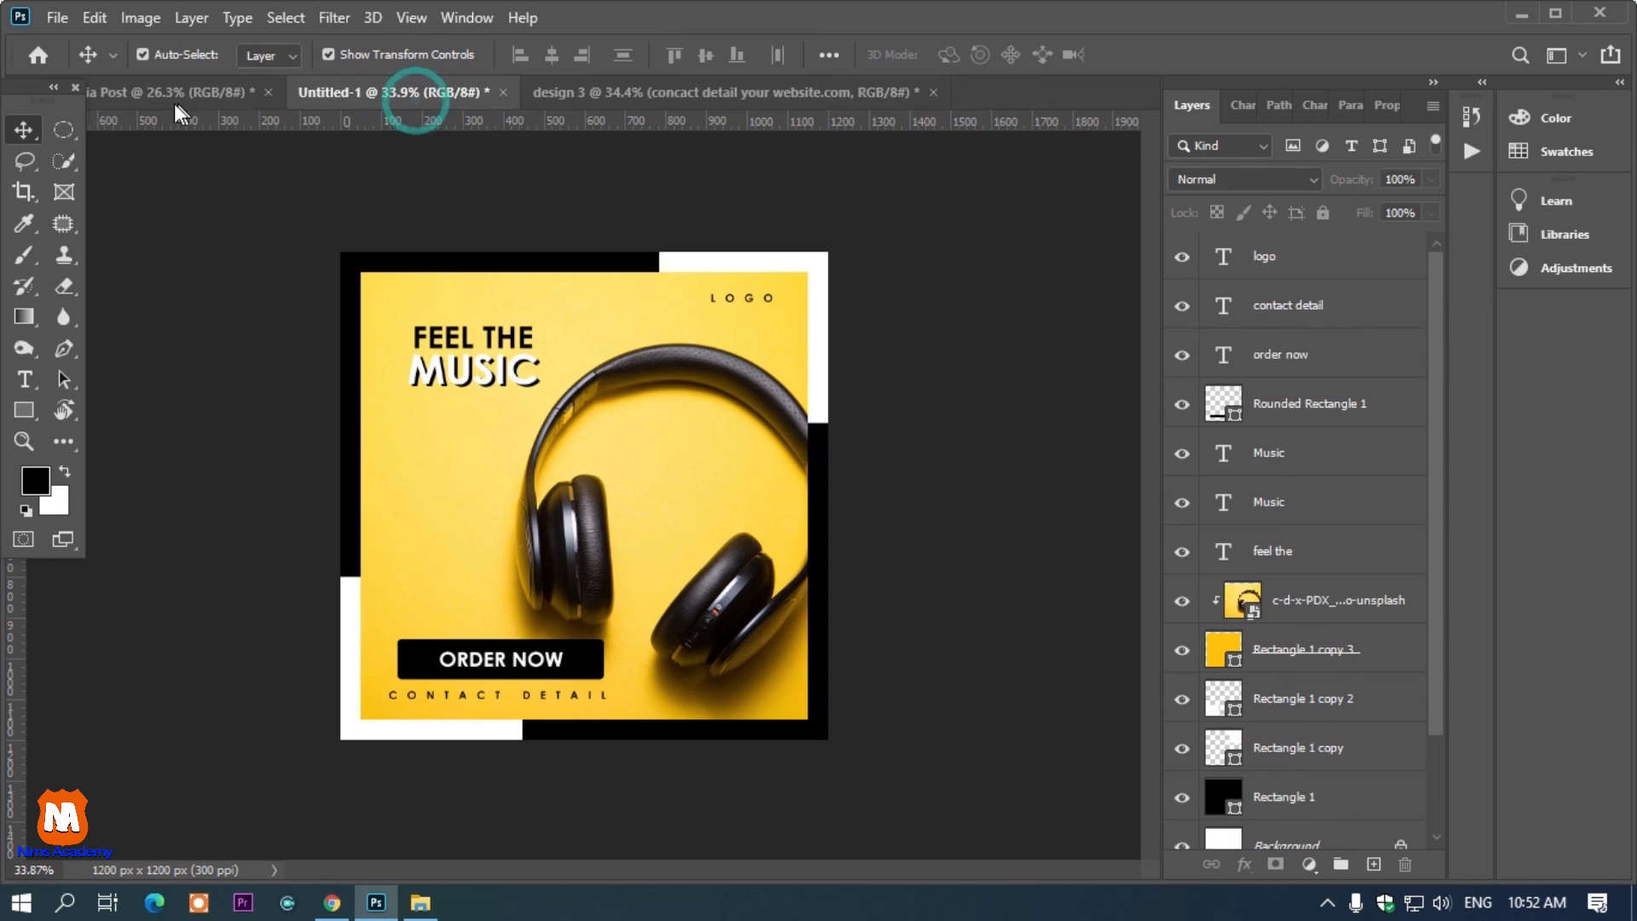
pyautogui.click(174, 104)
pyautogui.click(605, 92)
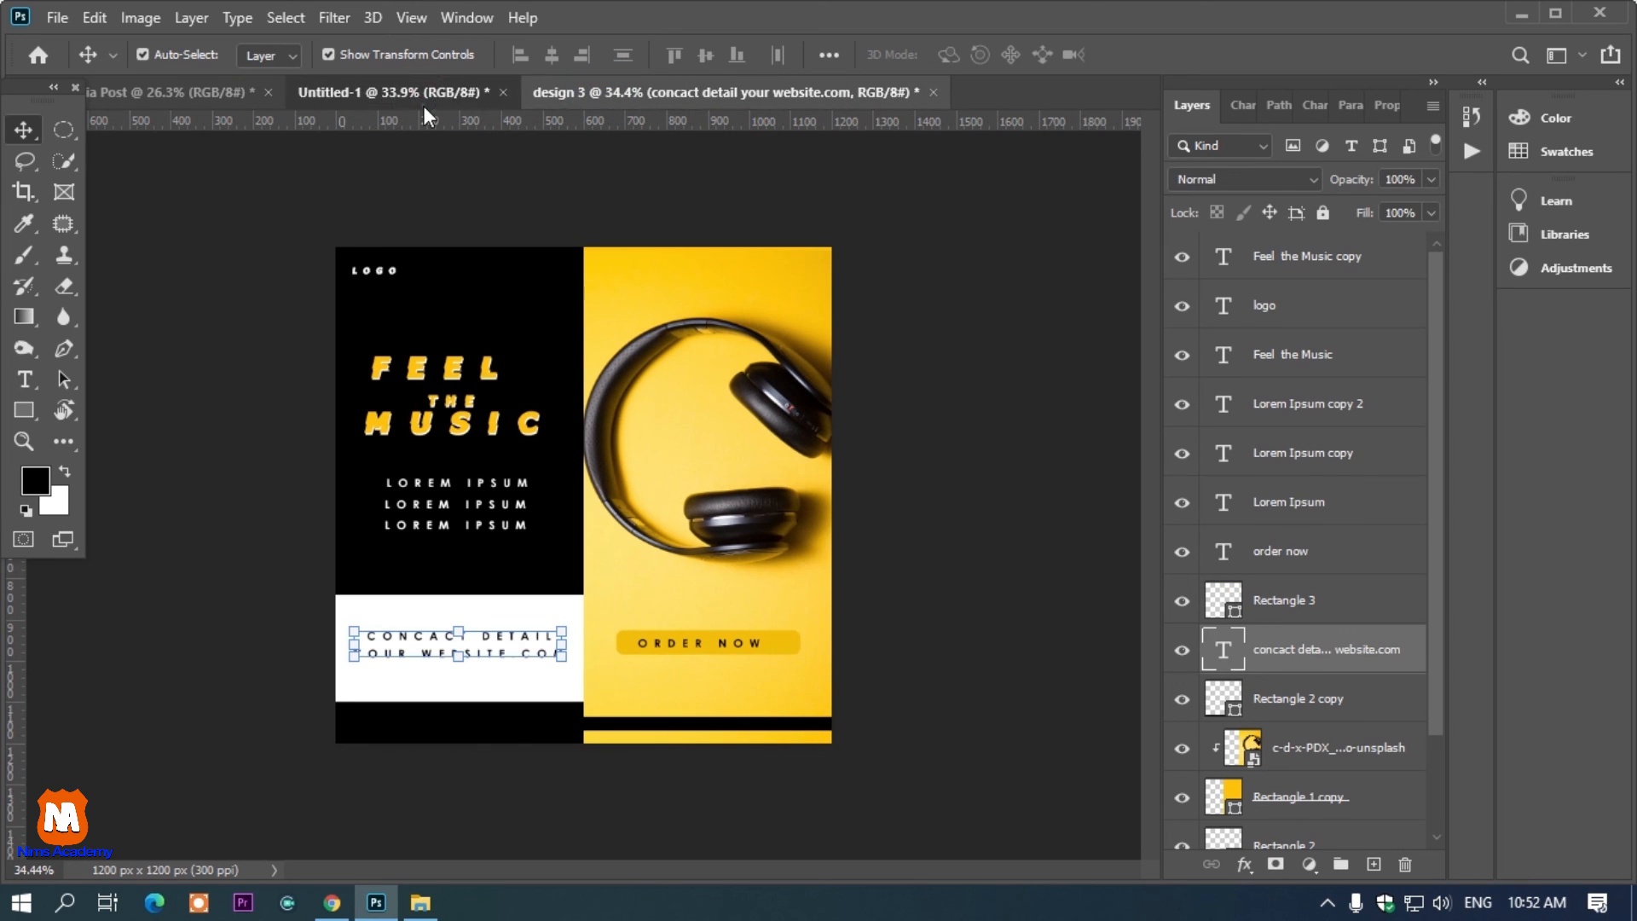
pyautogui.click(423, 106)
pyautogui.click(615, 92)
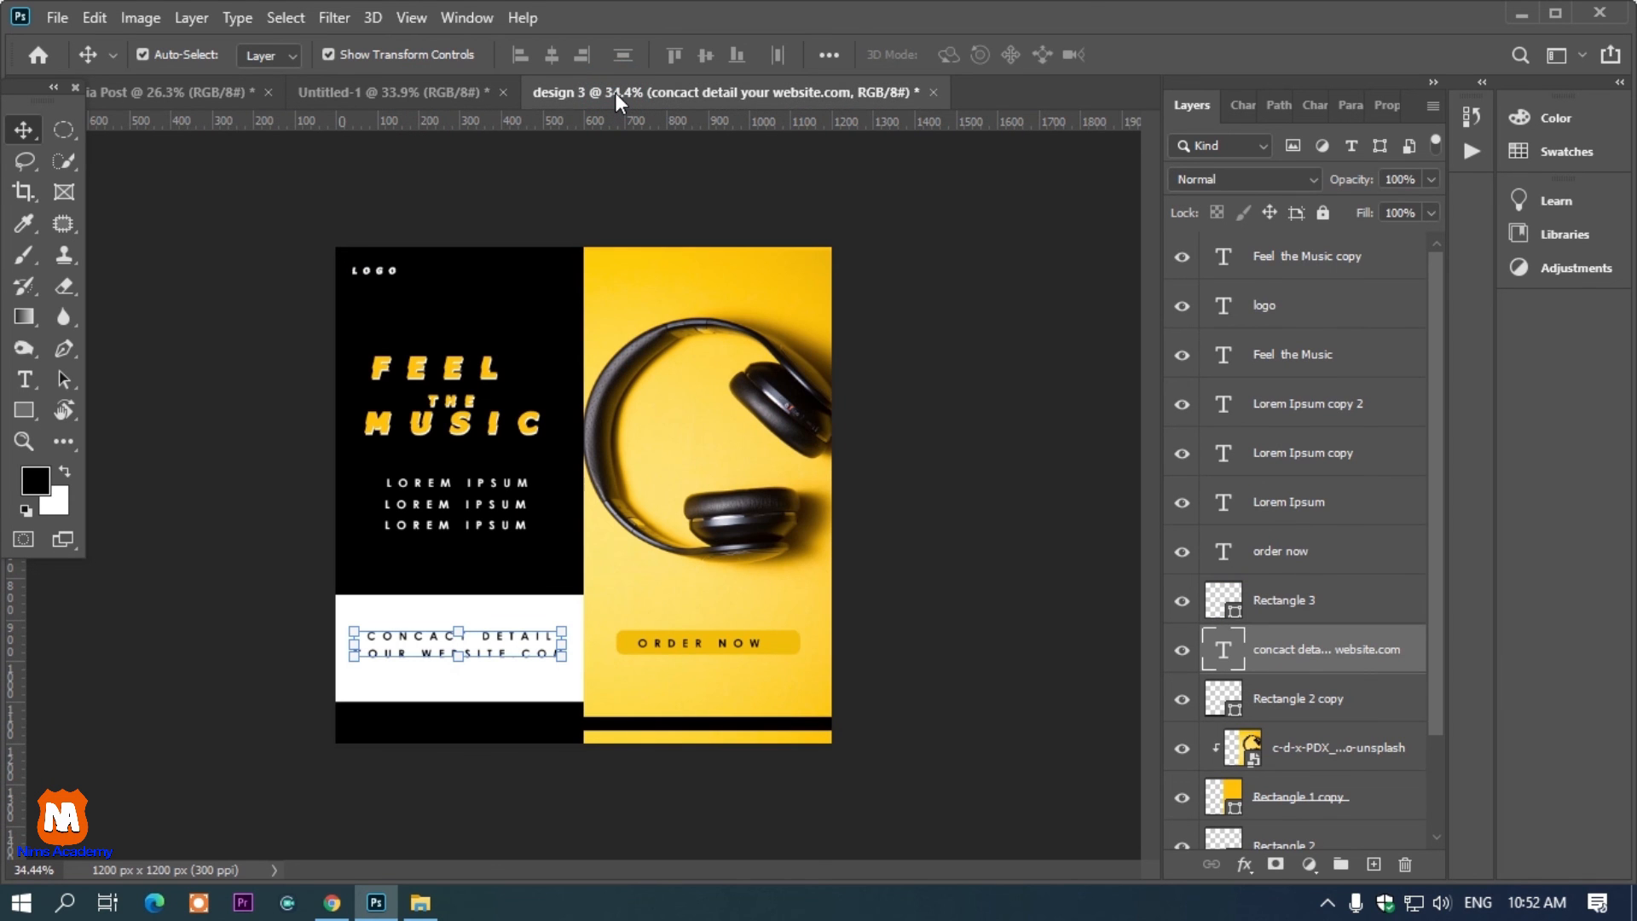